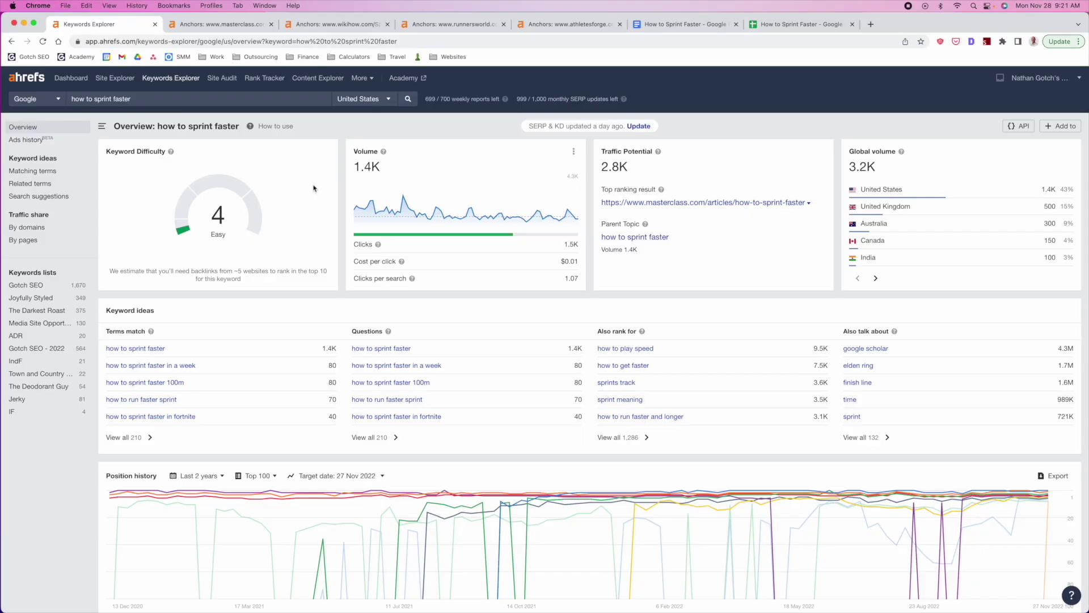
Examine the Keyword Difficulty score for "how to sprint faster" in the keyword overview
scroll(215, 211, "down", 1)
double_click(216, 213)
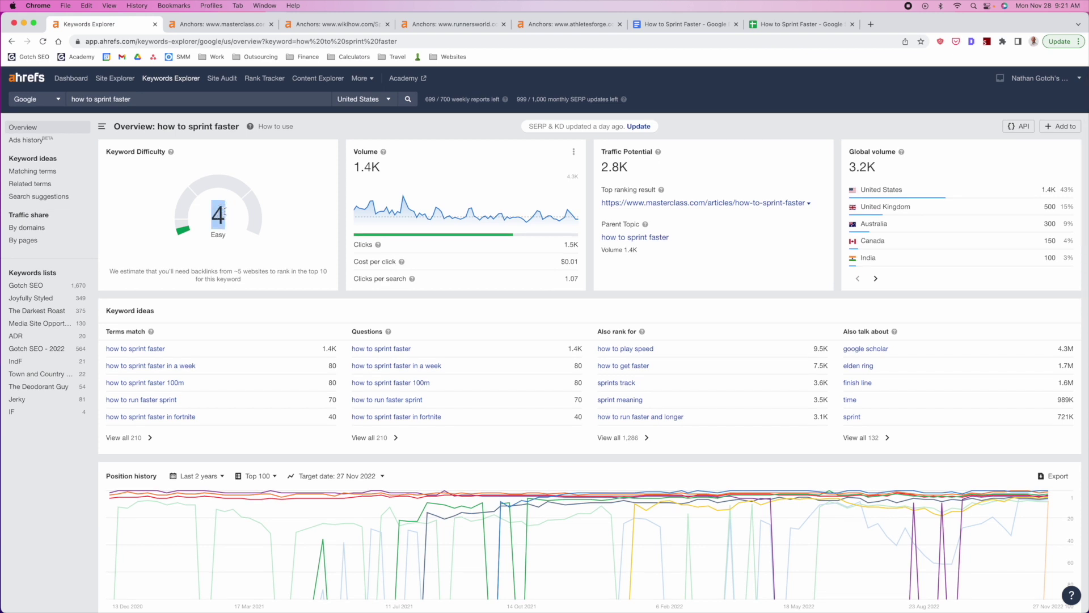
scroll(177, 134, "up", 1)
left_click(177, 134)
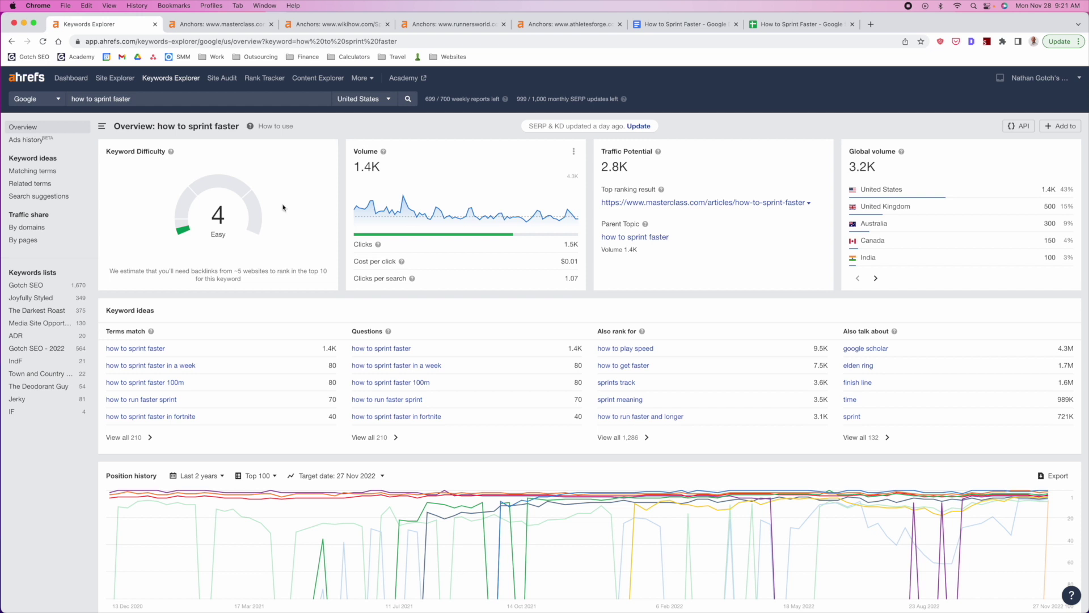
double_click(213, 215)
left_click(221, 221)
double_click(220, 215)
left_click(221, 214)
left_click(224, 215)
double_click(222, 215)
left_click(216, 216)
Review the keyword ideas, position history and ranking pages for "how to sprint faster"
scroll(516, 267, "down", 3)
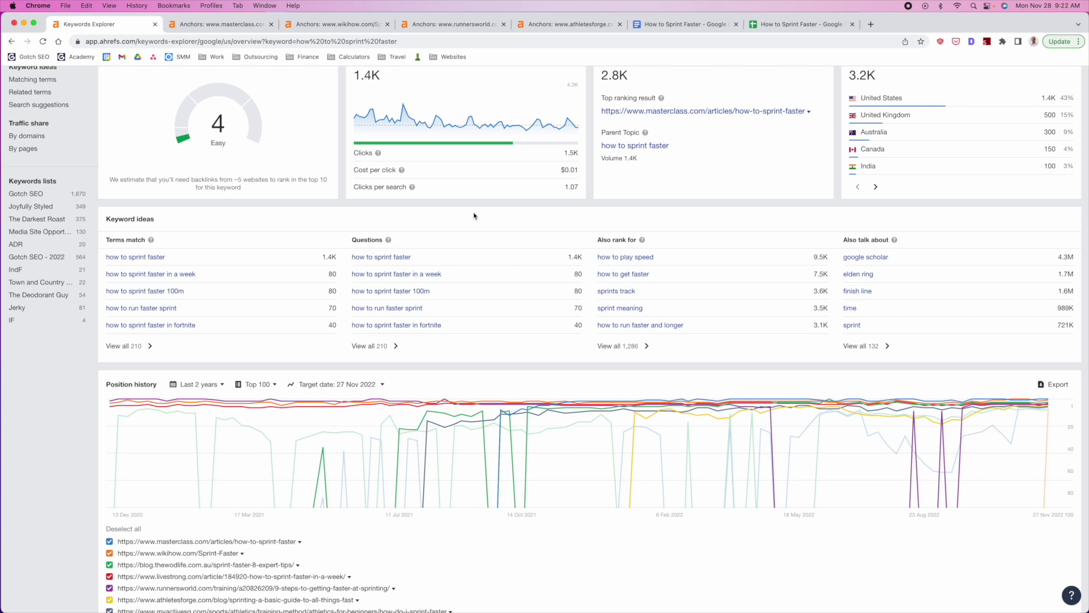
scroll(475, 216, "down", 10)
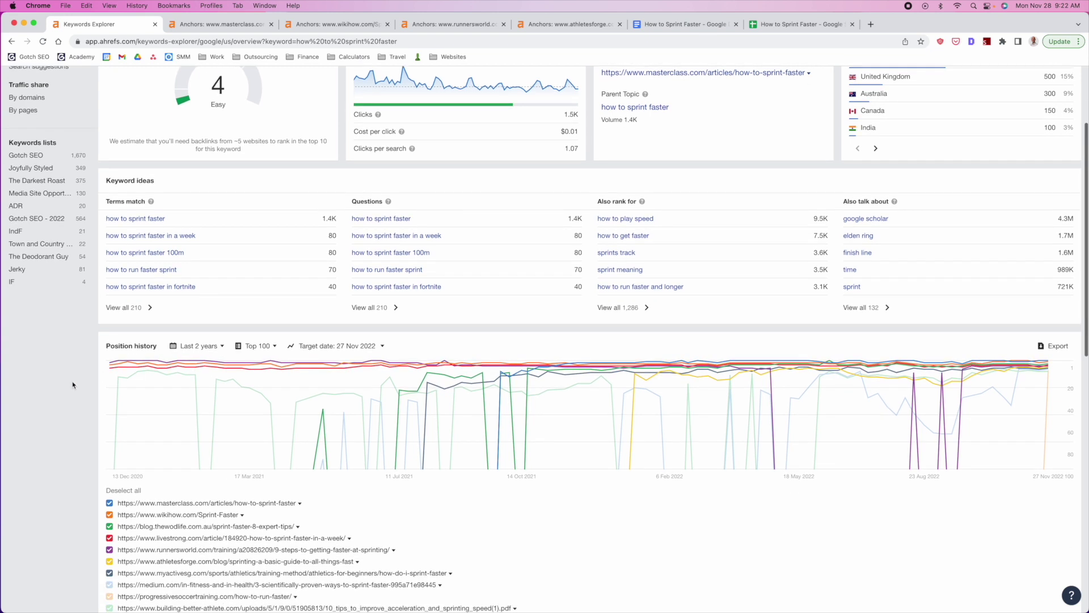
scroll(69, 386, "down", 7)
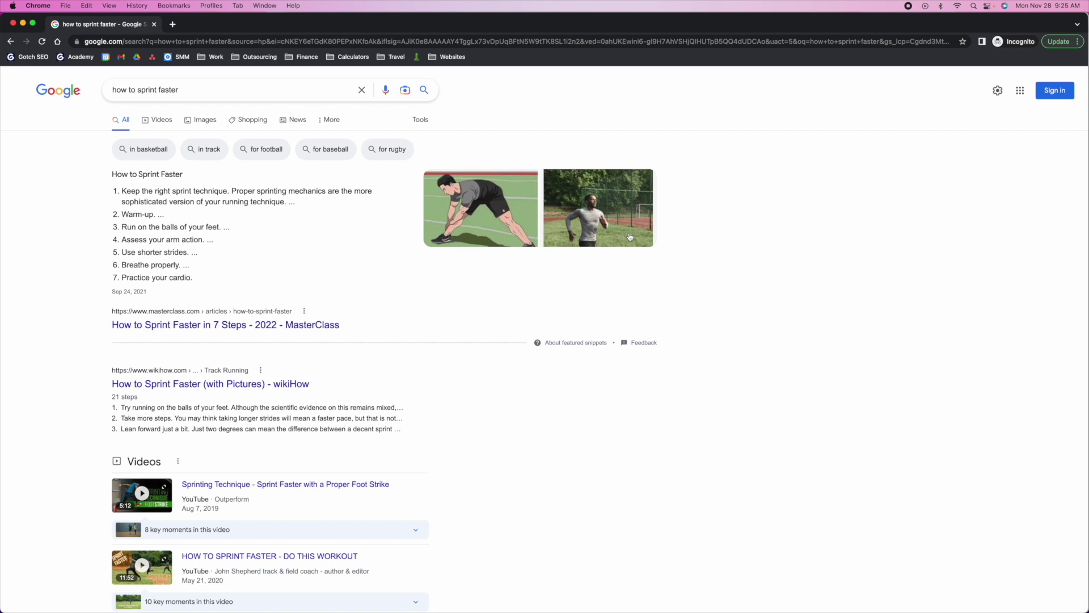
Examine the Google results for "how to sprint faster", including the featured snippet, top organic listings and video section
scroll(74, 263, "down", 1)
scroll(74, 263, "up", 1)
scroll(301, 369, "down", 3)
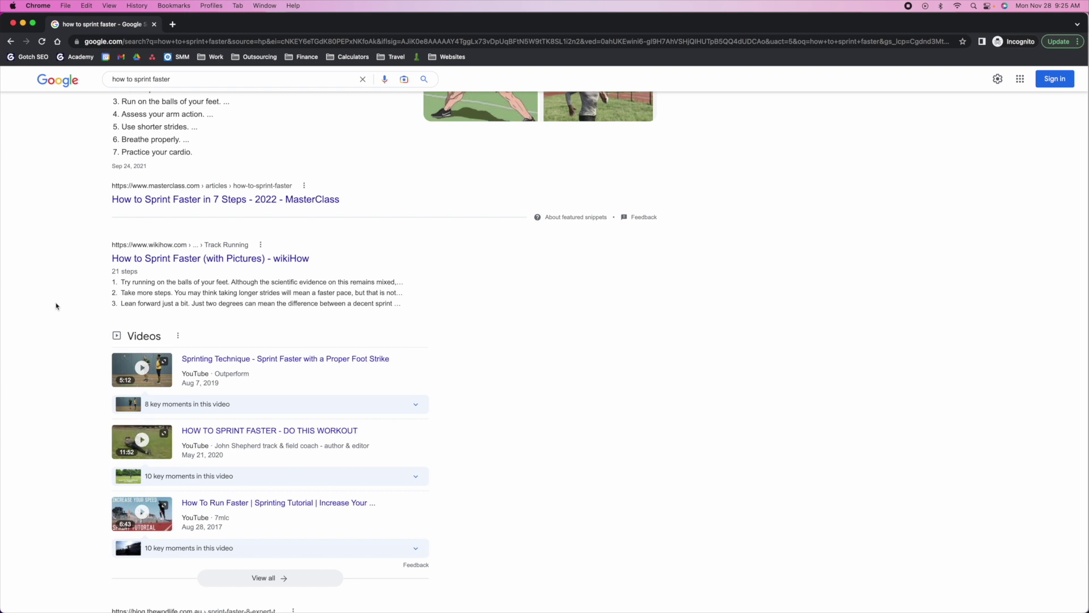
scroll(55, 306, "up", 3)
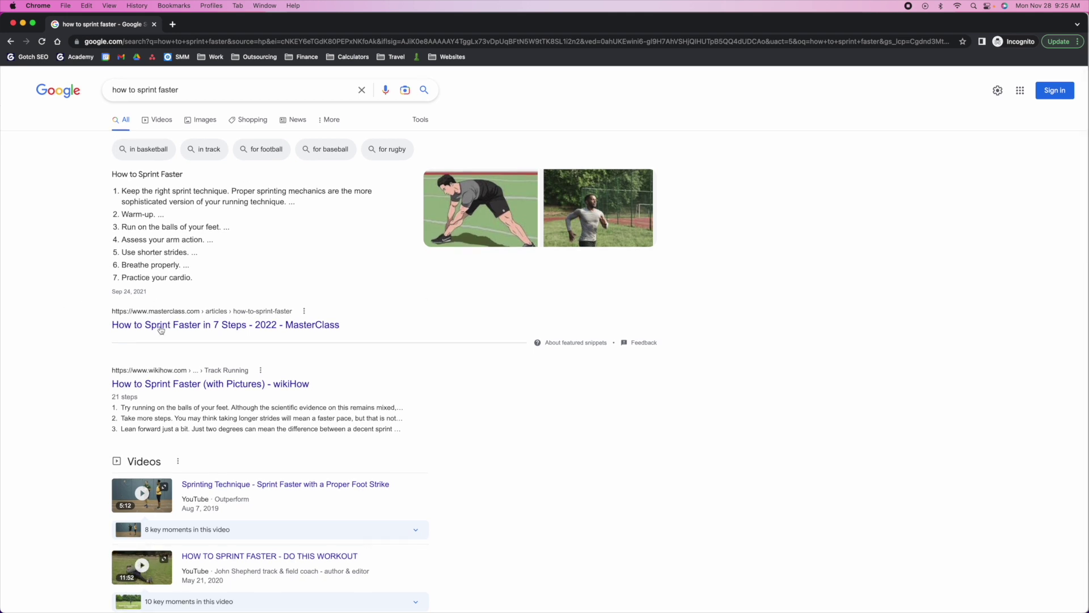
scroll(36, 345, "down", 3)
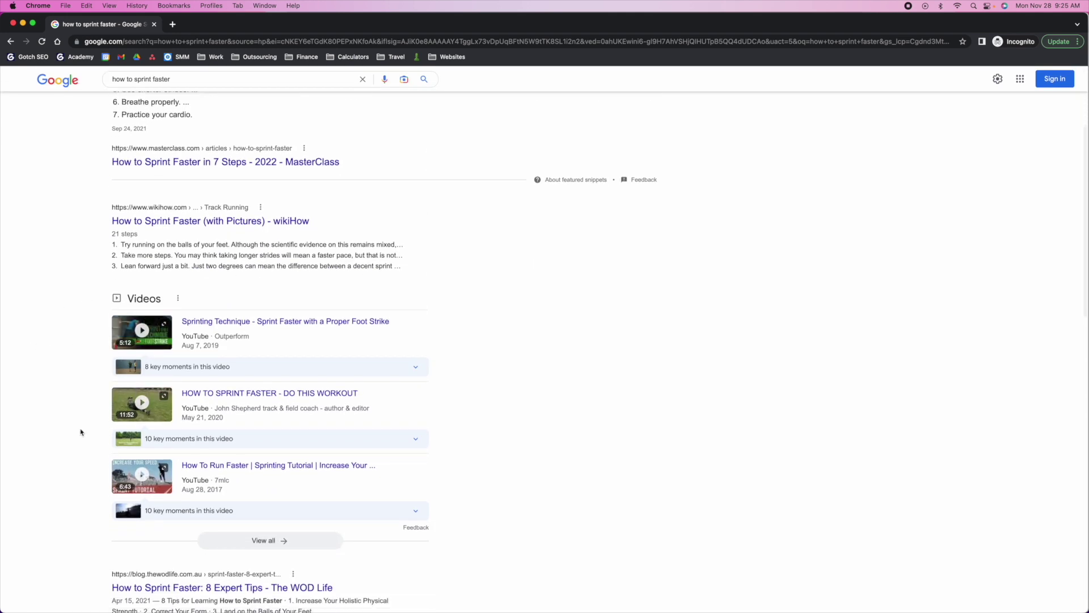
scroll(39, 460, "up", 3)
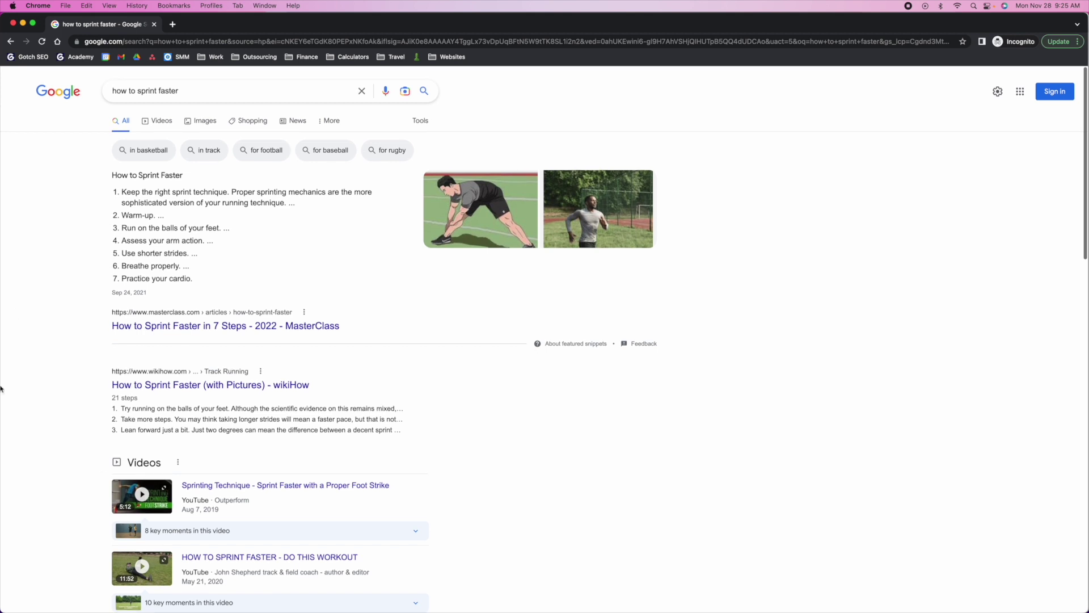
scroll(91, 419, "down", 1)
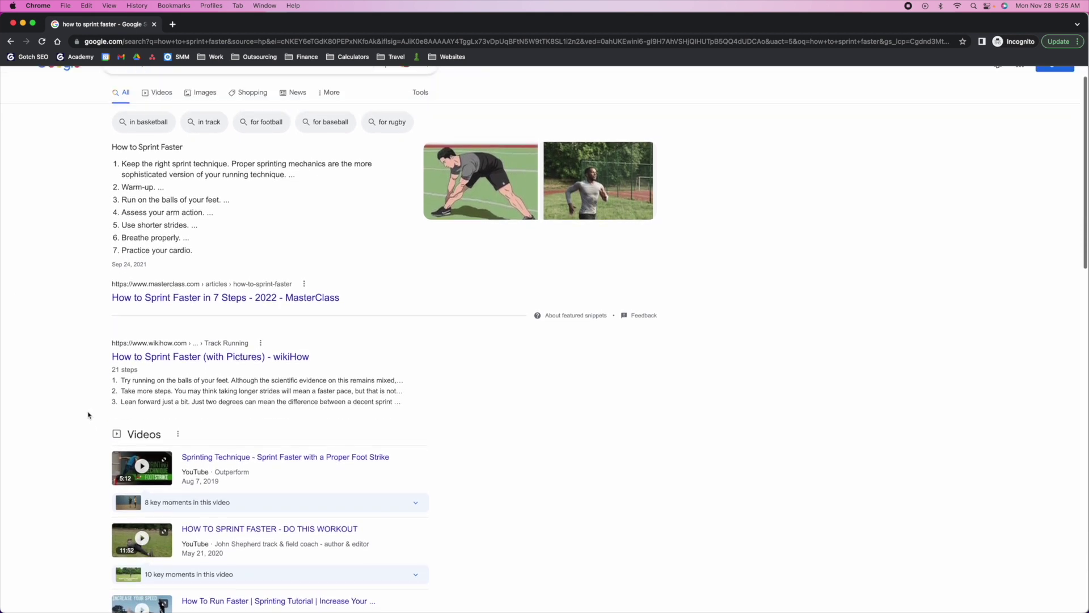
scroll(88, 415, "up", 1)
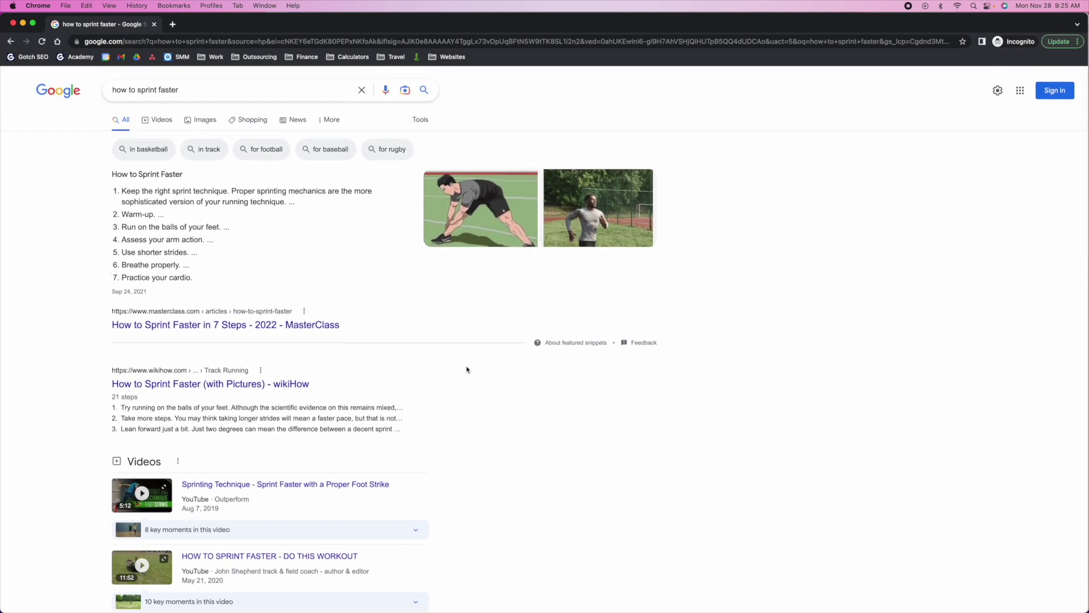
scroll(557, 312, "down", 1)
Open youtube.com in a new incognito tab
left_click(172, 24)
type("you")
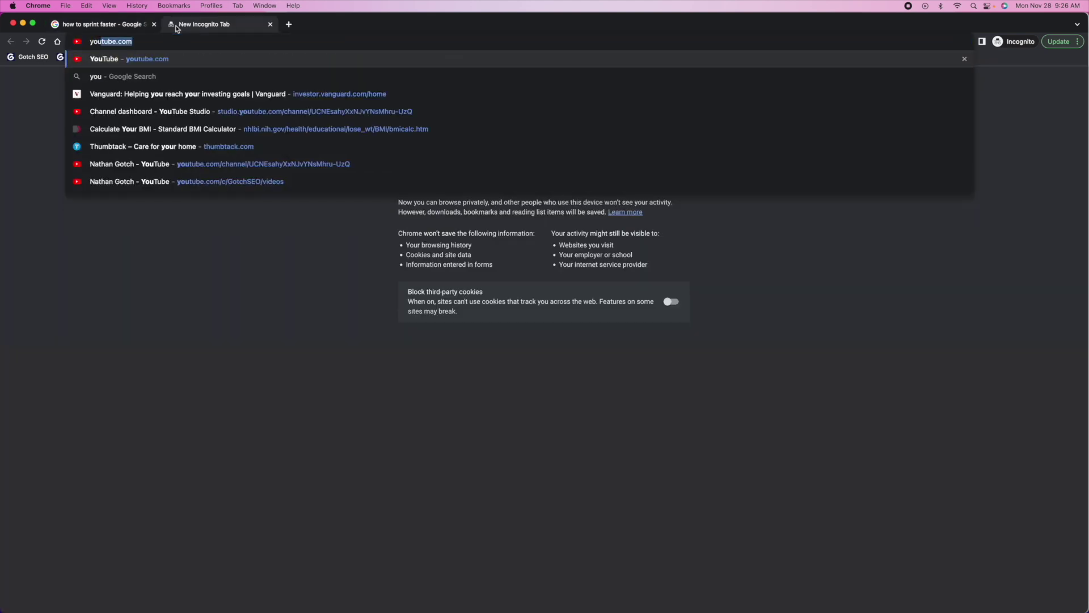
key("Return")
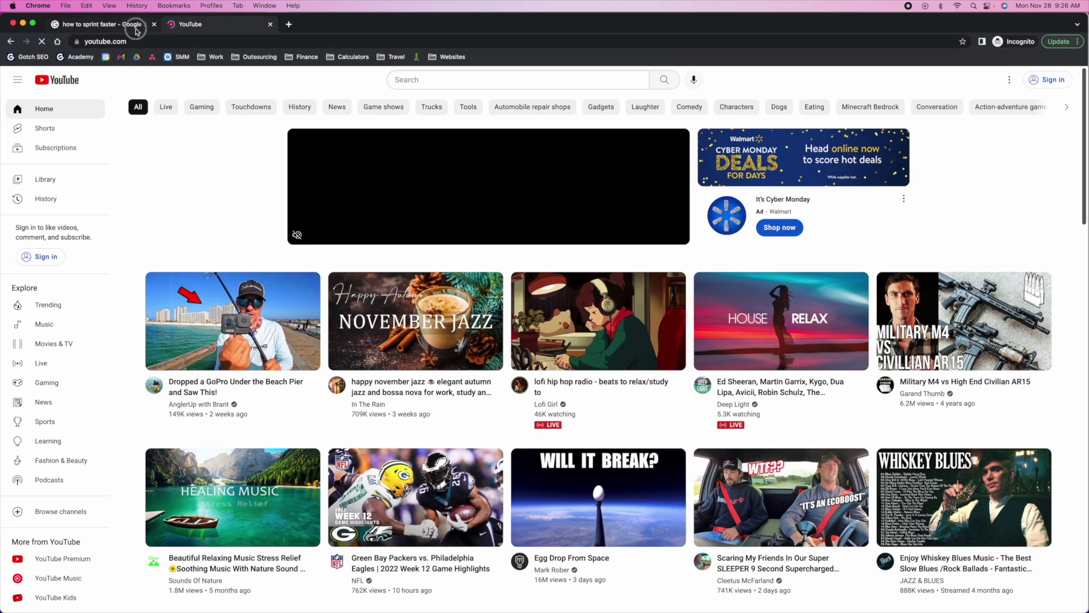
Copy the query "how to sprint faster" from the Google results page and search YouTube for it
key("super+1")
triple_click(217, 80)
key("super+c")
key("super+2")
left_click(437, 80)
key("super+v")
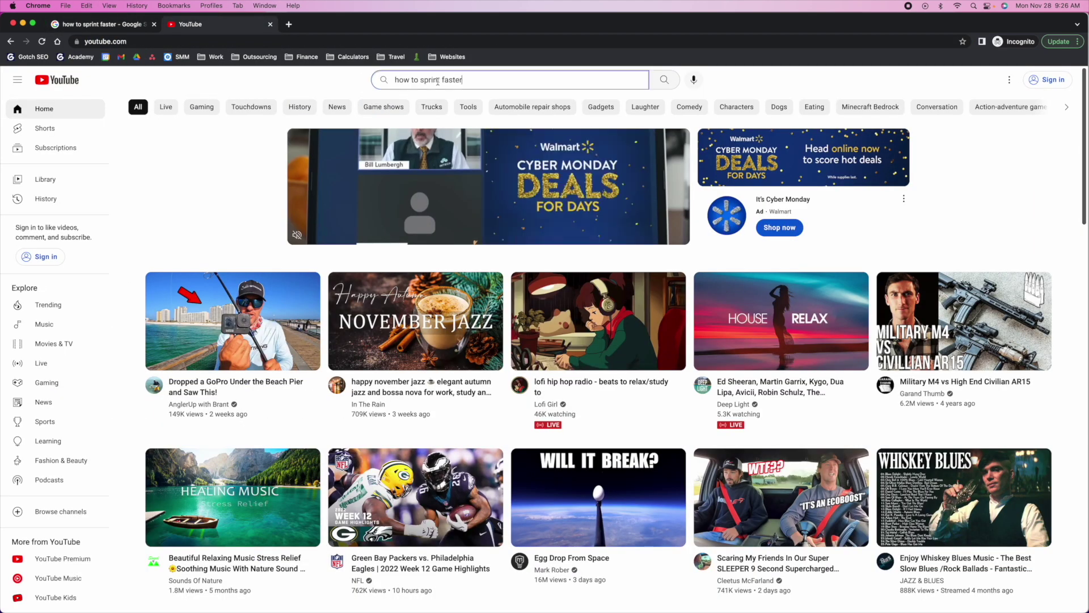
key("Return")
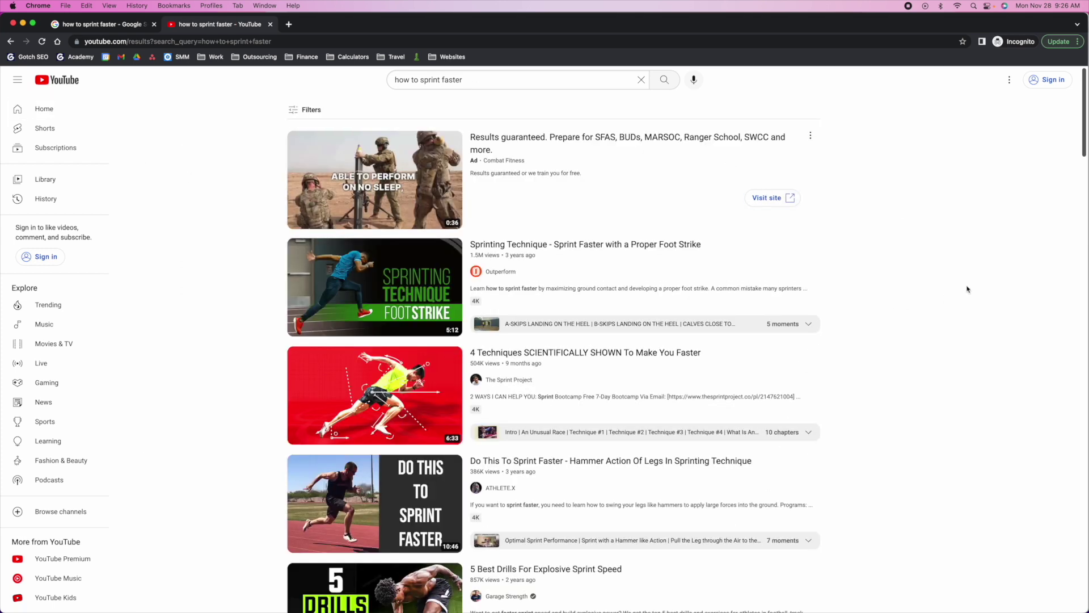
Compare the Videos section of the Google results with the top-ranking YouTube videos for the same query
left_click(130, 27)
scroll(87, 353, "down", 3)
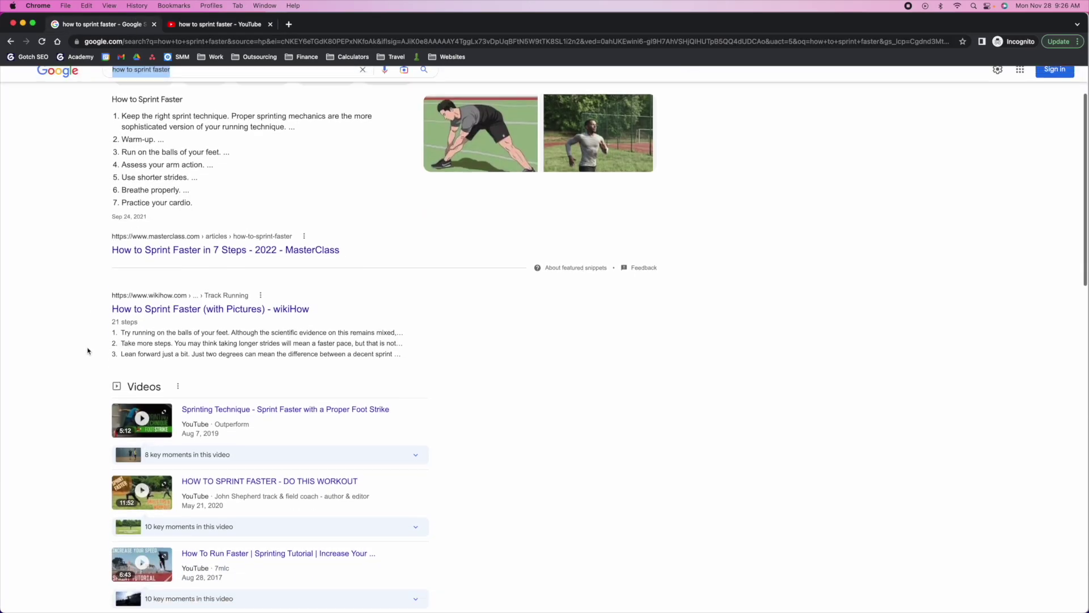
scroll(542, 367, "down", 4)
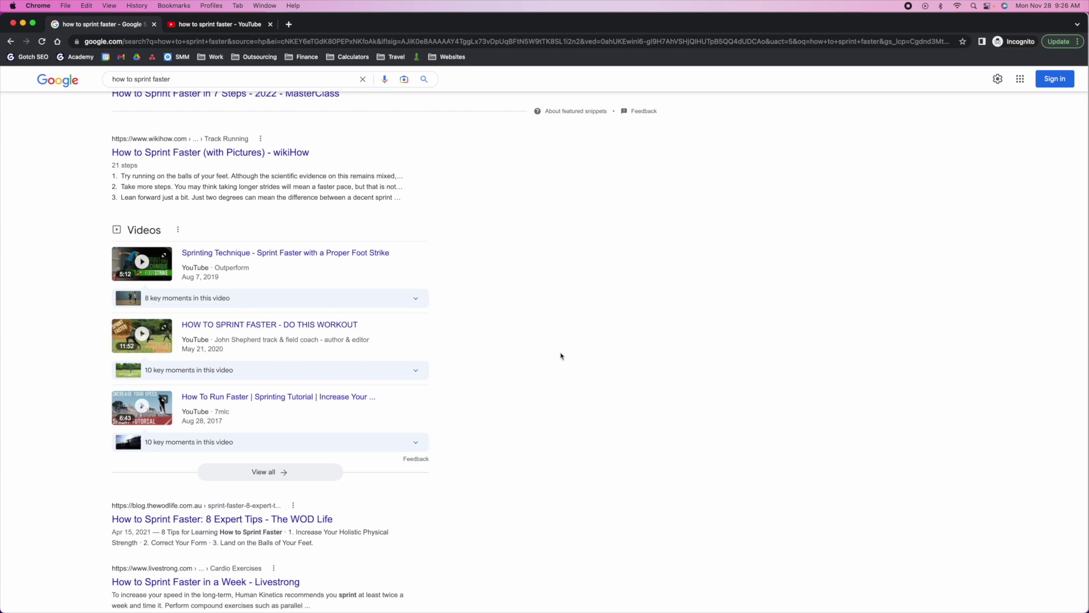
left_click(273, 23)
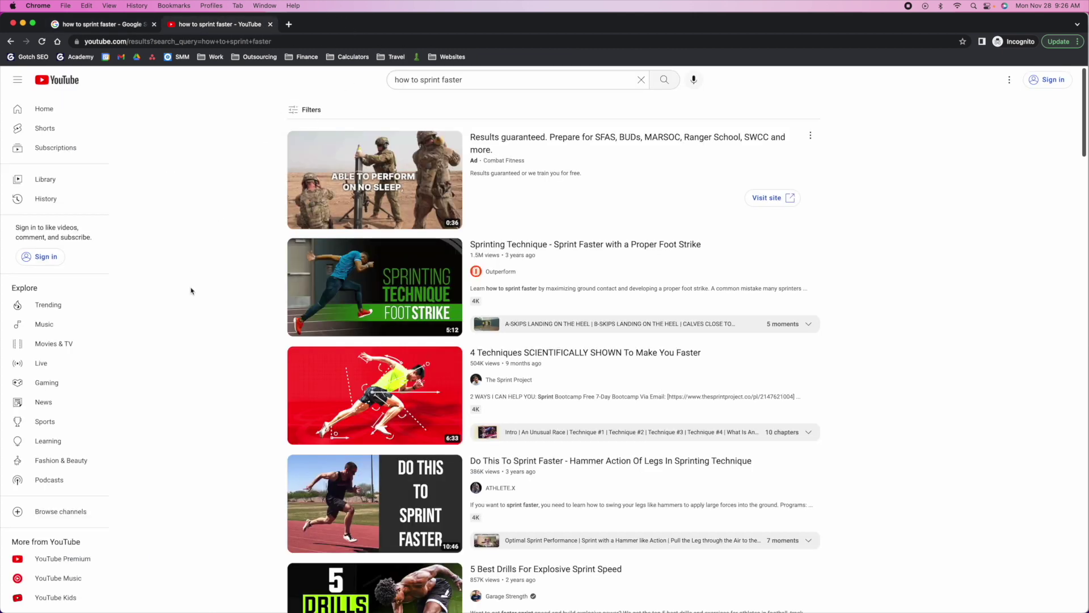
scroll(192, 283, "down", 3)
scroll(188, 272, "down", 5)
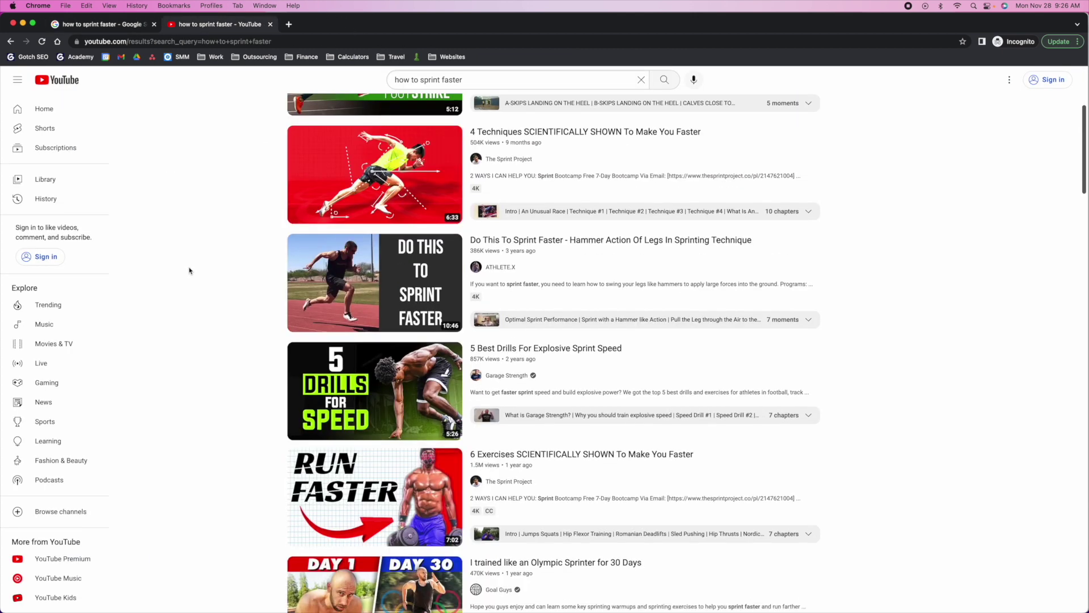
scroll(190, 272, "up", 4)
scroll(190, 272, "up", 4)
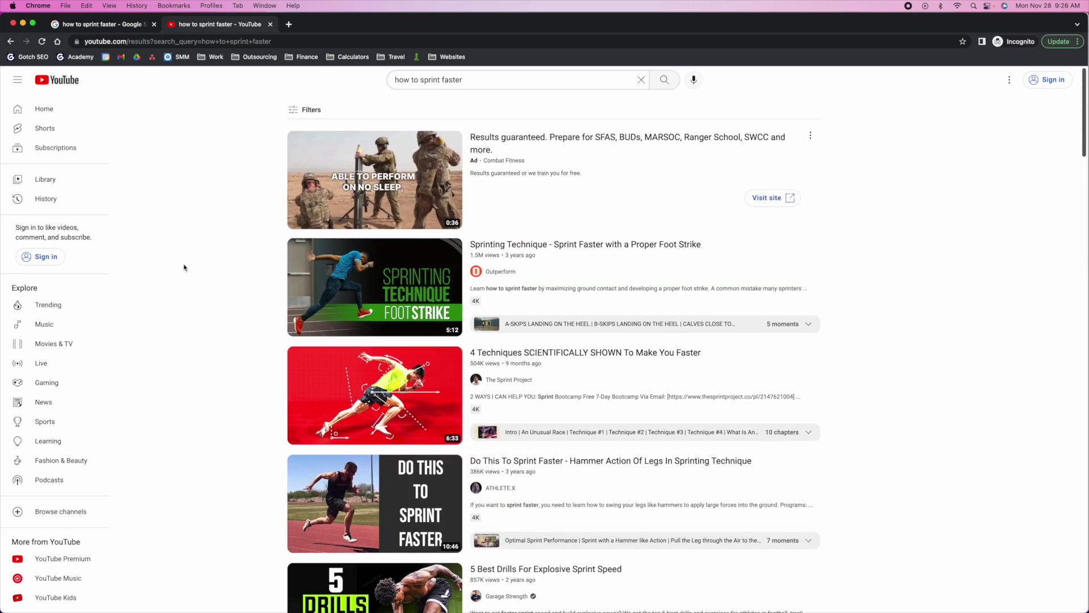
left_click(112, 25)
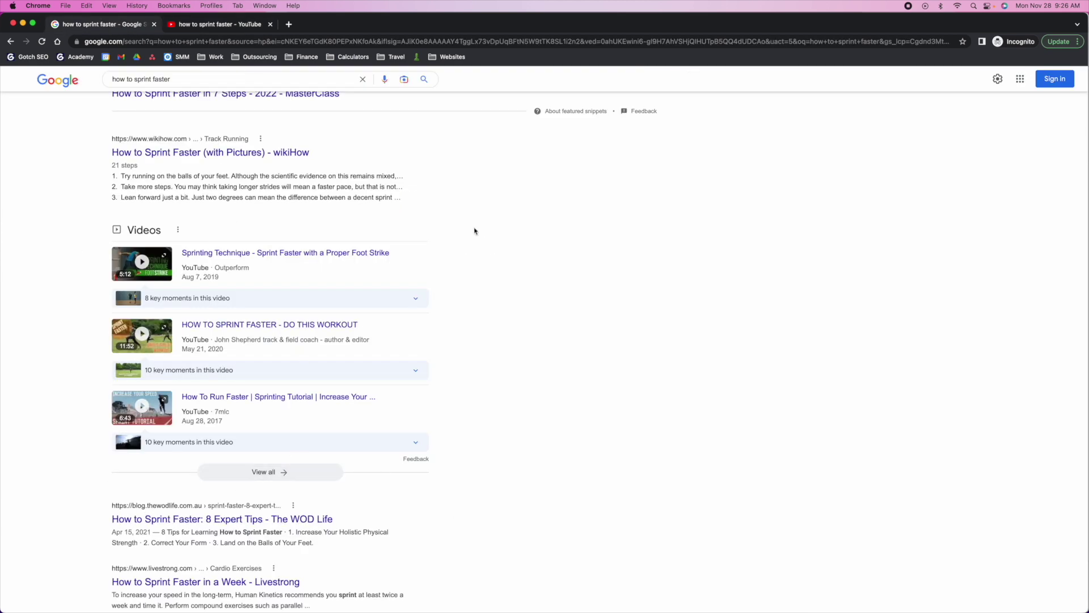
left_click(226, 24)
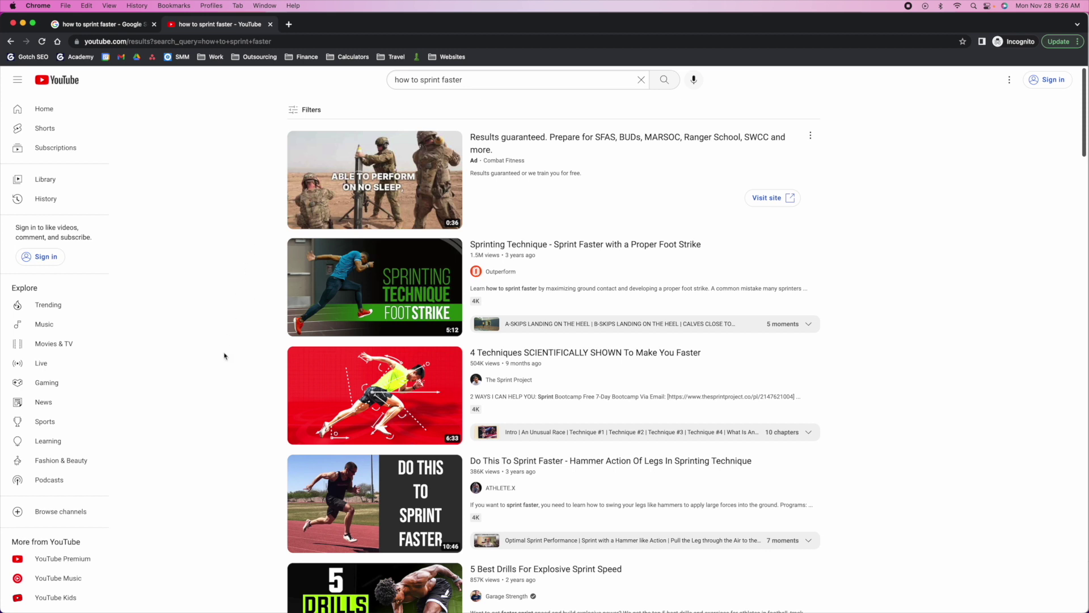
Examine the titles, view counts and ages of the YouTube videos ranking for "how to sprint faster"
scroll(958, 267, "down", 1)
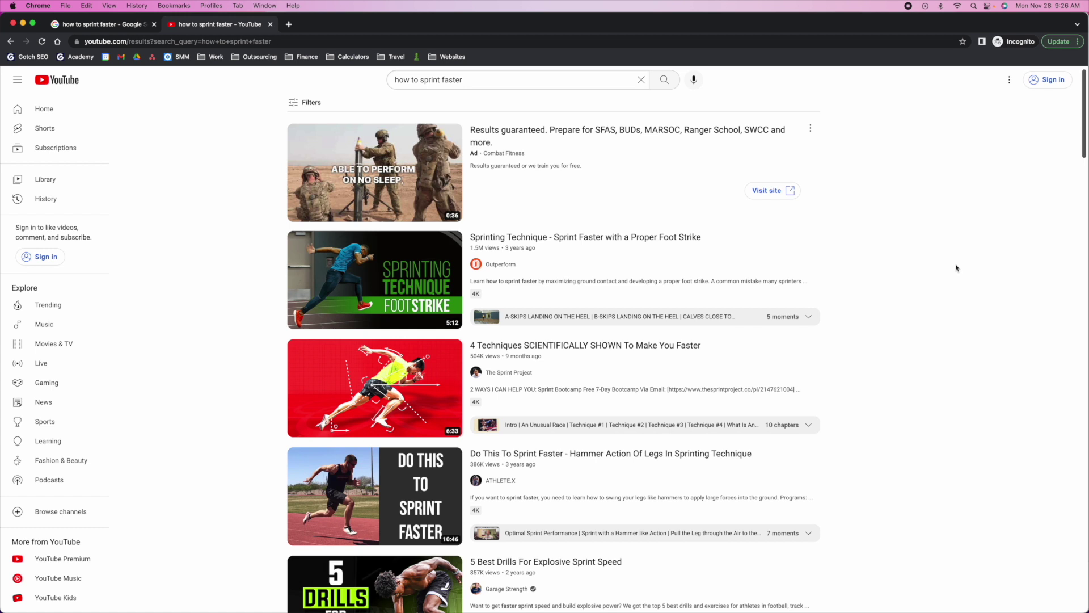
scroll(927, 355, "down", 1)
mouse_move(476, 211)
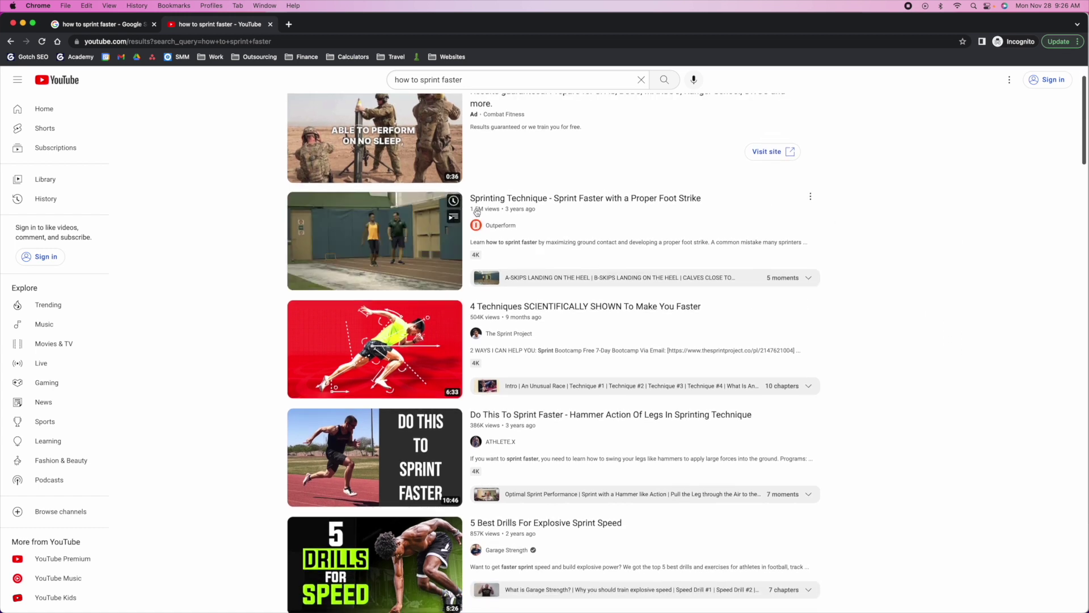
scroll(880, 248, "down", 1)
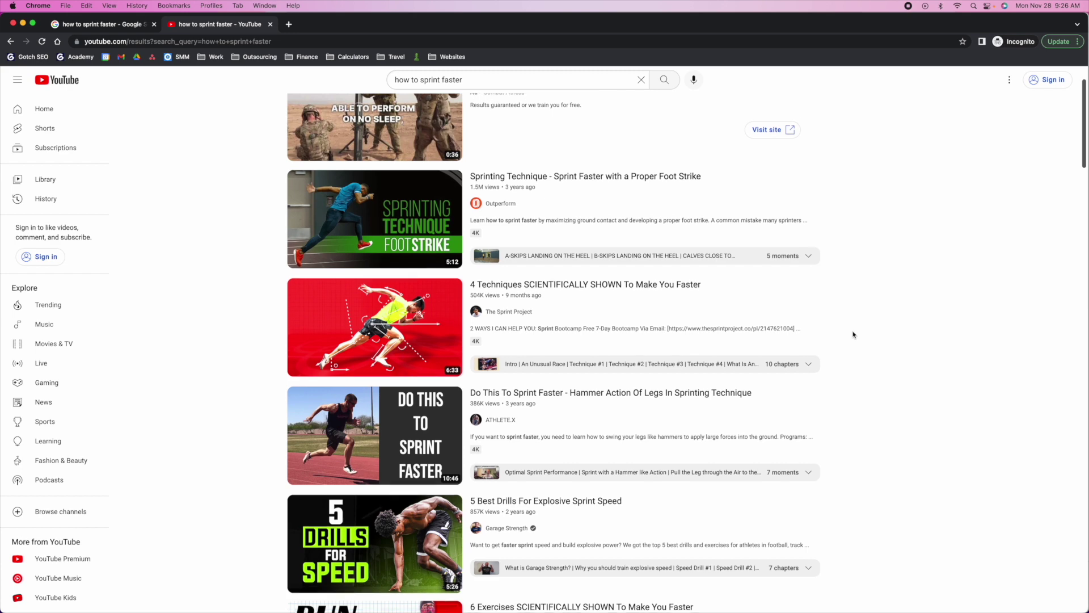
scroll(853, 334, "down", 3)
scroll(849, 316, "down", 3)
scroll(916, 318, "down", 1)
scroll(888, 336, "down", 4)
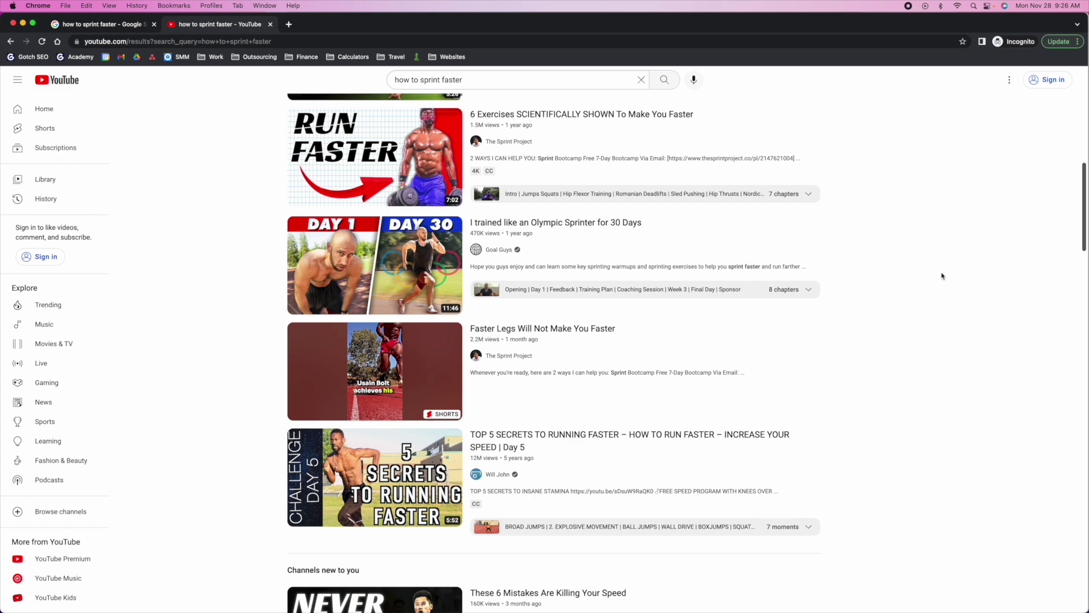
scroll(951, 283, "up", 1)
scroll(951, 283, "up", 8)
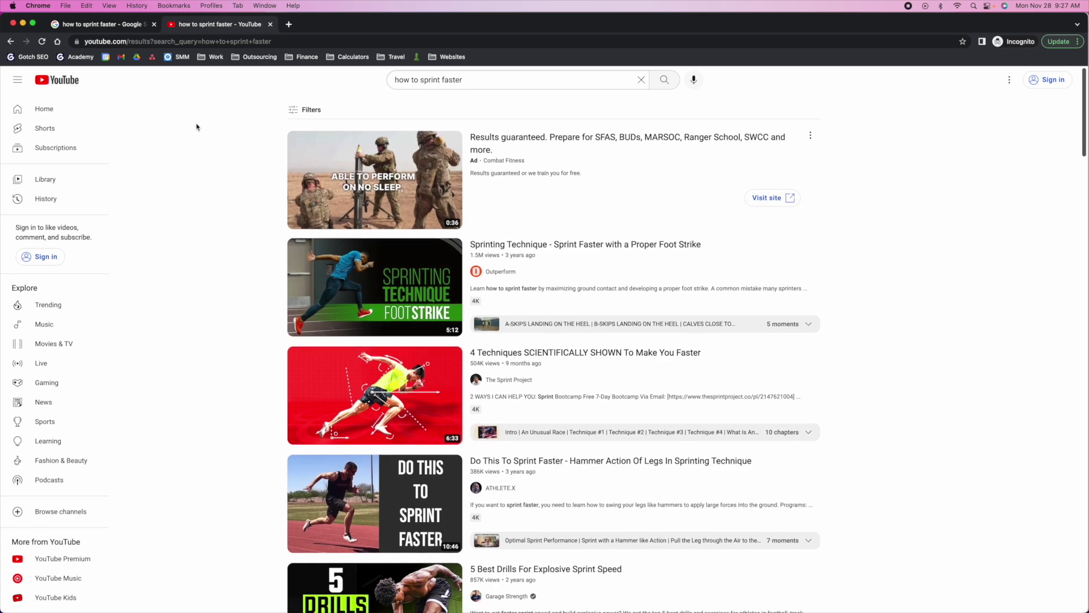
Return to the Google results and examine the featured snippet, video section and the organic articles below it
left_click(117, 25)
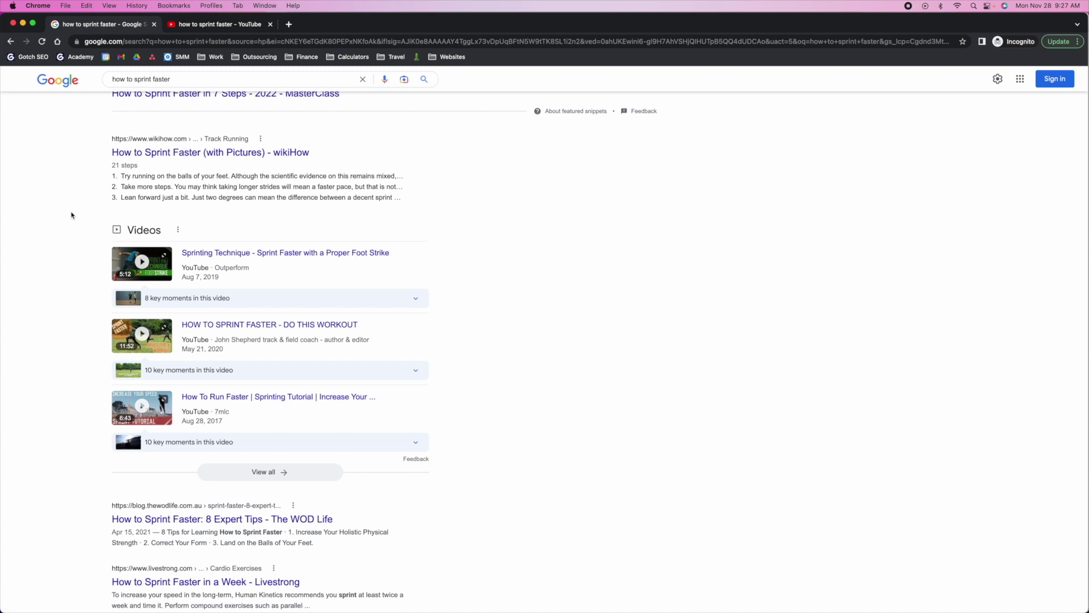
scroll(71, 215, "up", 3)
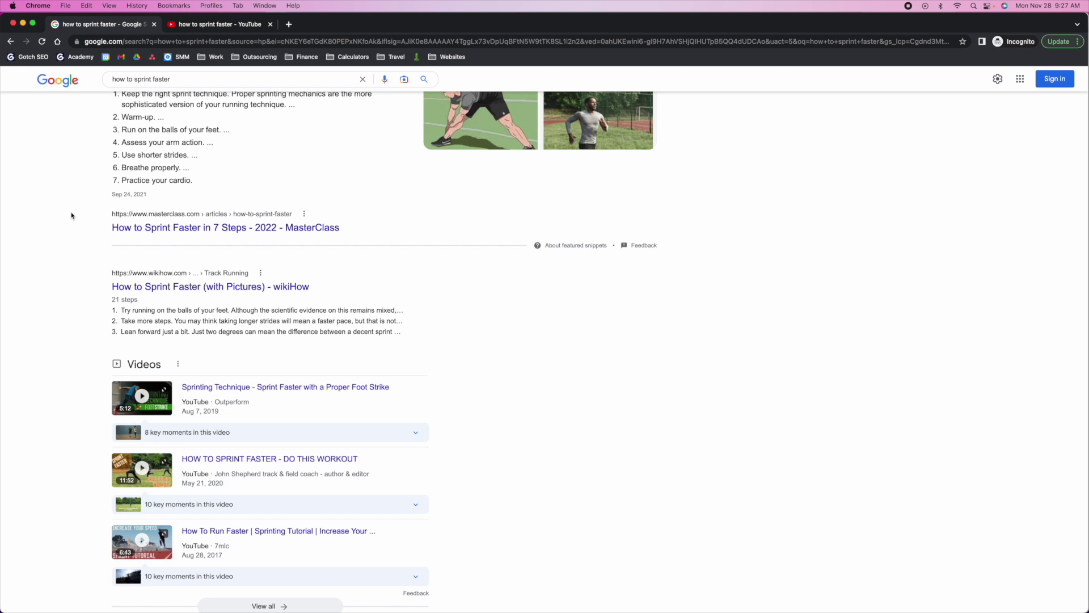
scroll(72, 216, "up", 2)
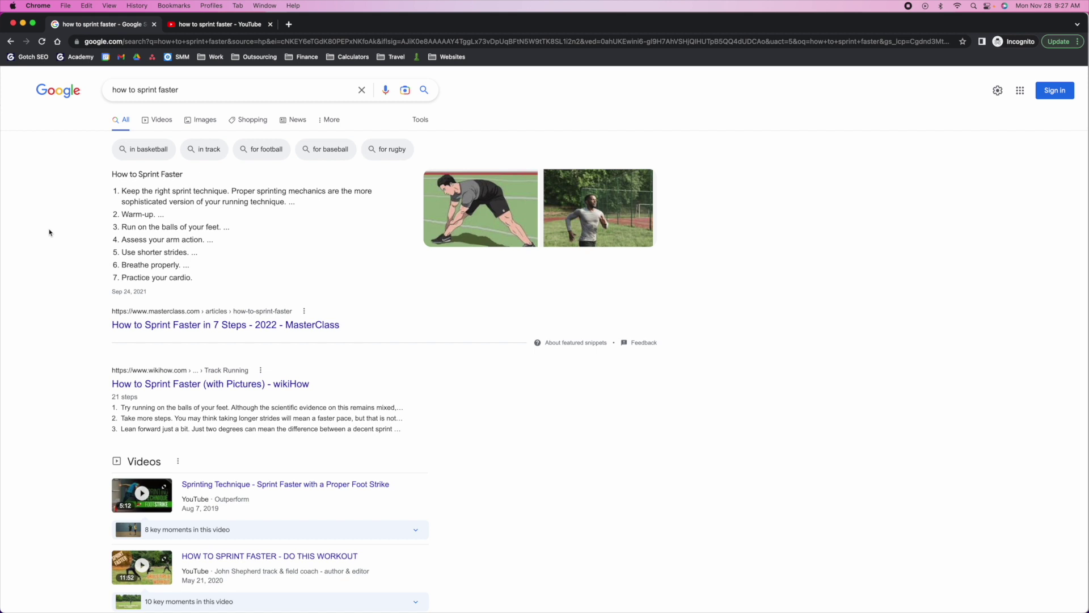
scroll(49, 233, "down", 4)
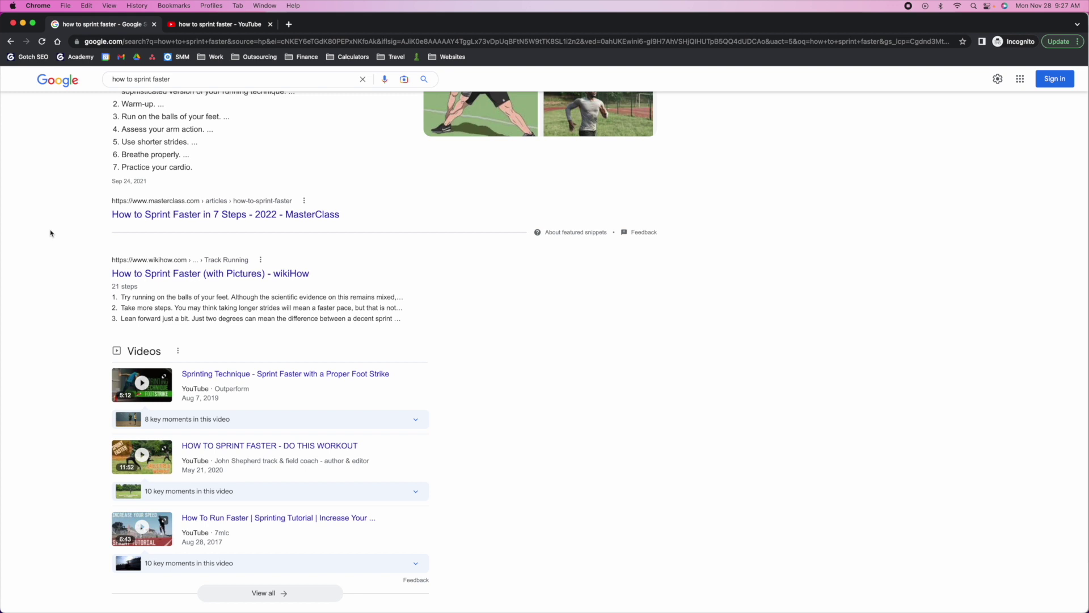
left_click(220, 25)
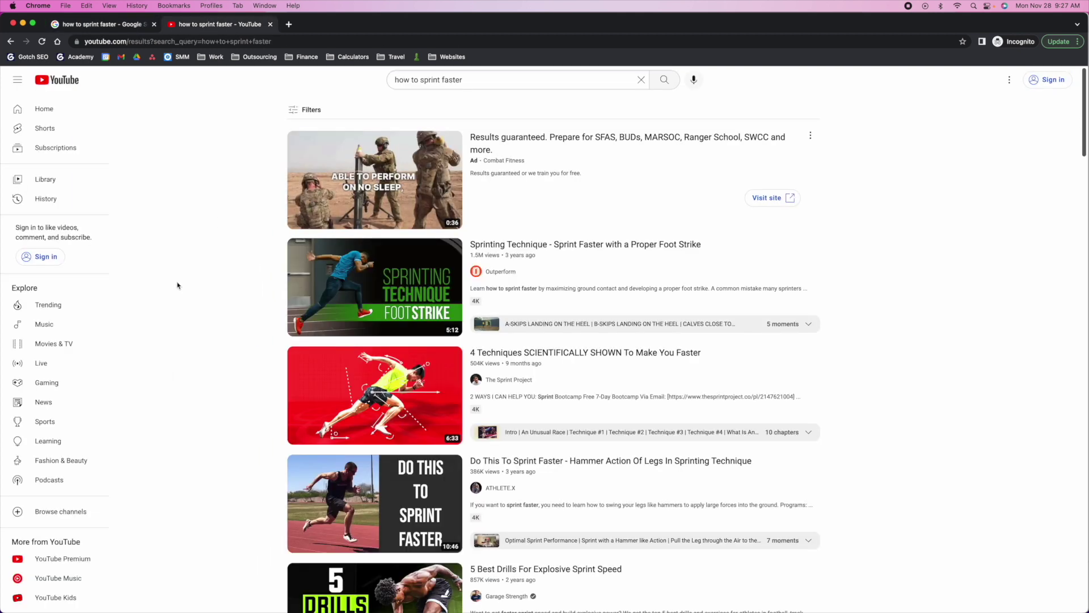
left_click(123, 25)
scroll(54, 300, "down", 3)
scroll(54, 301, "down", 4)
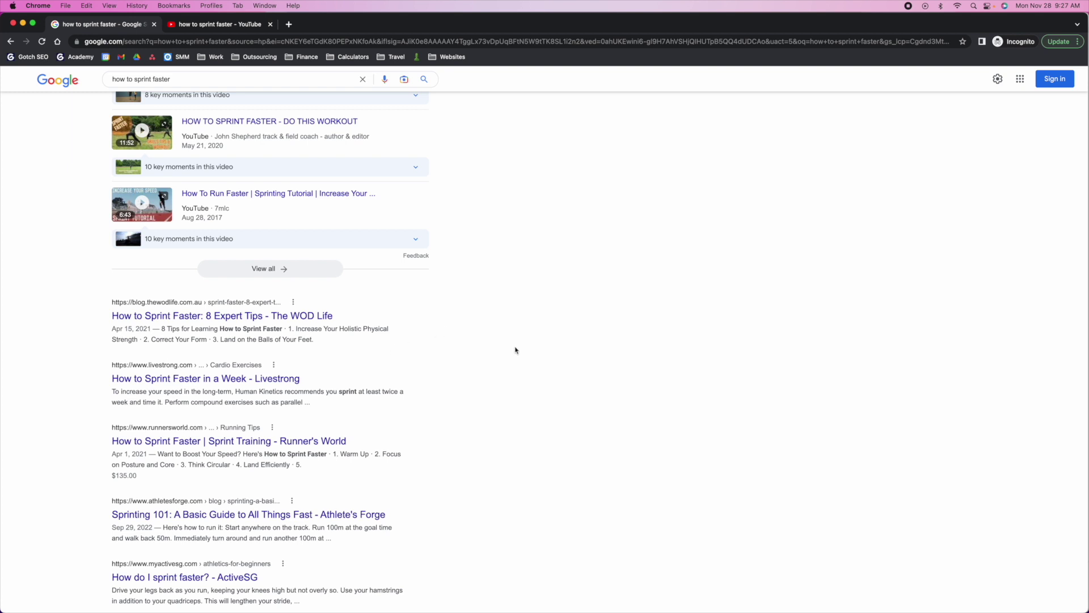
scroll(596, 347, "up", 8)
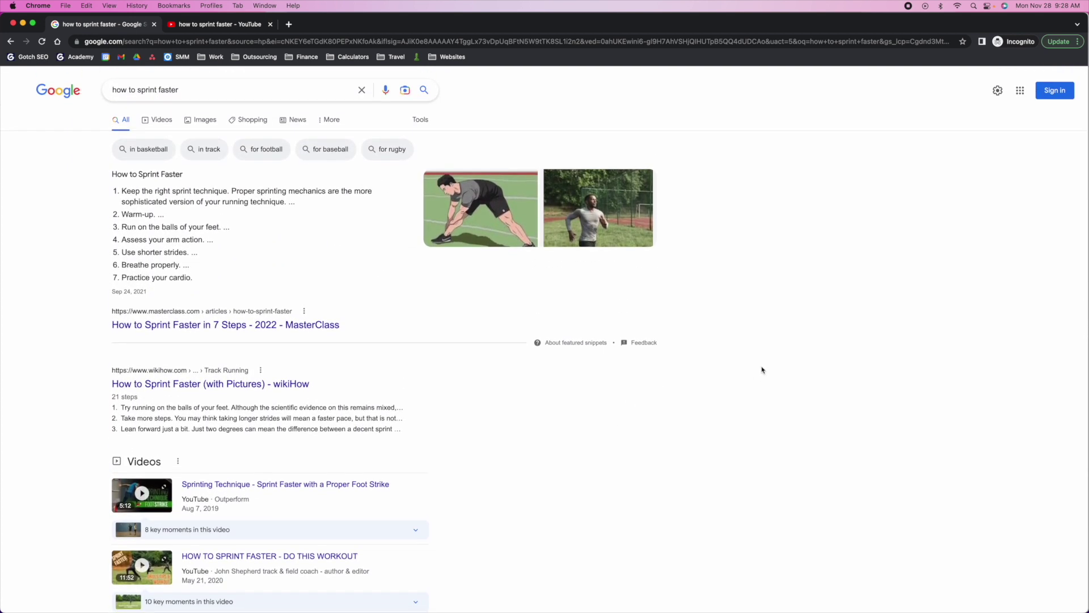
scroll(758, 373, "down", 4)
scroll(764, 370, "down", 3)
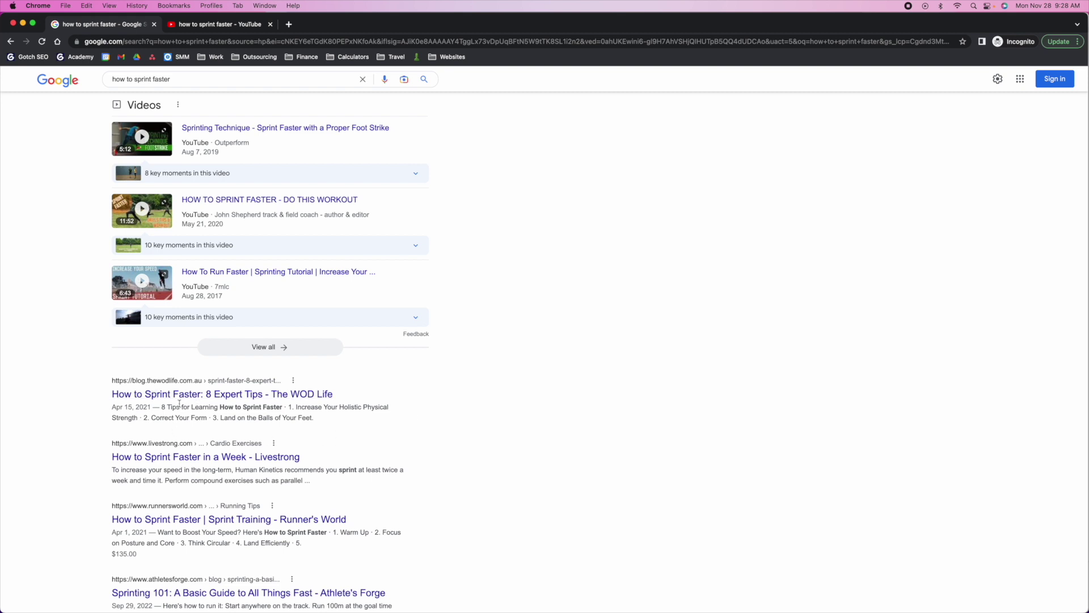
Review the Google results from the featured snippet and wikiHow article through the video section to the last organic listing
scroll(528, 380, "up", 8)
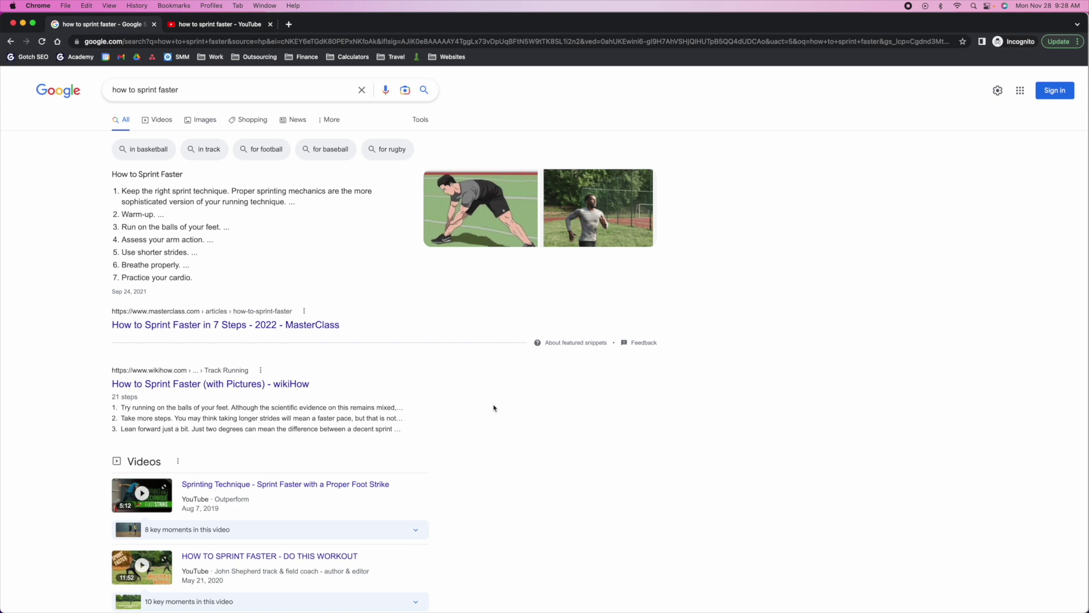
scroll(76, 343, "down", 5)
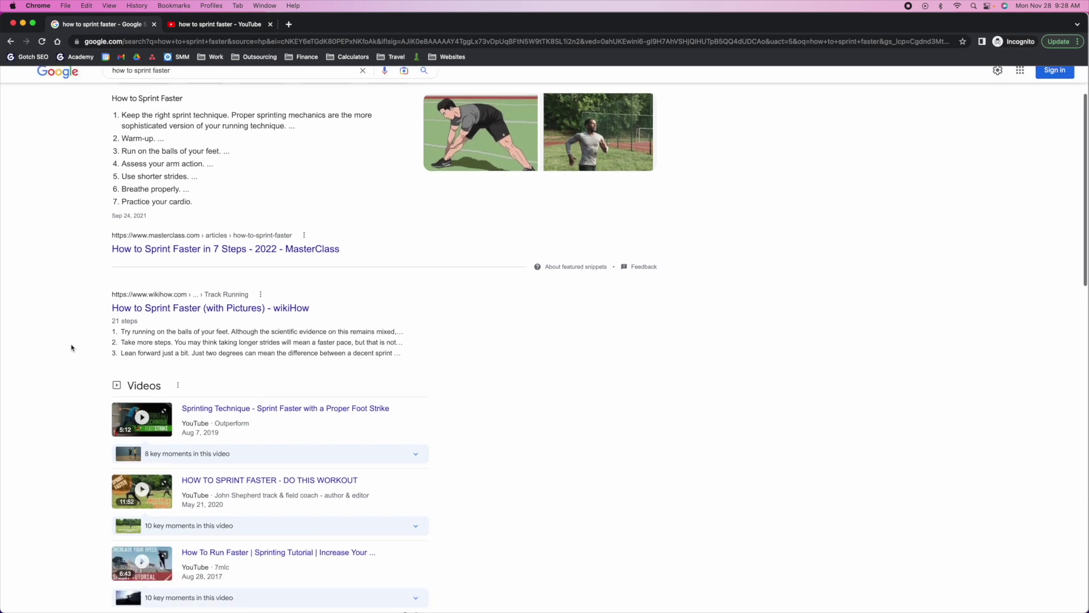
scroll(74, 334, "up", 2)
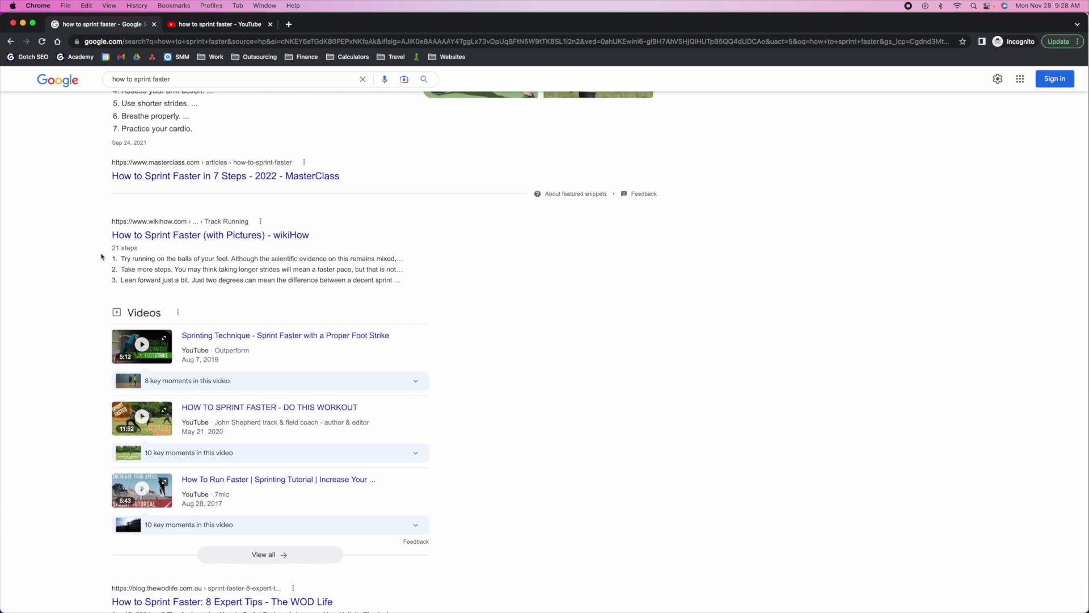
scroll(100, 317, "down", 5)
scroll(95, 395, "down", 2)
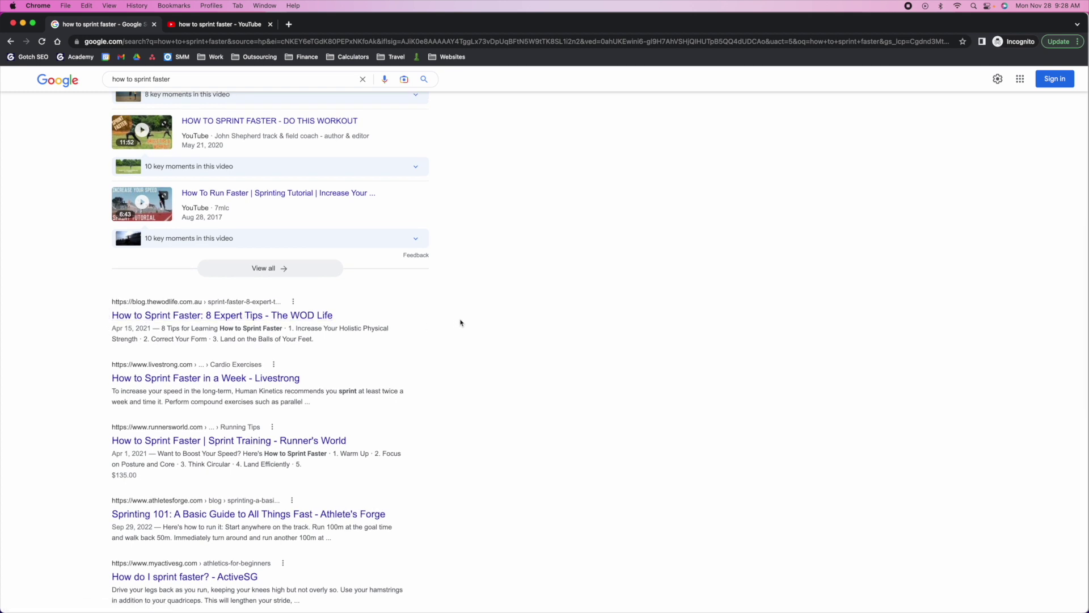
scroll(484, 309, "down", 7)
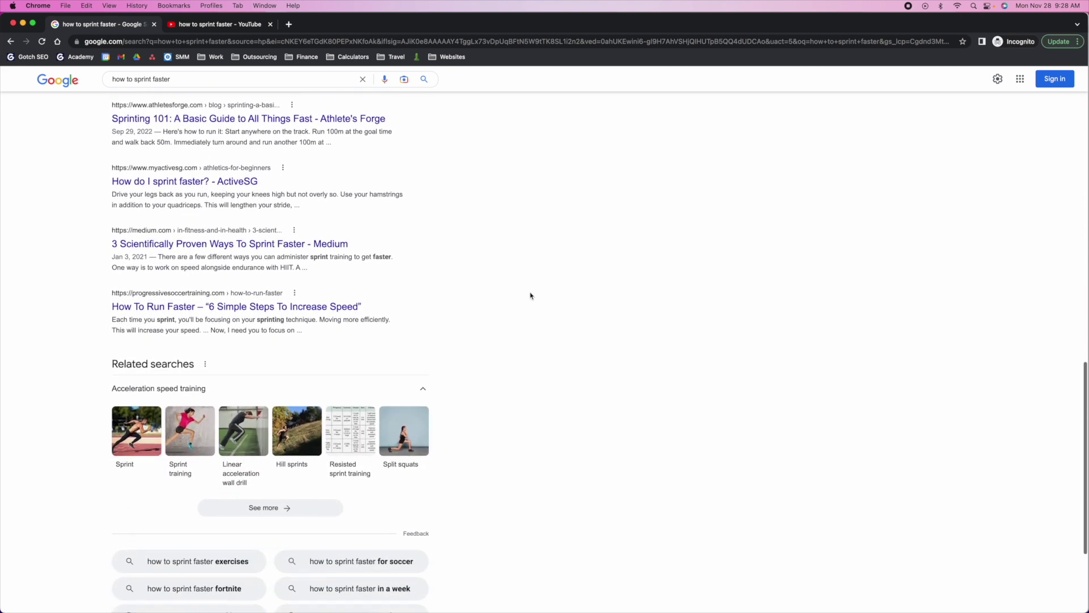
scroll(671, 309, "up", 7)
scroll(671, 313, "up", 8)
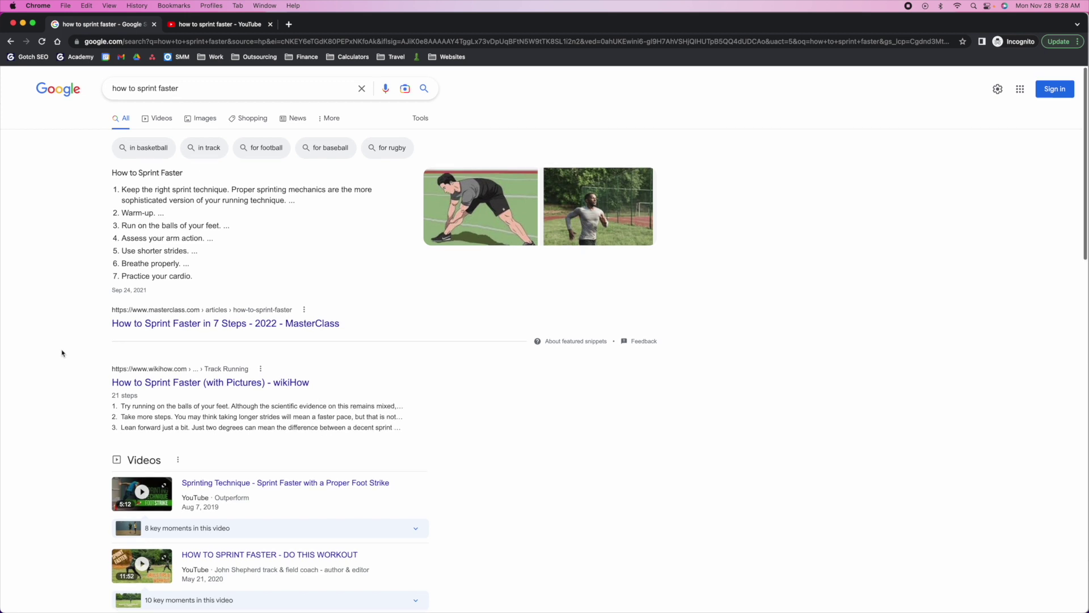
Read through the whole Google results page again, including the related searches at its end, and return to the featured snippet
scroll(42, 261, "down", 4)
scroll(10, 397, "down", 3)
scroll(10, 397, "down", 10)
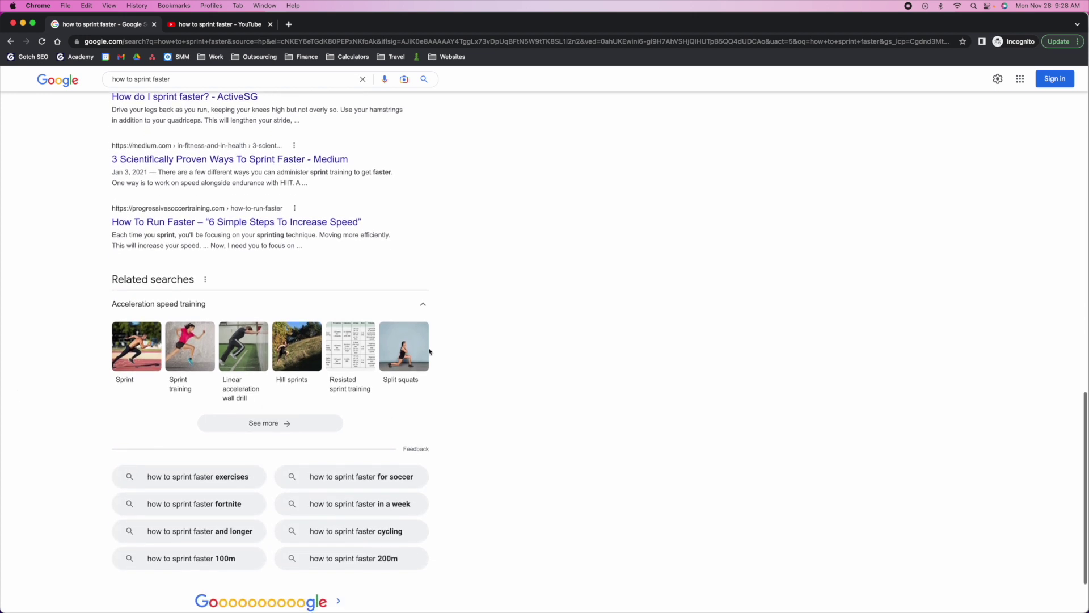
scroll(78, 369, "down", 3)
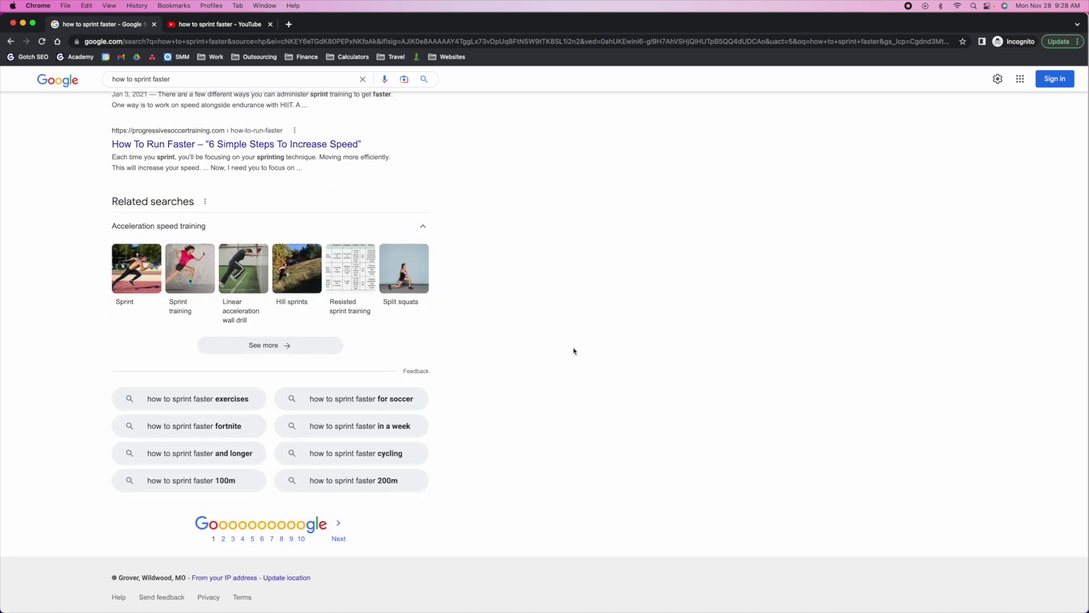
scroll(574, 351, "up", 20)
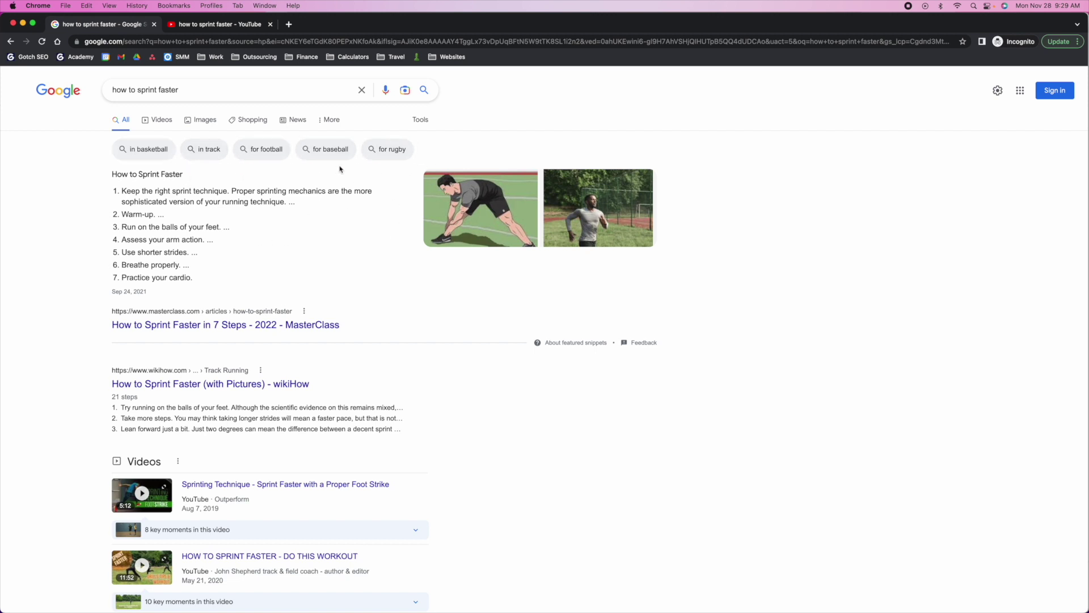
scroll(51, 235, "down", 2)
scroll(51, 235, "up", 3)
scroll(51, 236, "down", 13)
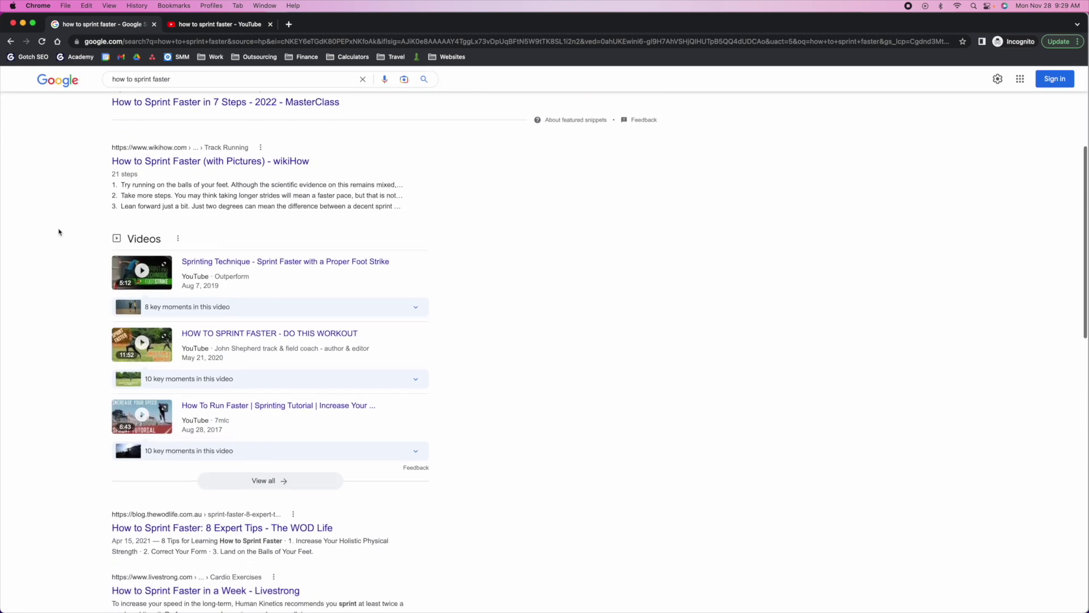
scroll(59, 232, "down", 4)
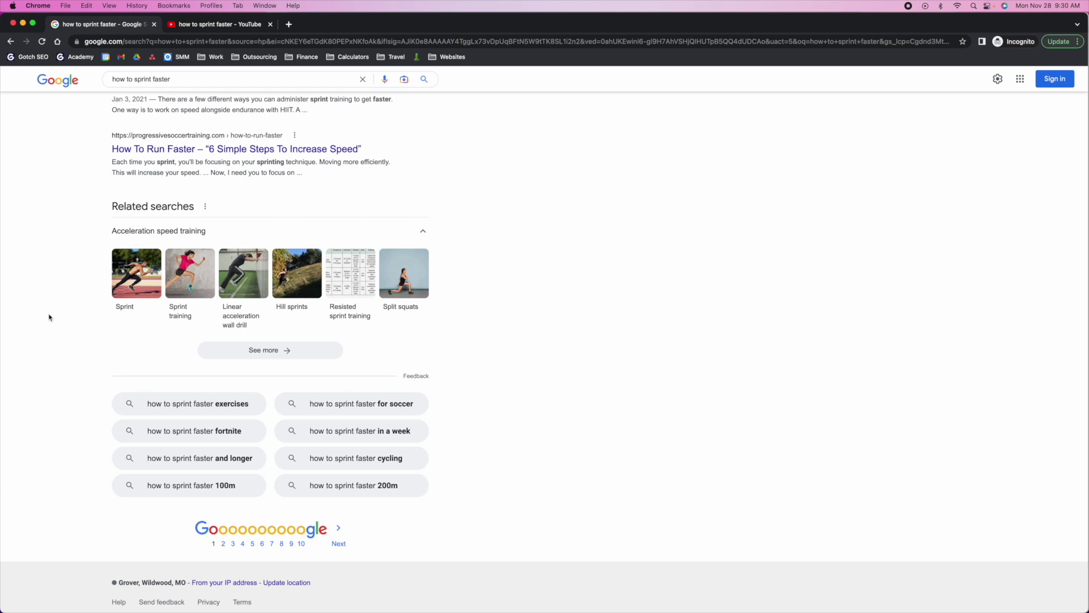
scroll(48, 317, "down", 1)
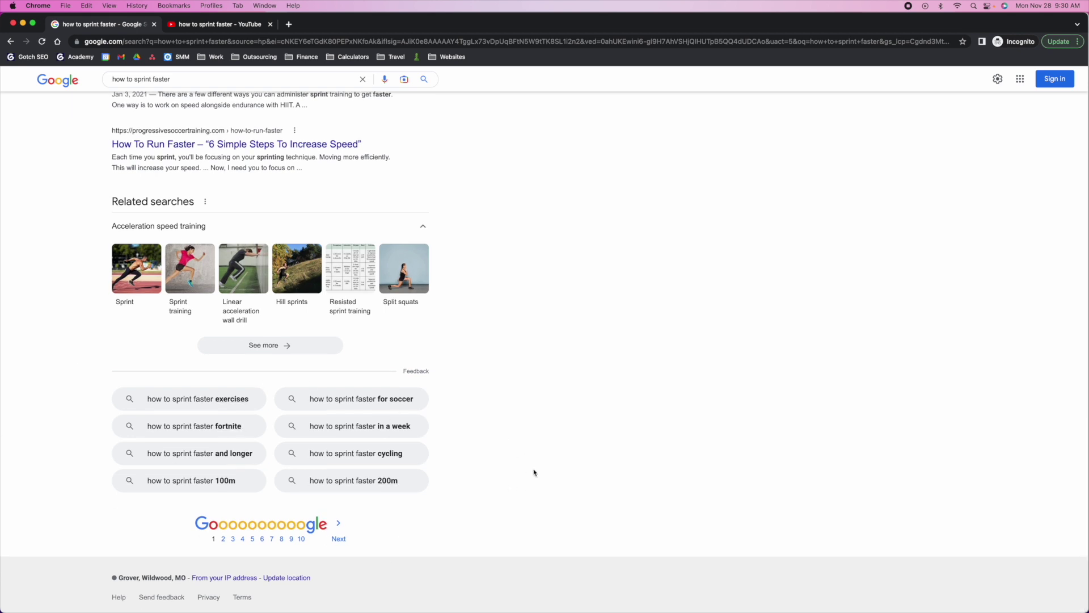
scroll(536, 475, "up", 3)
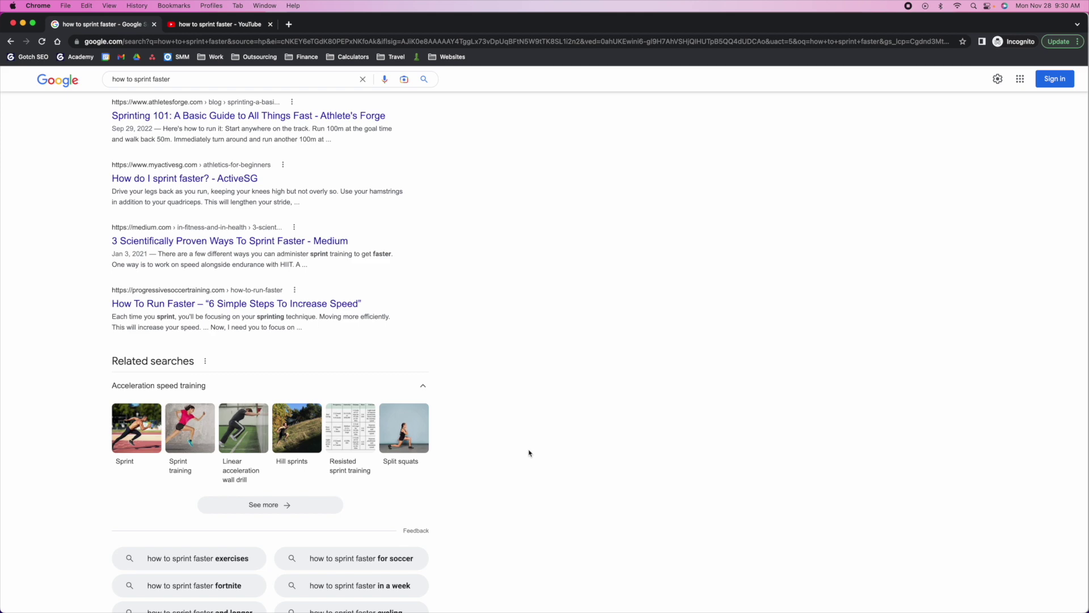
scroll(529, 453, "up", 20)
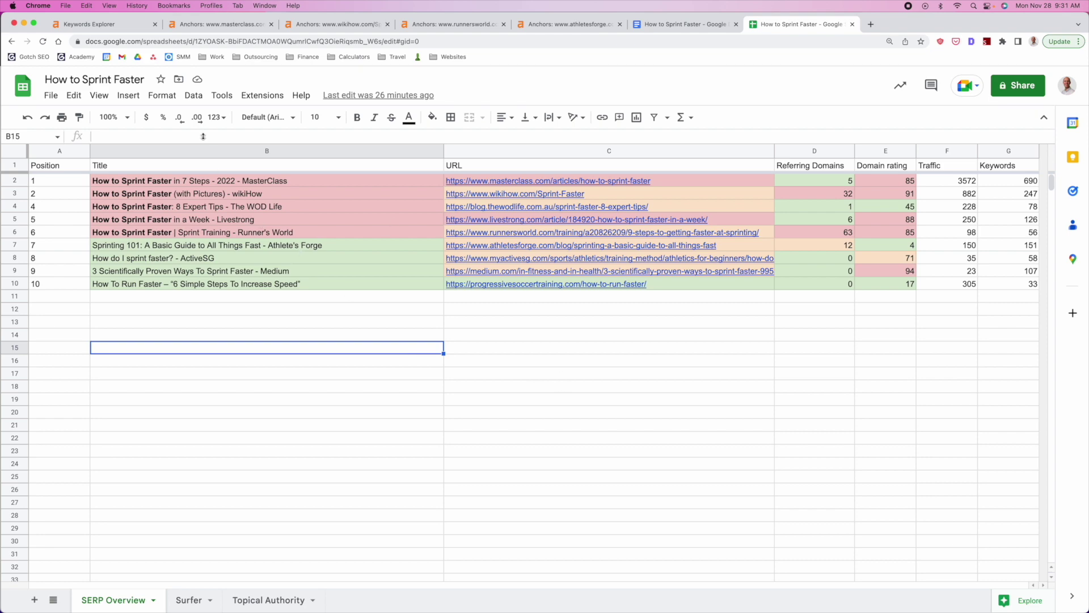
Check the SERP overview for "how to sprint faster" in Ahrefs against the SERP Overview sheet of the How to Sprint Faster spreadsheet
left_click(111, 25)
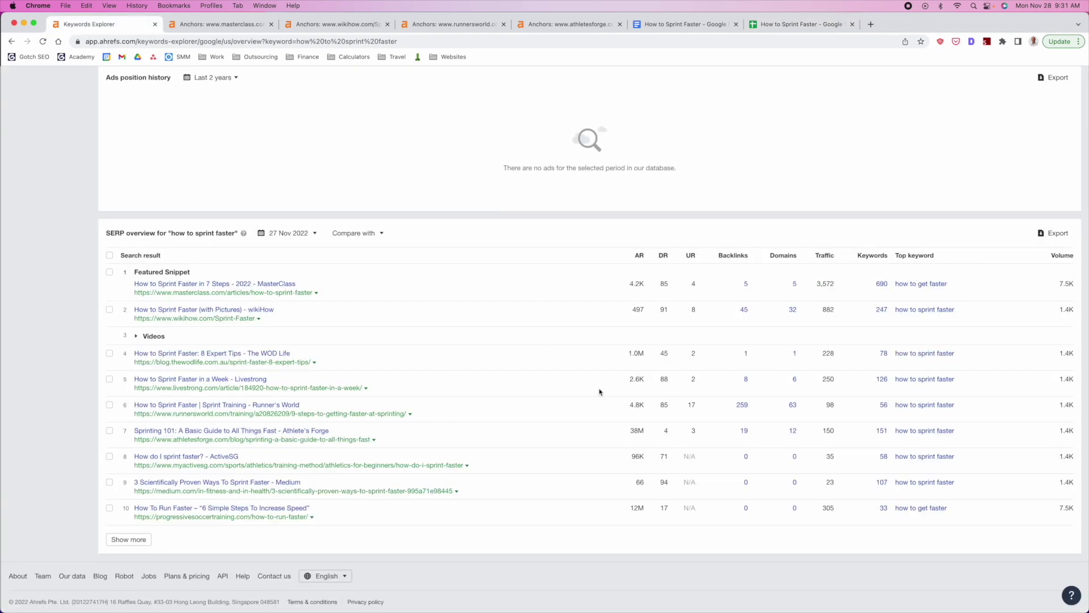
left_click(823, 24)
left_click(514, 336)
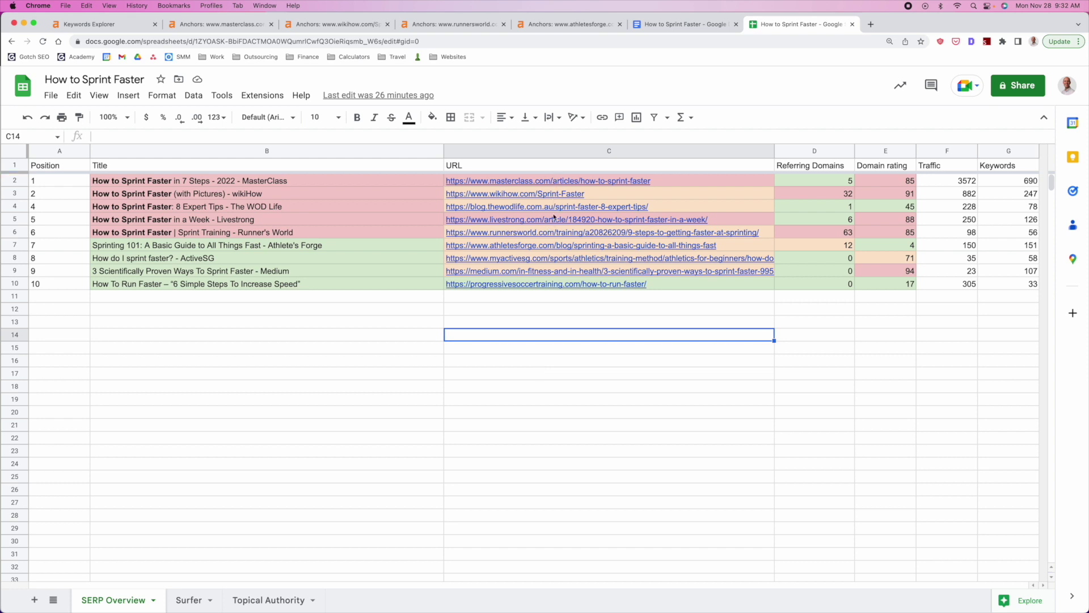
left_click(549, 322)
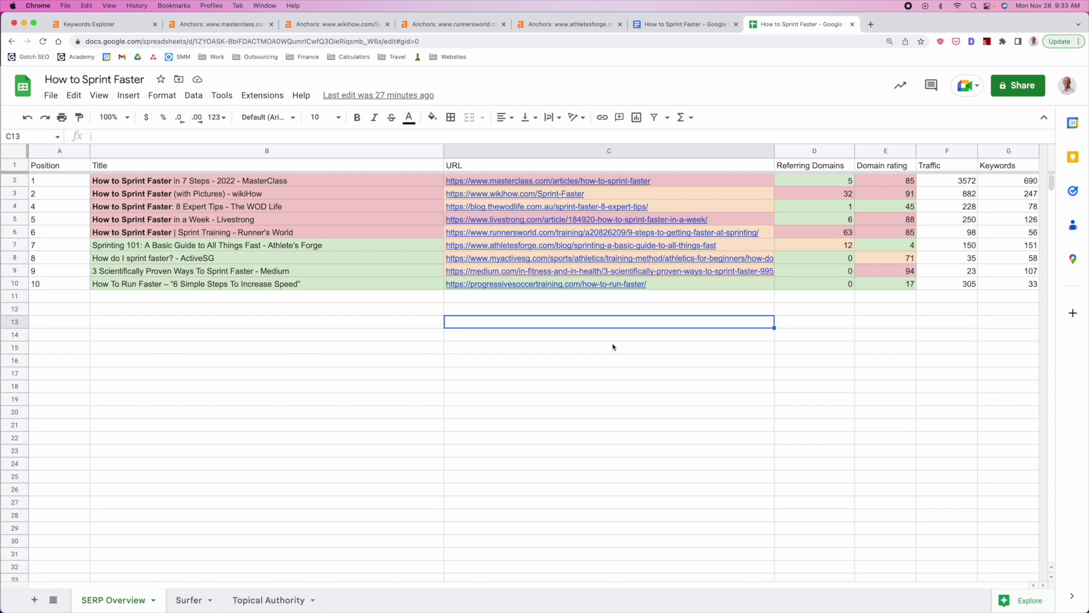
Examine the titles ranking in positions 1 to 6 for their use of the exact phrase "How to Sprint Faster"
left_click(408, 322)
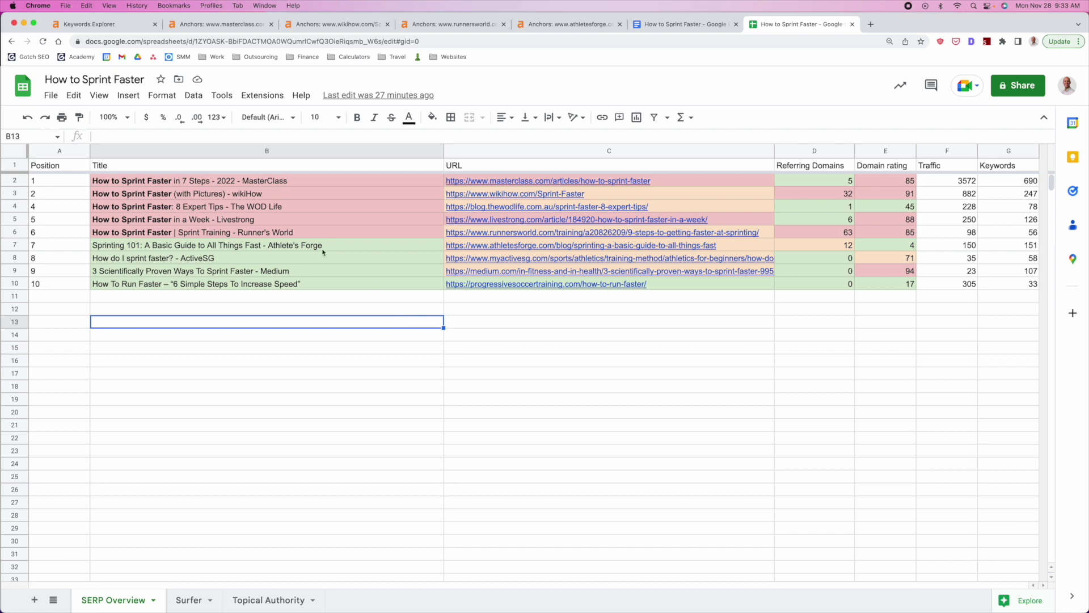
left_click(327, 181)
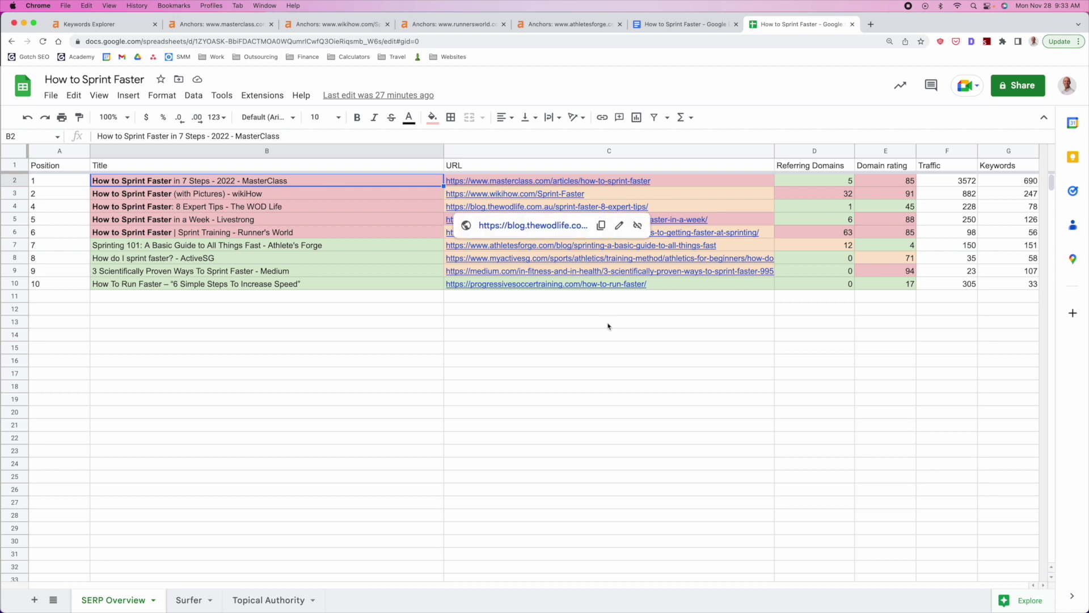
left_click(563, 337)
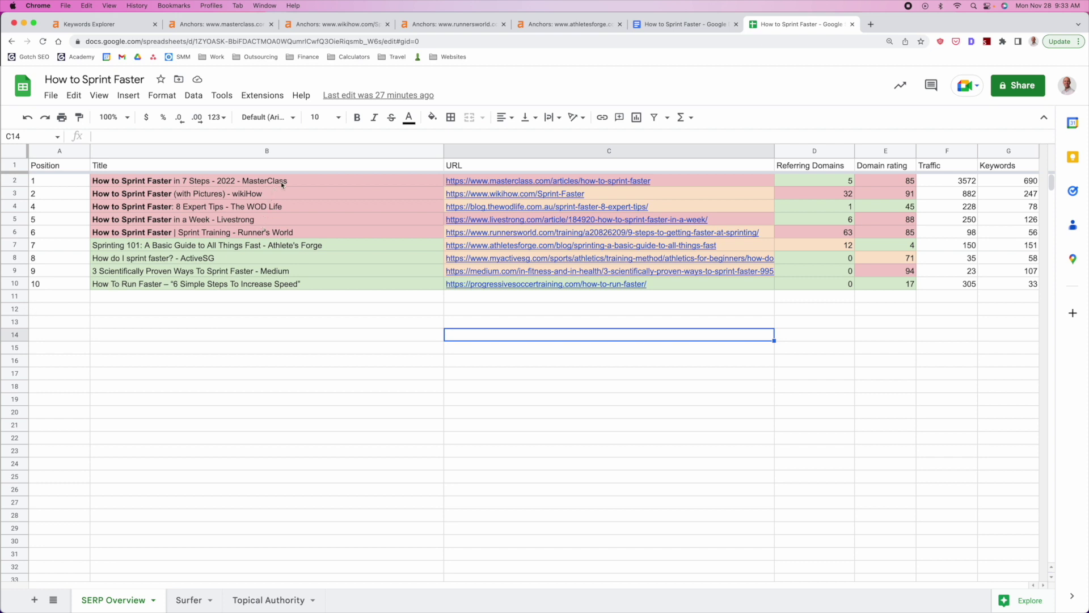
left_click_drag(287, 181, 290, 233)
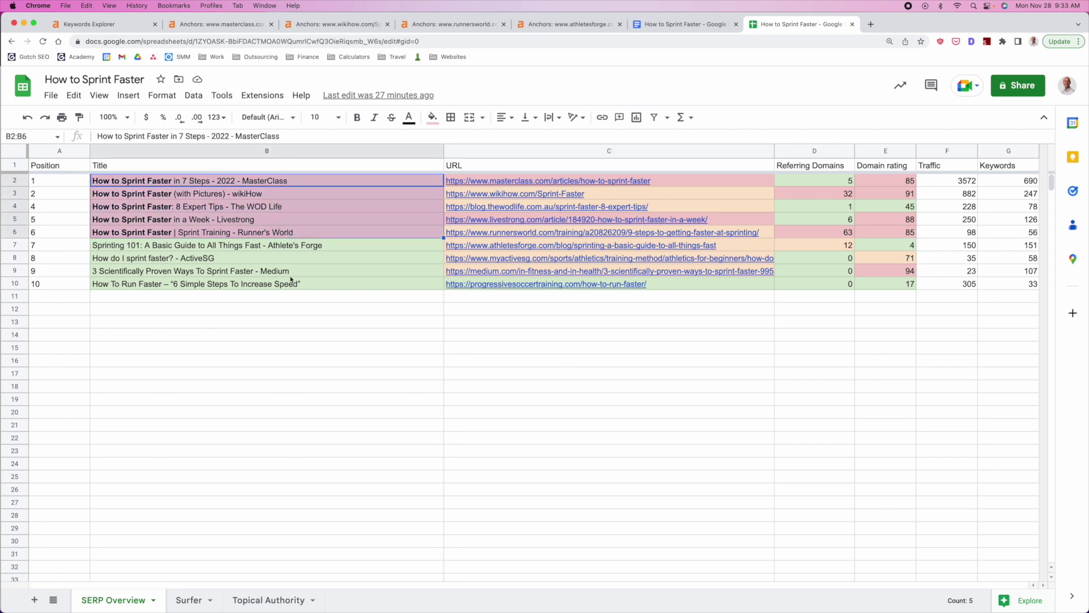
left_click(290, 300)
left_click(482, 321)
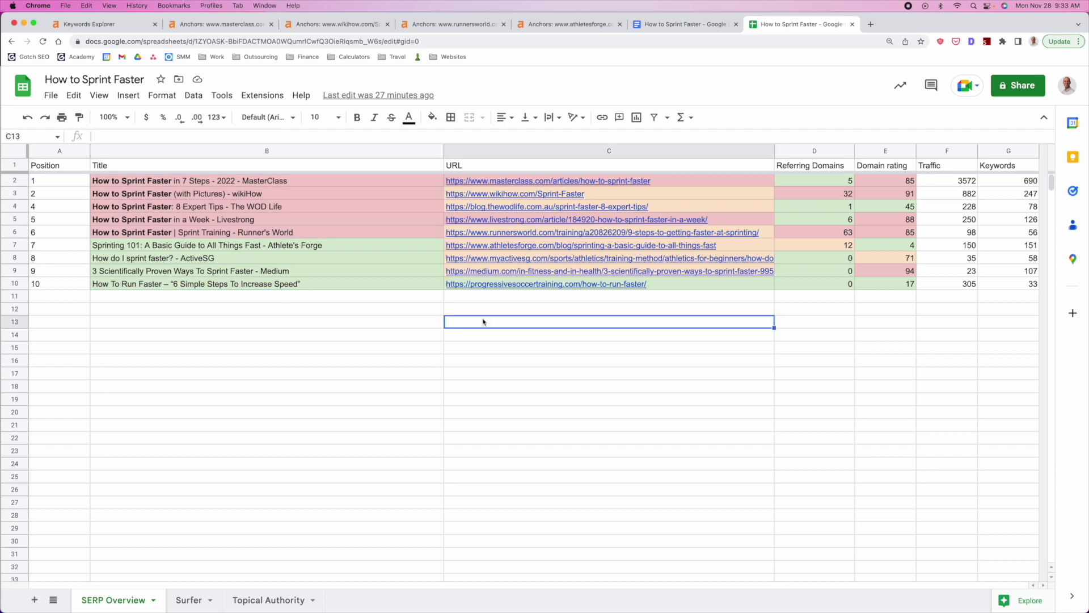
left_click_drag(196, 181, 193, 233)
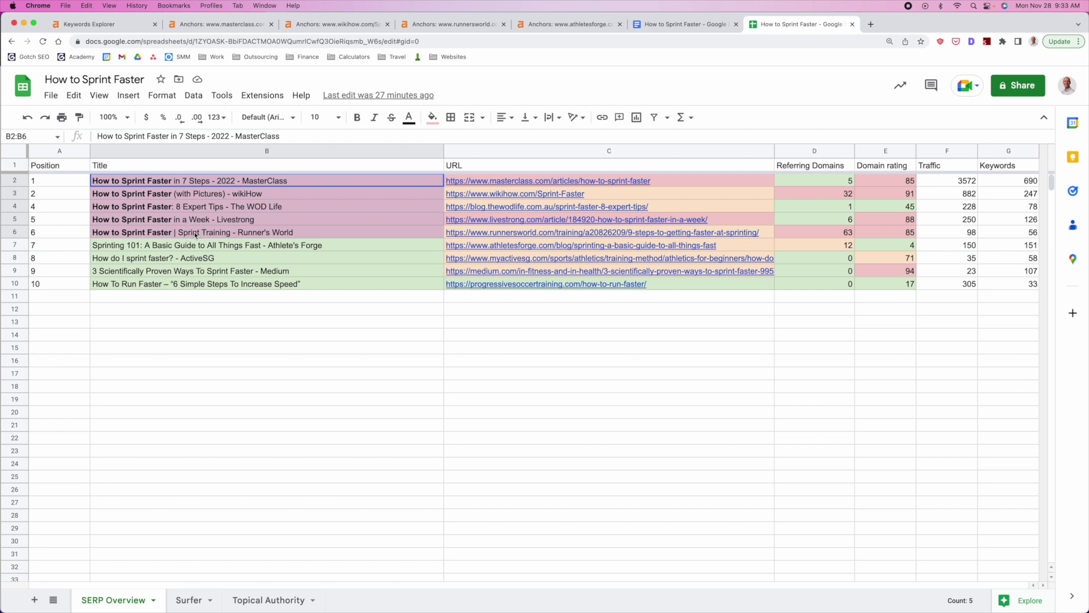
left_click(356, 365)
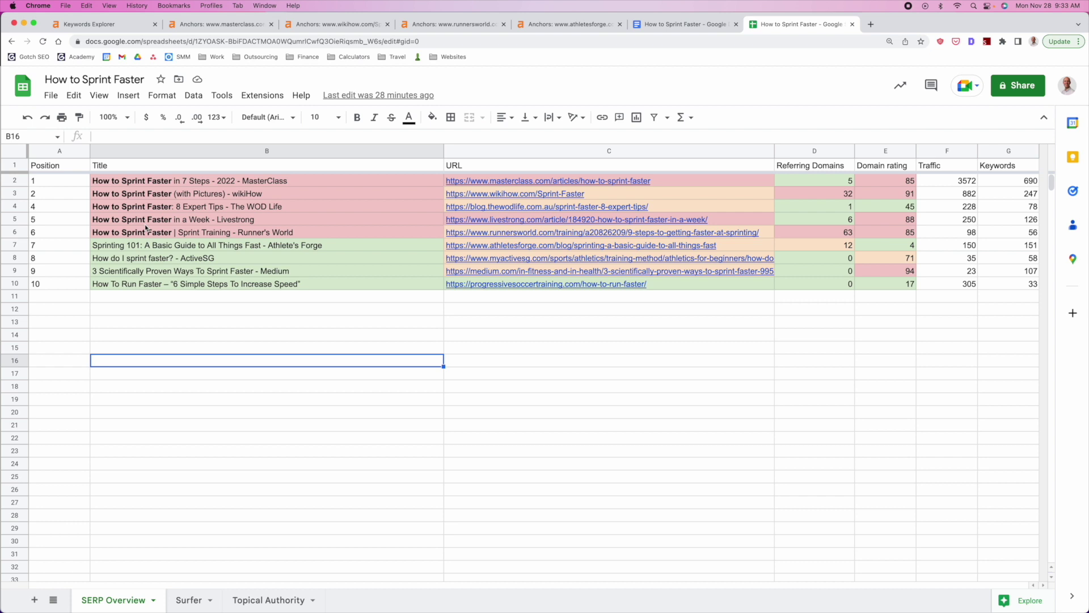
left_click_drag(171, 183, 179, 234)
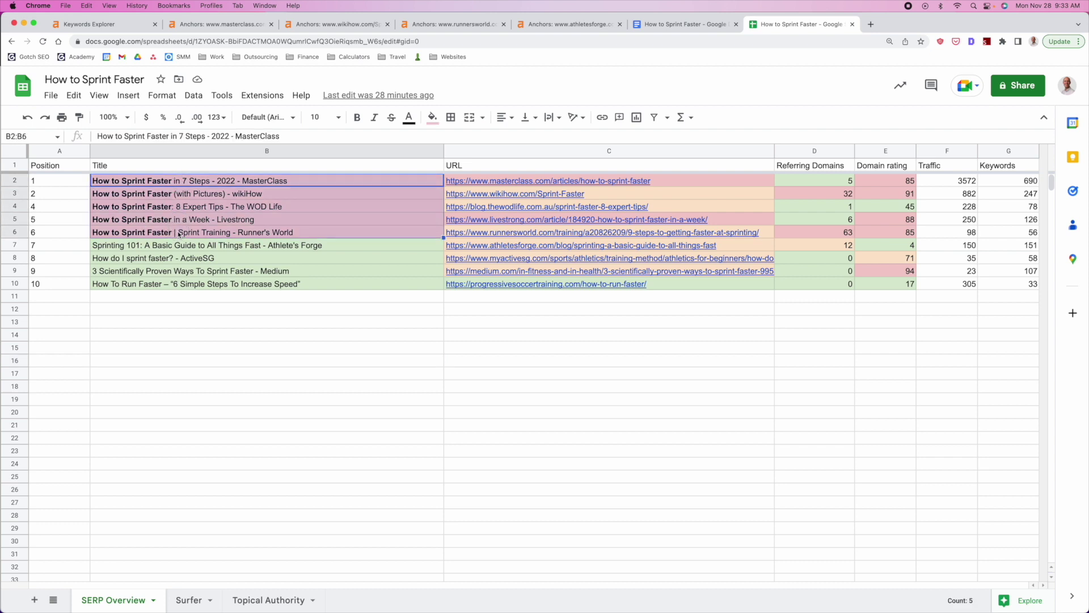
left_click(214, 284)
left_click(169, 209)
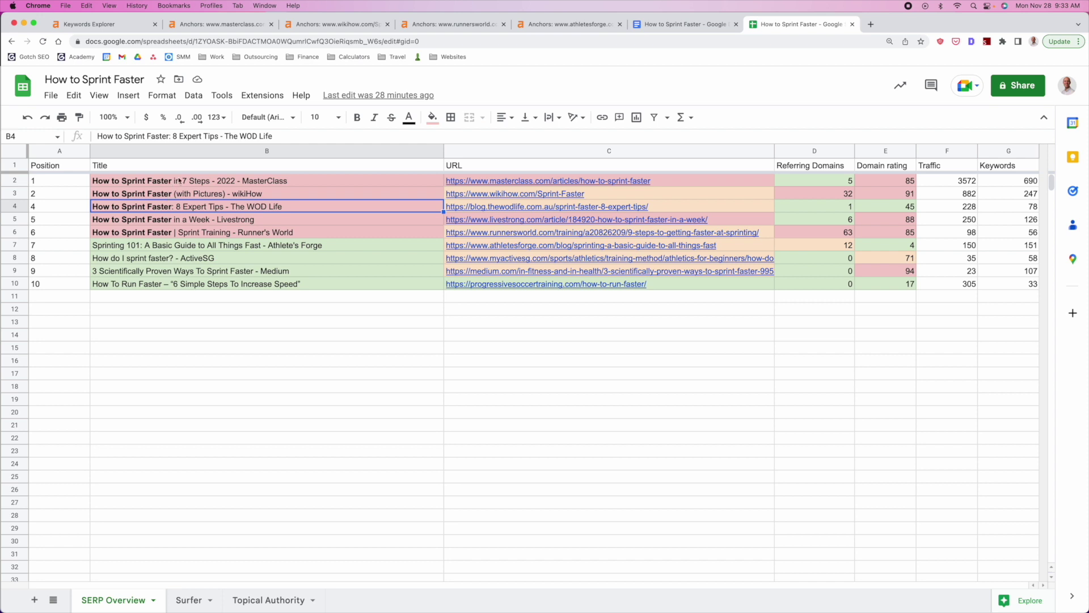
left_click(199, 181)
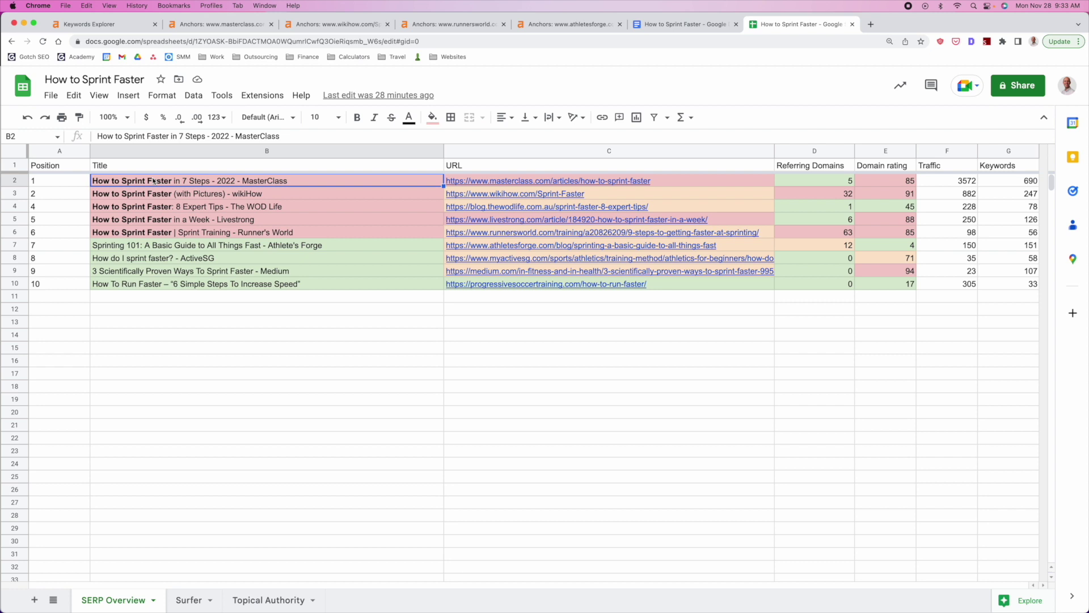
Examine the green-shaded titles in positions 7 to 10 for how they word the target keyword
left_click_drag(188, 245, 186, 282)
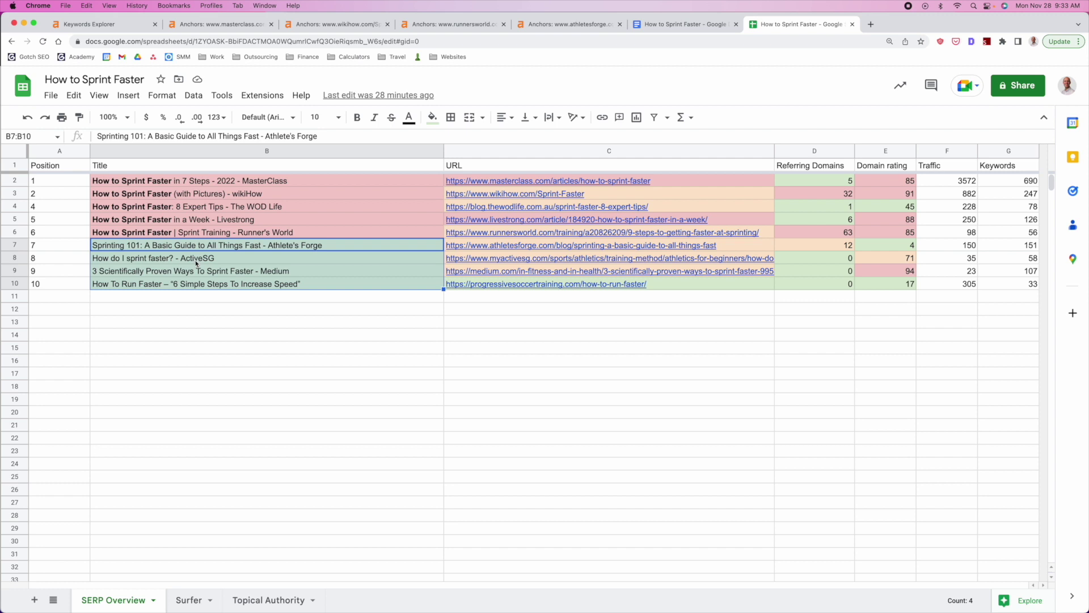
left_click(194, 314)
left_click_drag(226, 245, 227, 287)
left_click(219, 309)
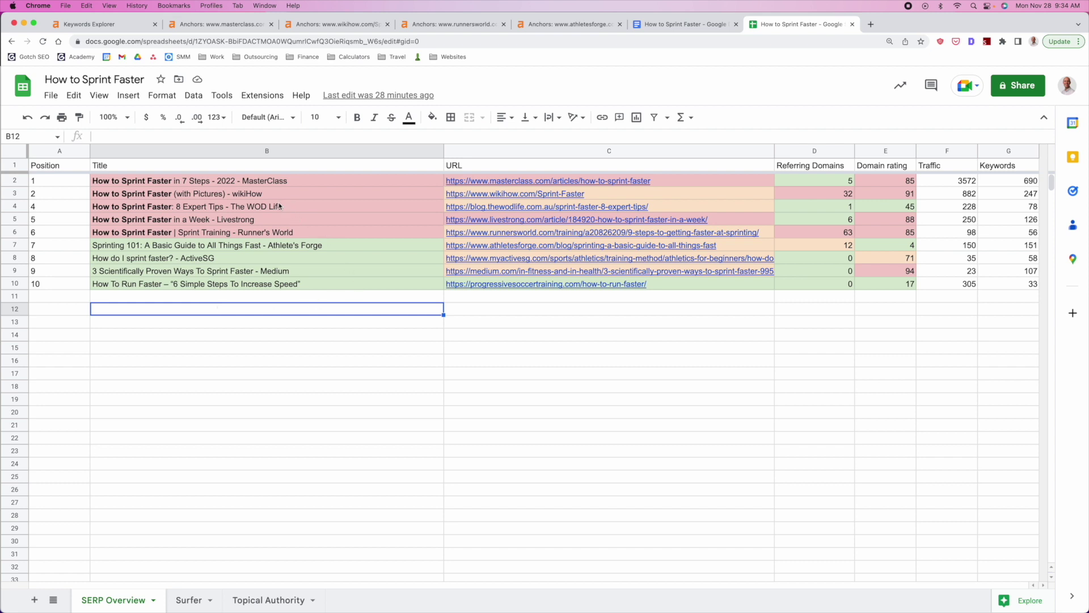
Examine the MasterClass URL and title in position 1 for their use of the exact target keyword
mouse_move(579, 201)
left_click(680, 185)
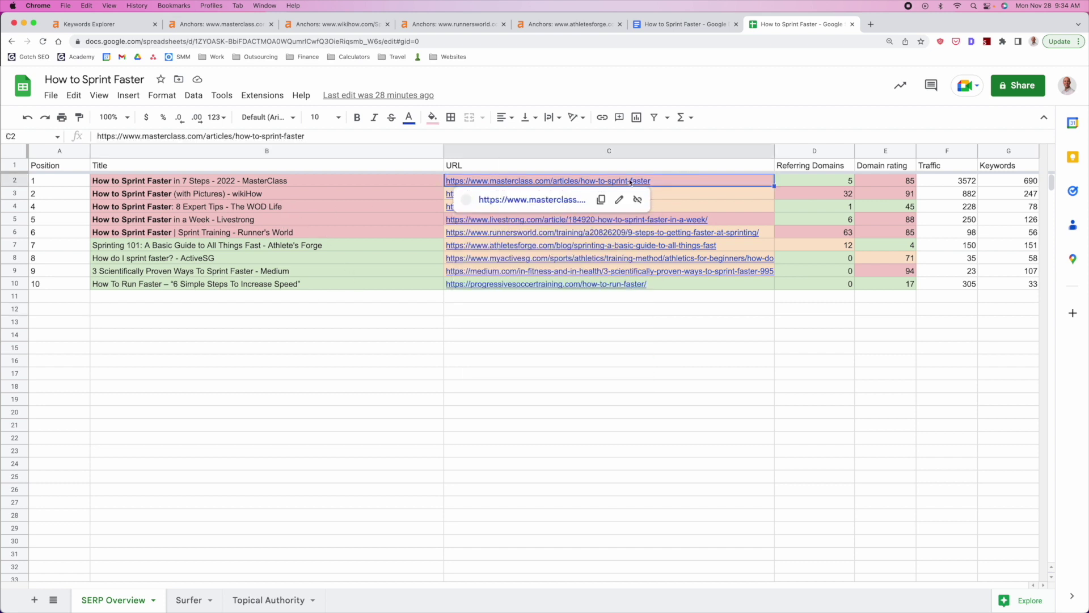
left_click(737, 374)
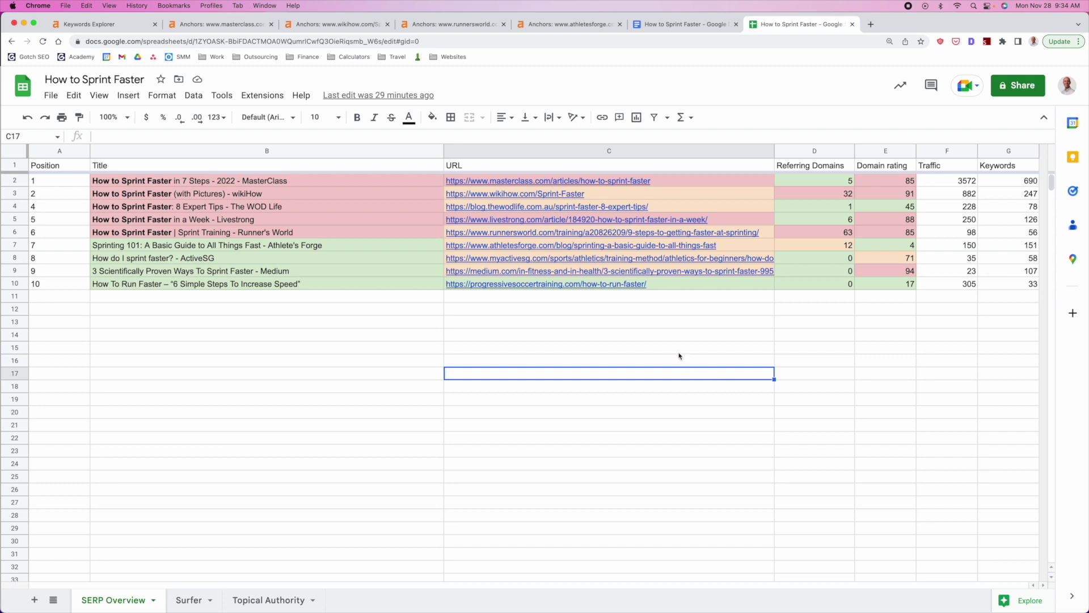
left_click(378, 182)
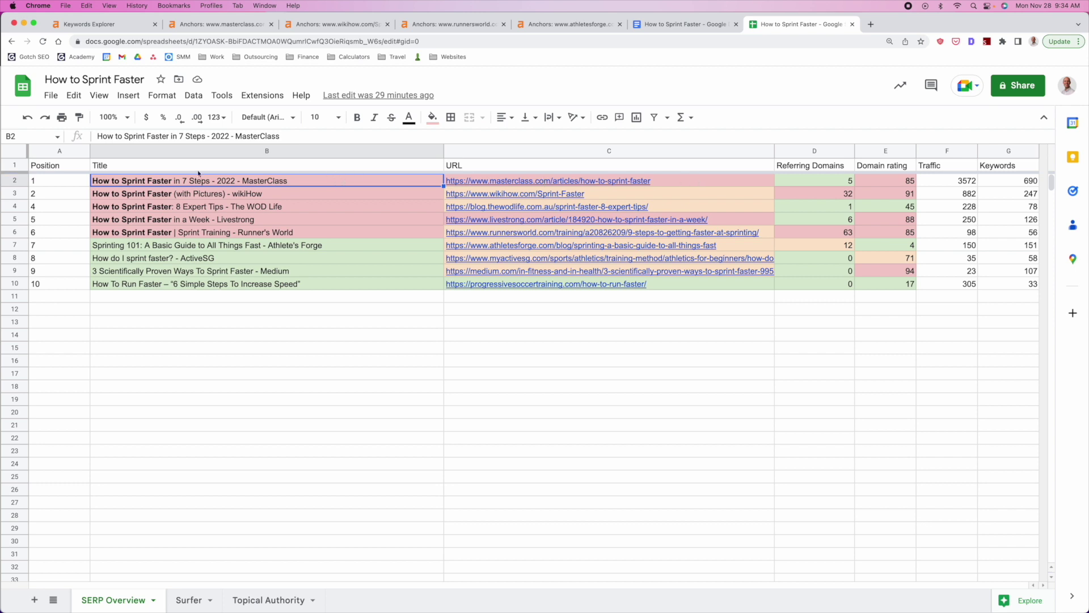
left_click(714, 180)
left_click(767, 355)
left_click(730, 184)
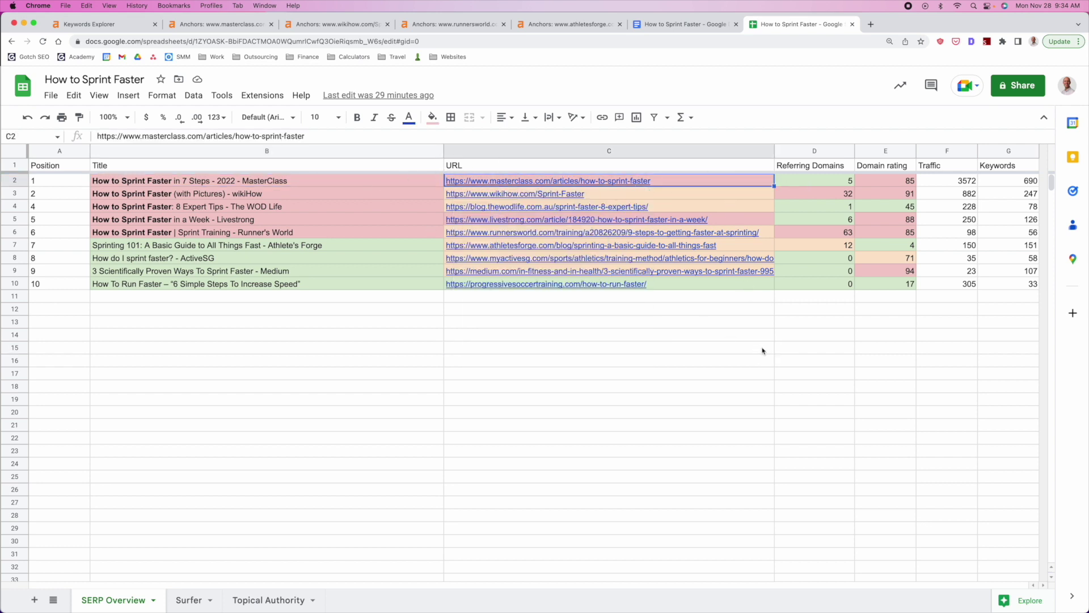
left_click(624, 319)
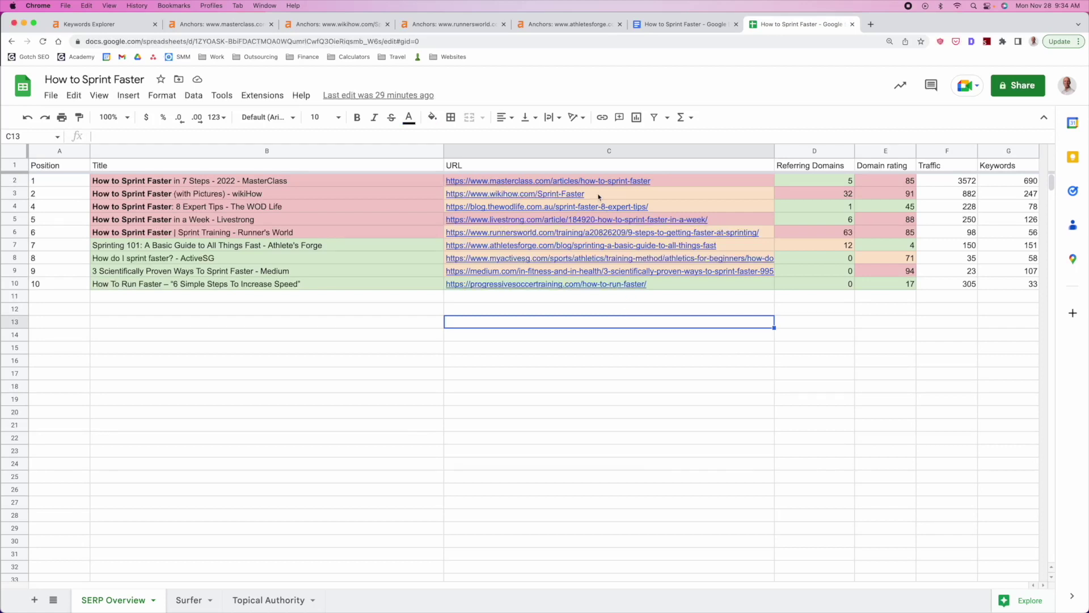
Compare how closely the wikiHow, Progressive Soccer Training and ActiveSG URLs match the target keyword
mouse_move(596, 197)
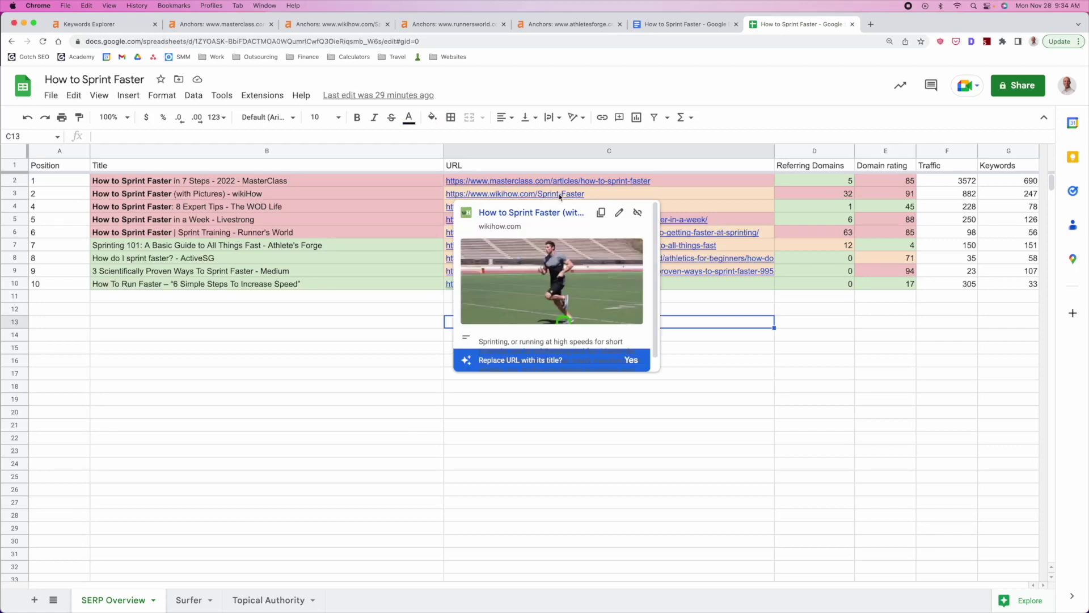
left_click(720, 362)
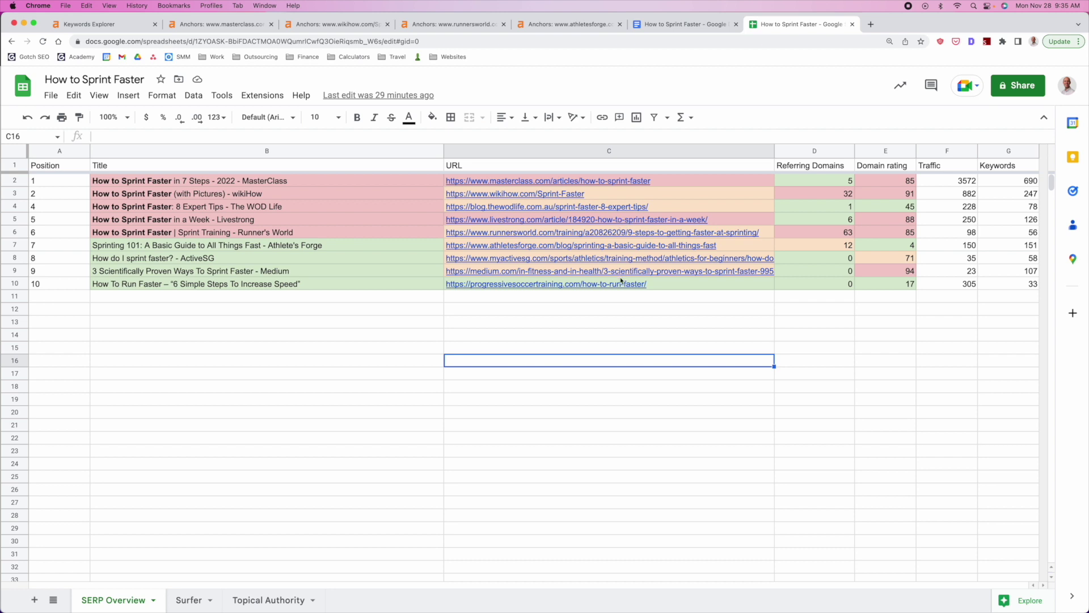
left_click(662, 285)
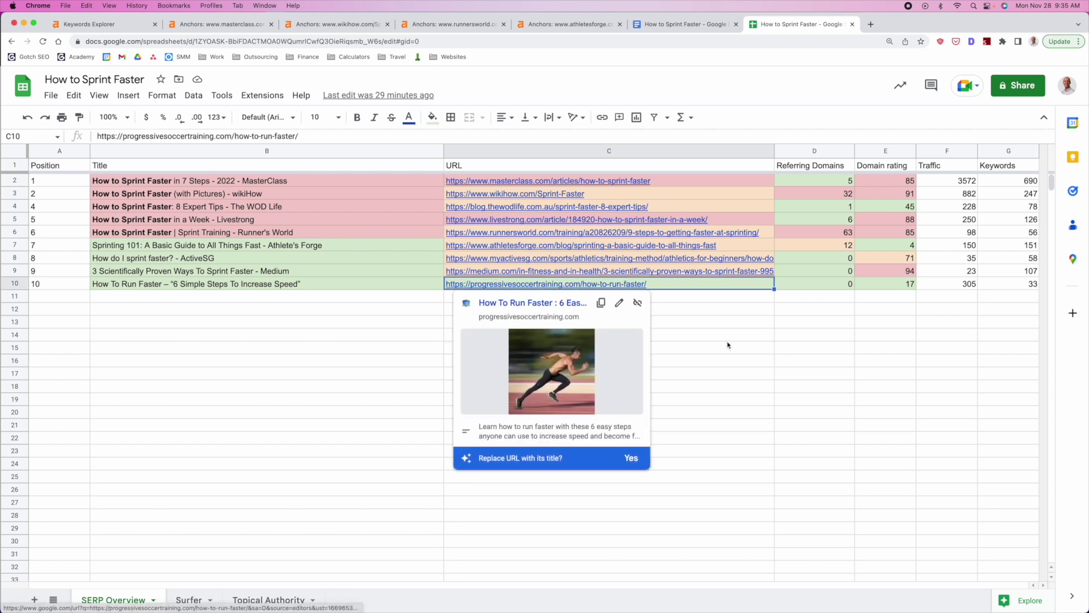
left_click(704, 336)
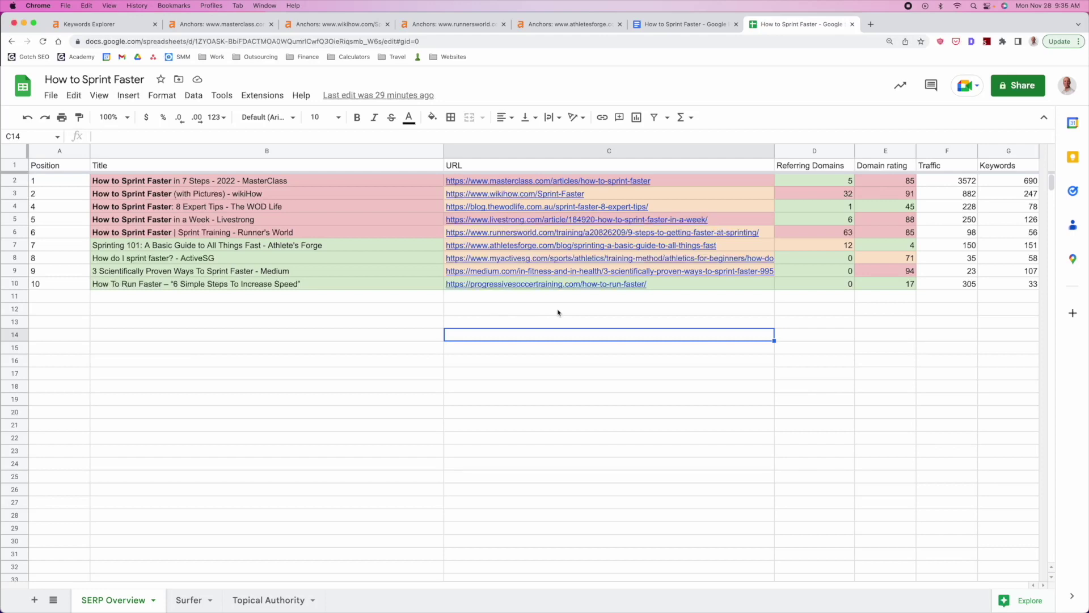
left_click(672, 287)
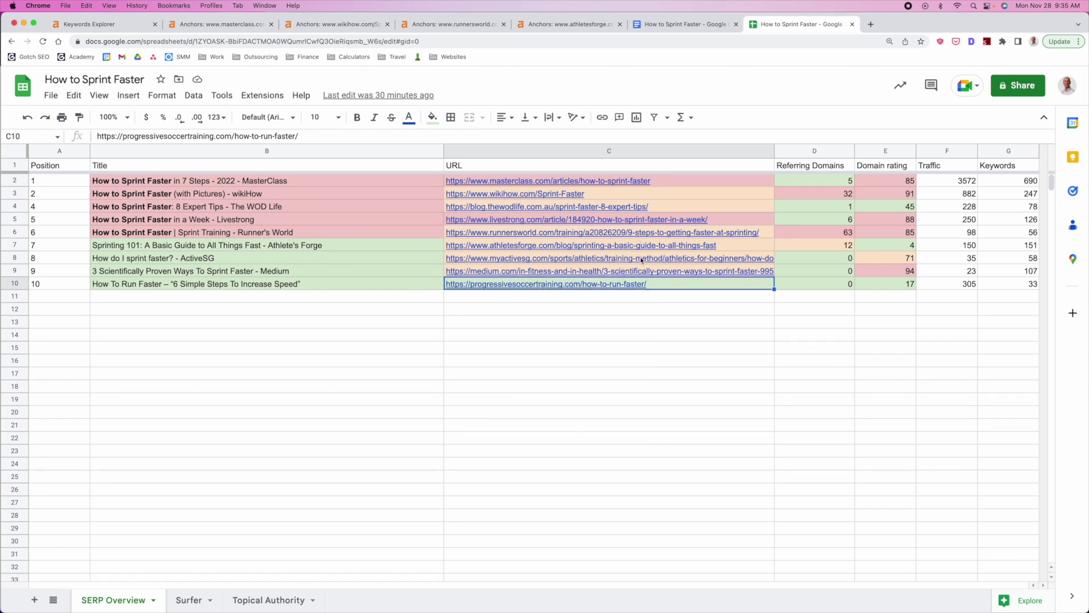
mouse_move(642, 260)
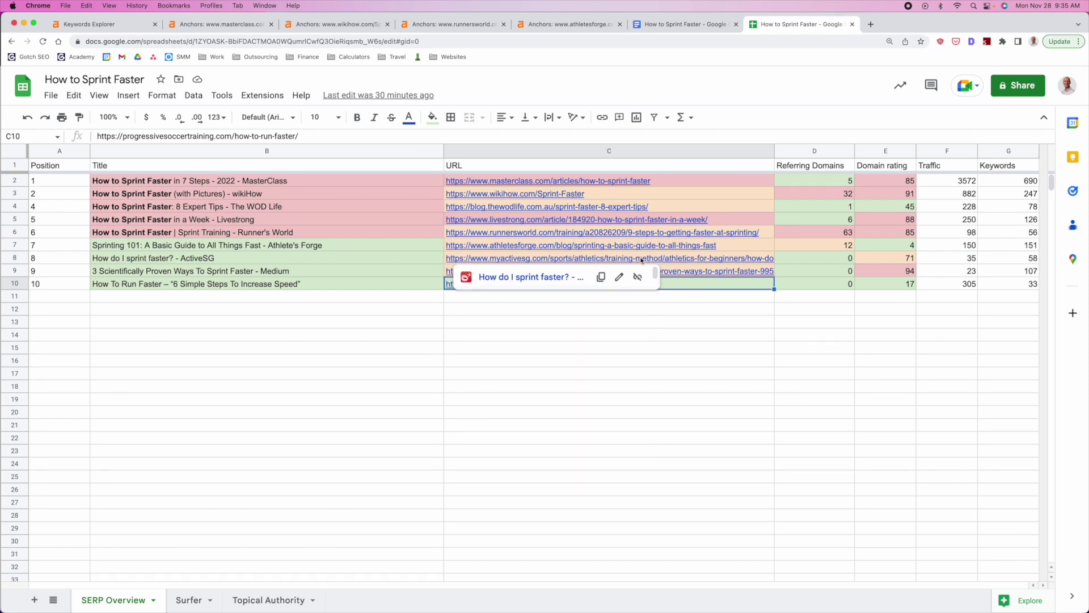
left_click(730, 337)
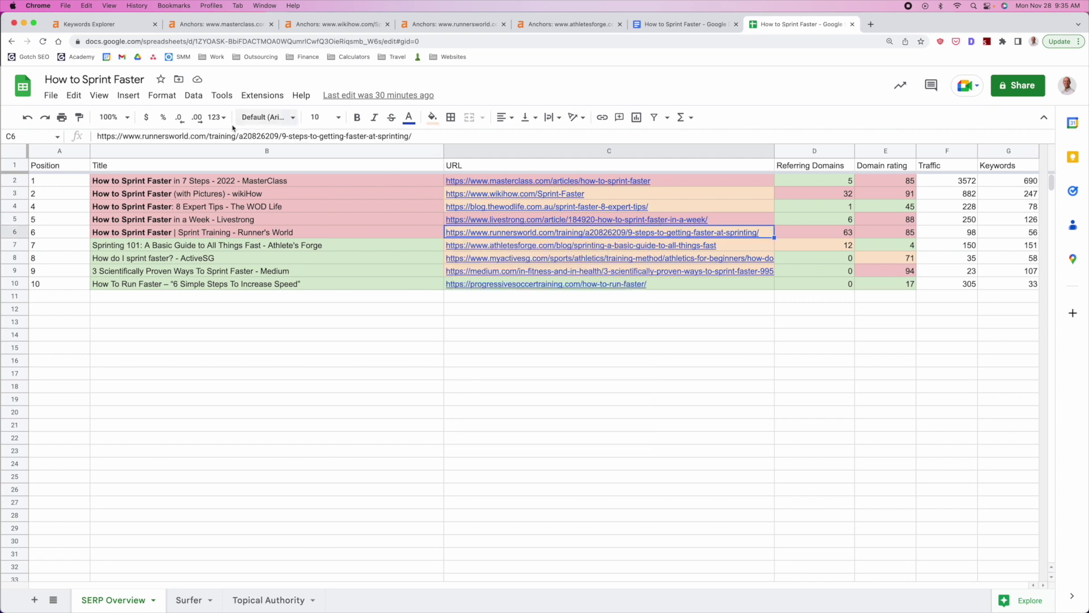
Examine the orange-shaded Runner's World, WOD Life and ActiveSG URLs for partial variations of the keyword
left_click_drag(802, 361, 802, 349)
left_click(655, 237)
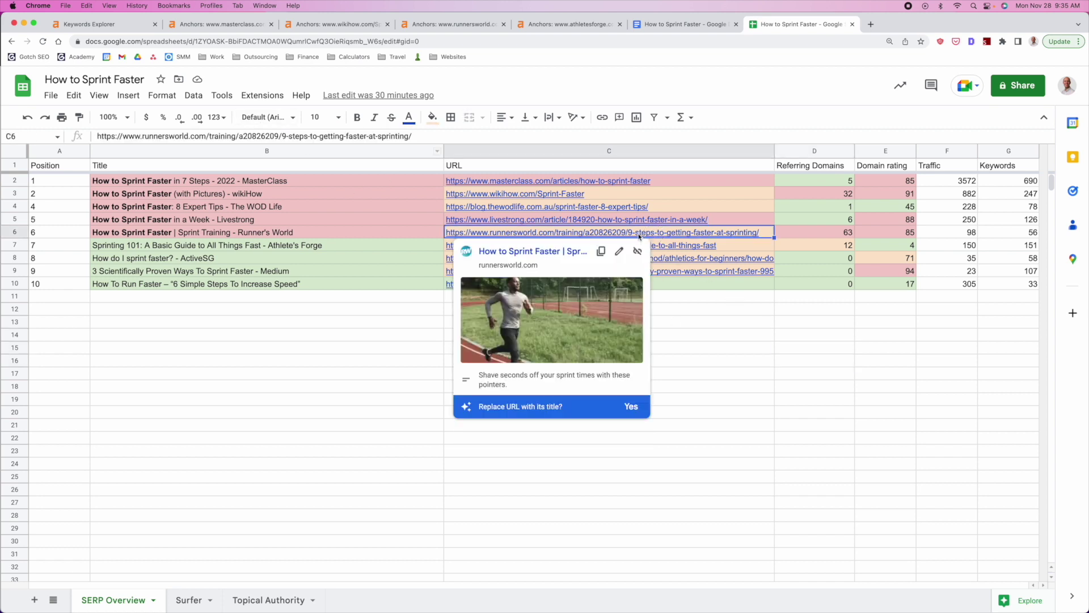
left_click(607, 209)
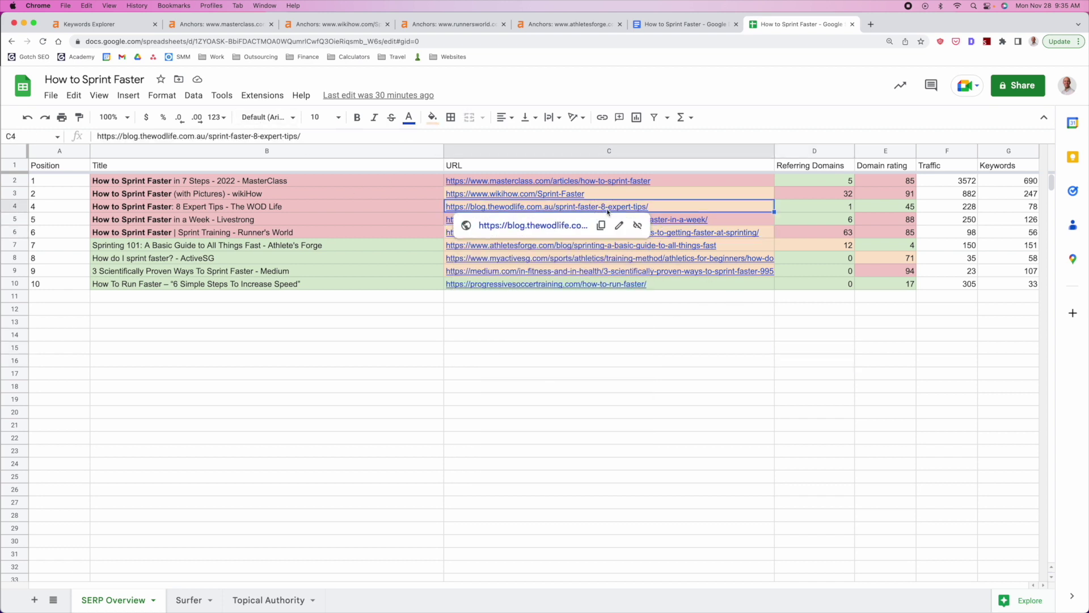
left_click(720, 259)
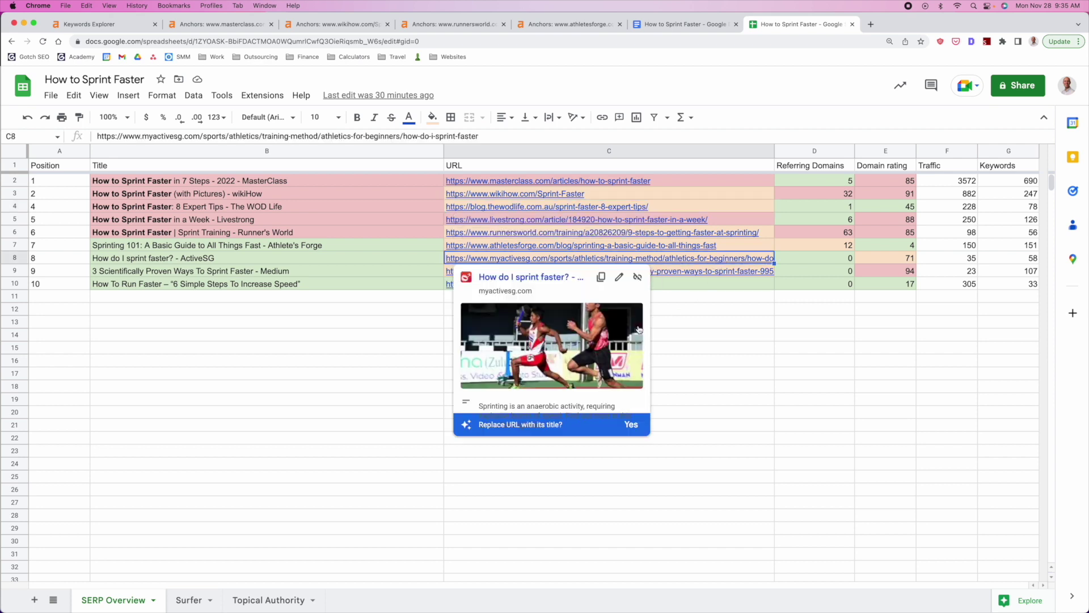
left_click(678, 322)
Zoom the SERP Overview sheet to 150% with the Referring Domains column in view
left_click(815, 151)
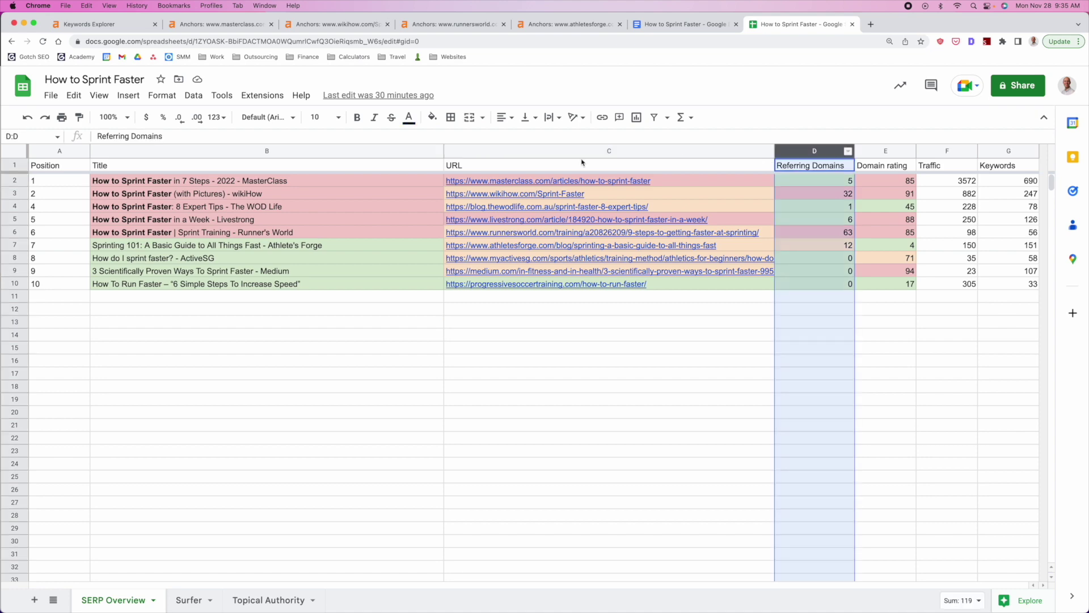
left_click(112, 117)
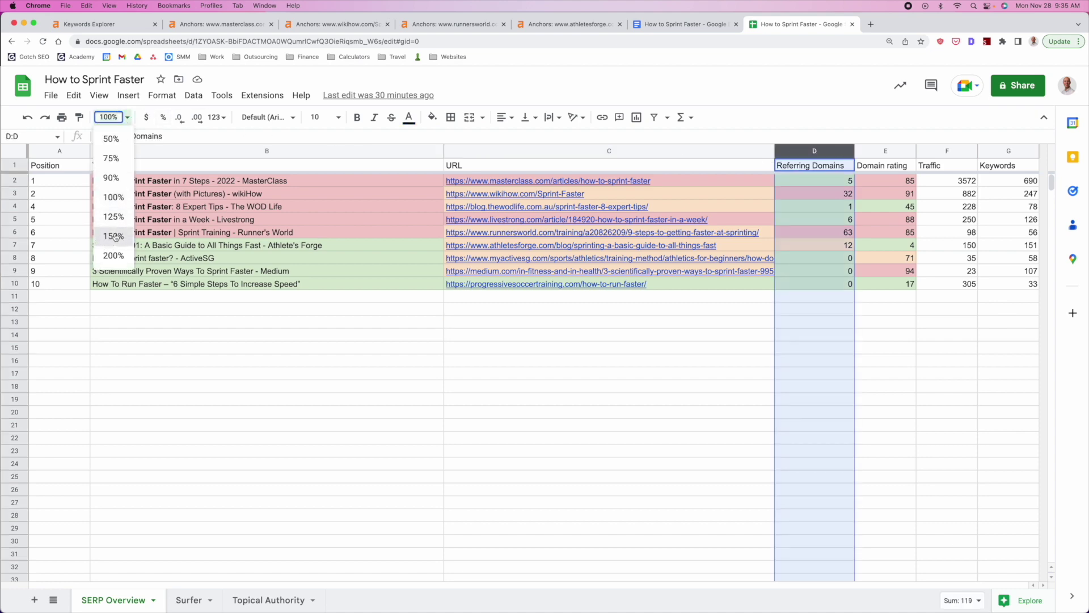
left_click(112, 236)
left_click(628, 391)
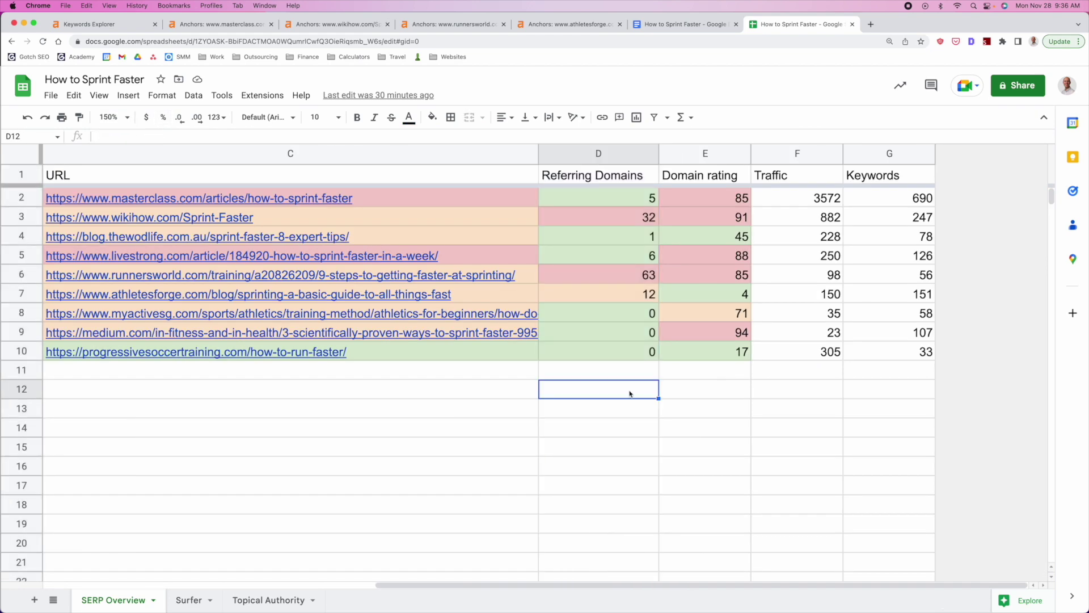
Add a filter to the competitor table and sort it by Referring Domains from Z to A
left_click(622, 198)
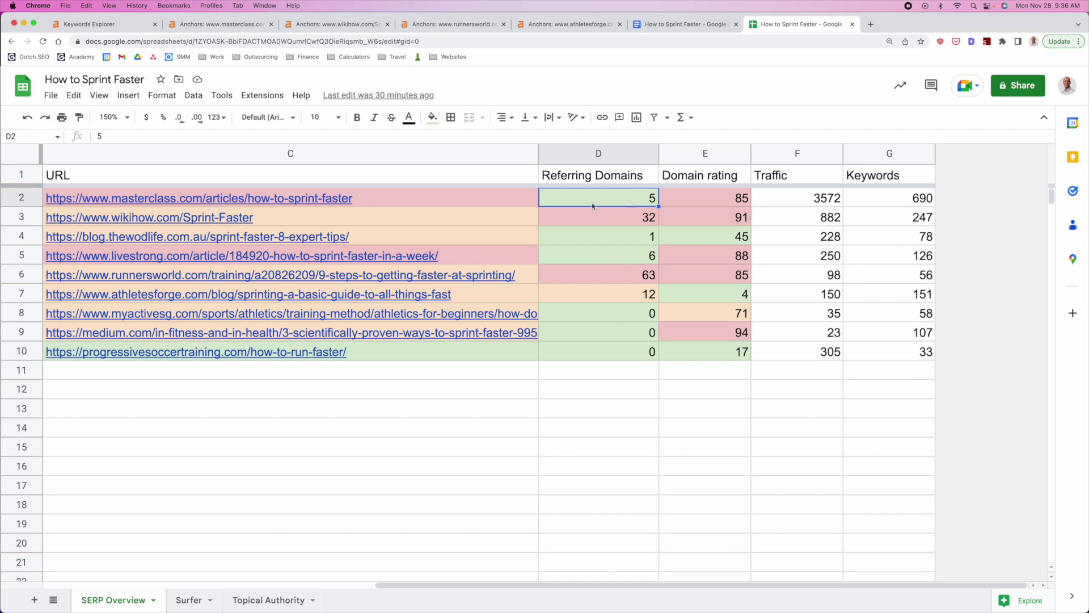
left_click(14, 175)
left_click(655, 117)
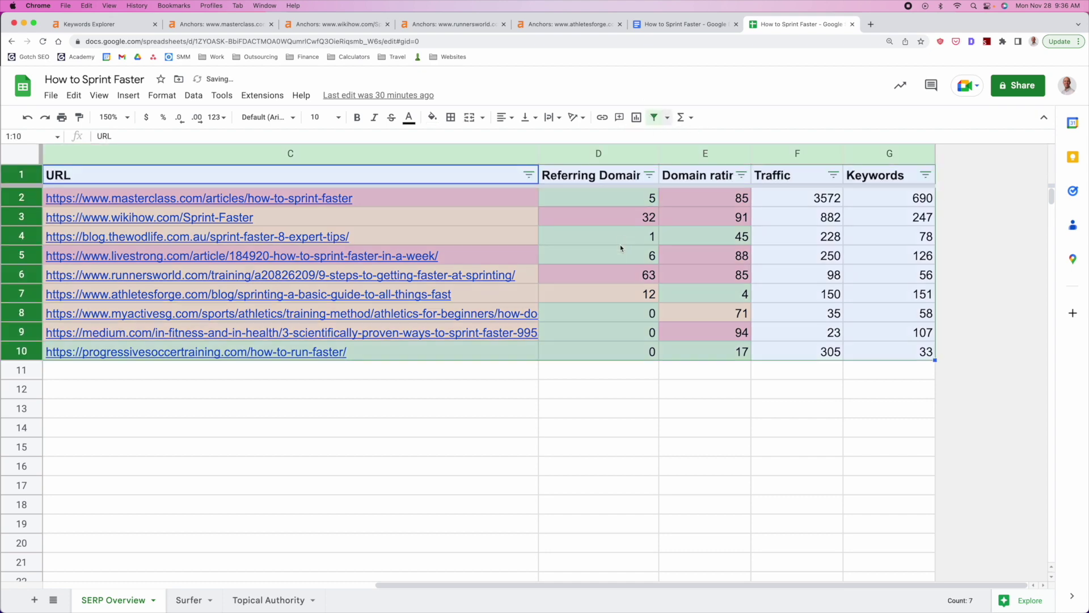
left_click(649, 175)
left_click(531, 217)
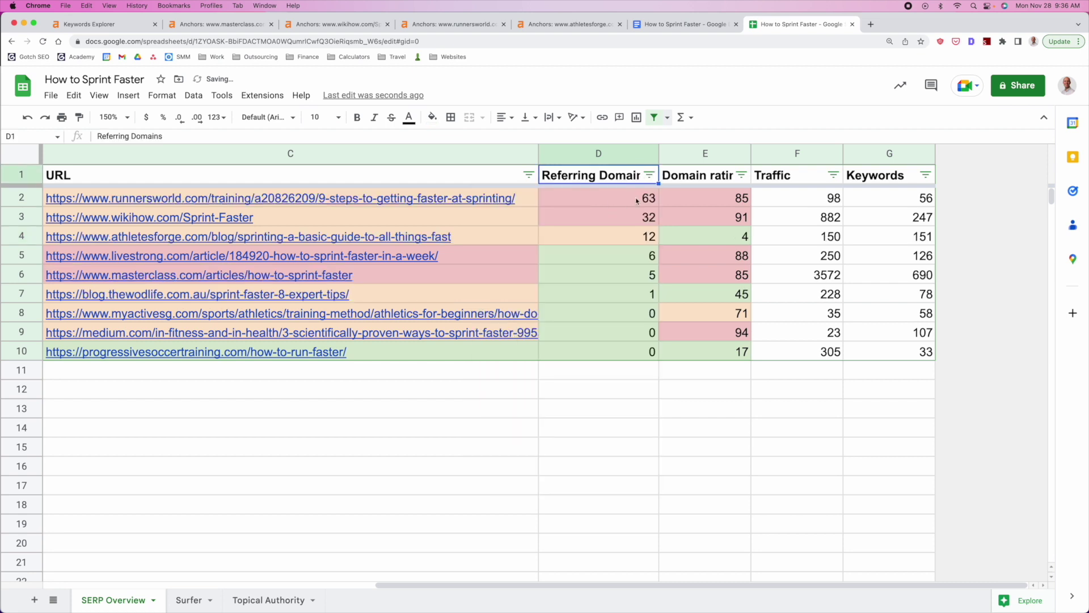
Compare the pages with the most referring domains against the green-shaded ones from Livestrong down
left_click(637, 198)
left_click_drag(524, 199, 526, 226)
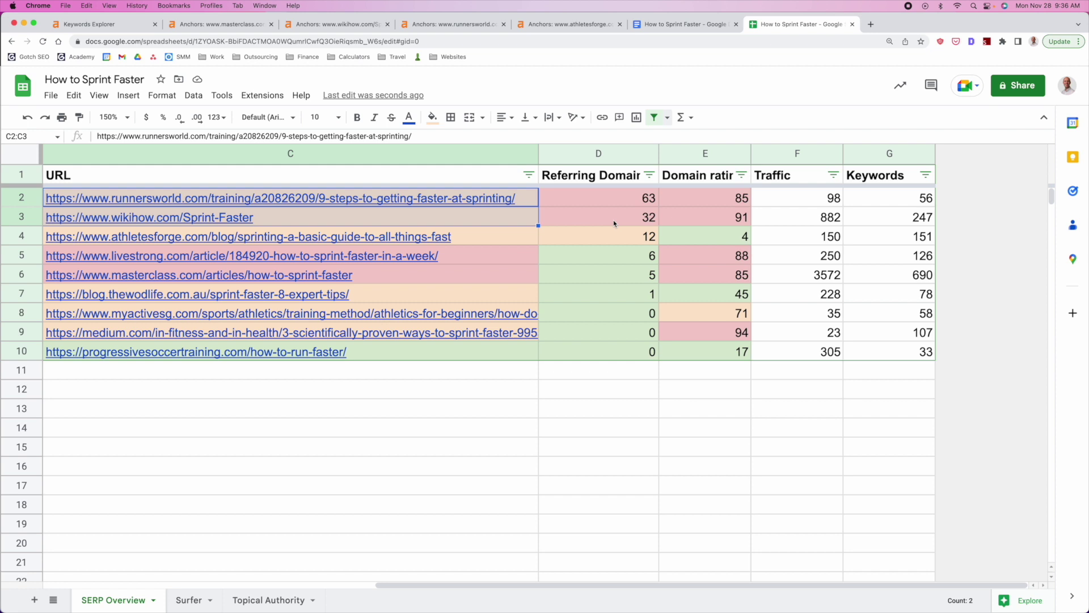
left_click_drag(505, 255, 499, 348)
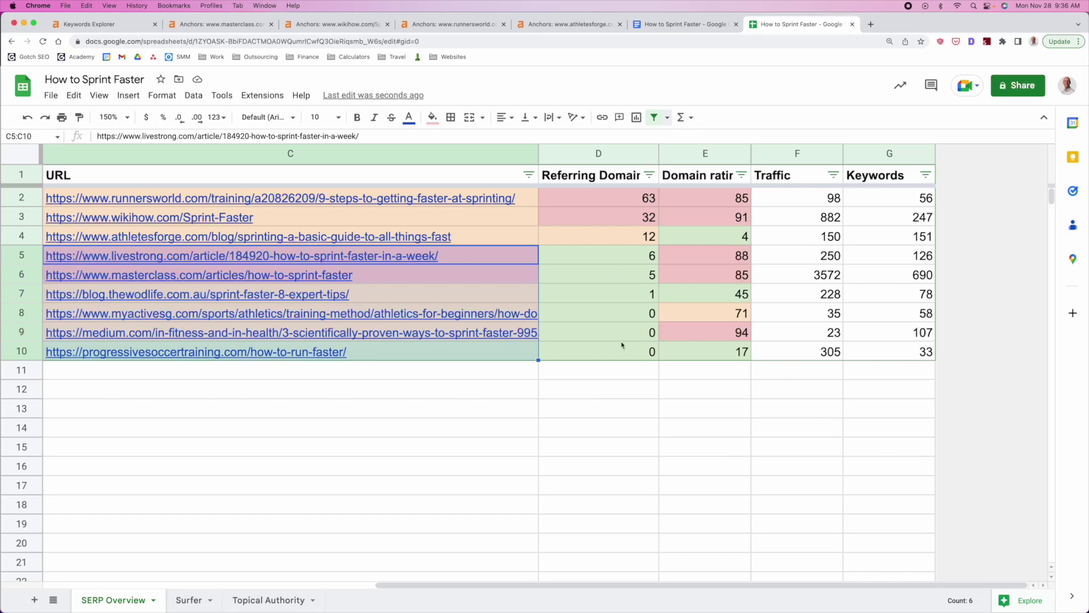
Widen the Referring Domains and Domain rating columns so their headers are fully readable
left_click(643, 407)
left_click_drag(750, 151, 776, 152)
left_click_drag(659, 149, 675, 151)
Check the Keyword Difficulty estimate of needed backlinks for "how to sprint faster" in Ahrefs Keywords Explorer
left_click(103, 24)
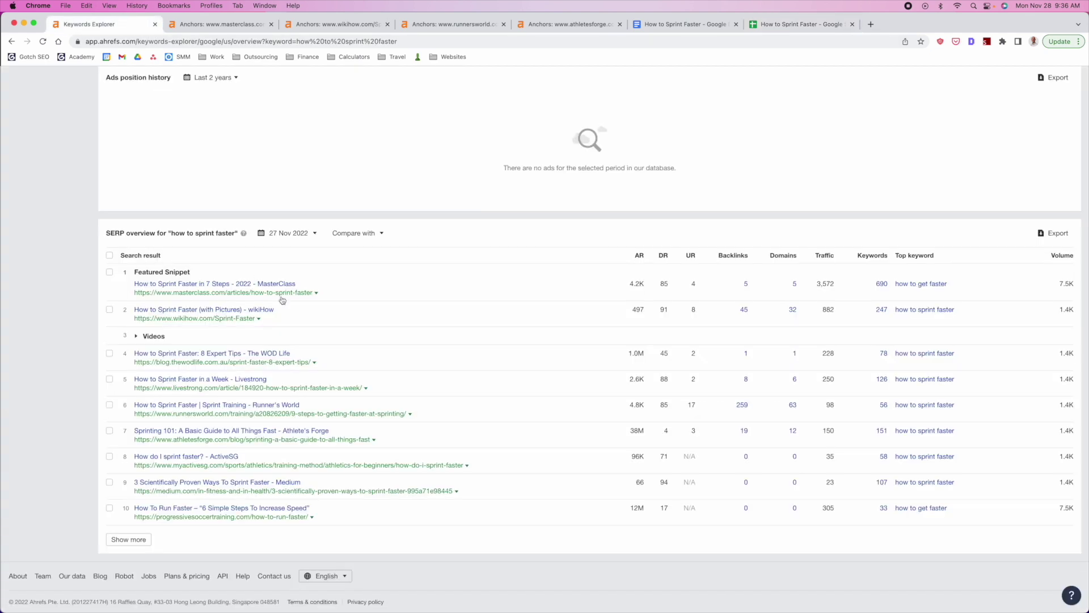
scroll(282, 300, "up", 15)
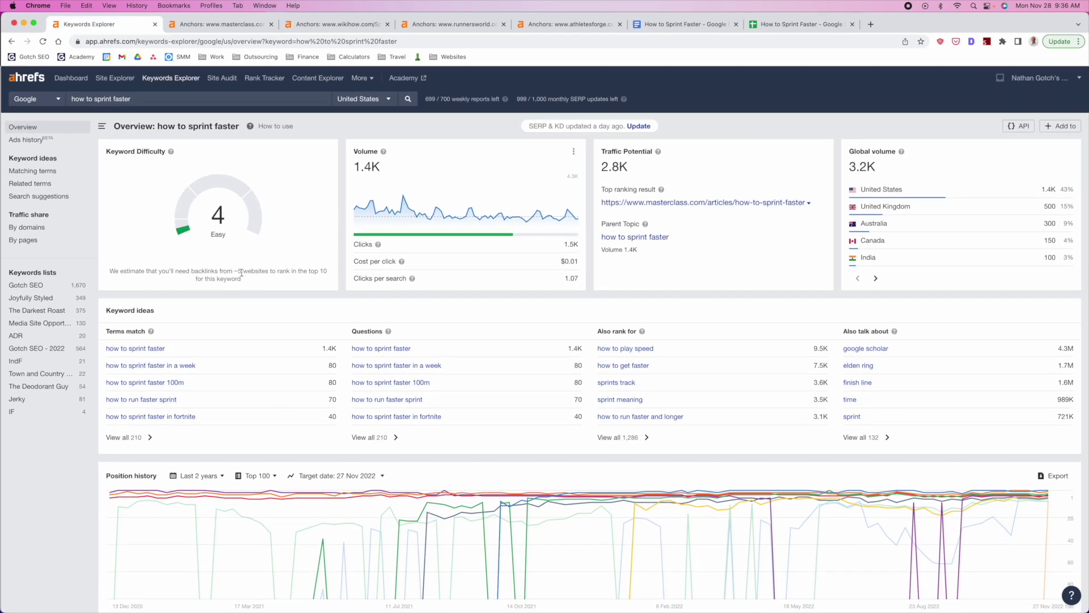
left_click_drag(234, 271, 270, 271)
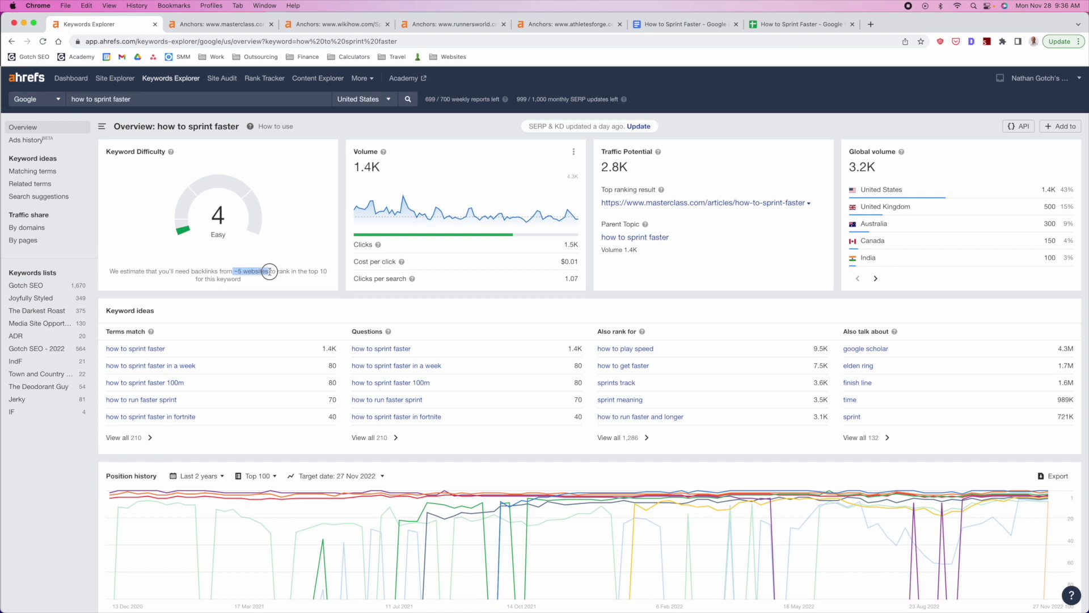
scroll(270, 271, "down", 1)
left_click(269, 270)
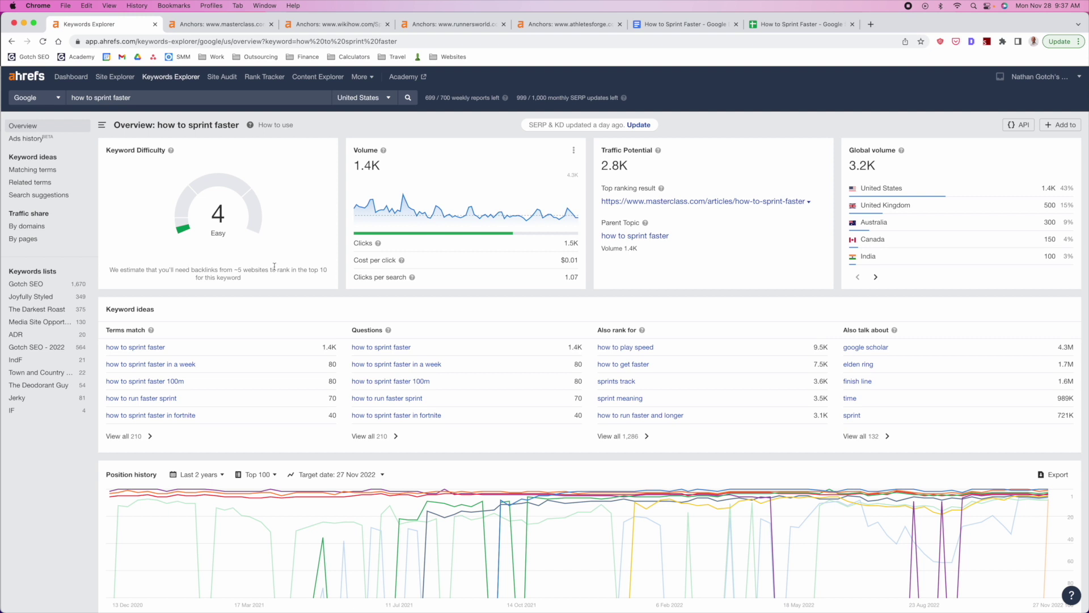
Switch to the How to Sprint Faster spreadsheet and sort the table by Domain rating from Z to A
left_click(792, 22)
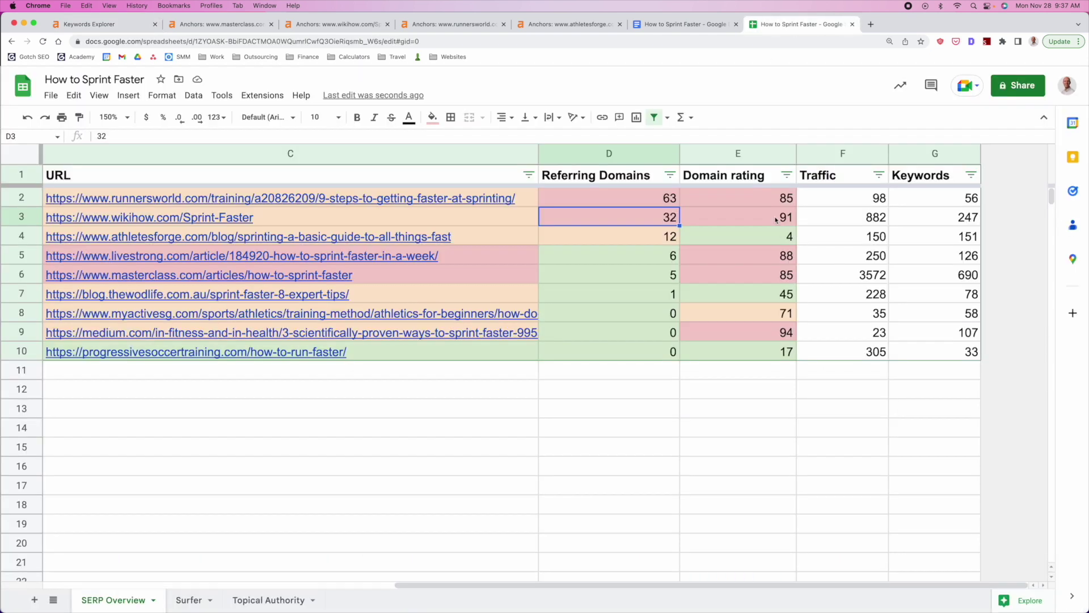
left_click(787, 175)
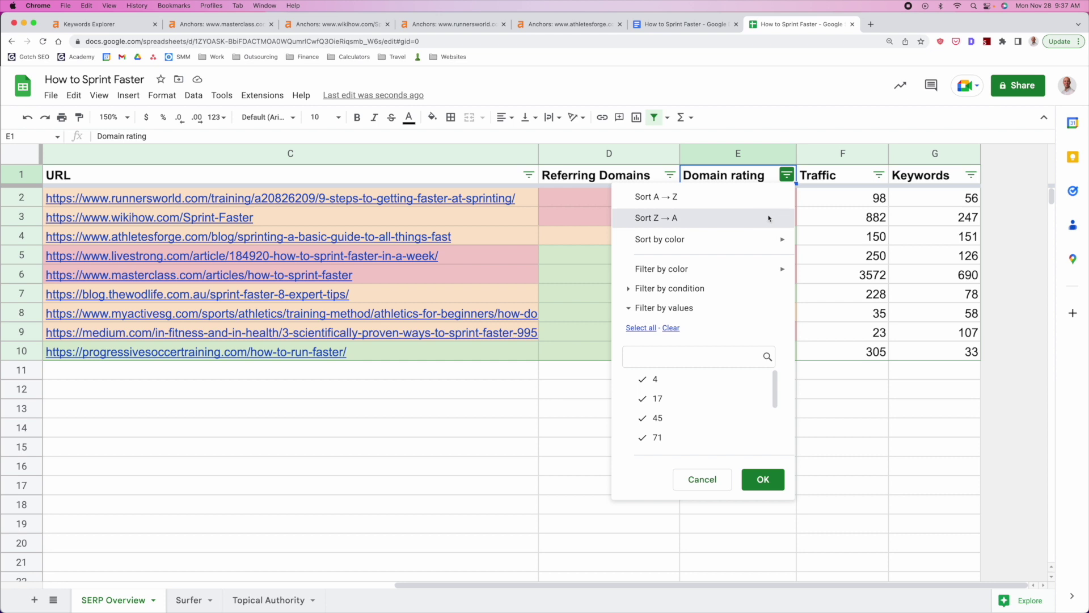
left_click(653, 218)
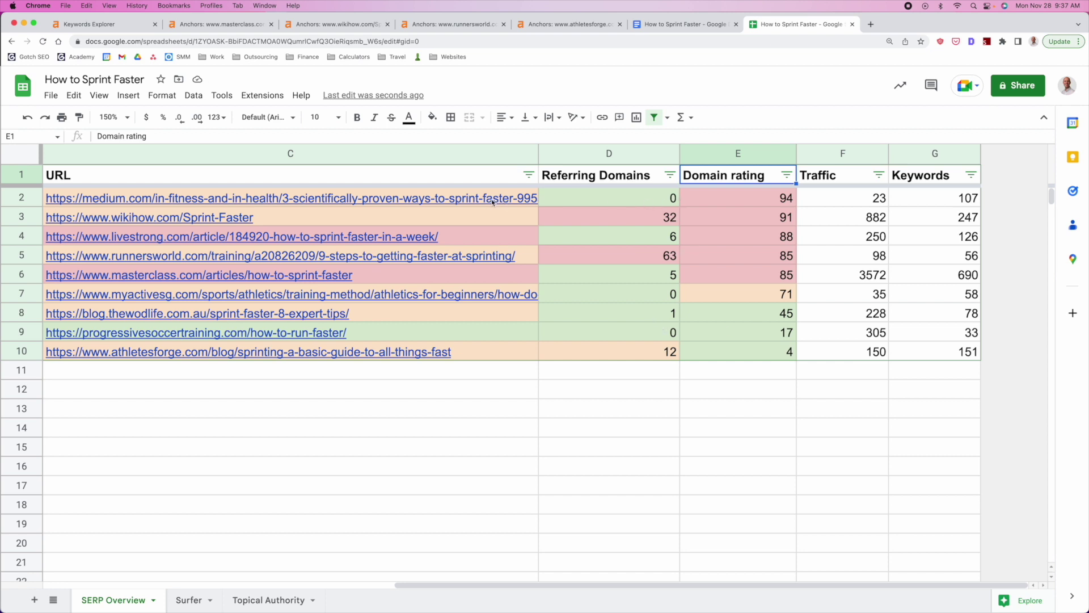
Compare domain ratings with referring domains, from the Medium page down to the low-rated Athlete's Forge page
mouse_move(492, 202)
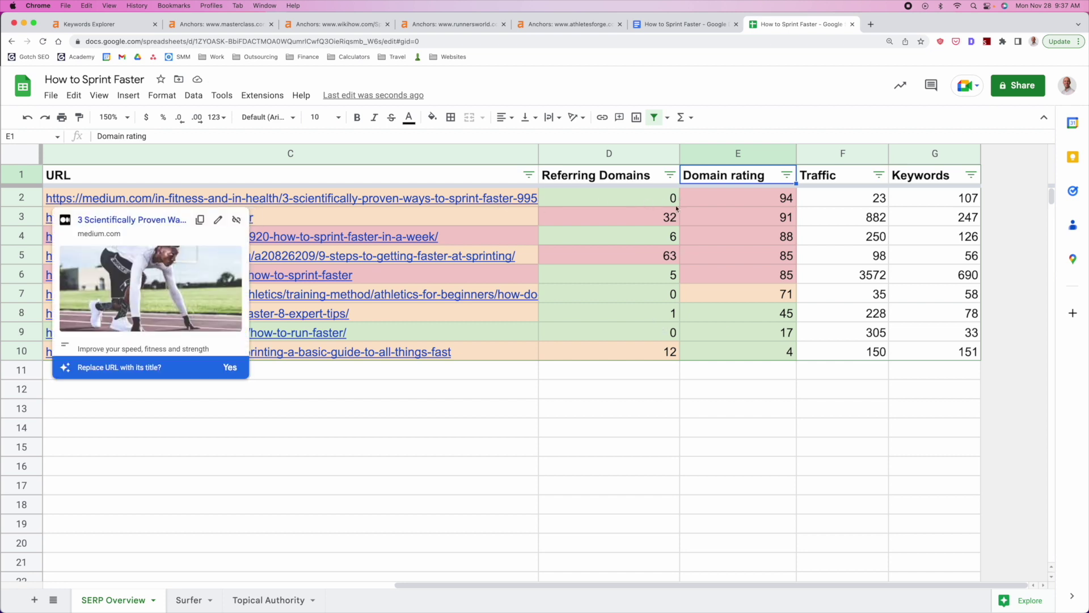
left_click(760, 314)
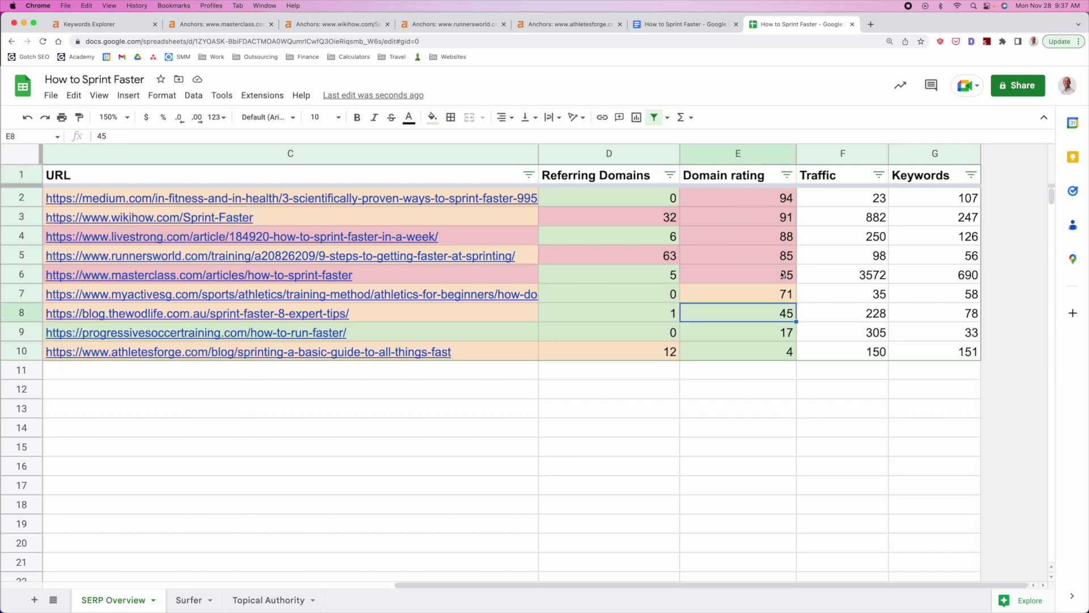
left_click(663, 356)
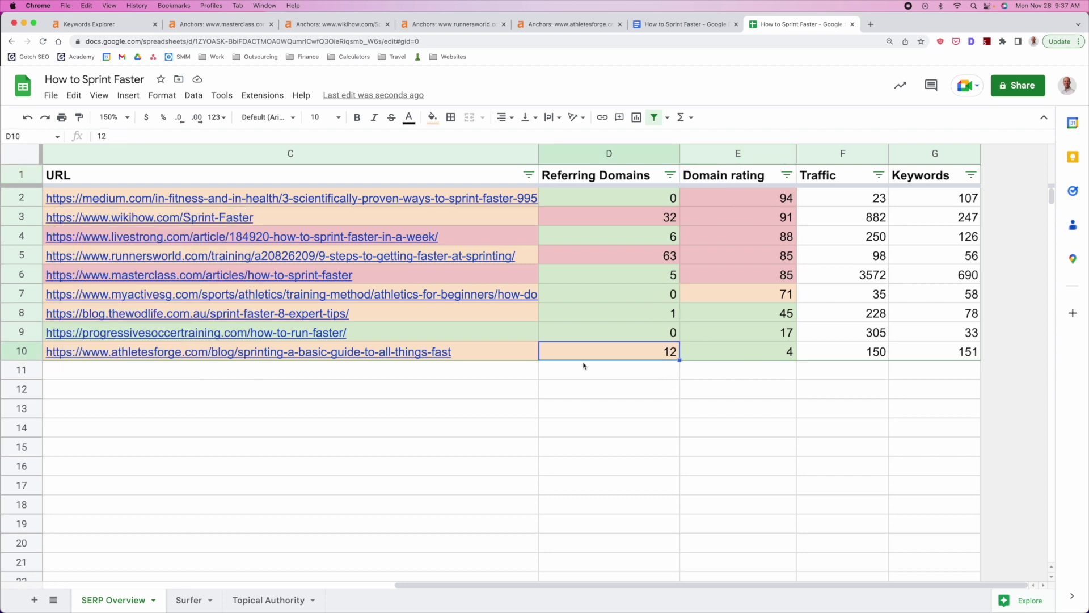
left_click(166, 359)
left_click(762, 358)
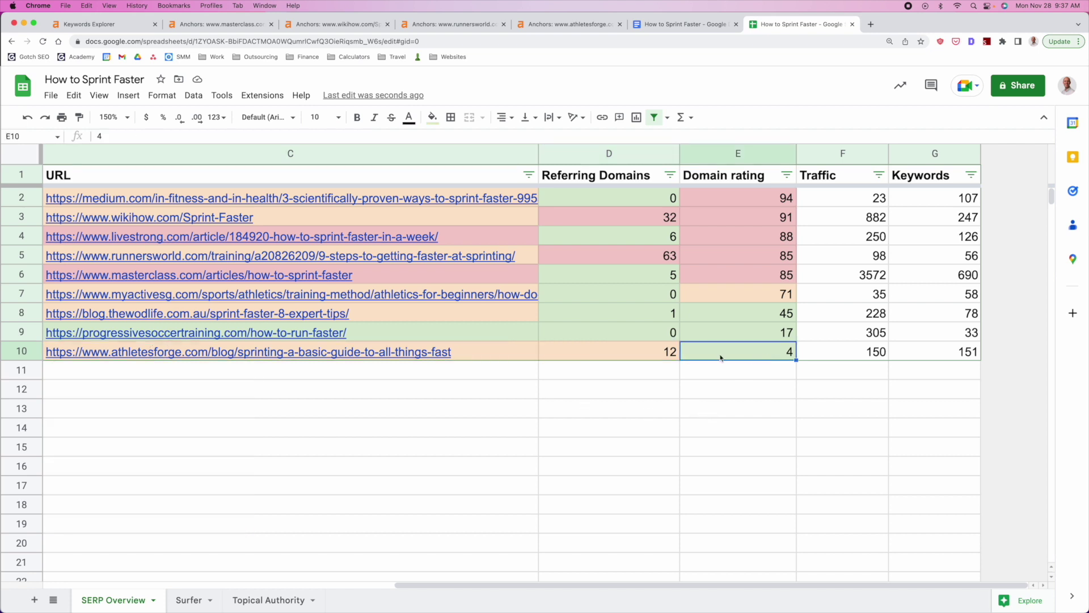
left_click(647, 357)
left_click(768, 356)
Sort the SERP Overview table by Position from A to Z
scroll(212, 398, "left", 5)
left_click(122, 357)
left_click(126, 176)
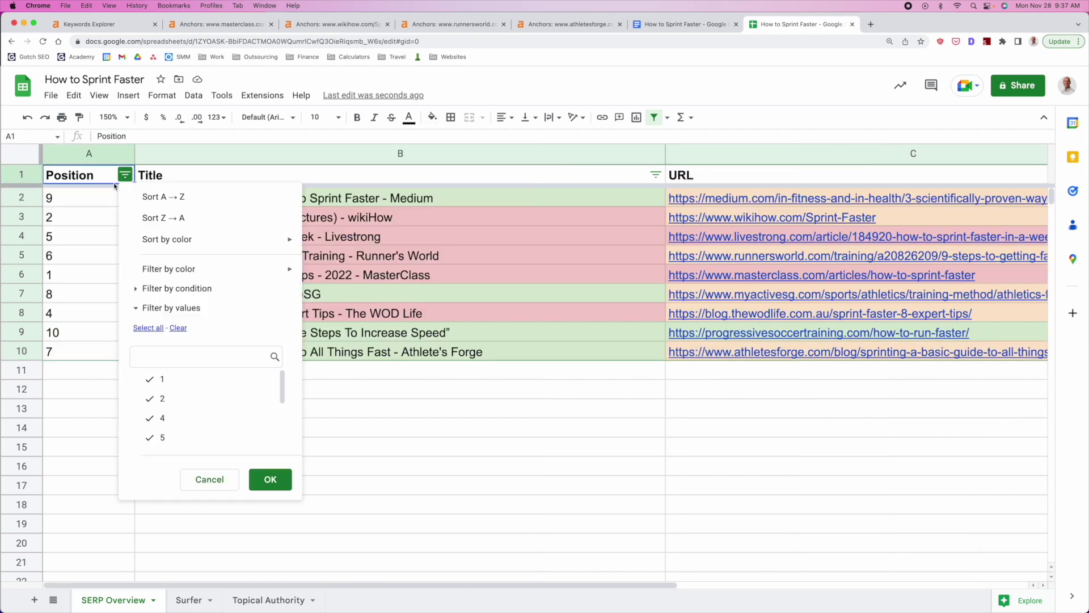
left_click(142, 218)
left_click(125, 175)
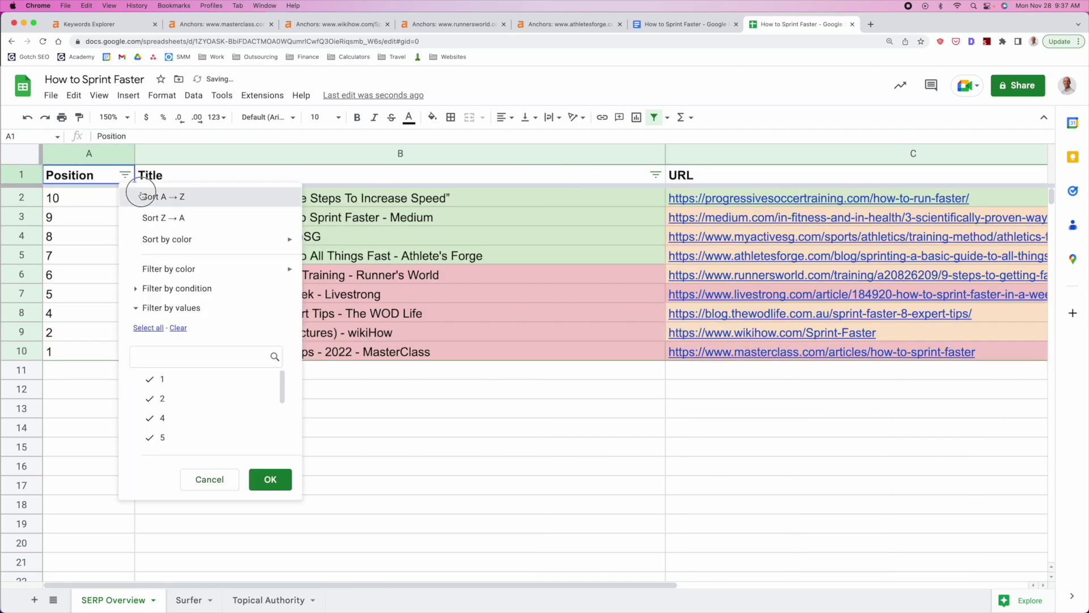
left_click(141, 196)
Examine the domain rating and referring domains of The WOD Life page and highlight its whole row
scroll(308, 225, "right", 5)
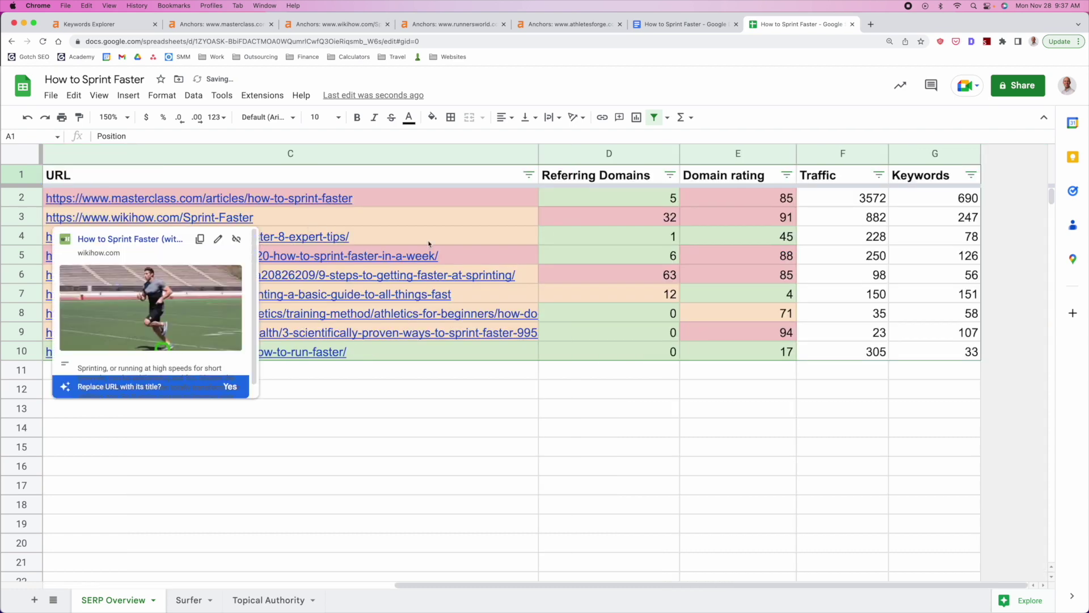
left_click(765, 250)
left_click(774, 236)
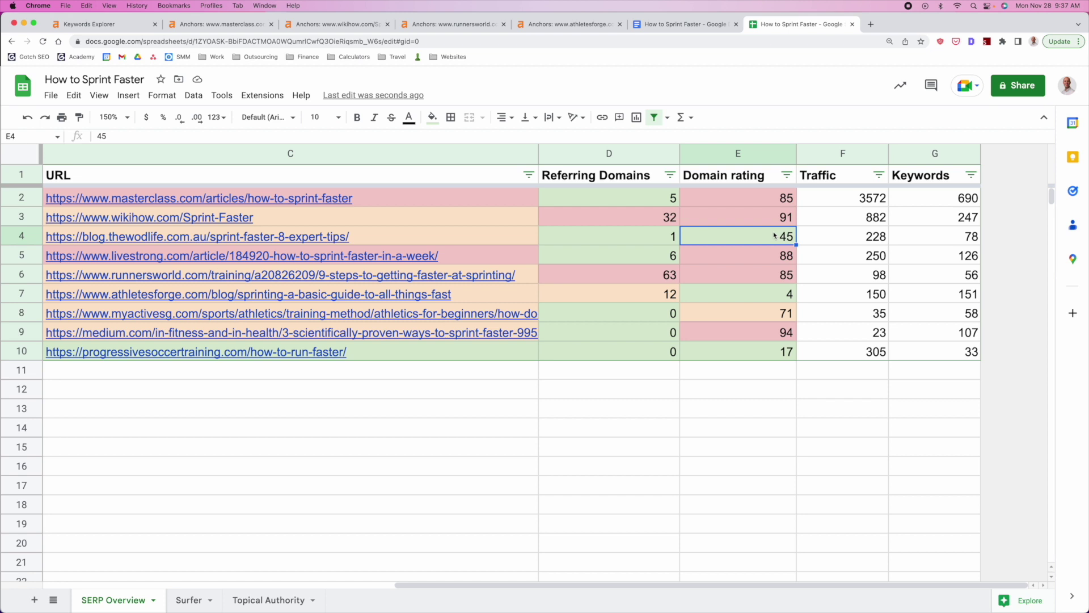
left_click(20, 241)
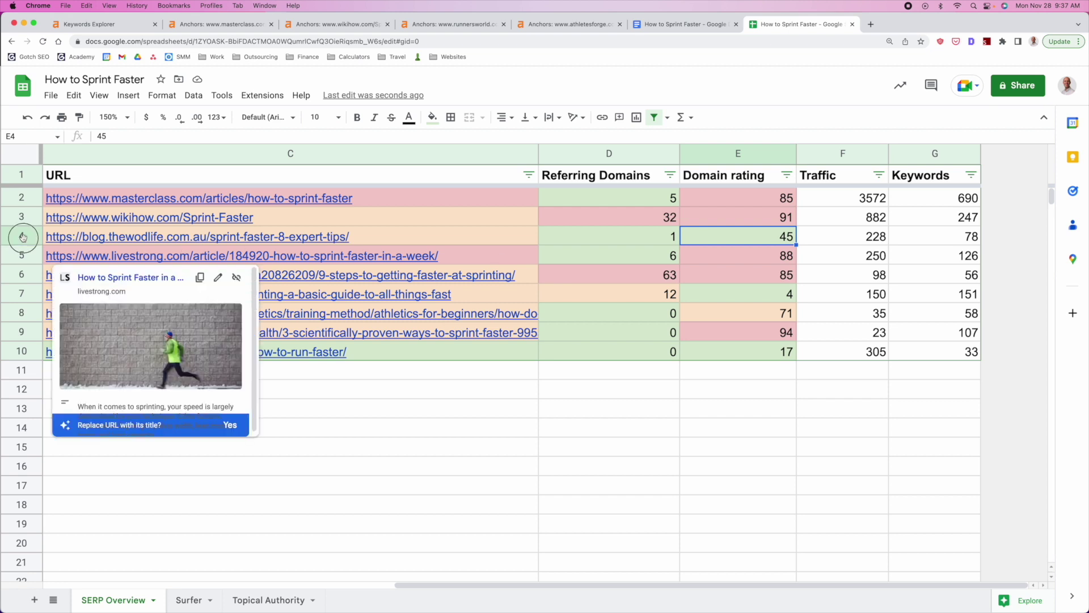
left_click(770, 240)
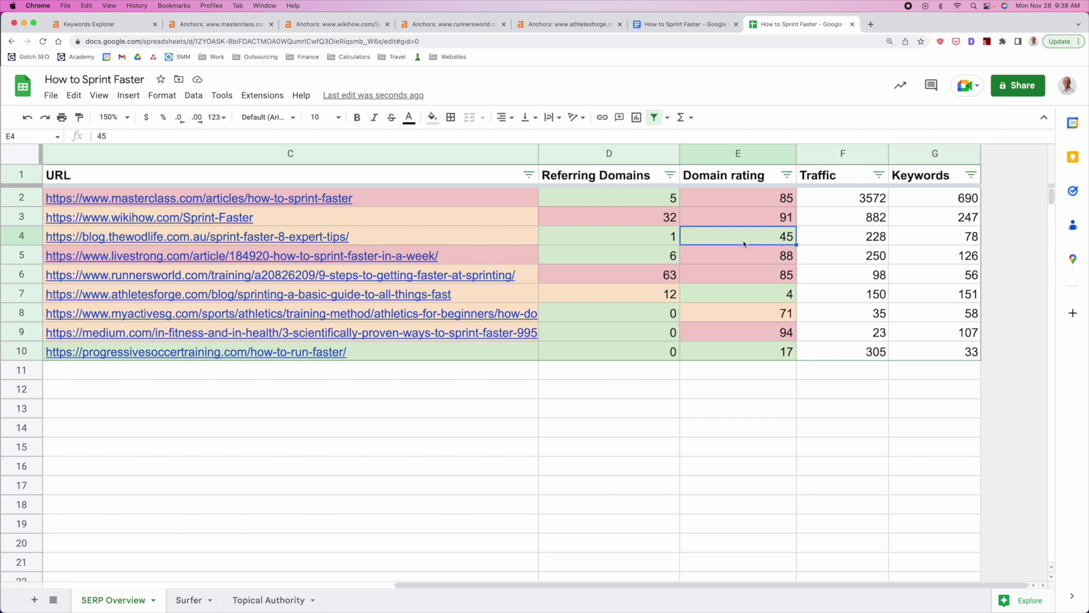
left_click(643, 238)
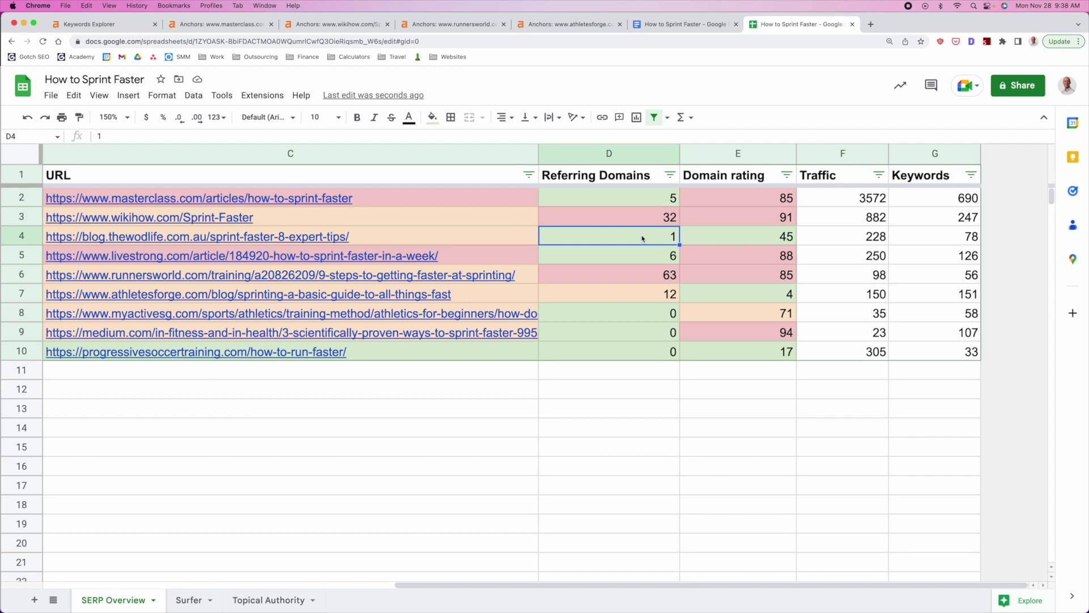
key("shift+space")
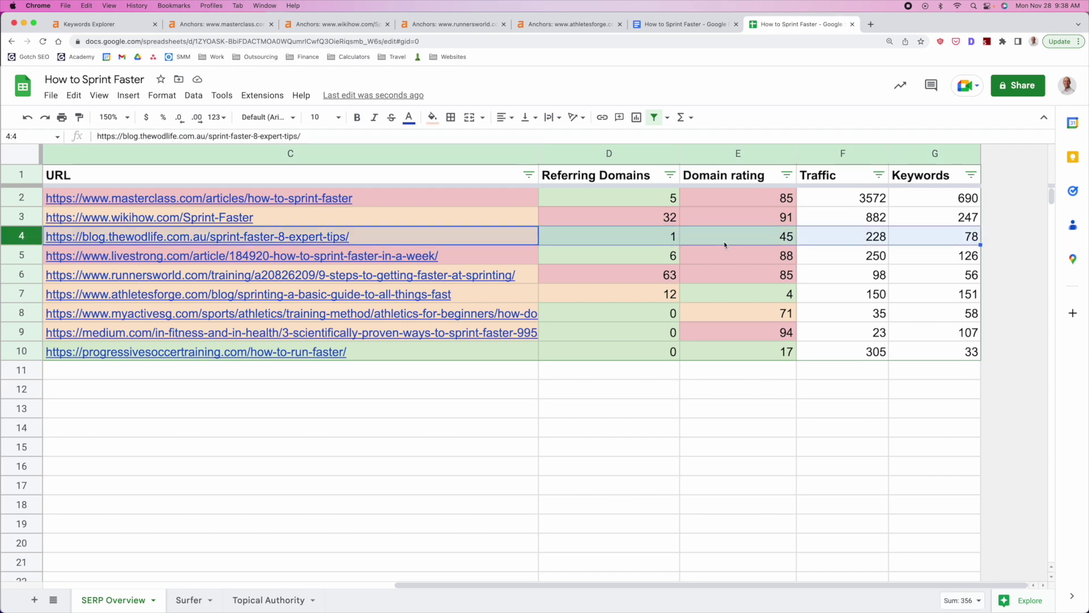
Compare The WOD Life page's ranking position and title with its referring domains and domain rating
scroll(80, 247, "left", 10)
scroll(311, 238, "right", 10)
scroll(312, 238, "left", 10)
scroll(340, 238, "right", 10)
scroll(625, 250, "left", 10)
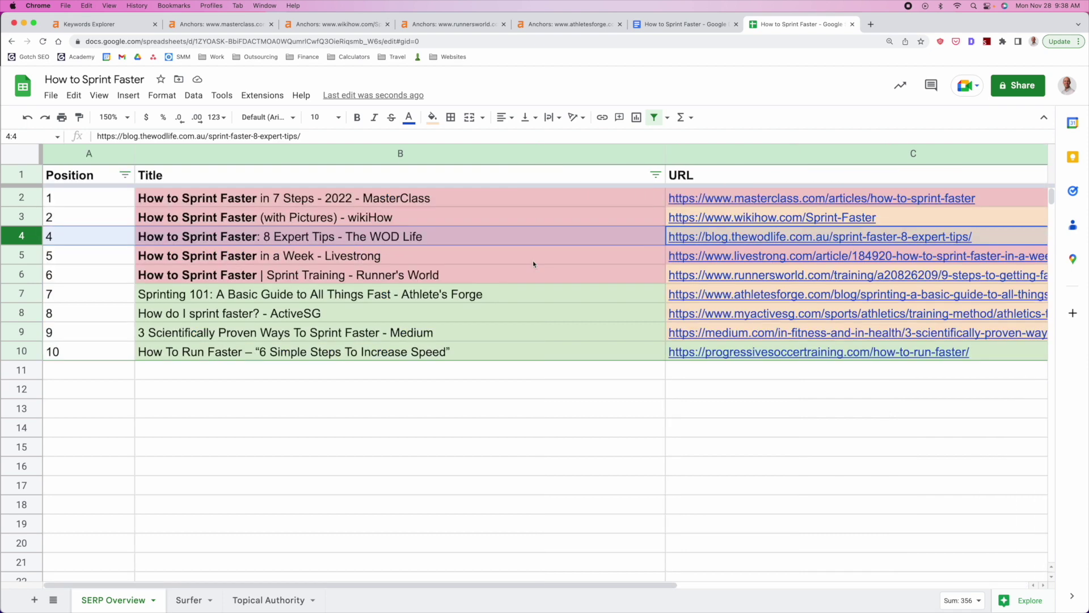
left_click(68, 235)
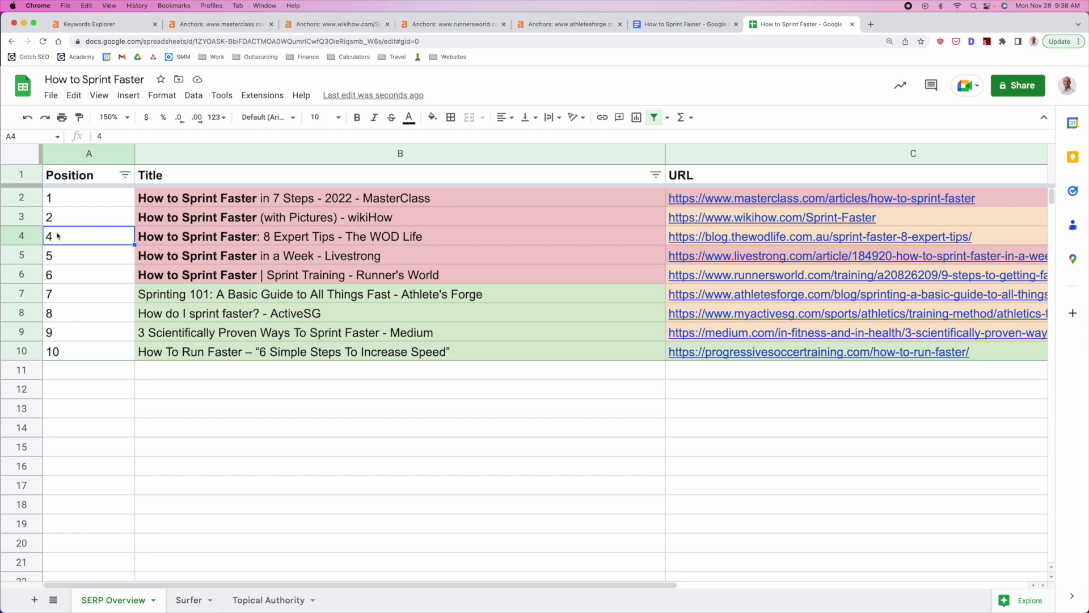
left_click(22, 235)
scroll(444, 240, "right", 10)
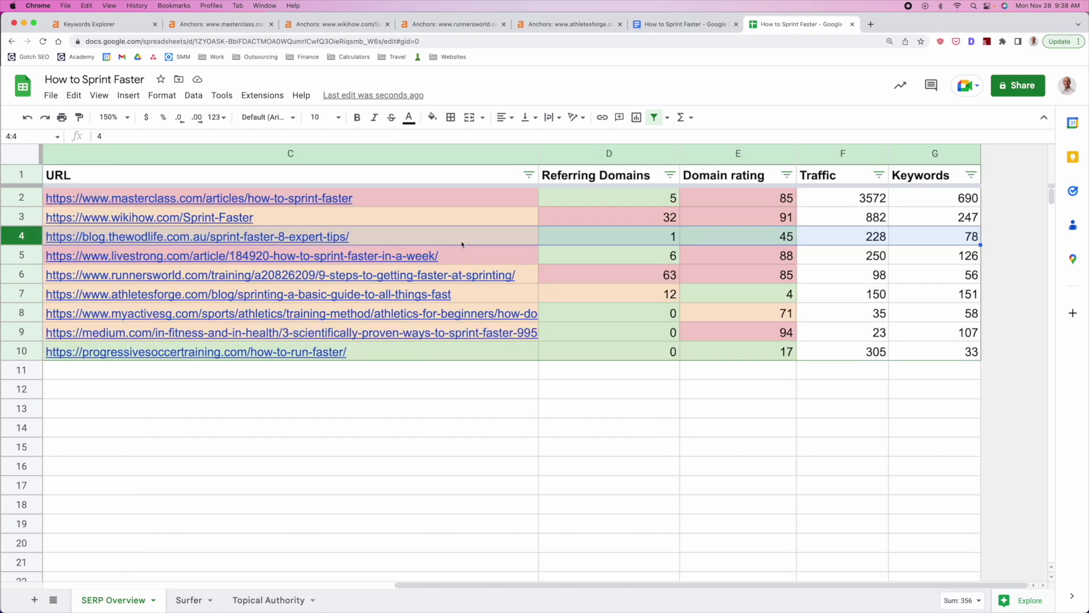
left_click(675, 242)
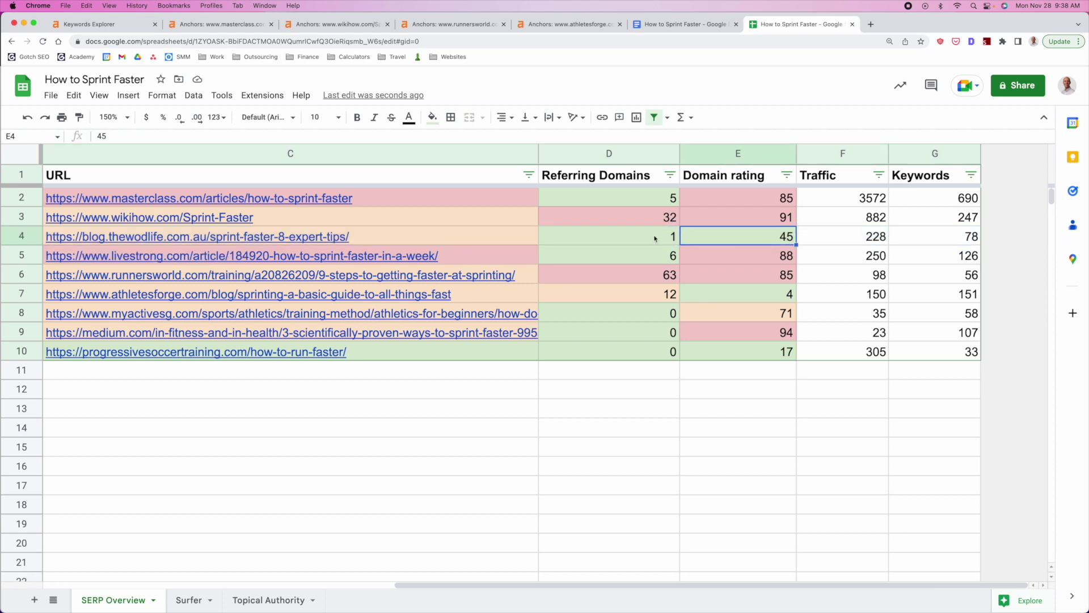
left_click(746, 237, "shift")
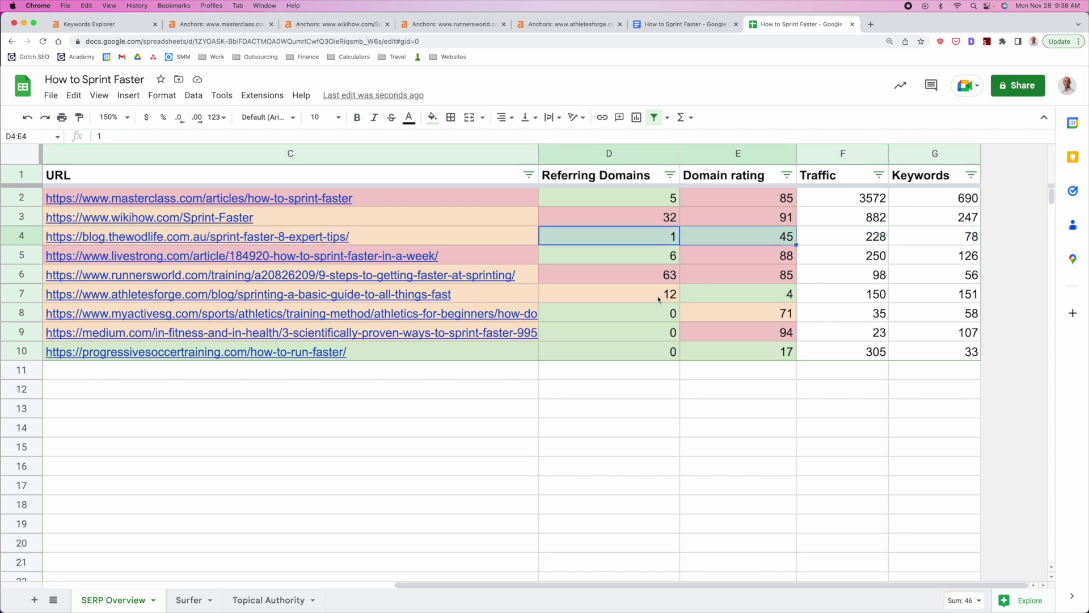
Compare the Athlete's Forge page's referring domains and domain rating with its ranking position
left_click_drag(658, 296, 732, 293)
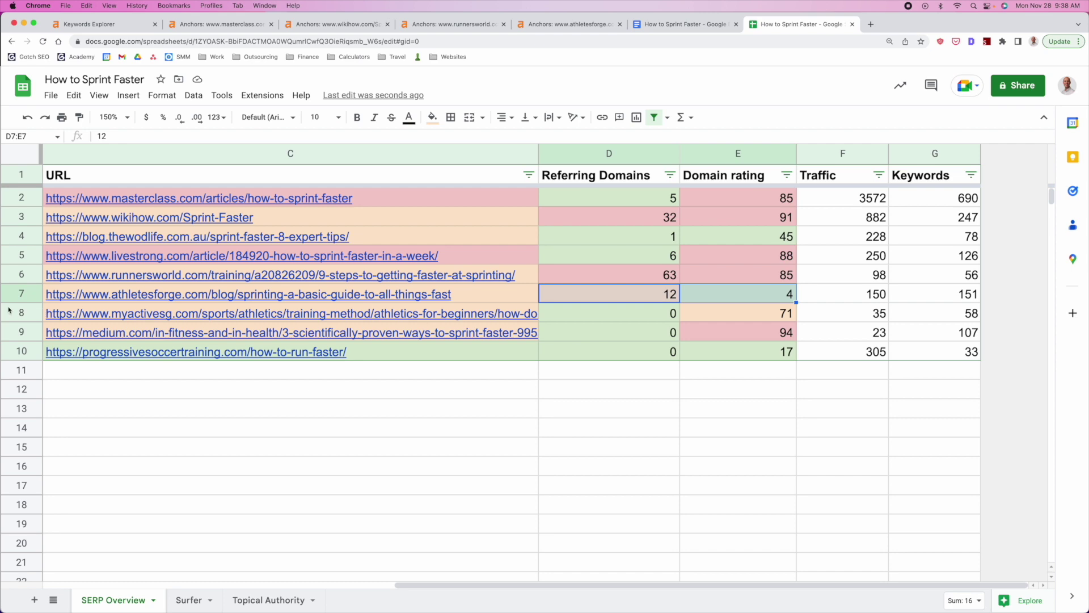
left_click(22, 294)
scroll(107, 295, "right", 10)
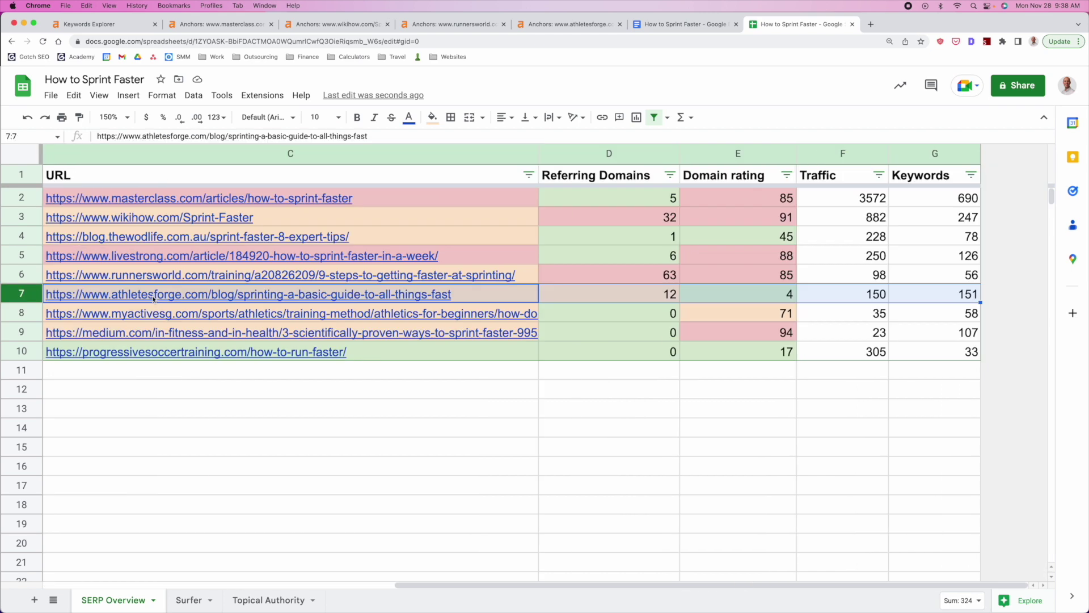
left_click(653, 297)
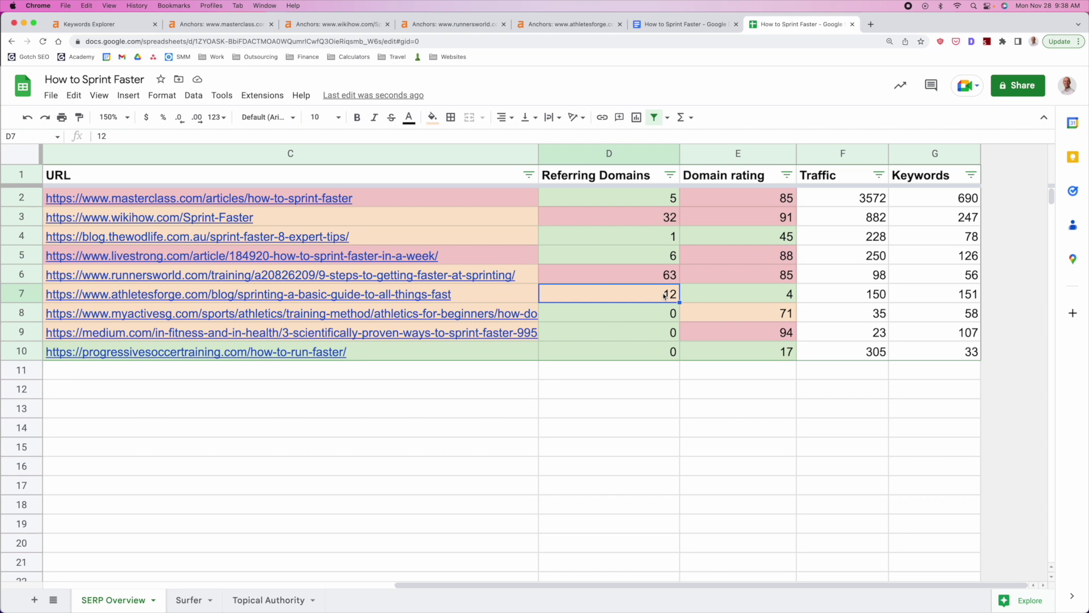
left_click(760, 298)
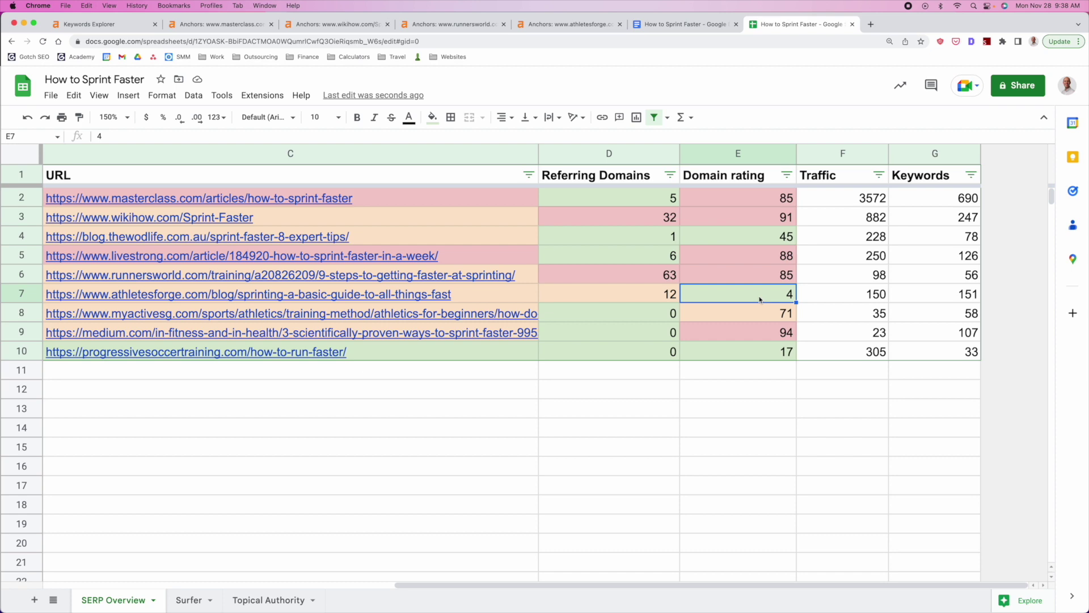
scroll(760, 298, "left", 10)
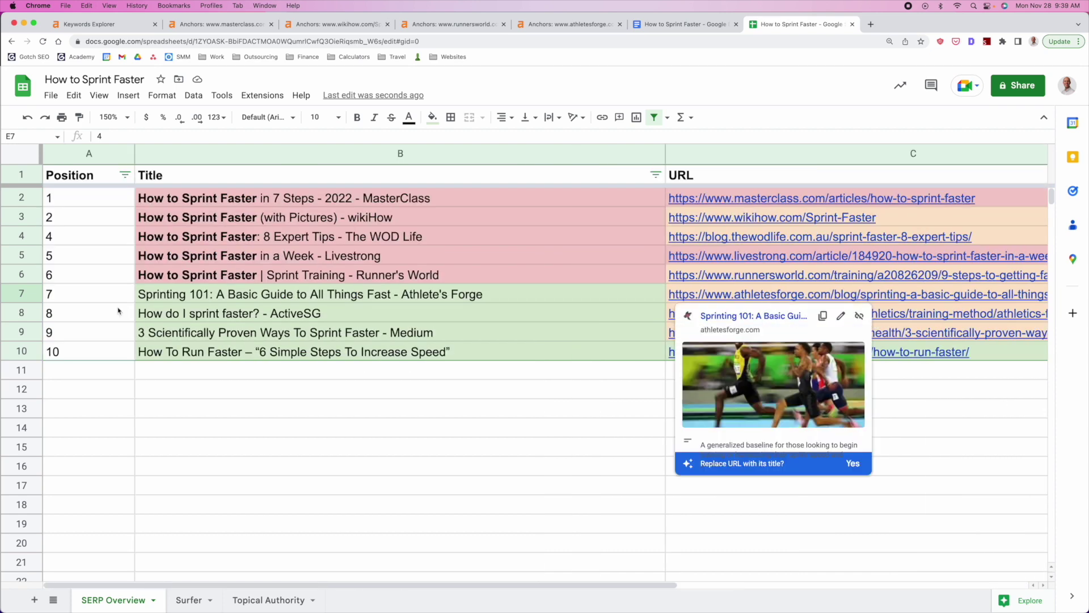
left_click(23, 294)
scroll(398, 308, "right", 10)
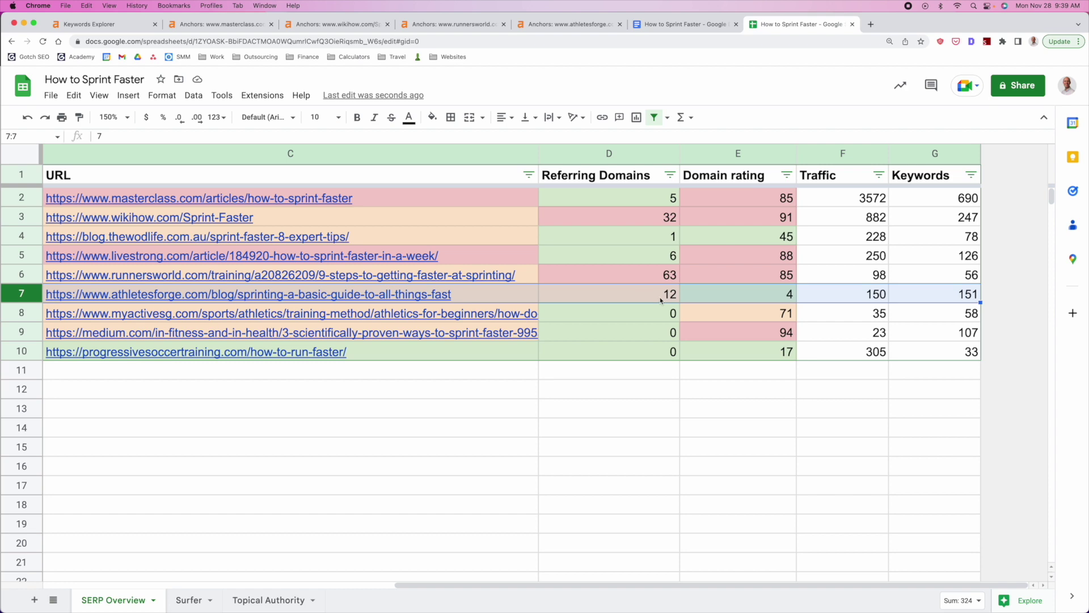
Examine the position, referring domains and domain rating of the progressivesoccertraining.com page
left_click(724, 355)
scroll(122, 357, "left", 10)
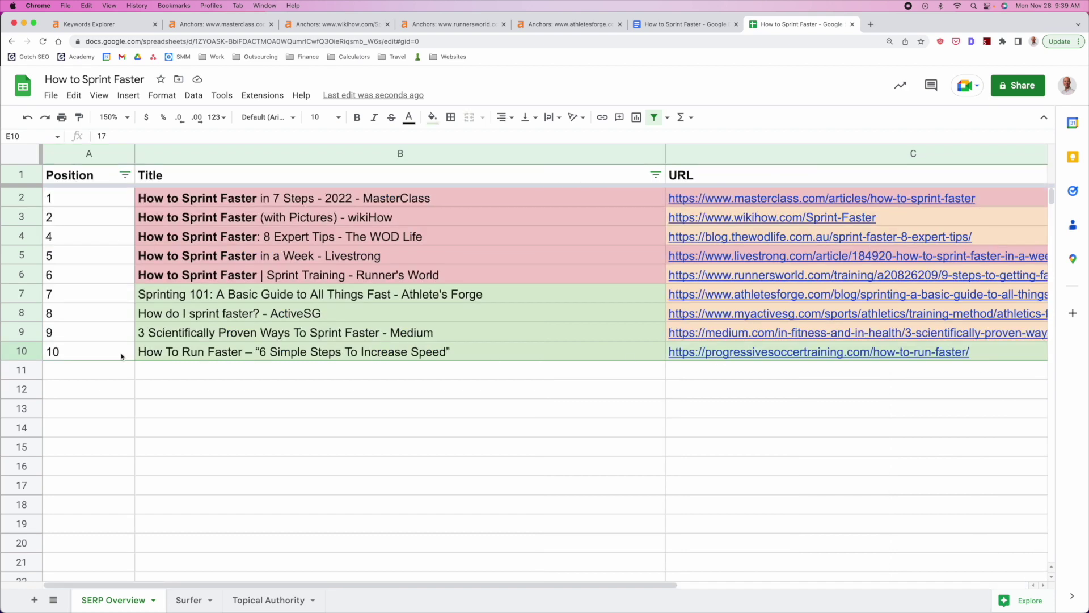
left_click(242, 356)
key("shift+space")
scroll(386, 352, "right", 10)
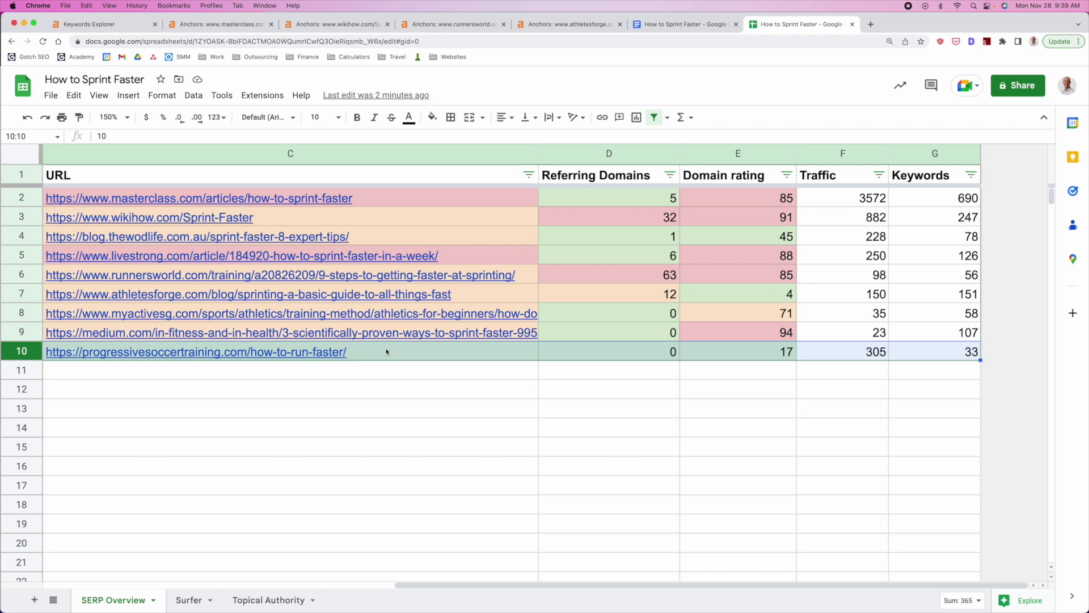
left_click(666, 352)
left_click(732, 351)
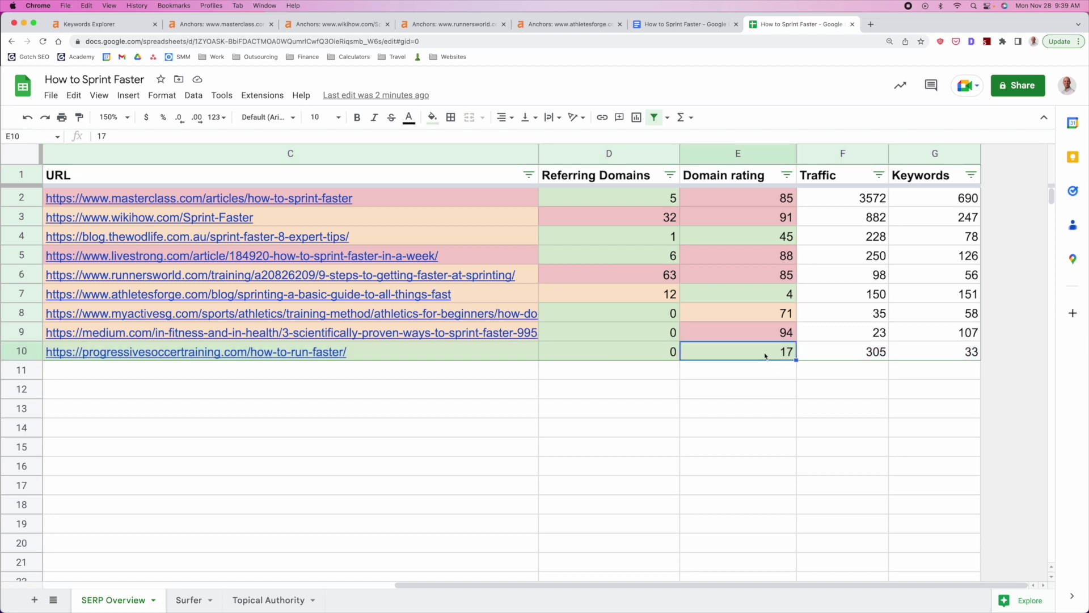
left_click(665, 353)
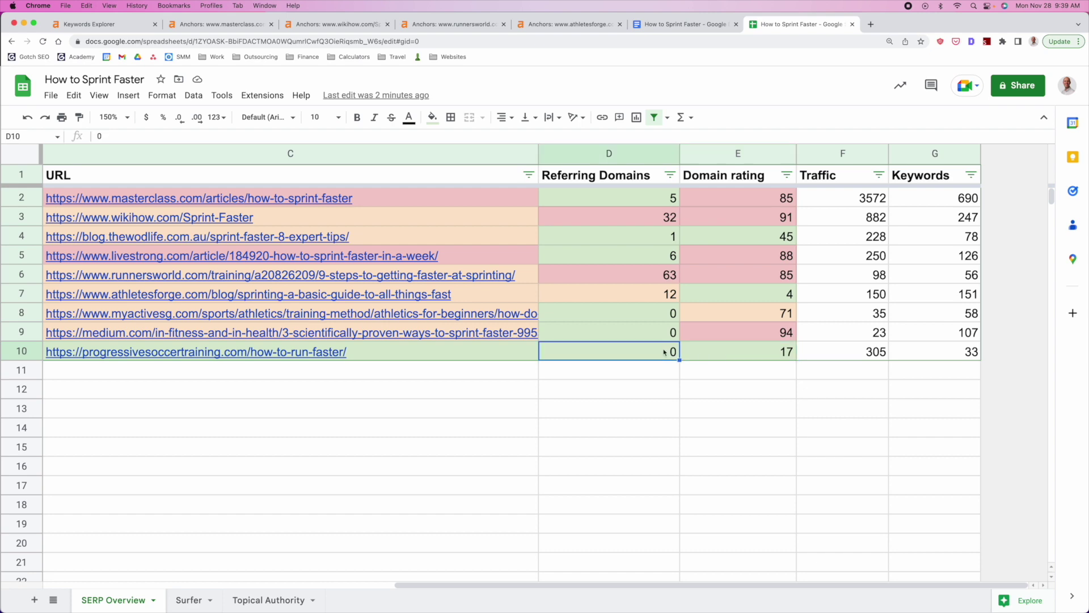
Check the progressivesoccertraining.com page's title and weigh it against the metrics in its row
scroll(665, 353, "left", 10)
left_click(278, 354)
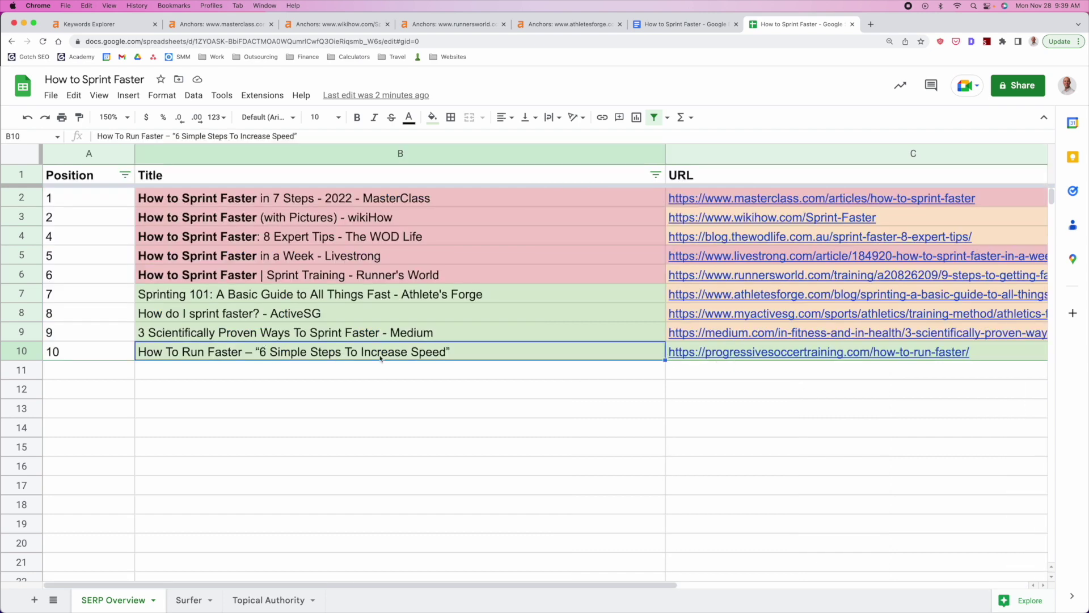
mouse_move(978, 359)
left_click(21, 351)
scroll(498, 358, "right", 2)
scroll(499, 358, "right", 3)
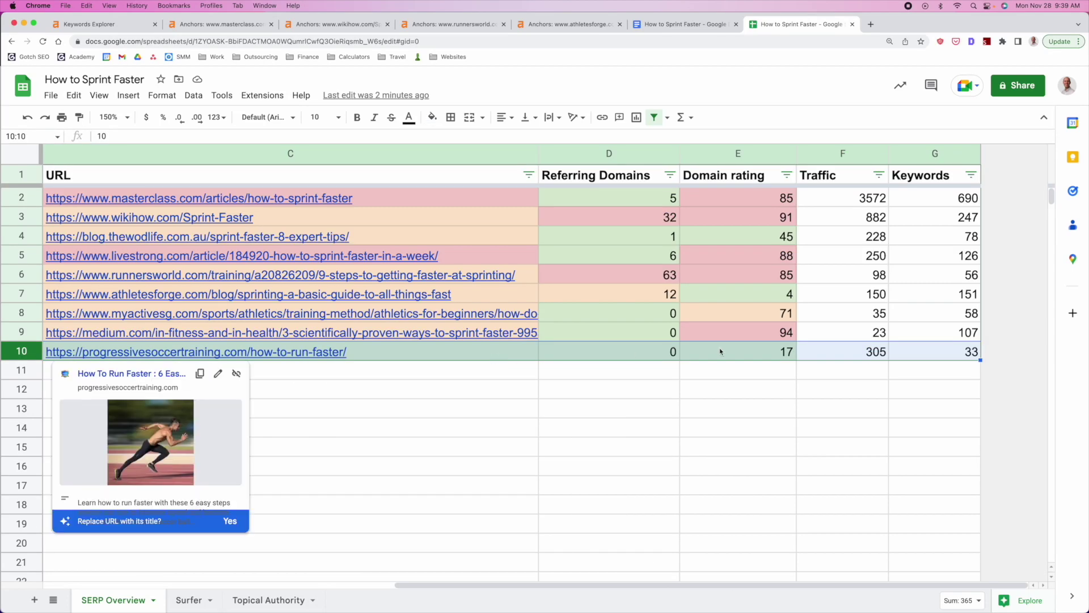
left_click(765, 354)
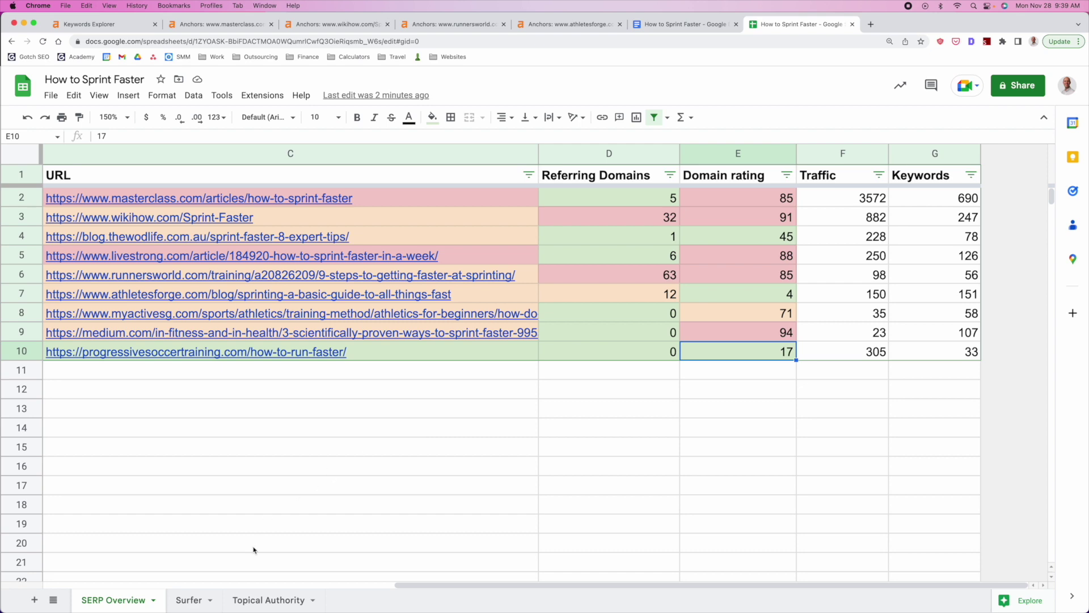
Switch to the Surfer sheet and widen the url column so the page addresses are readable
left_click(196, 600)
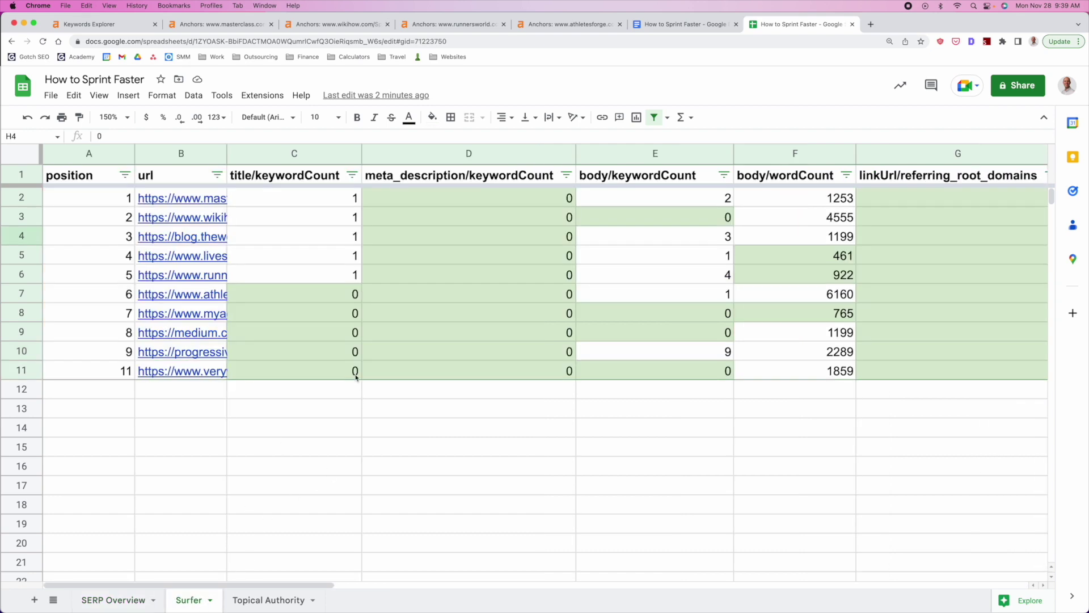
left_click_drag(227, 154, 309, 165)
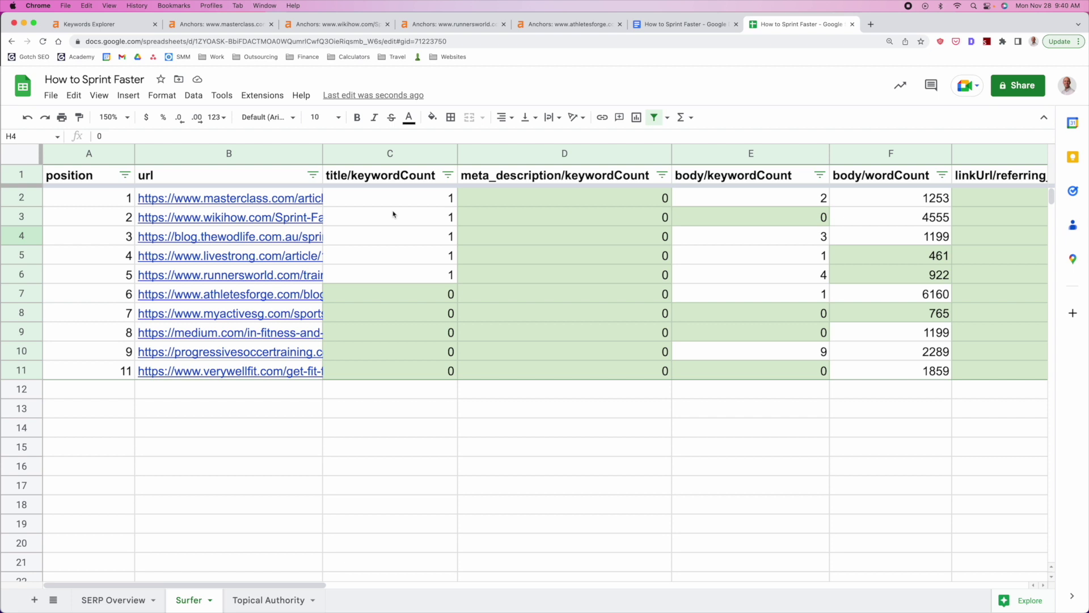
left_click(393, 214)
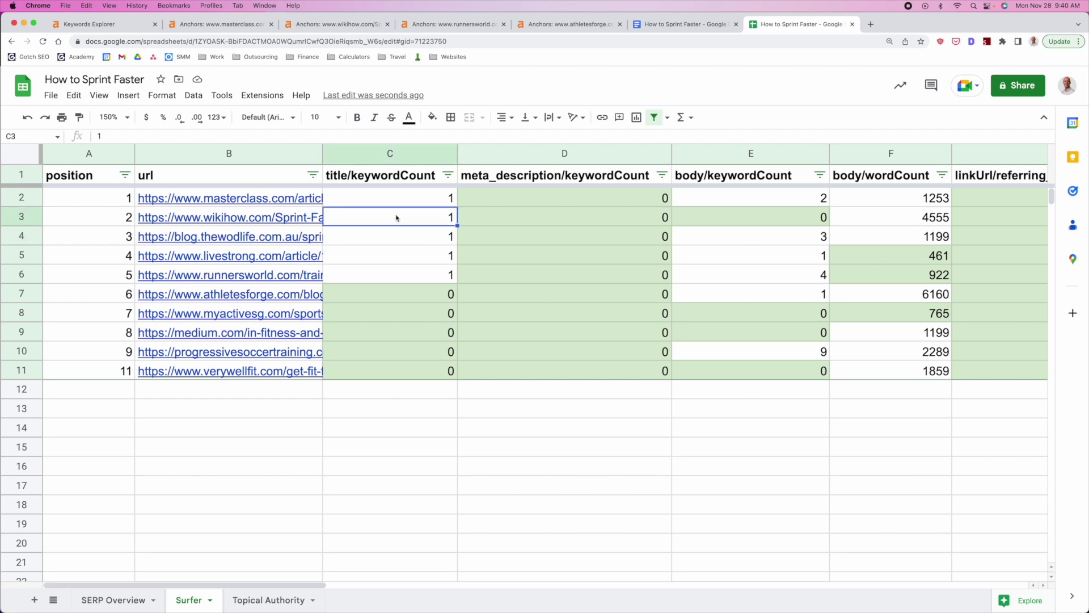
left_click_drag(321, 148, 425, 148)
Review the Surfer on-page factor columns, focusing on title/keywordCount and meta_description/keywordCount for the top pages
scroll(644, 215, "right", 5)
scroll(646, 214, "right", 5)
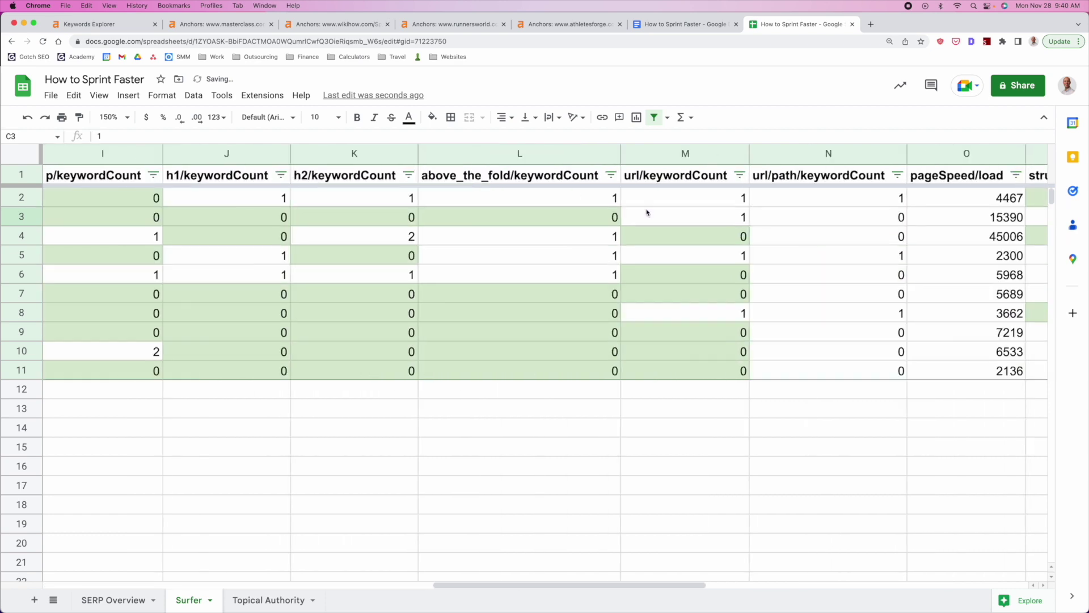
scroll(646, 214, "left", 10)
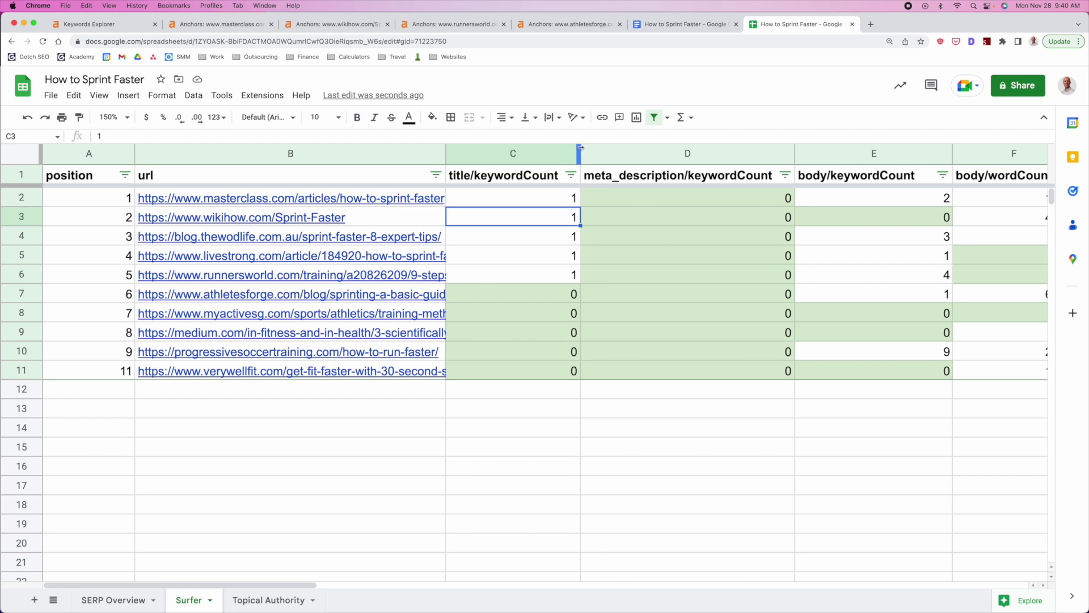
left_click(531, 171)
left_click(549, 199)
scroll(518, 253, "right", 5)
scroll(652, 201, "left", 5)
left_click(653, 201)
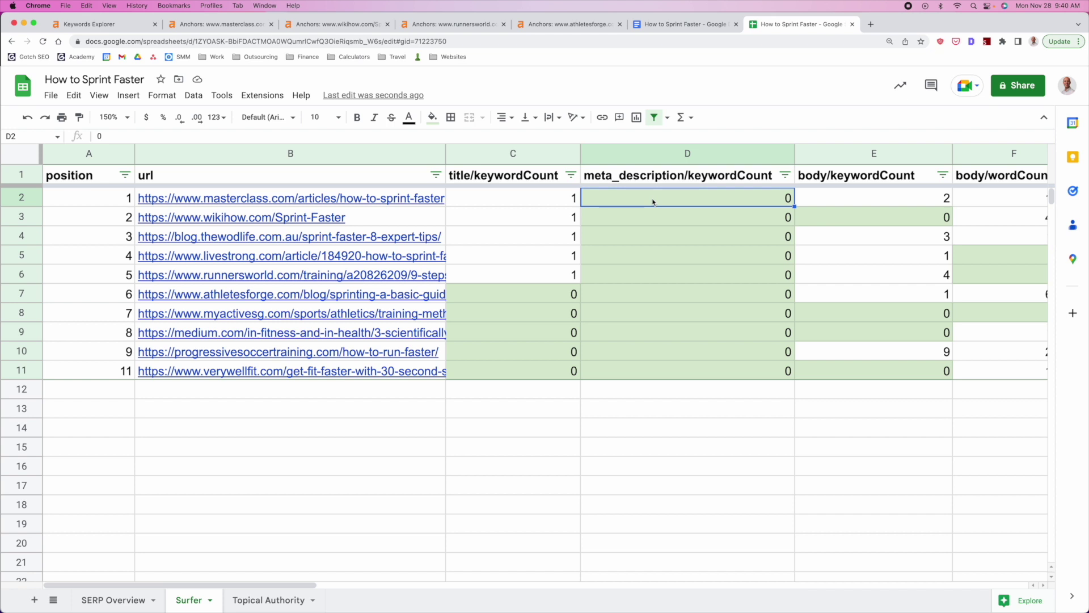
left_click(707, 223)
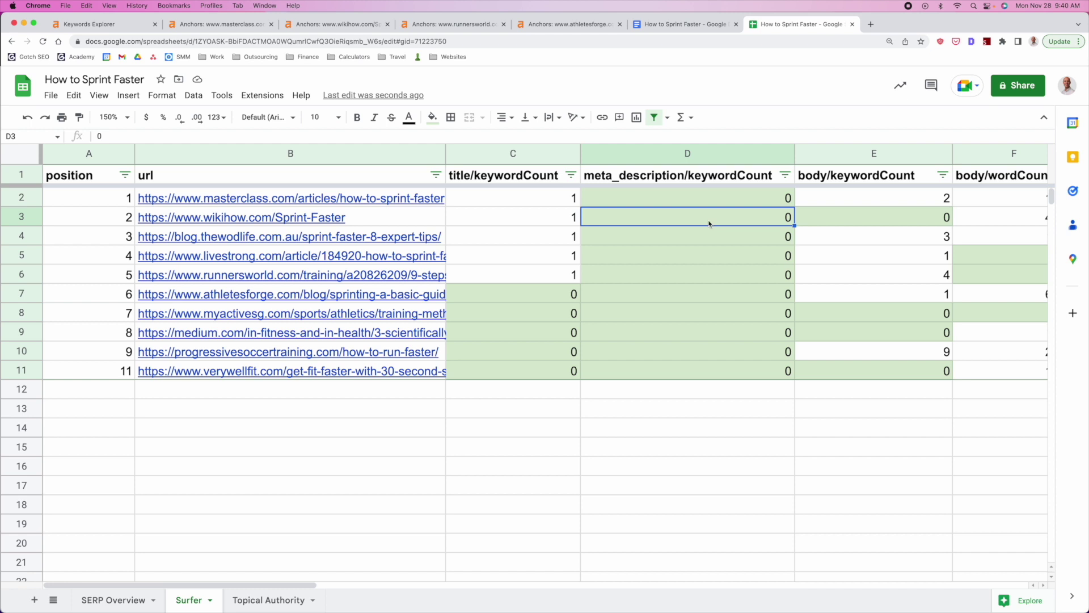
Open The WOD Life and MasterClass articles from their links in the url column
left_click(240, 241)
left_click(209, 259)
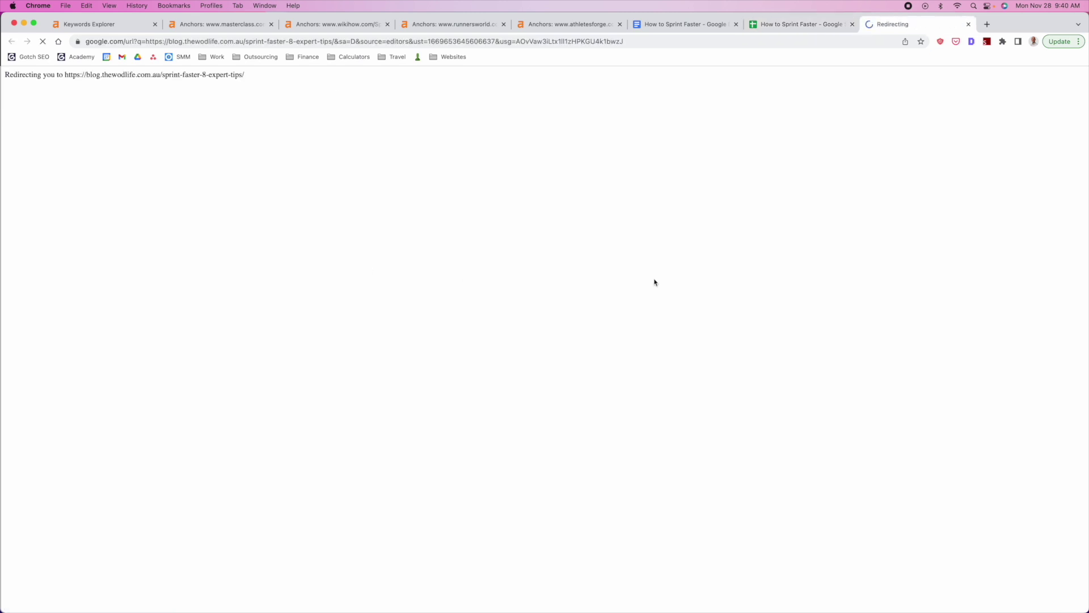
left_click(800, 24)
left_click(232, 199)
left_click(284, 219)
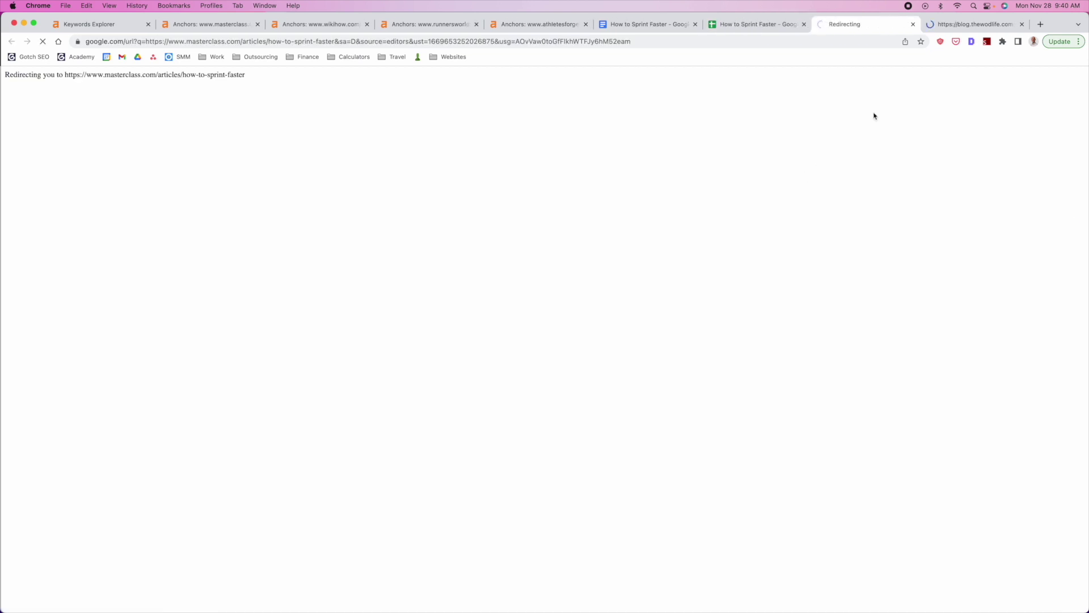
Check The WOD Life article's title and meta description in the SEO extension's page overview
left_click(965, 26)
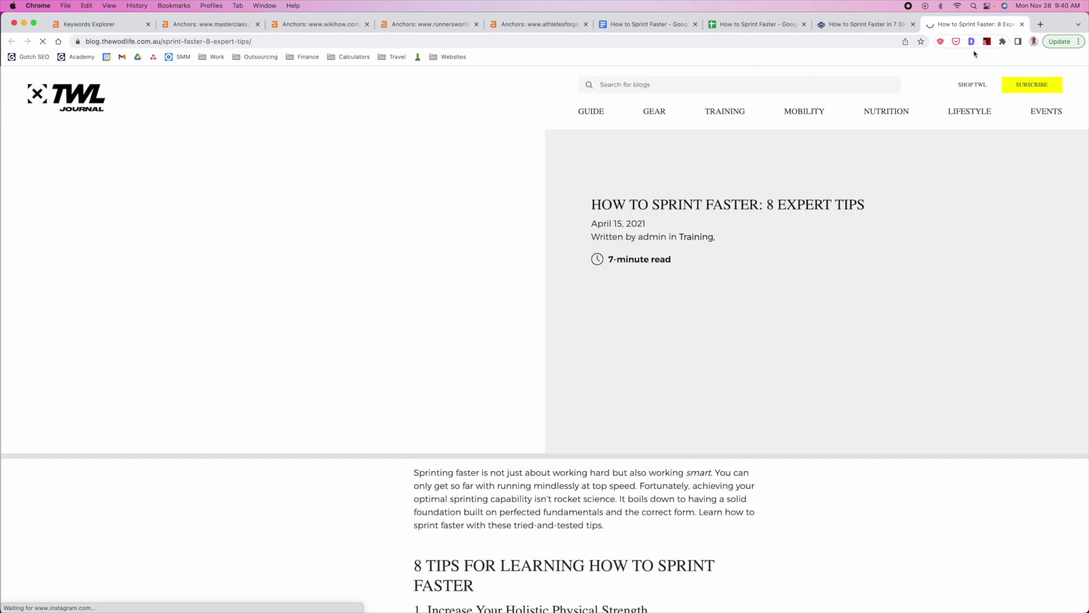
left_click(971, 41)
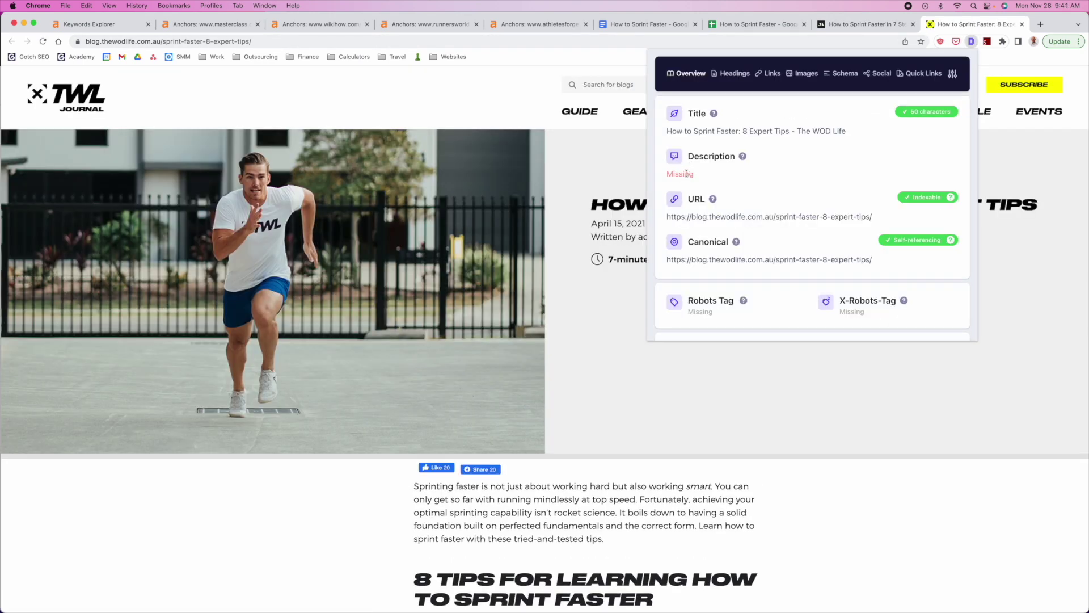
left_click(681, 173)
double_click(681, 173)
left_click(738, 171)
Inspect the MasterClass article's title and meta description with the SEO extension, checking for the exact phrase "How to Sprint Faster"
left_click(860, 26)
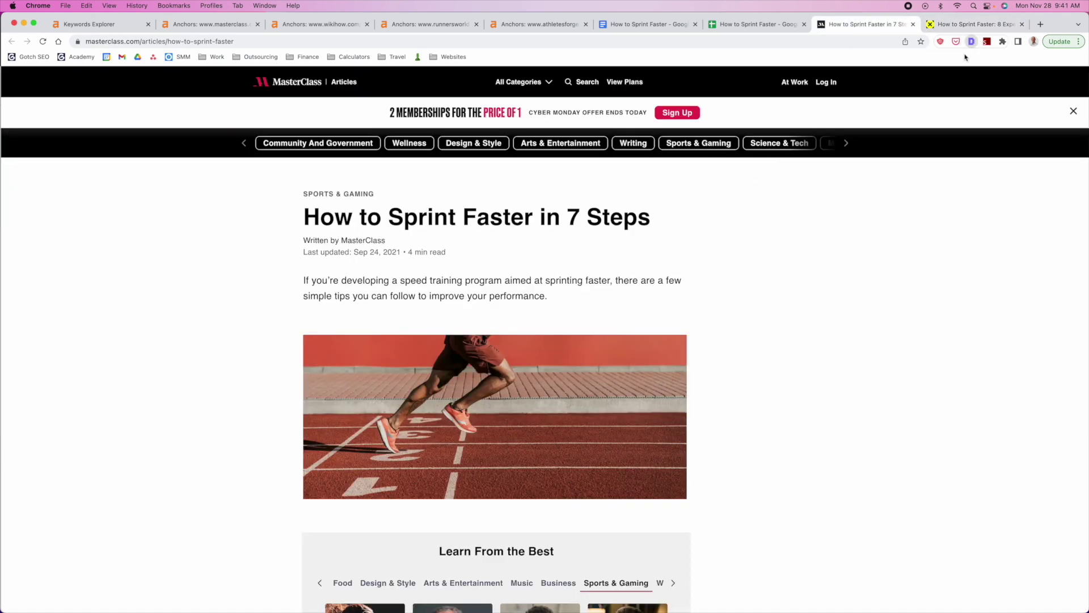
left_click(972, 41)
left_click_drag(880, 189, 659, 174)
left_click(763, 179)
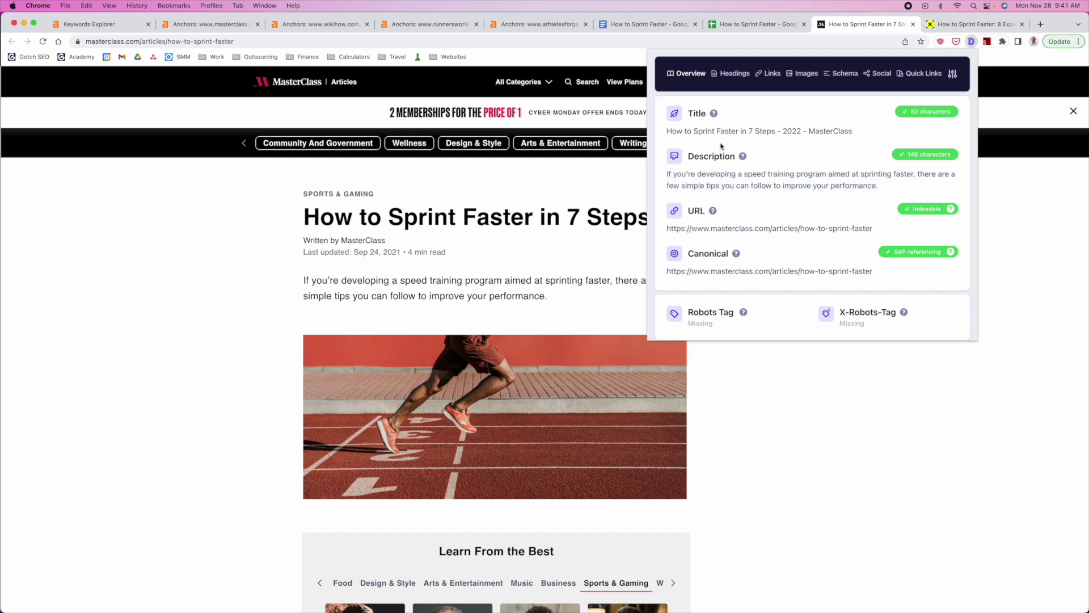
left_click_drag(667, 131, 739, 132)
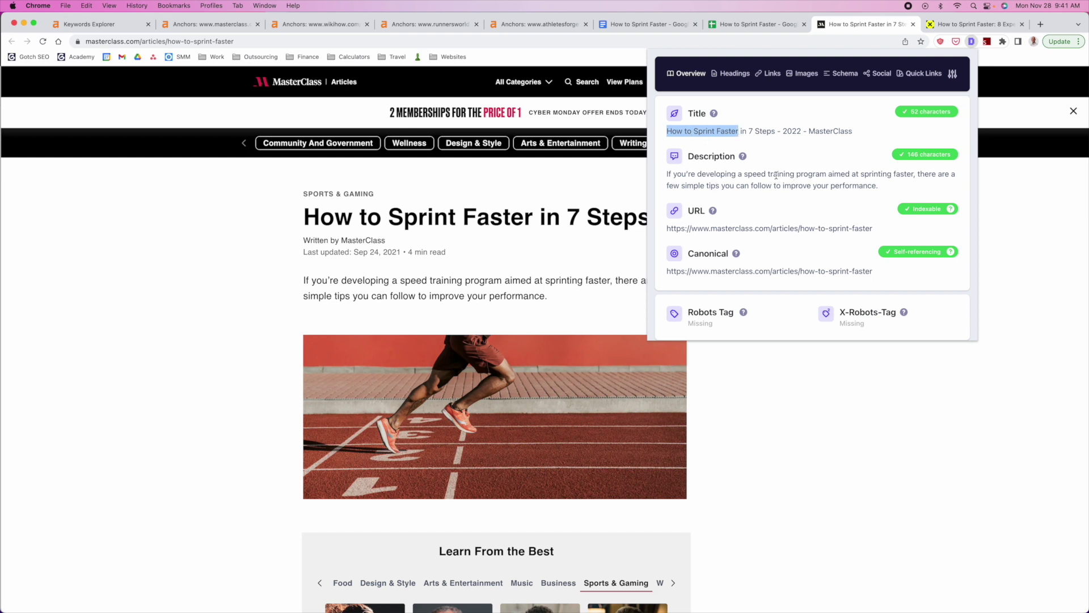
left_click(815, 182)
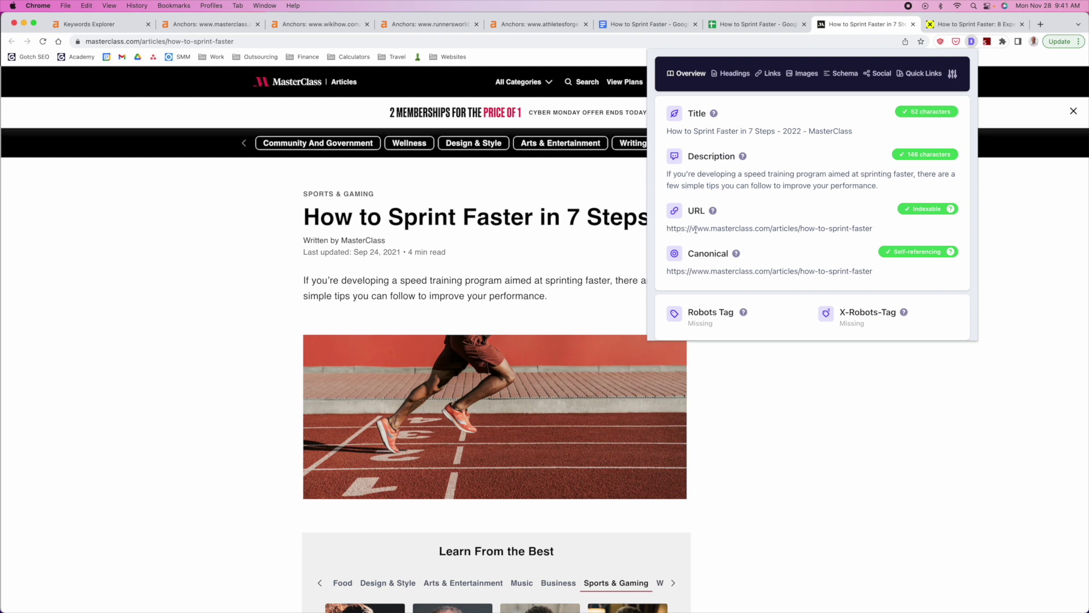
Examine the MasterClass article's heading structure for the keyword, then close the SEO extension's overview
left_click(732, 74)
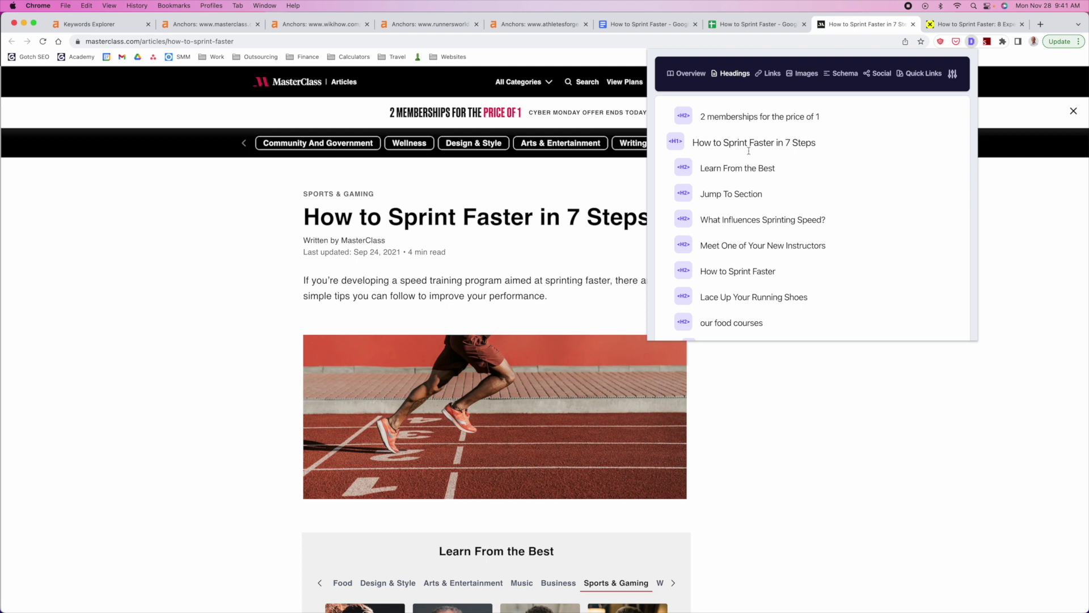
scroll(742, 188, "down", 1)
scroll(741, 188, "down", 7)
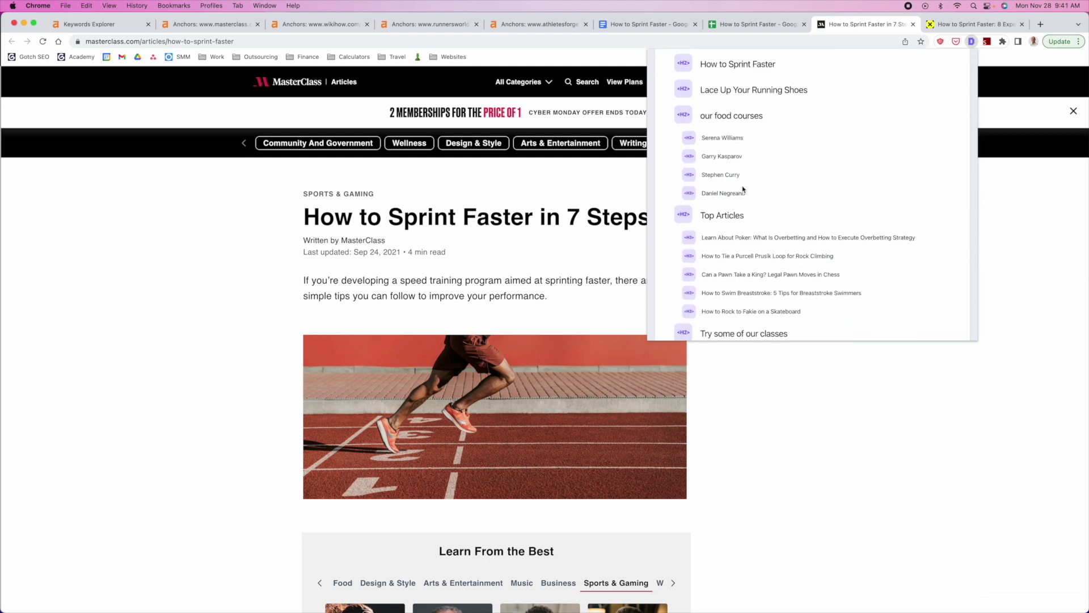
scroll(743, 188, "up", 8)
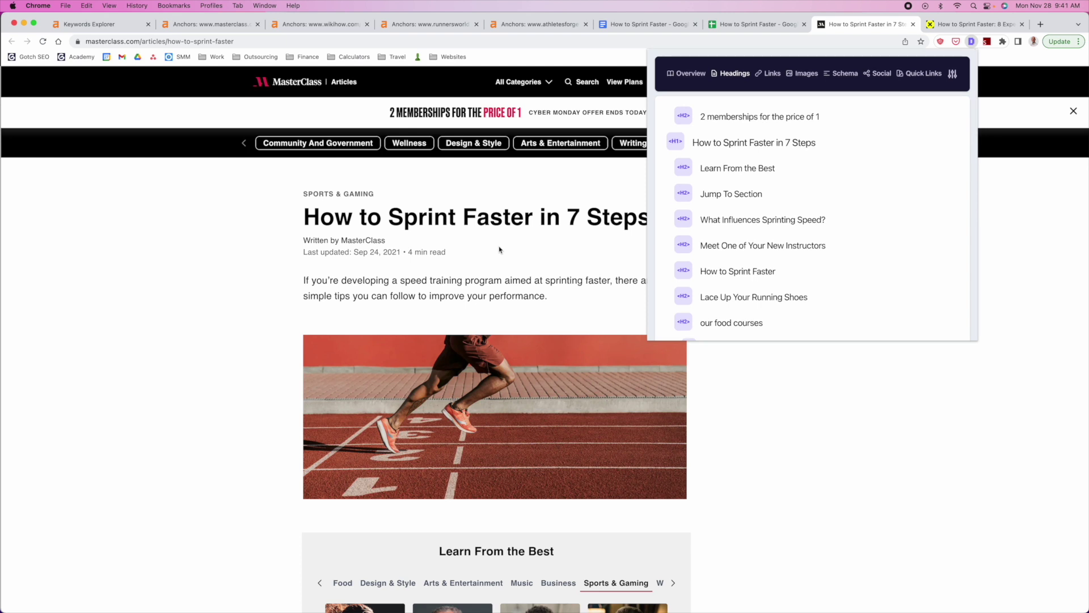
left_click(684, 74)
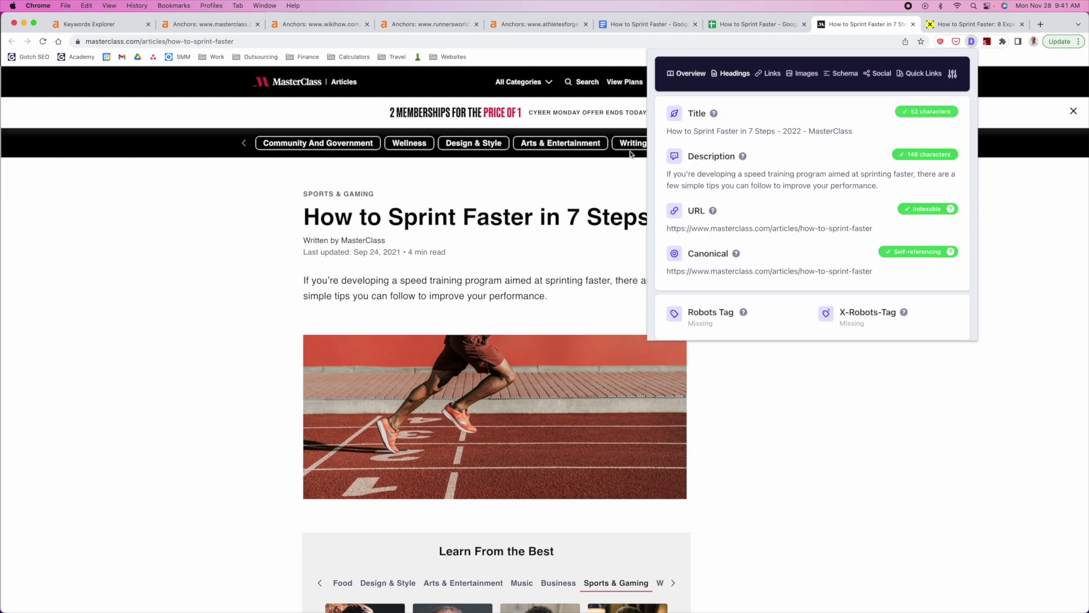
left_click(560, 257)
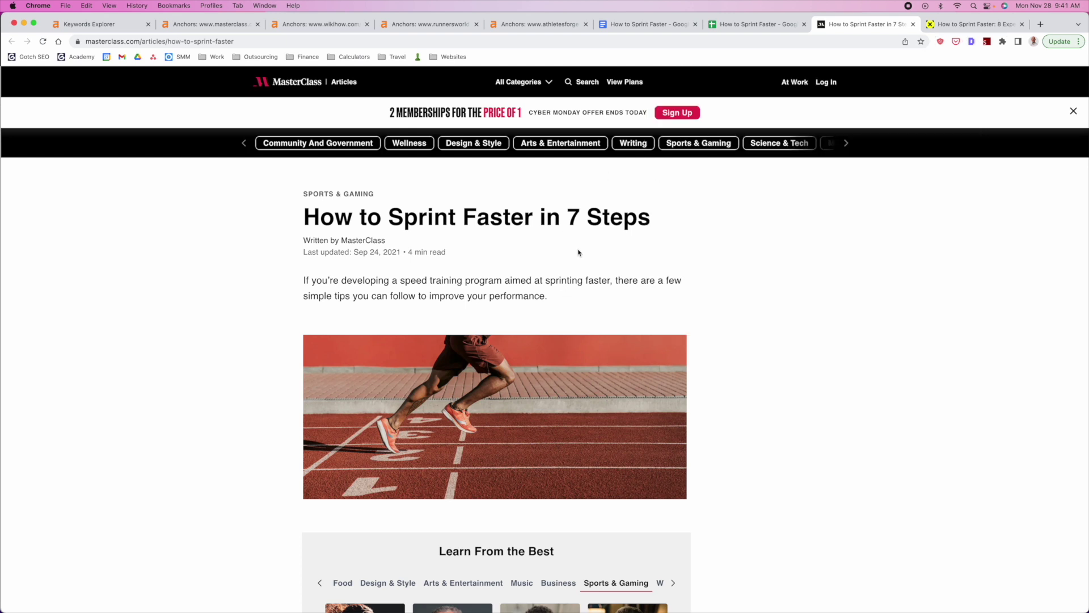
Return to the Surfer sheet and compare meta_description/keywordCount across all the listed competitor URLs
left_click(748, 25)
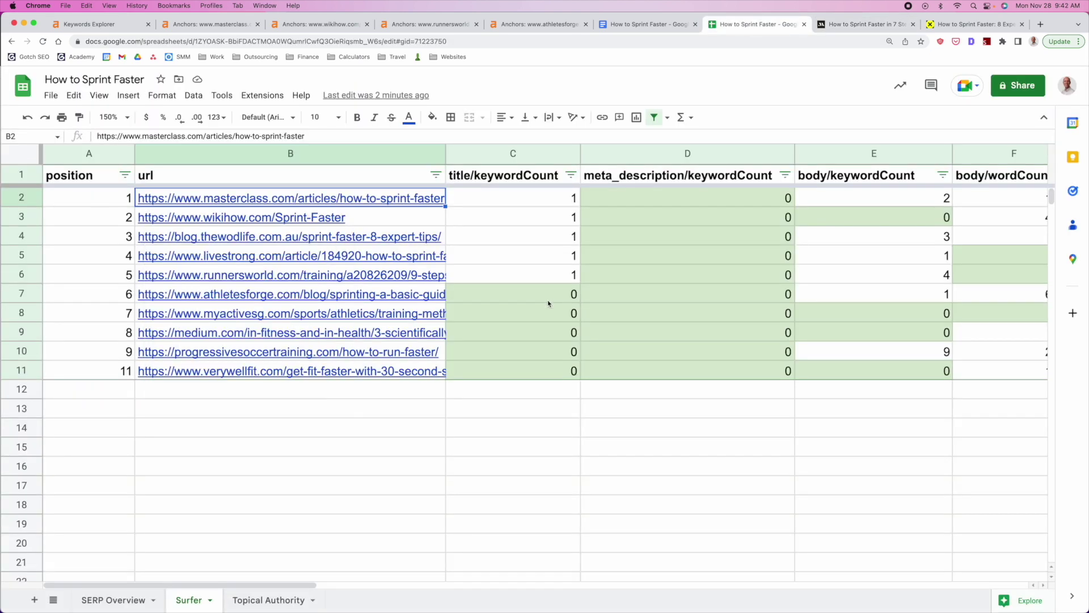
left_click(499, 413)
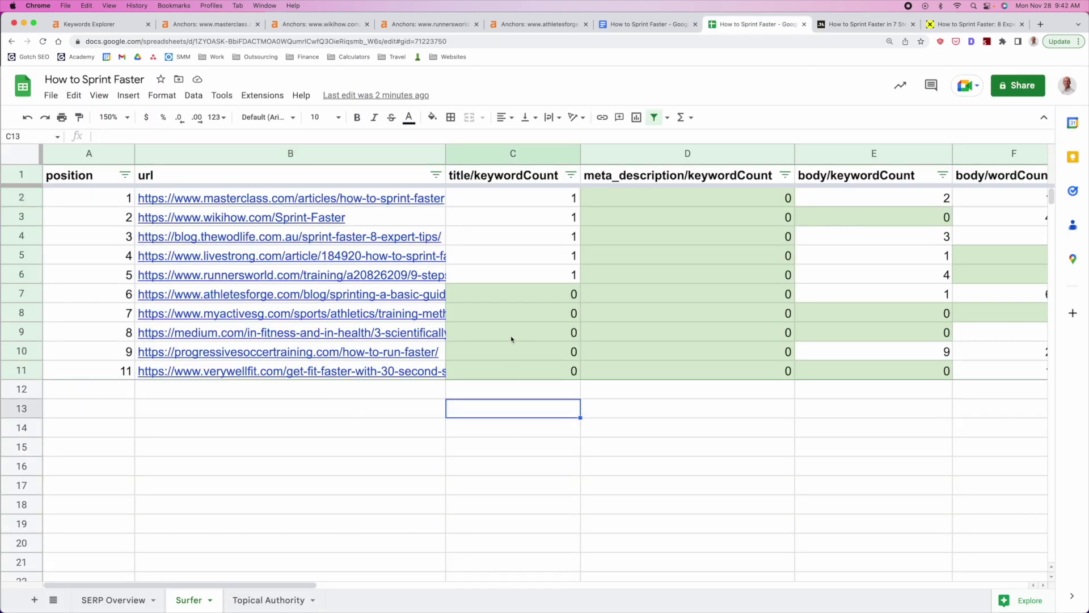
left_click(669, 221)
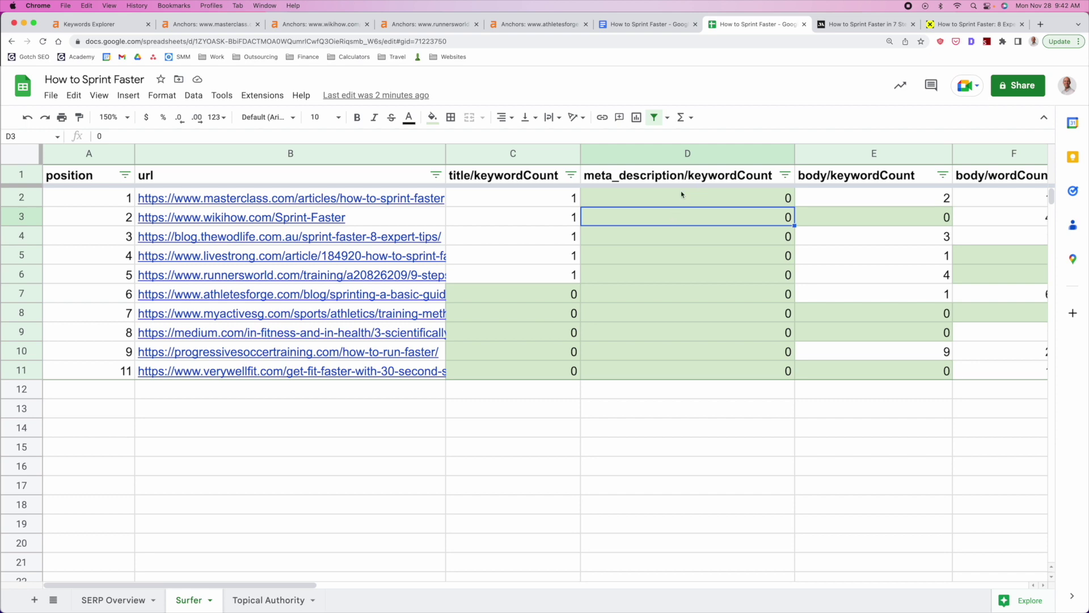
left_click_drag(405, 200, 397, 372)
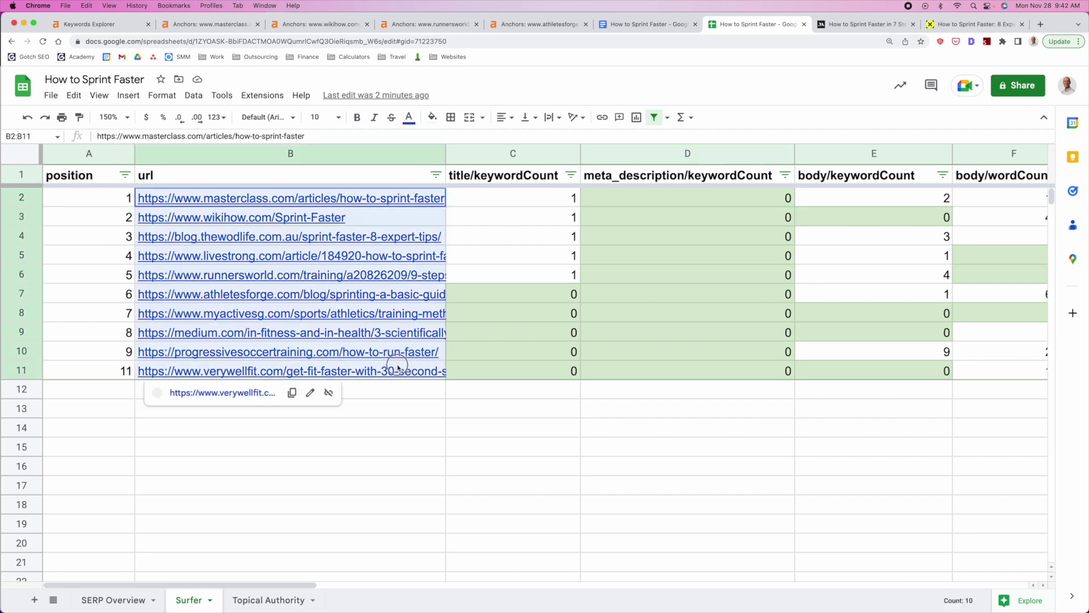
scroll(654, 325, "right", 2)
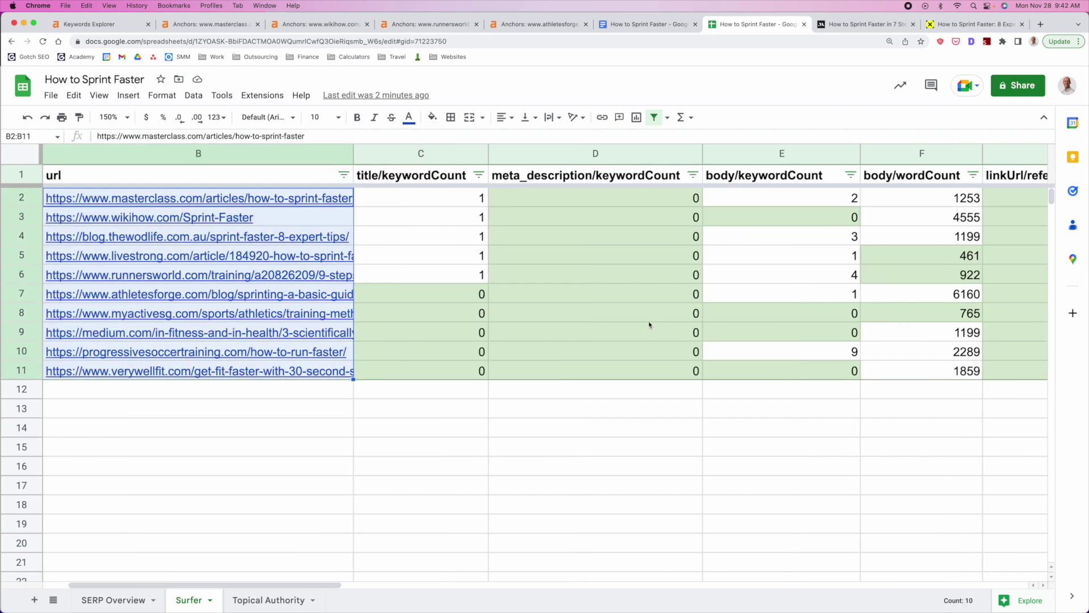
left_click(609, 196)
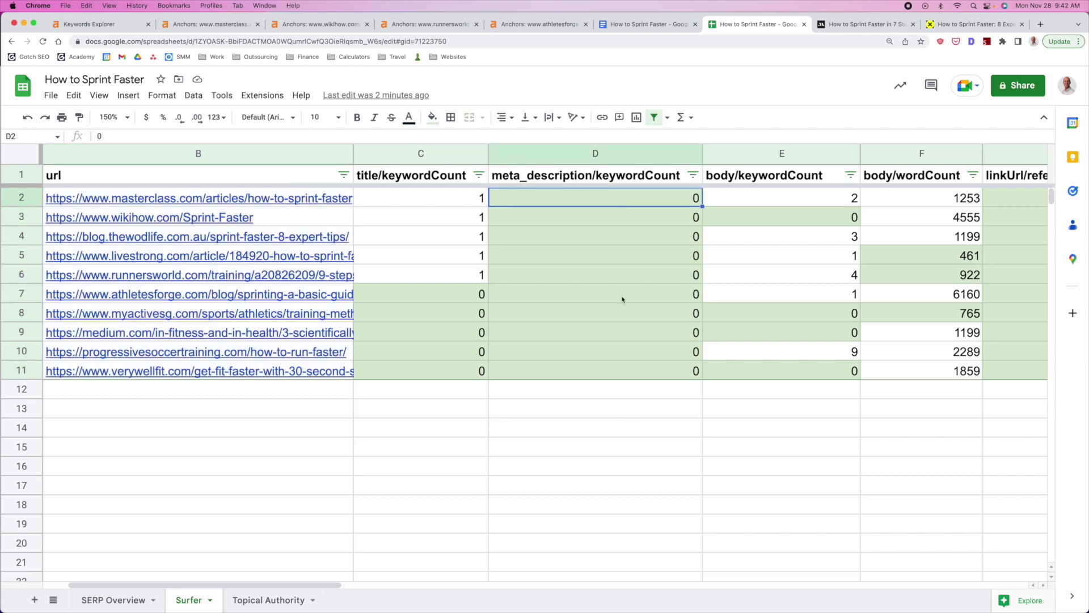
scroll(623, 297, "right", 2)
scroll(510, 281, "left", 3)
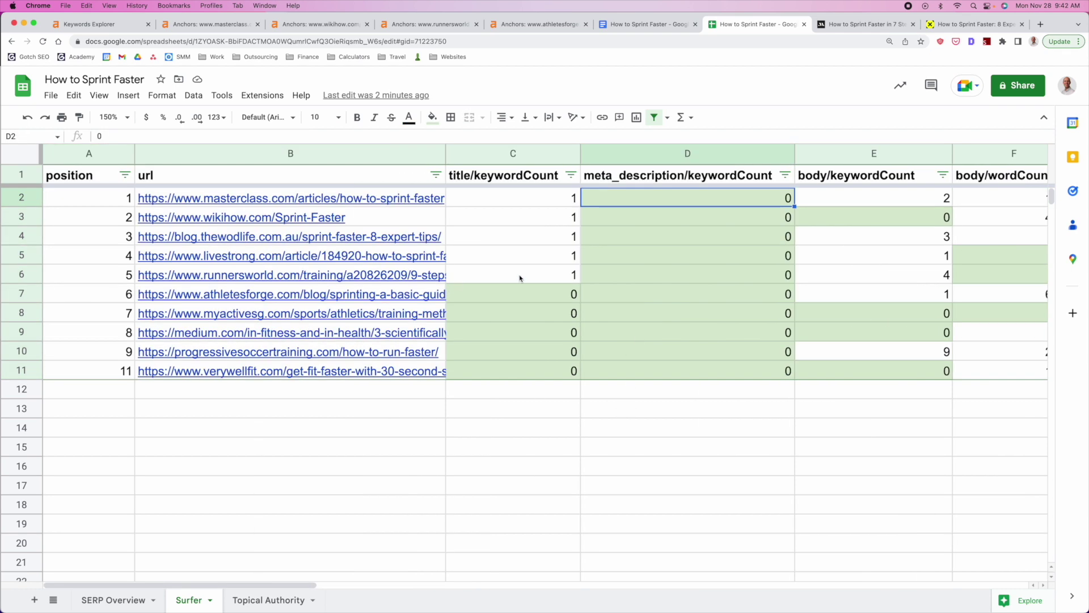
Review the body/keywordCount column, matching the wikiHow row to its URL and checking the lowest-count pages
scroll(520, 278, "right", 2)
left_click(497, 220)
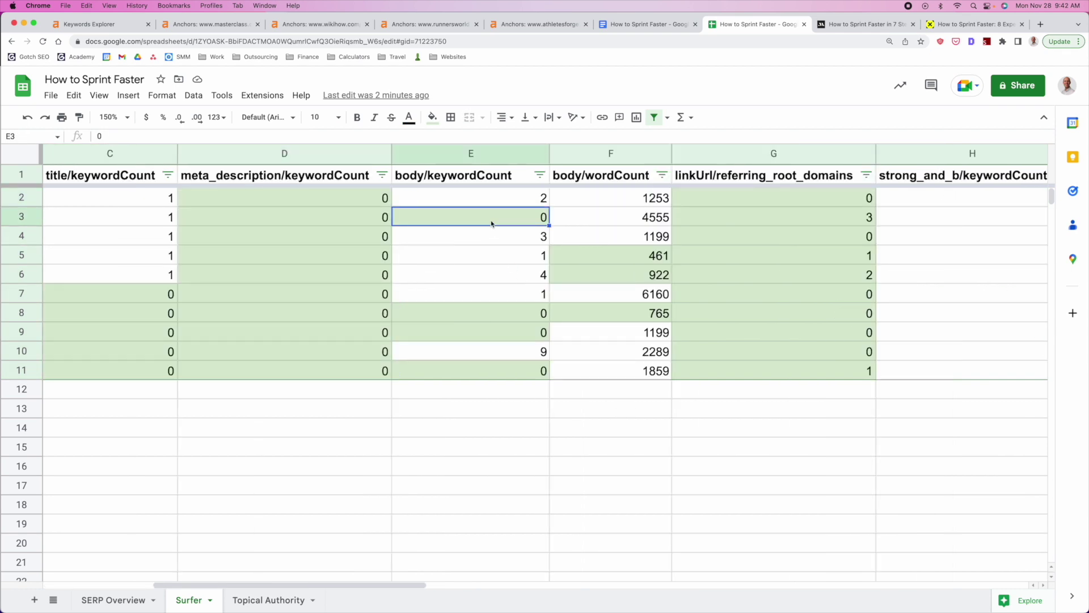
left_click(476, 180)
left_click(478, 218)
scroll(211, 226, "left", 5)
left_click(319, 216)
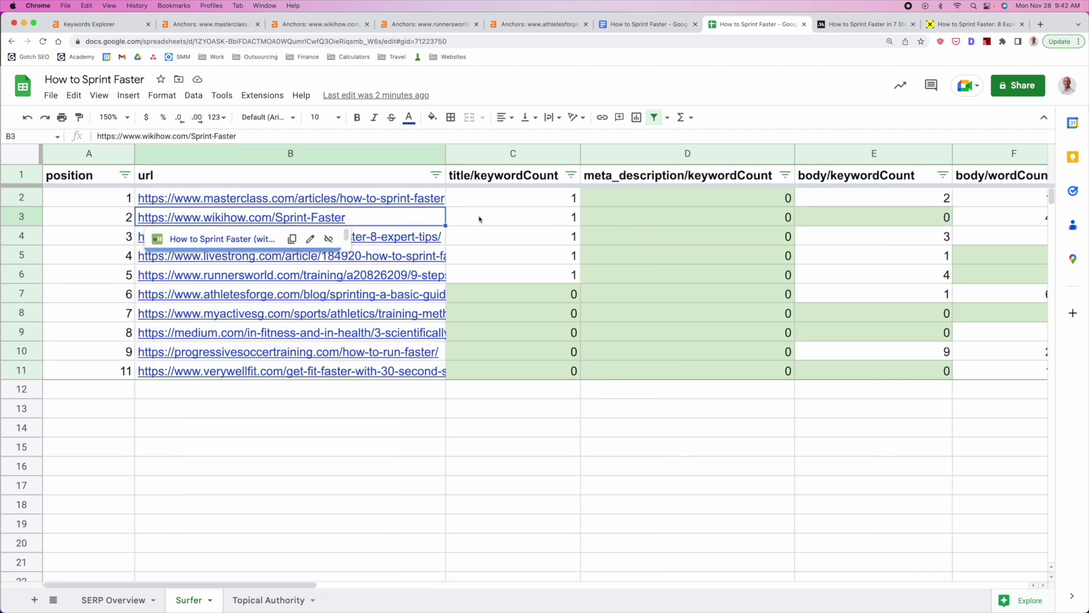
scroll(803, 218, "right", 2)
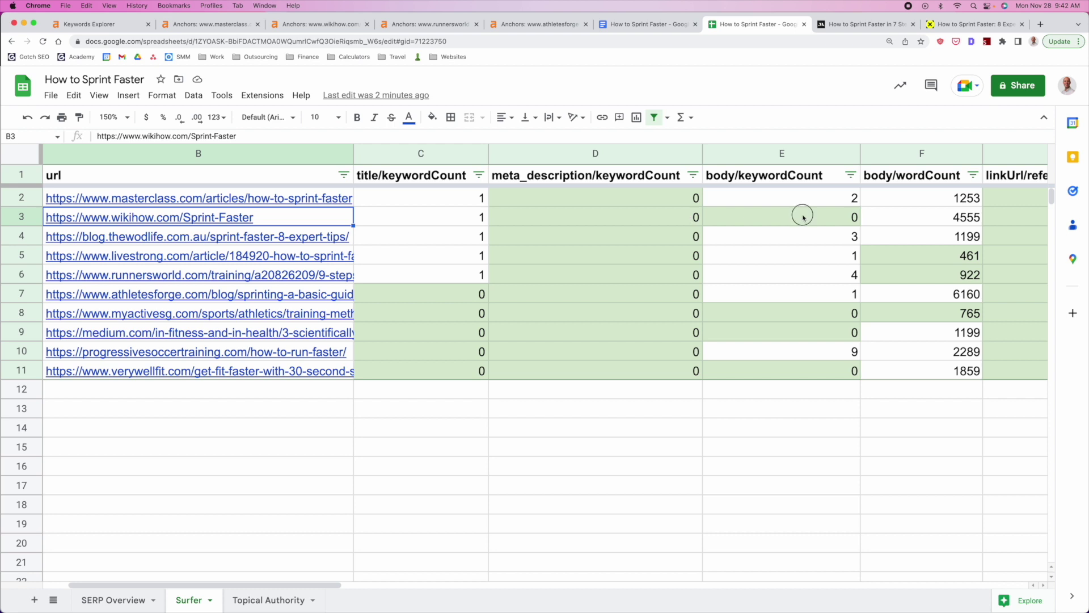
left_click(804, 218)
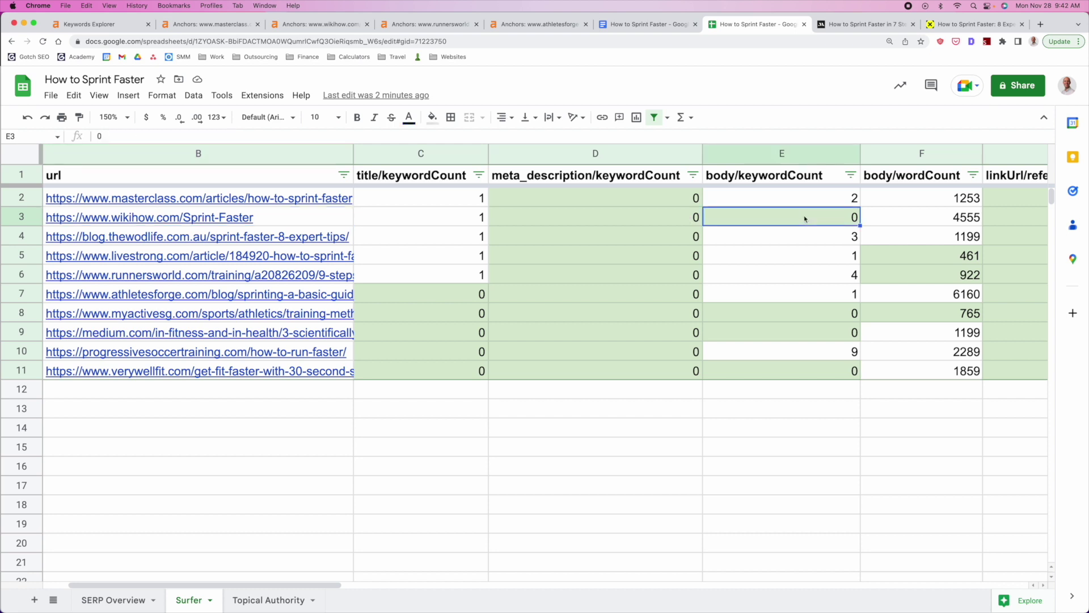
left_click(817, 316)
scroll(792, 351, "right", 2)
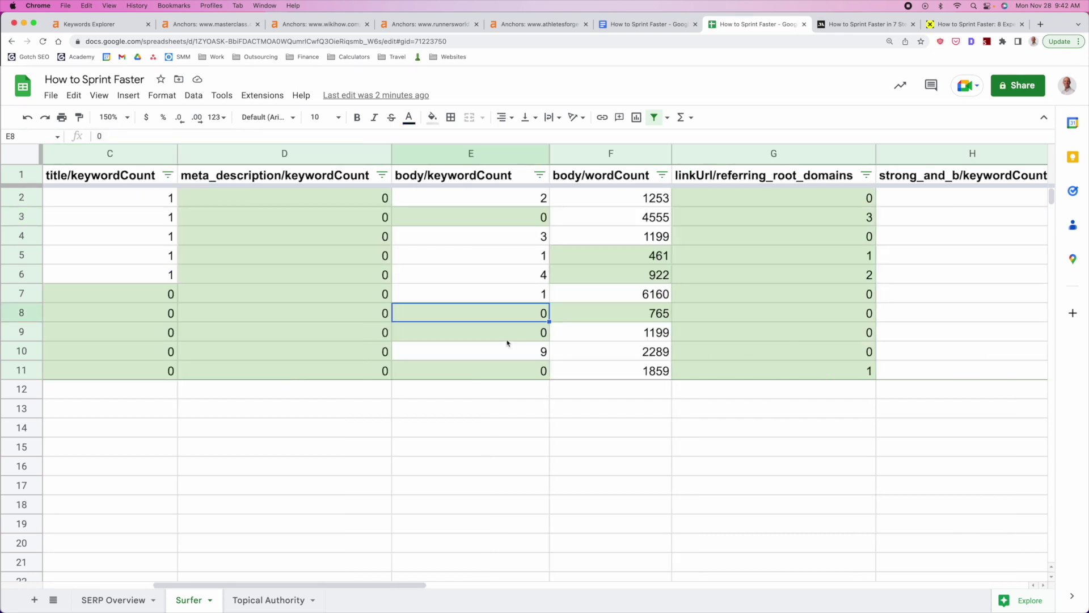
left_click(500, 260)
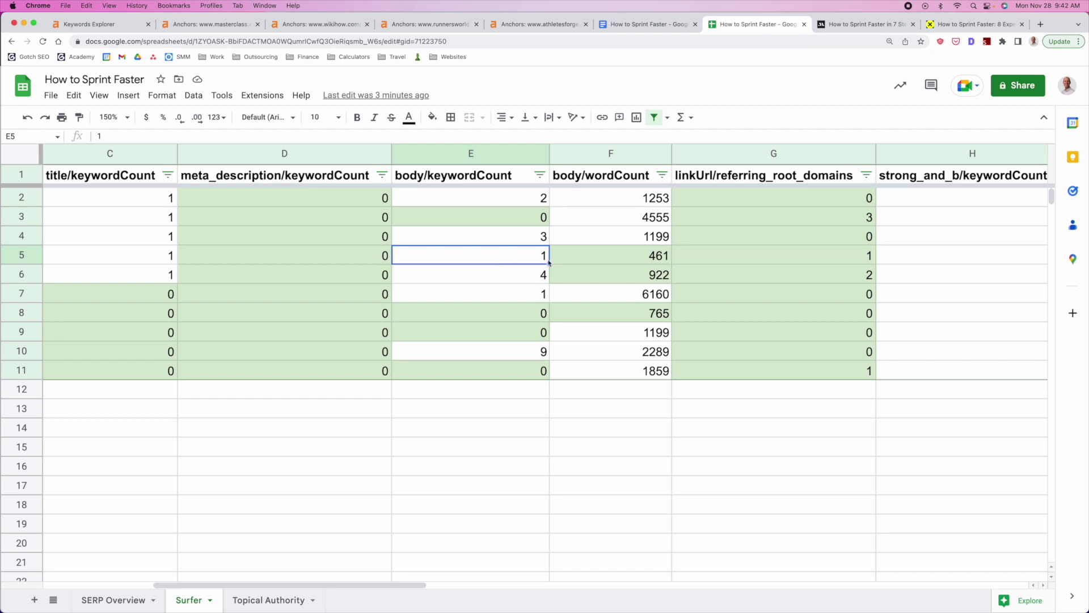
Compare the pages' body/wordCount values, focusing on the shortest articles in rows 5, 6 and 8
scroll(570, 255, "right", 3)
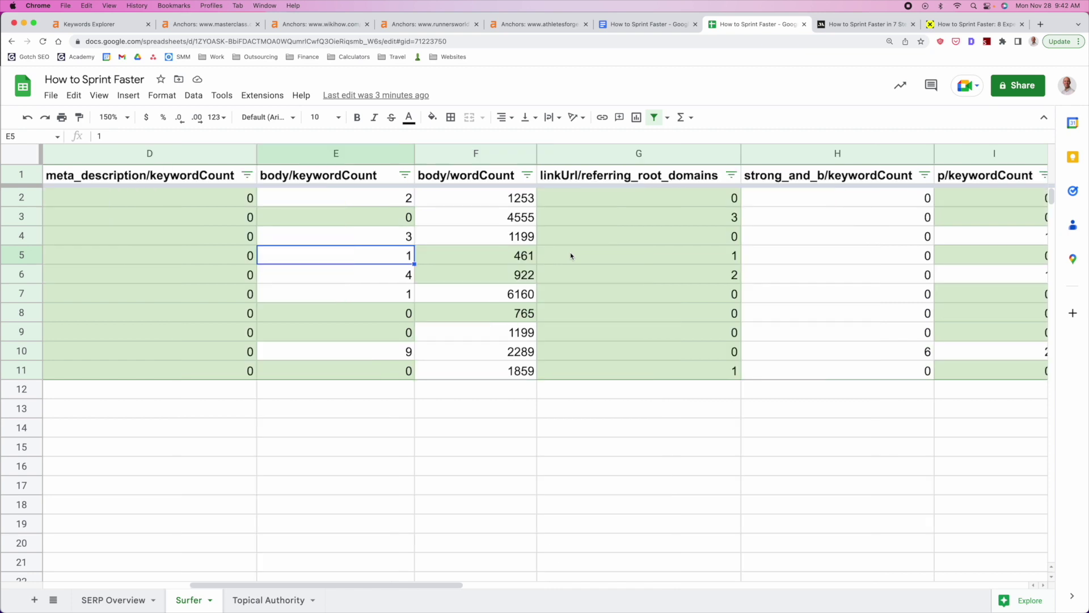
left_click(476, 153)
left_click(502, 221)
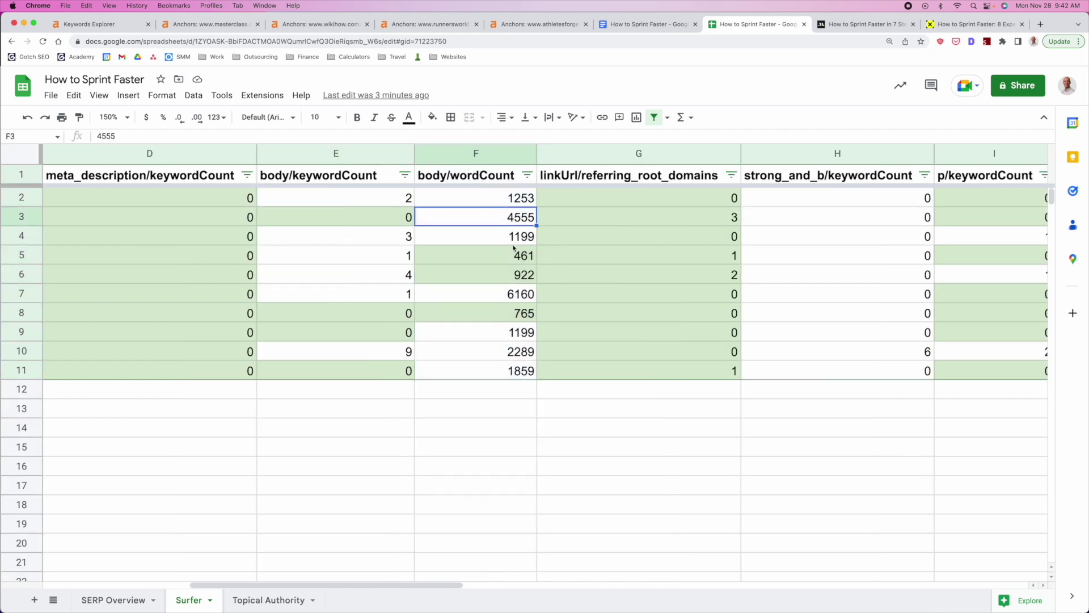
scroll(520, 205, "left", 3)
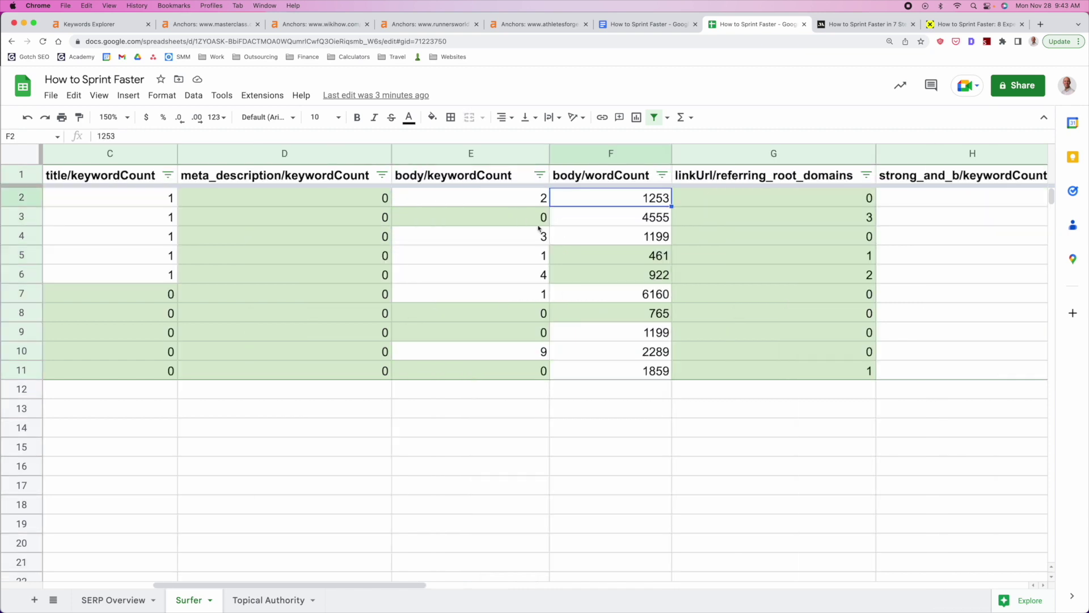
left_click(640, 239)
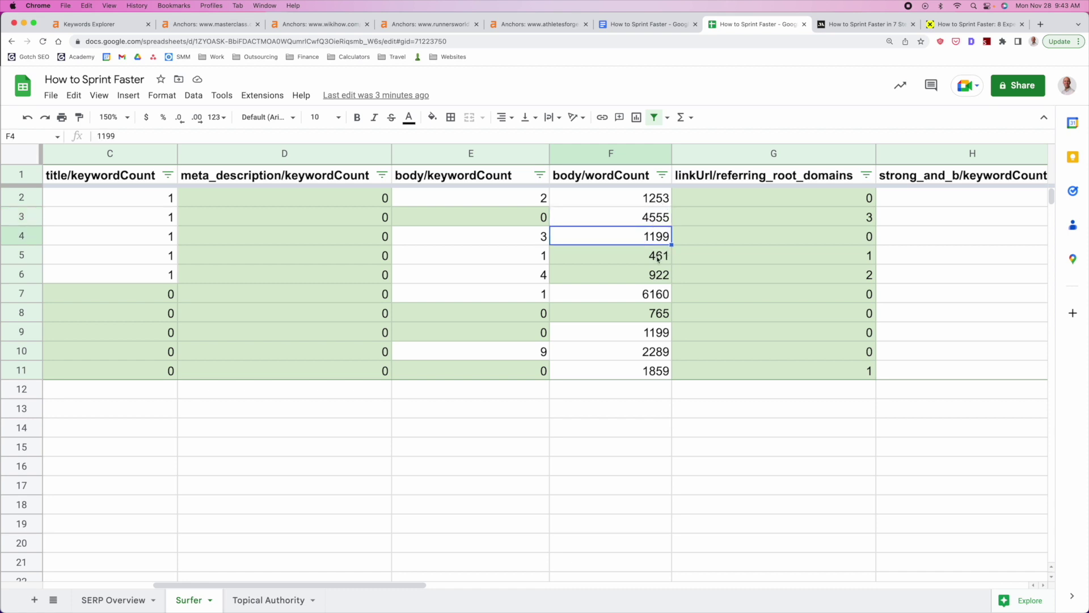
left_click_drag(659, 259, 660, 277)
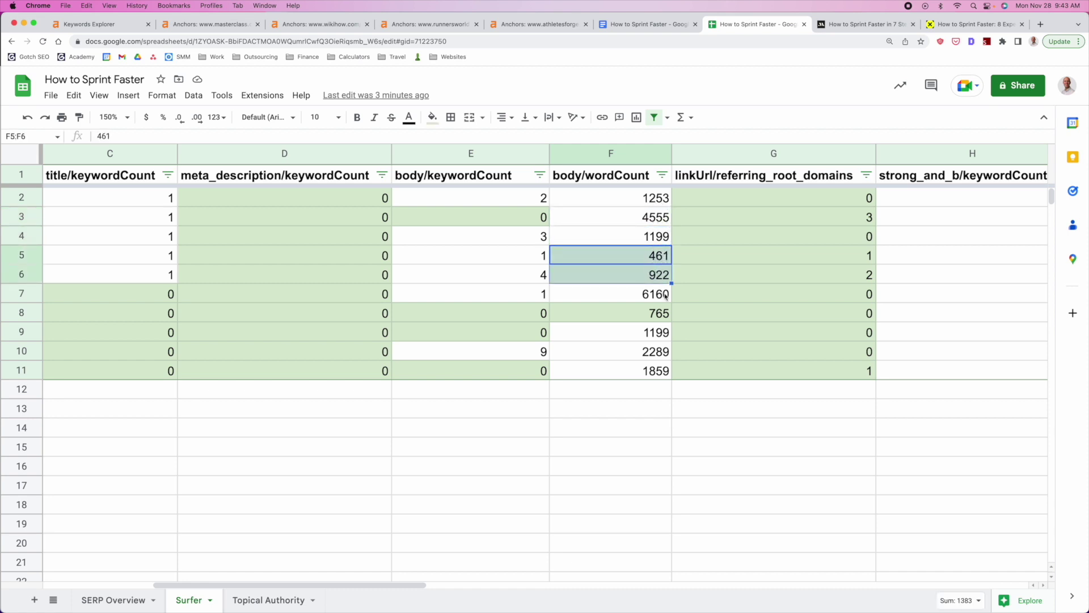
left_click(658, 313)
key("Up")
key("Up")
key("Up")
key("Down")
left_click(659, 314)
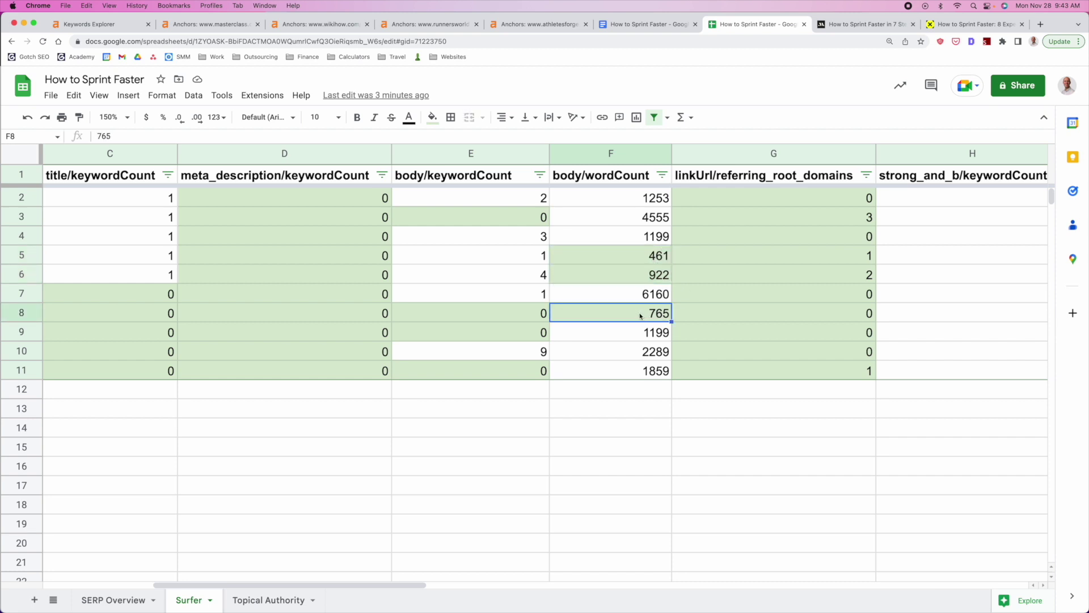
left_click(654, 255)
Identify the livestrong.com page in row 5 and review its on-page factors, particularly body/wordCount
scroll(653, 256, "left", 5)
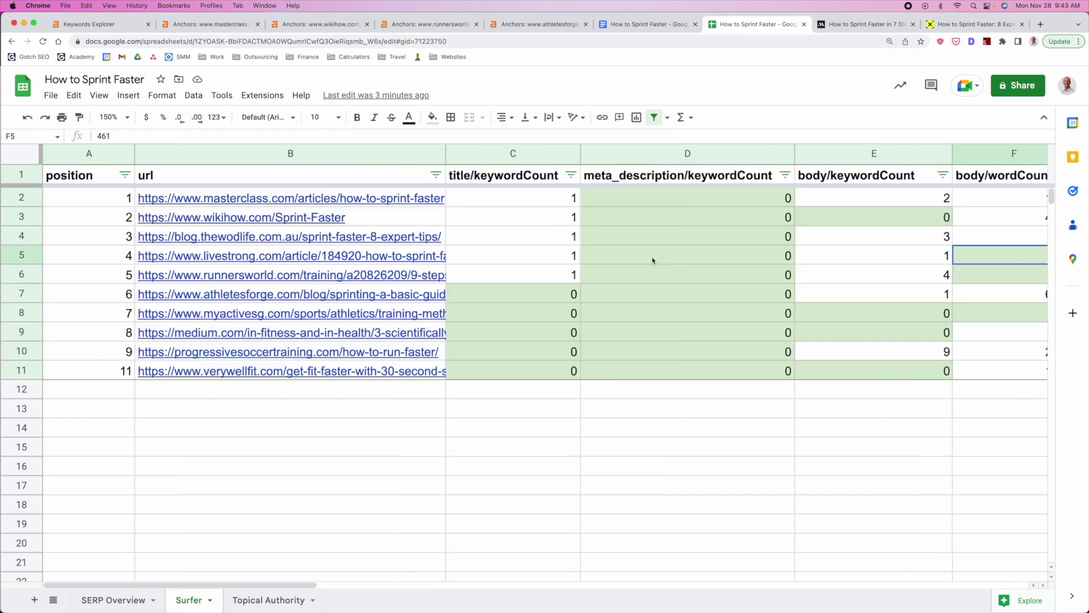
left_click(26, 260)
scroll(732, 258, "right", 10)
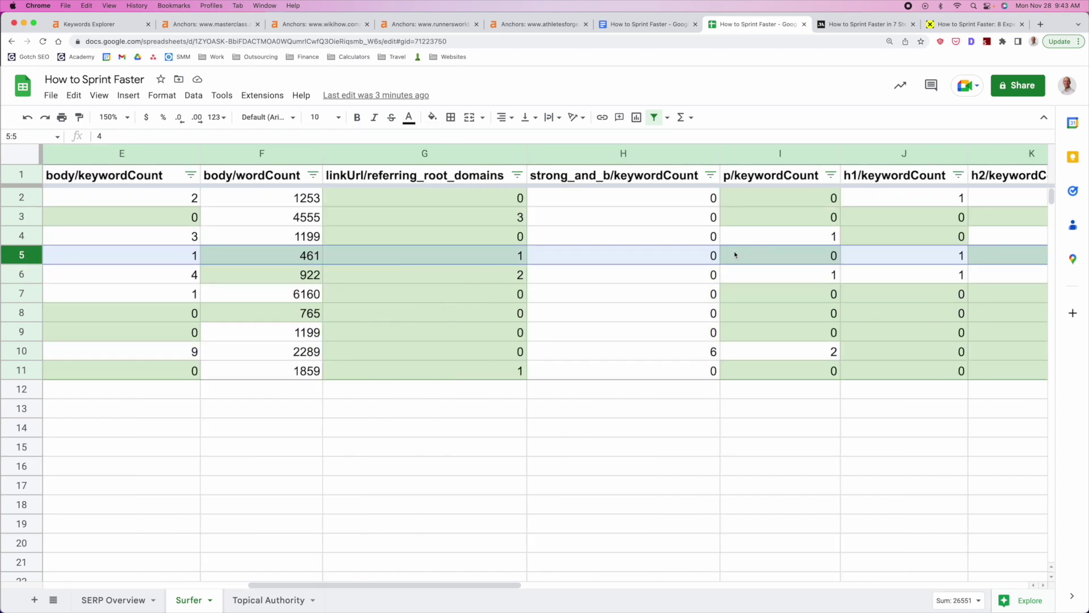
scroll(737, 261, "left", 8)
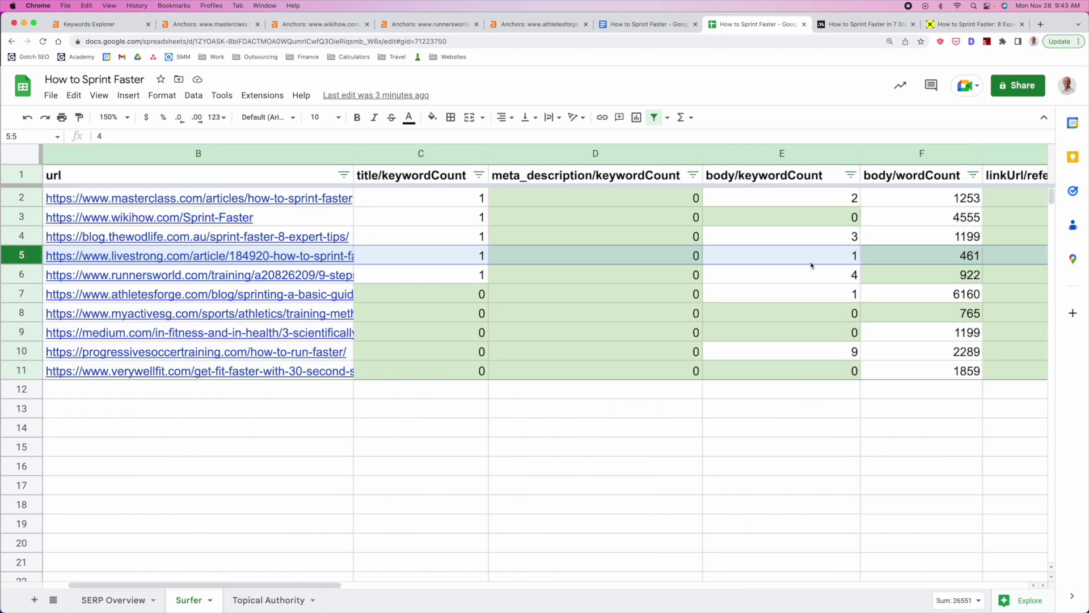
scroll(721, 261, "right", 3)
left_click(514, 261)
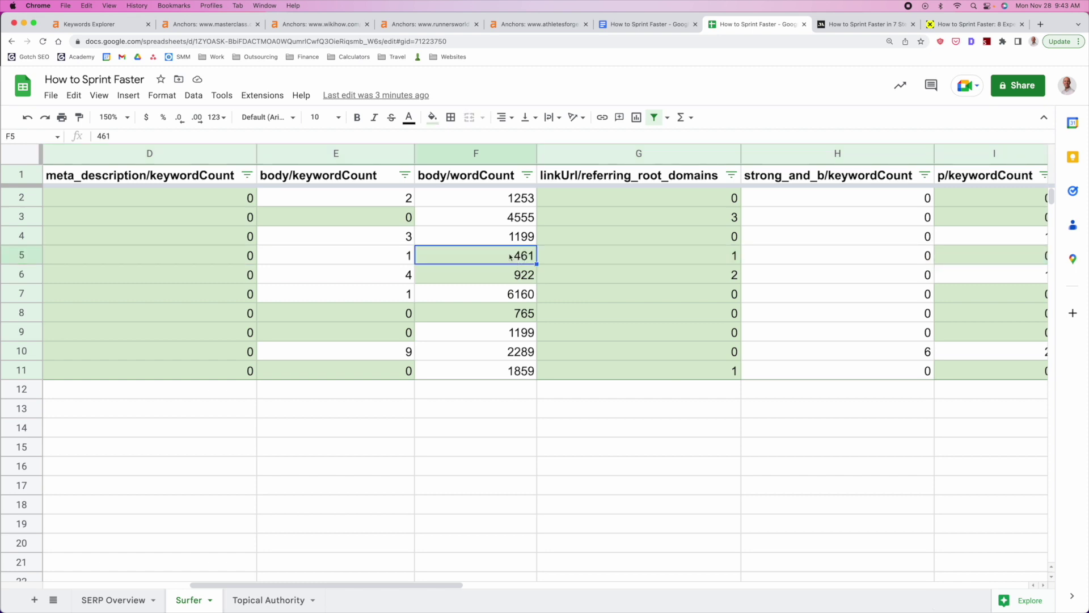
Review linkUrl/referring_root_domains for all the listed pages and bring the heading, above-the-fold and URL keyword columns into view
left_click(602, 230)
scroll(602, 226, "right", 2)
left_click_drag(514, 199, 508, 368)
scroll(495, 284, "right", 4)
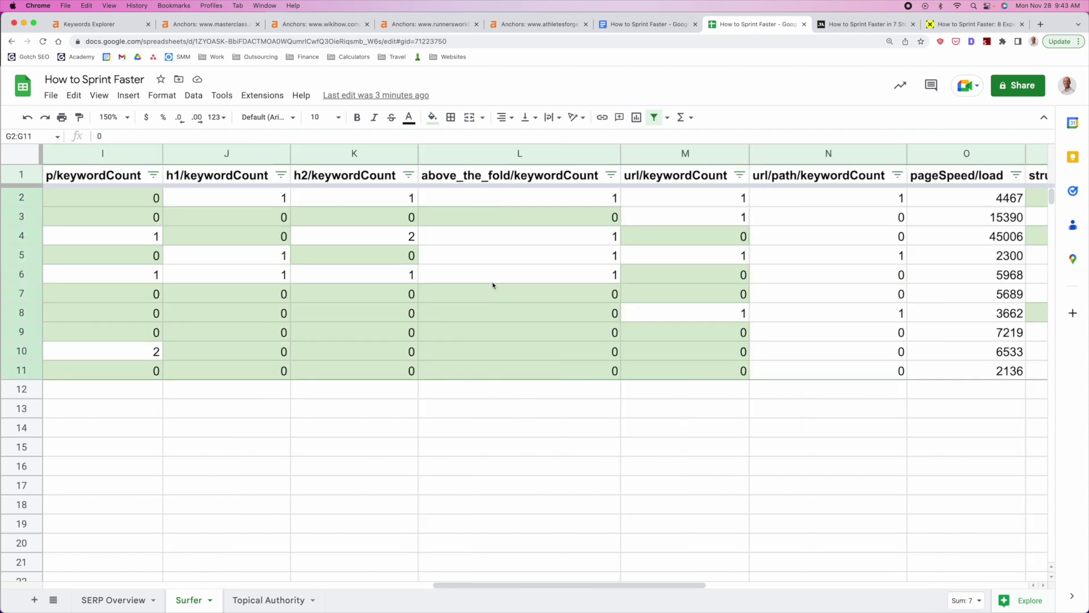
Review the strong_and_b/keywordCount column for all listed pages, focusing on the value in row 10
scroll(471, 286, "left", 4)
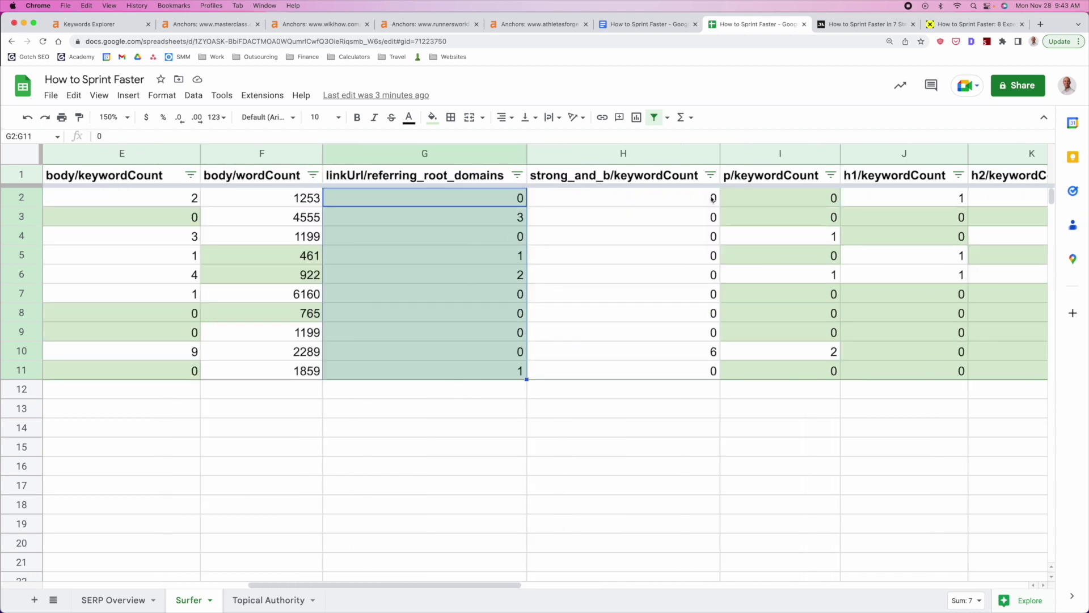
left_click(667, 199)
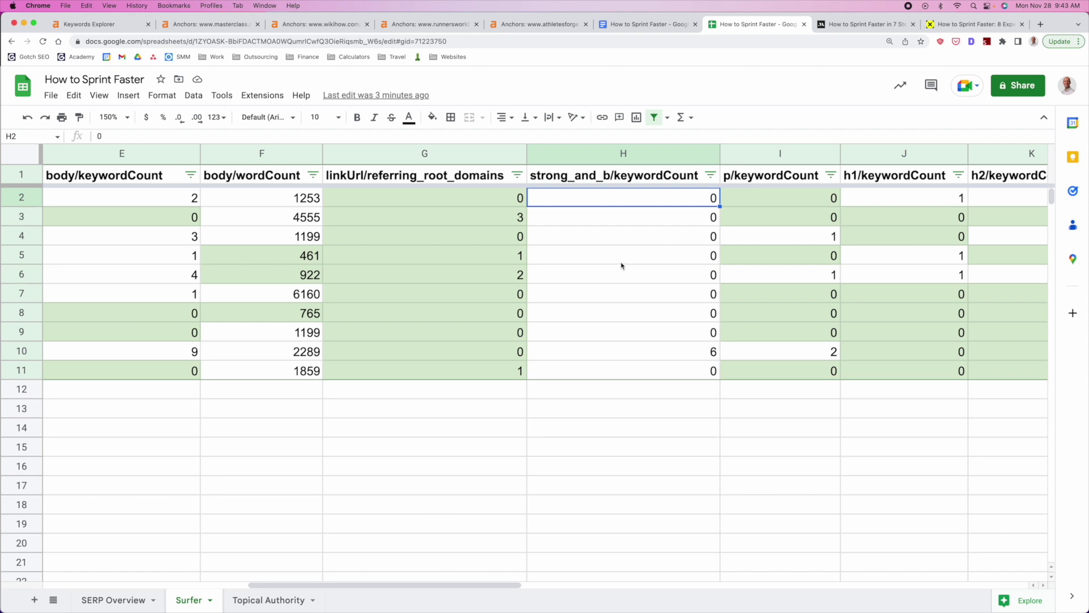
left_click(624, 151)
scroll(618, 241, "right", 5)
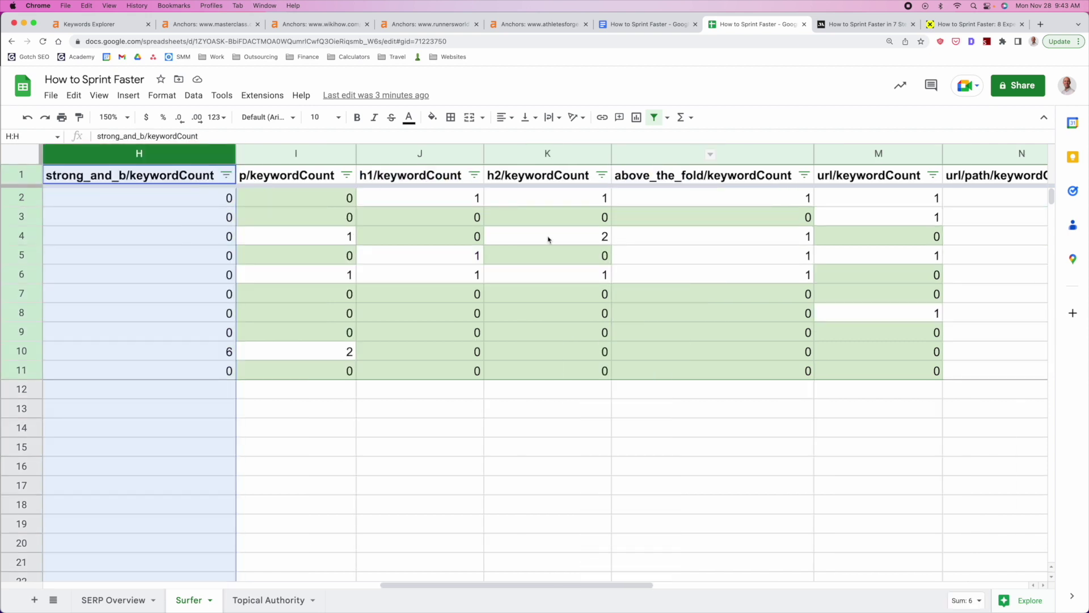
scroll(600, 241, "left", 4)
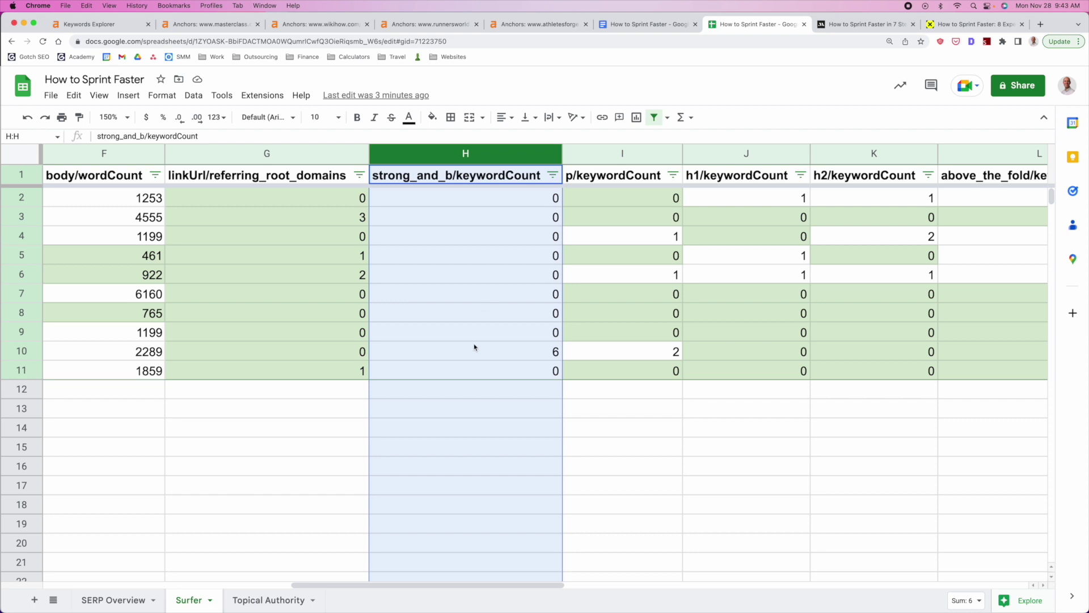
left_click(462, 352)
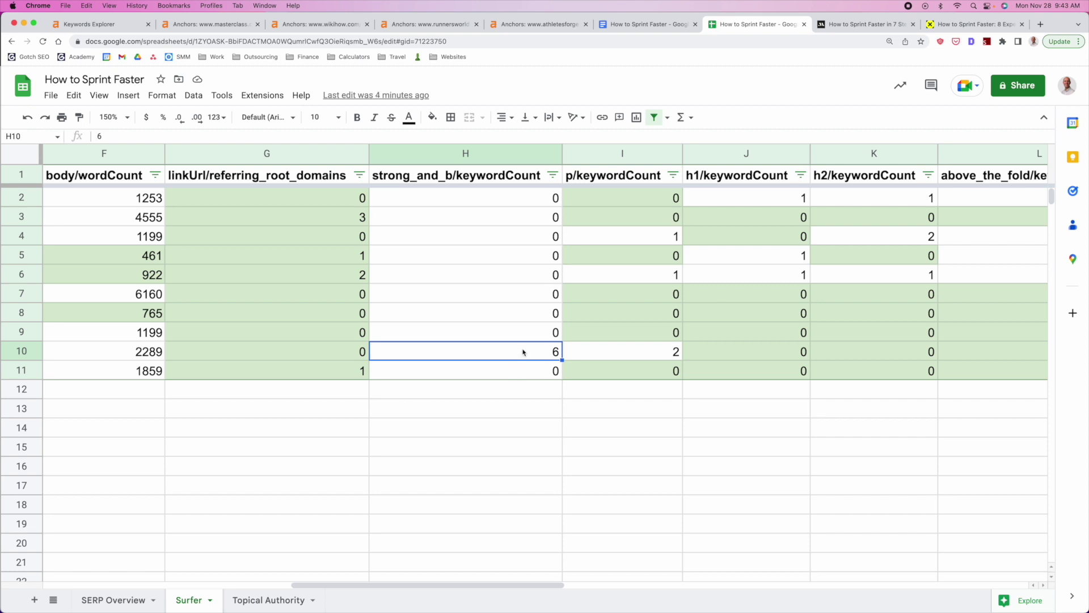
Open the progressivesoccertraining.com page from row 10 and look through the article for bolded uses of the keyword
scroll(523, 353, "left", 10)
left_click(320, 358)
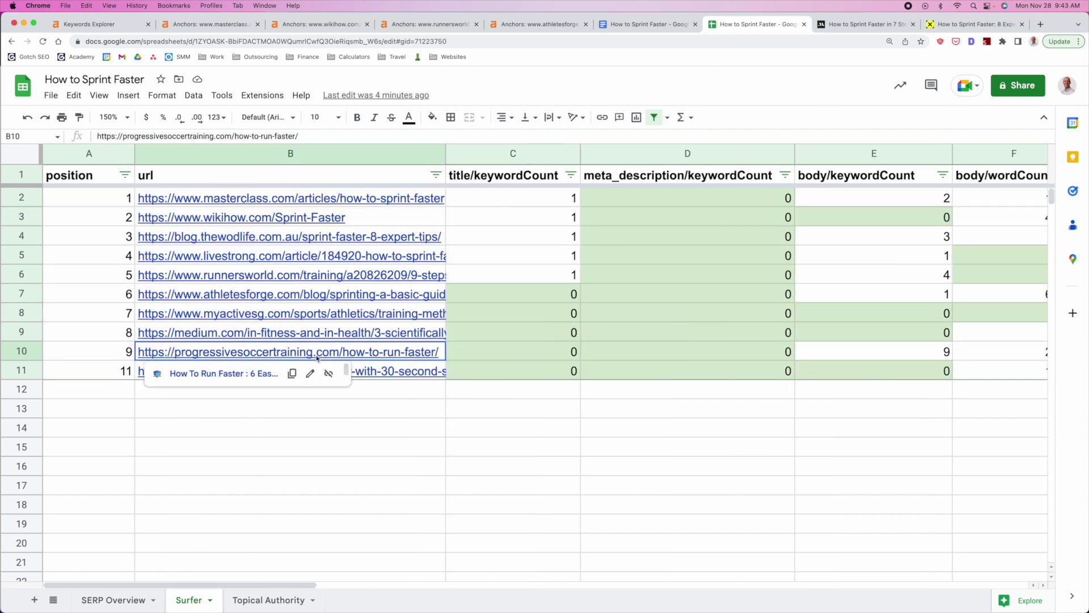
left_click(230, 374)
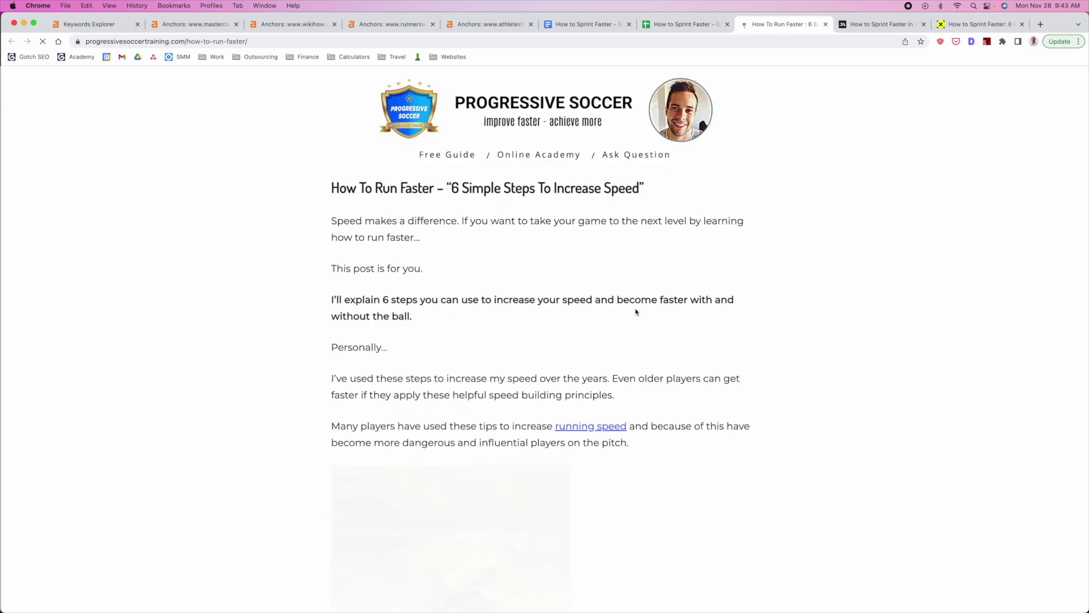
scroll(761, 328, "down", 15)
scroll(749, 322, "down", 20)
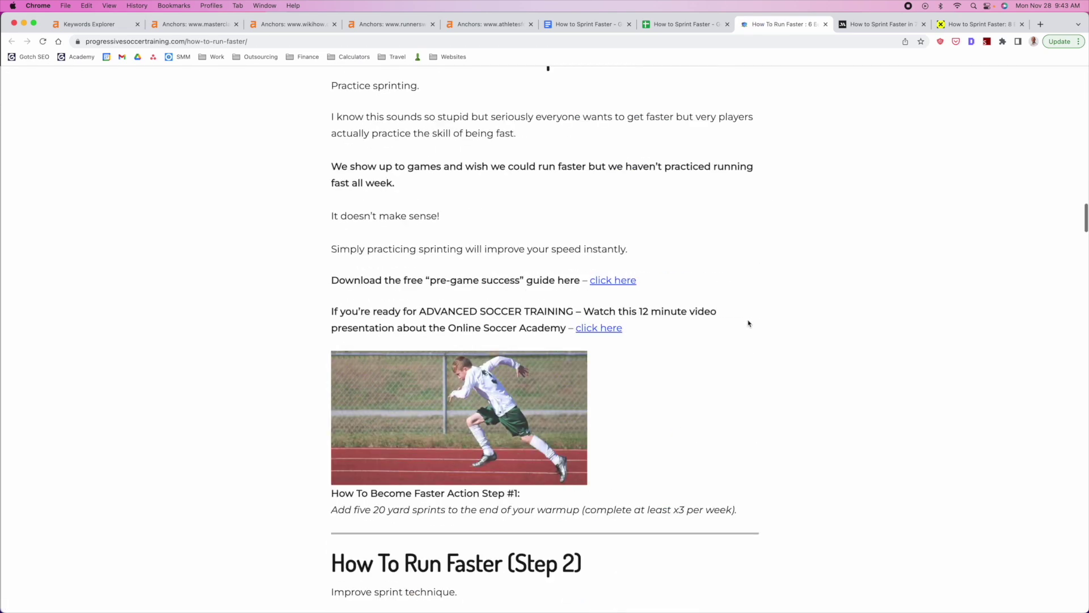
scroll(747, 322, "down", 20)
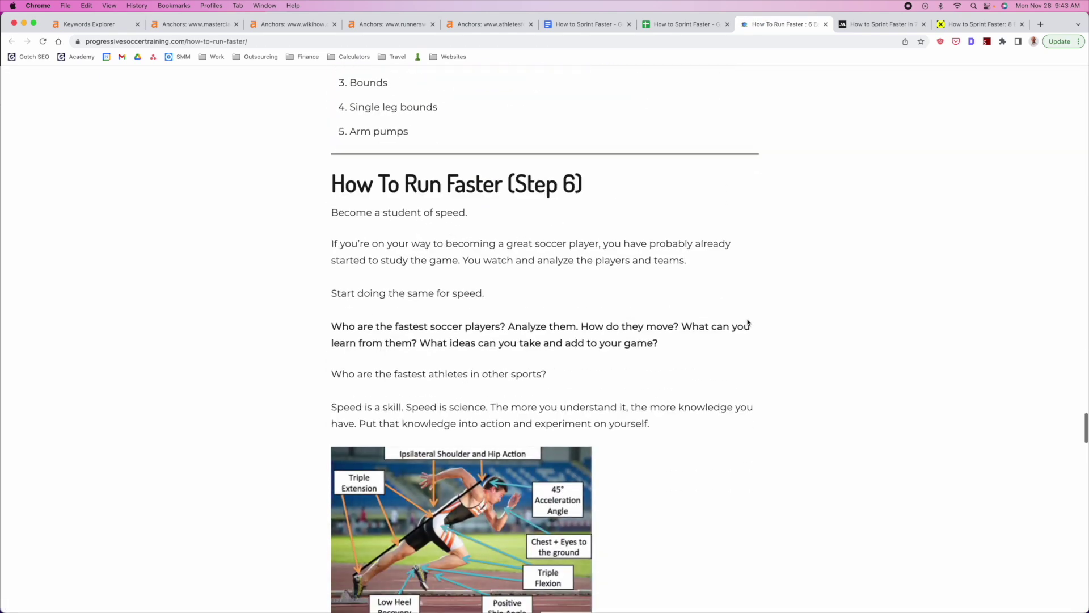
scroll(747, 322, "up", 6)
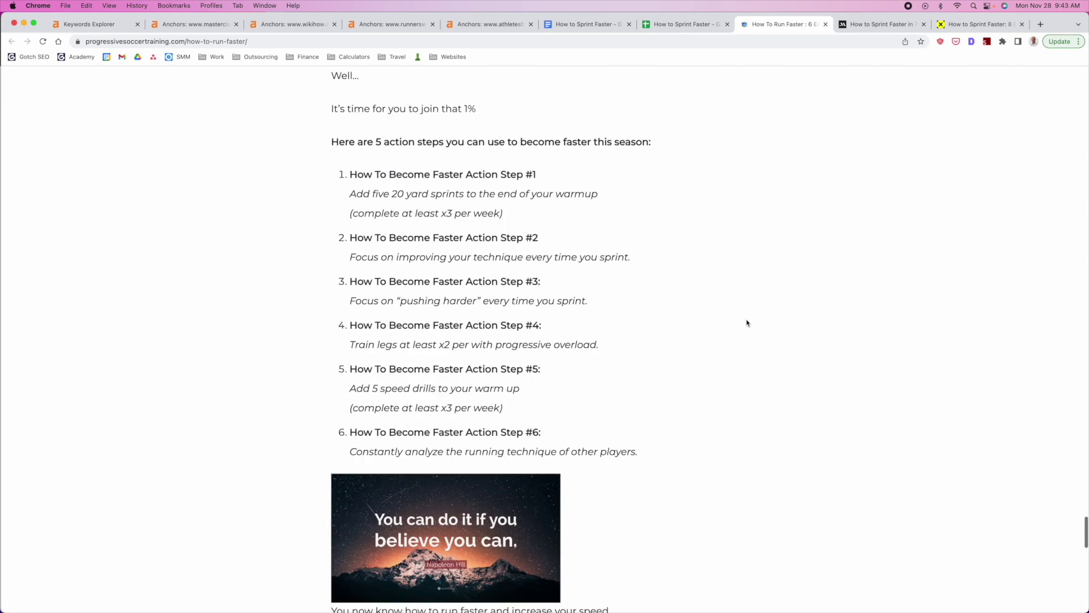
scroll(746, 322, "down", 20)
scroll(746, 319, "up", 2)
scroll(683, 328, "down", 5)
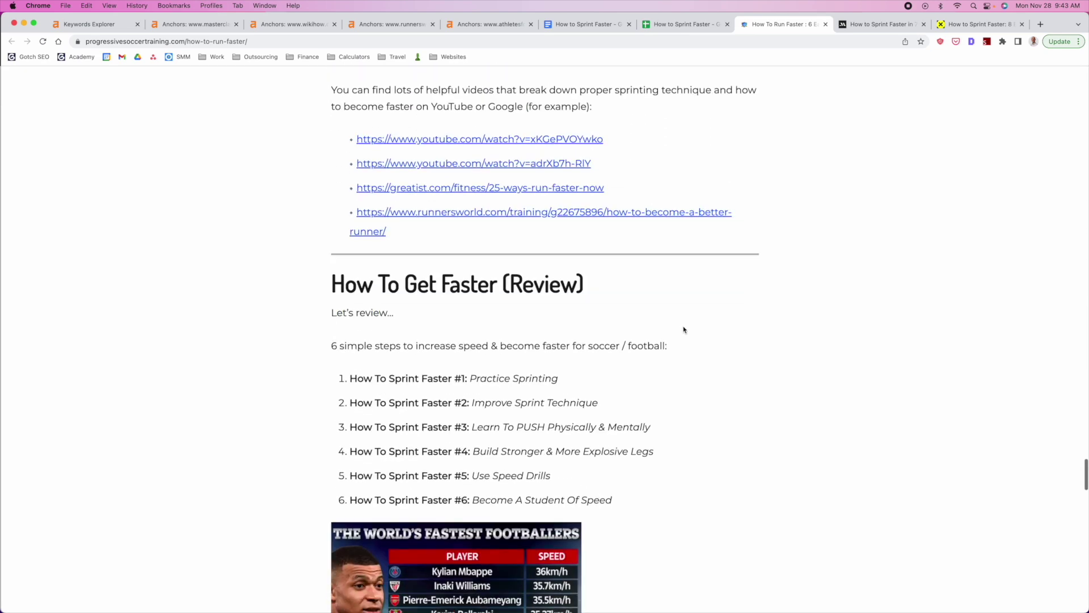
Examine the bolded "How To Sprint Faster" phrases in the list under "How To Get Faster (Review)"
scroll(360, 397, "down", 2)
left_click_drag(349, 315, 479, 315)
scroll(490, 336, "down", 1)
left_click(477, 313)
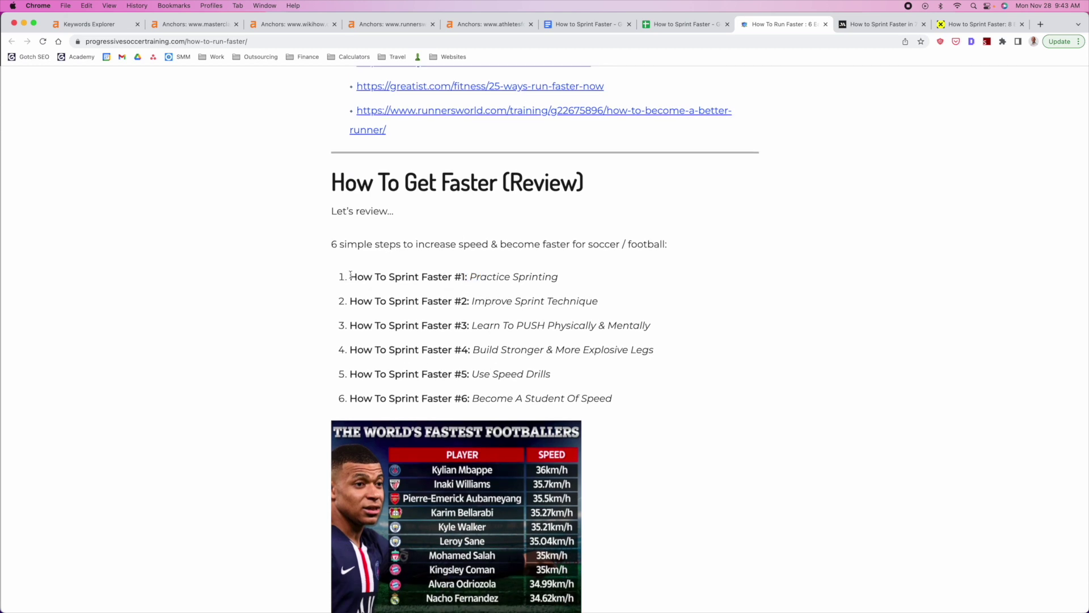
left_click_drag(348, 277, 468, 277)
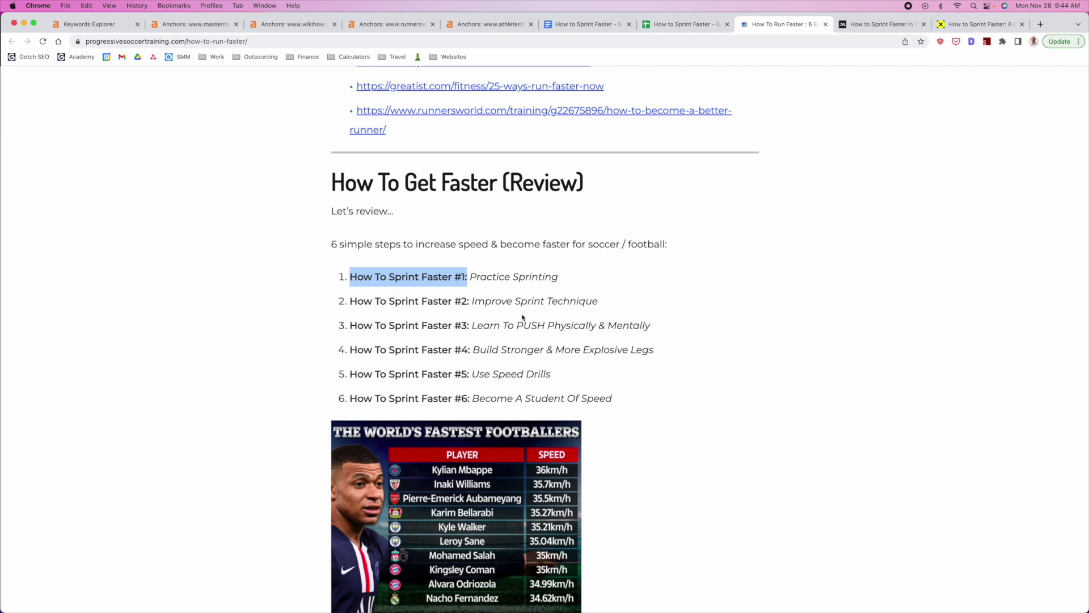
scroll(519, 316, "down", 2)
scroll(708, 307, "up", 2)
left_click(404, 245)
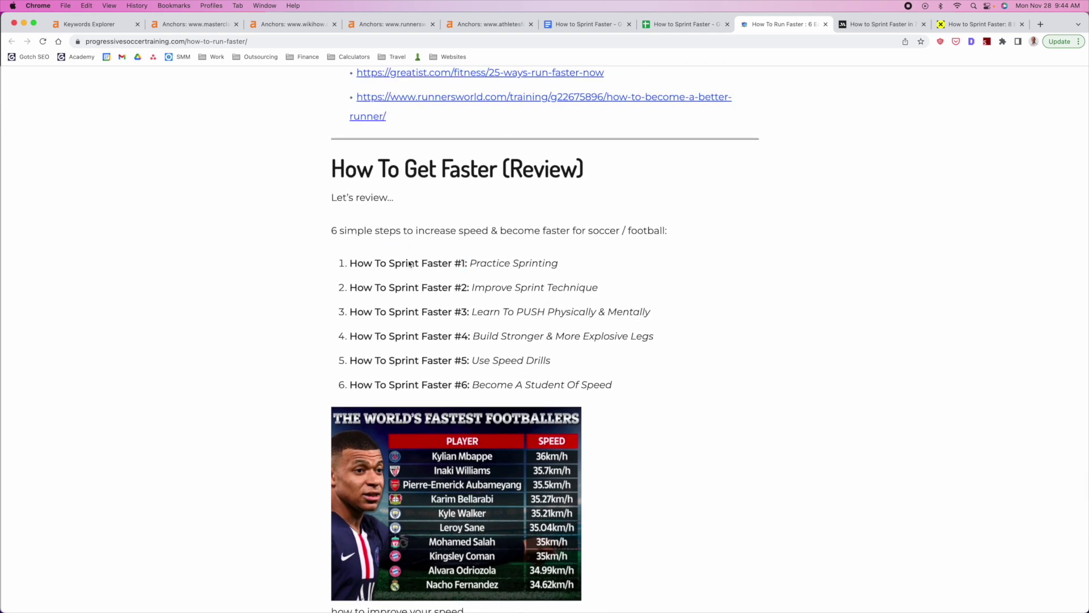
Return to the How to Sprint Faster spreadsheet and recheck the strong_and_b/keywordCount values of the other pages
left_click(684, 24)
scroll(637, 352, "right", 10)
left_click(642, 312)
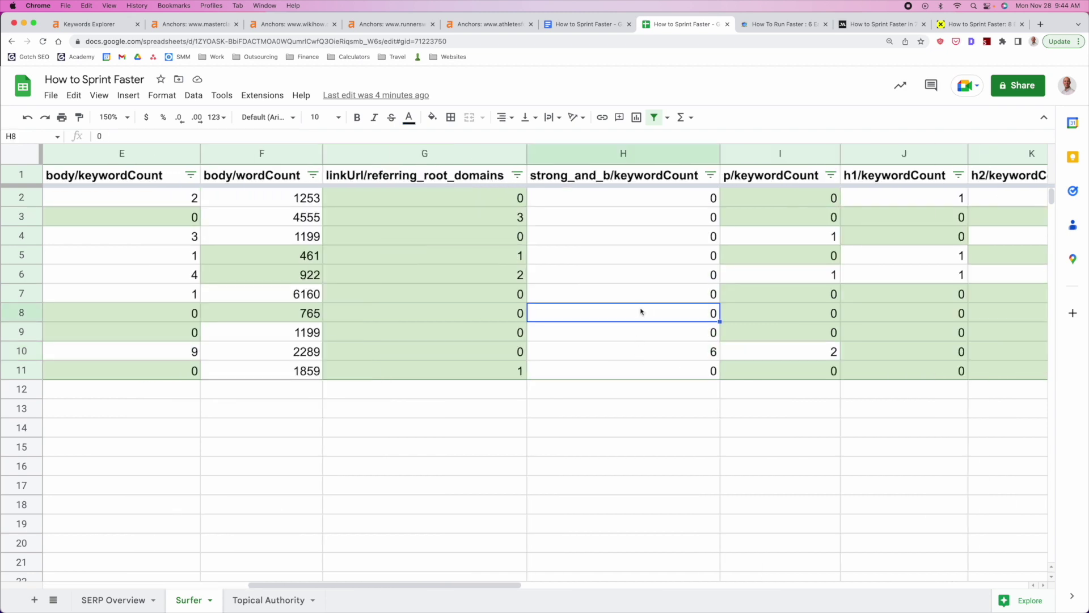
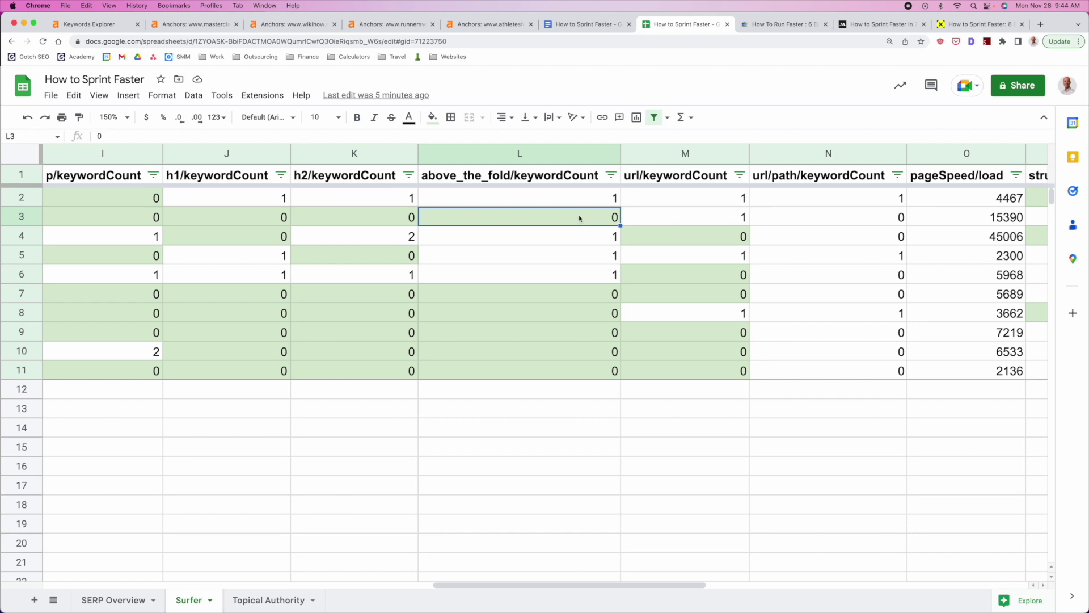
Open the wikiHow Sprint-Faster page listed in row 3 of the Surfer sheet
scroll(577, 221, "left", 10)
left_click(291, 222)
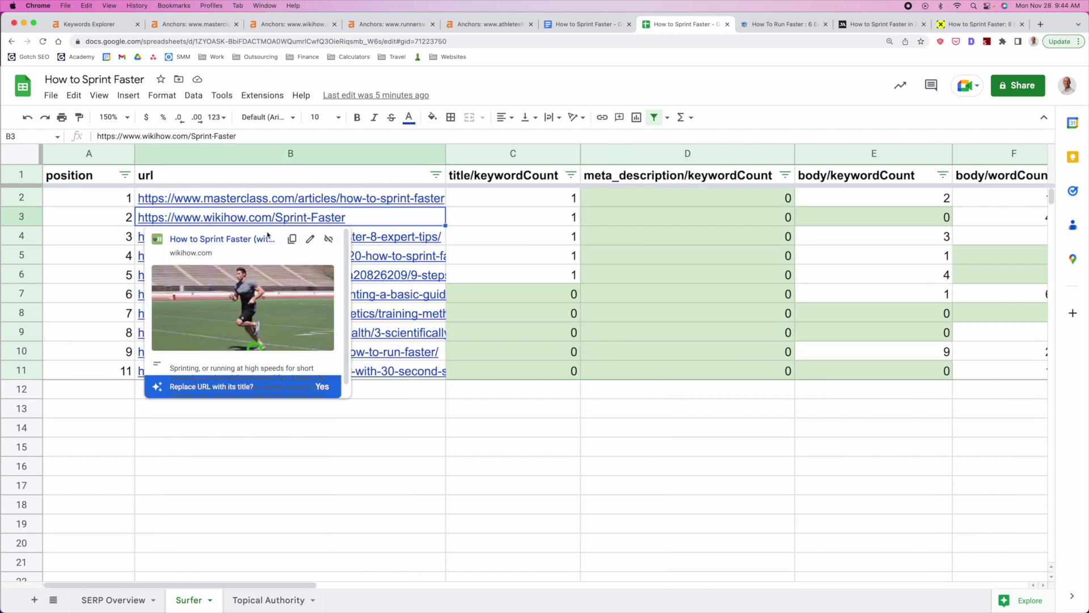
left_click(258, 239)
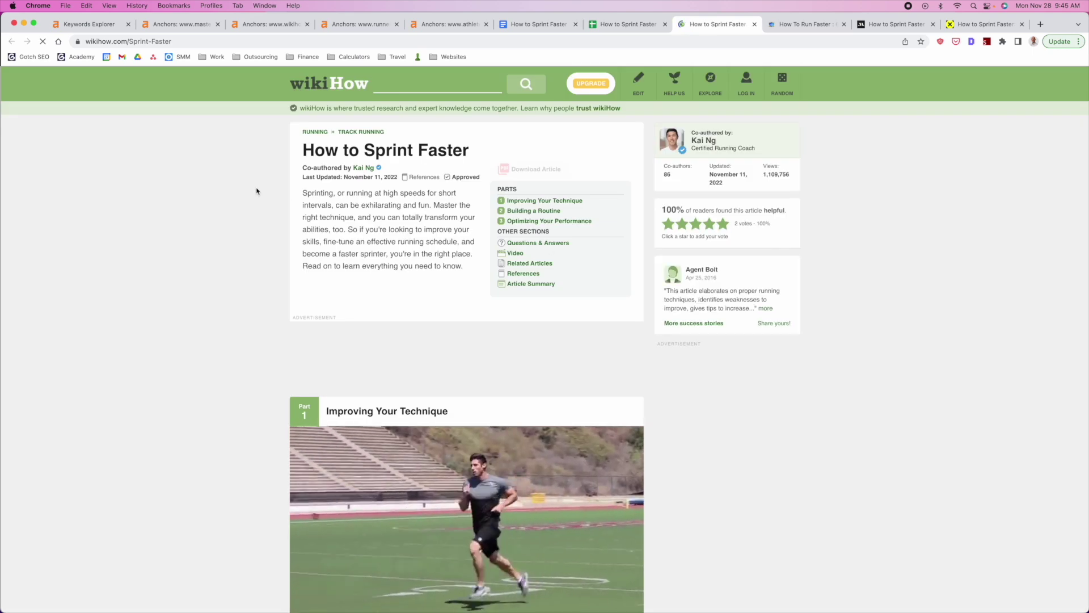
Search the wikiHow article for "how to sprint faster" and check whether its introduction uses the phrase
key("super+f")
type("how to s")
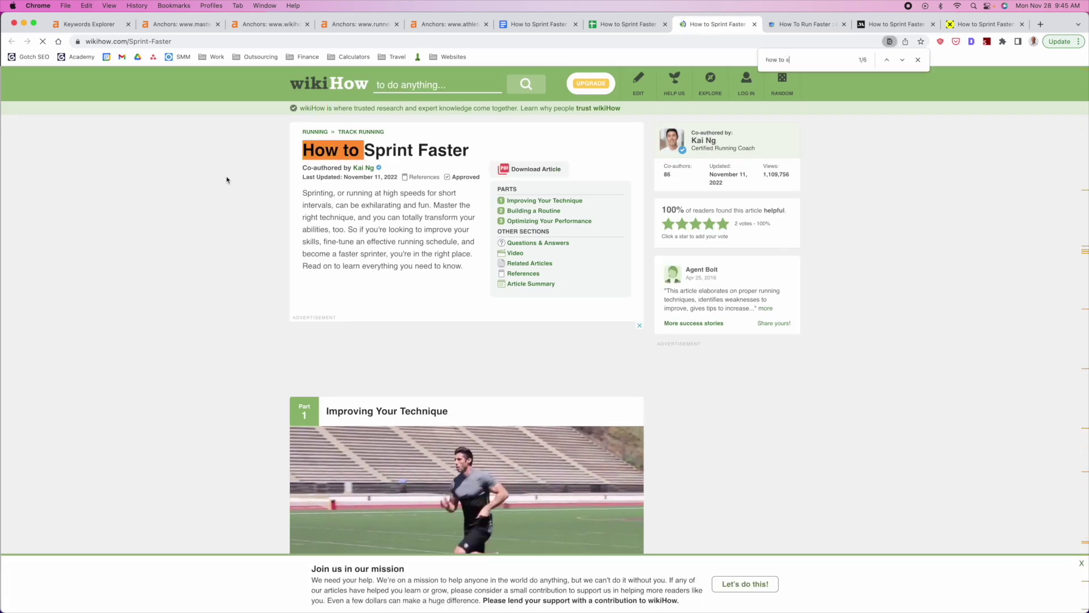
type("print faster")
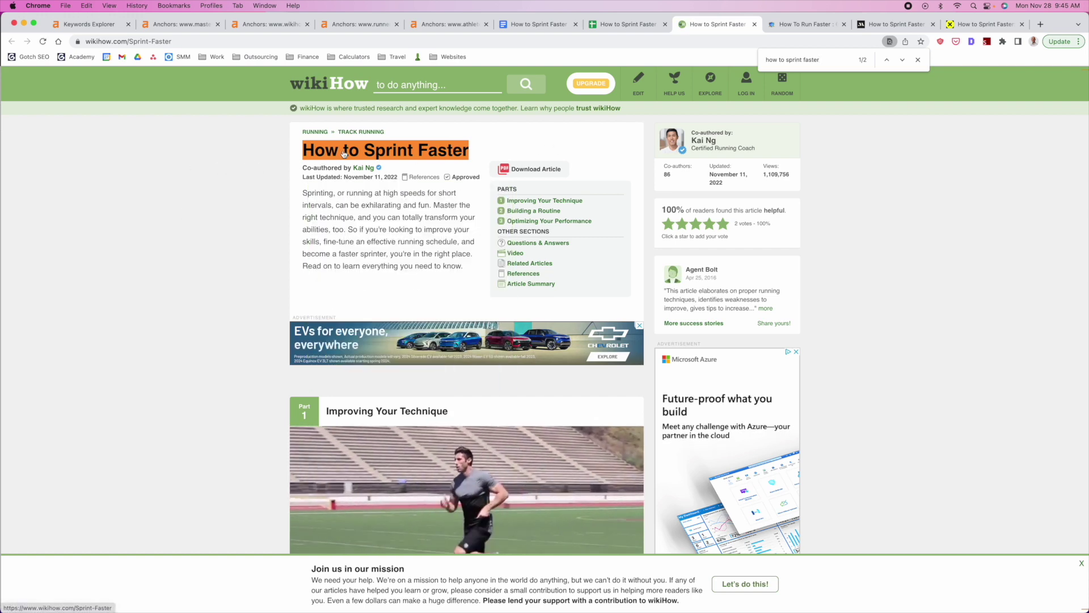
left_click_drag(303, 192, 464, 266)
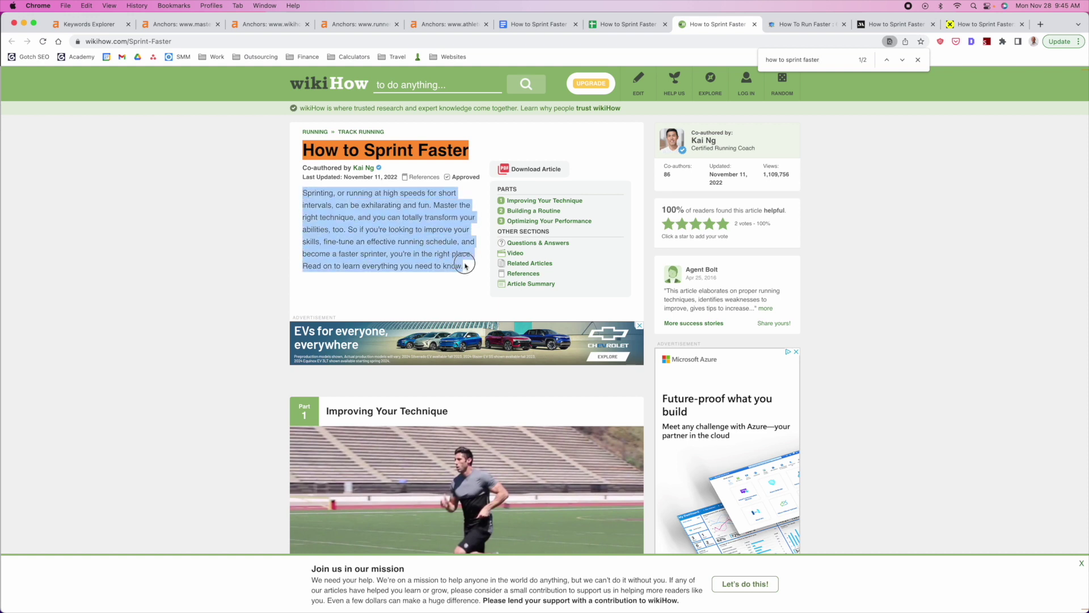
left_click(392, 238)
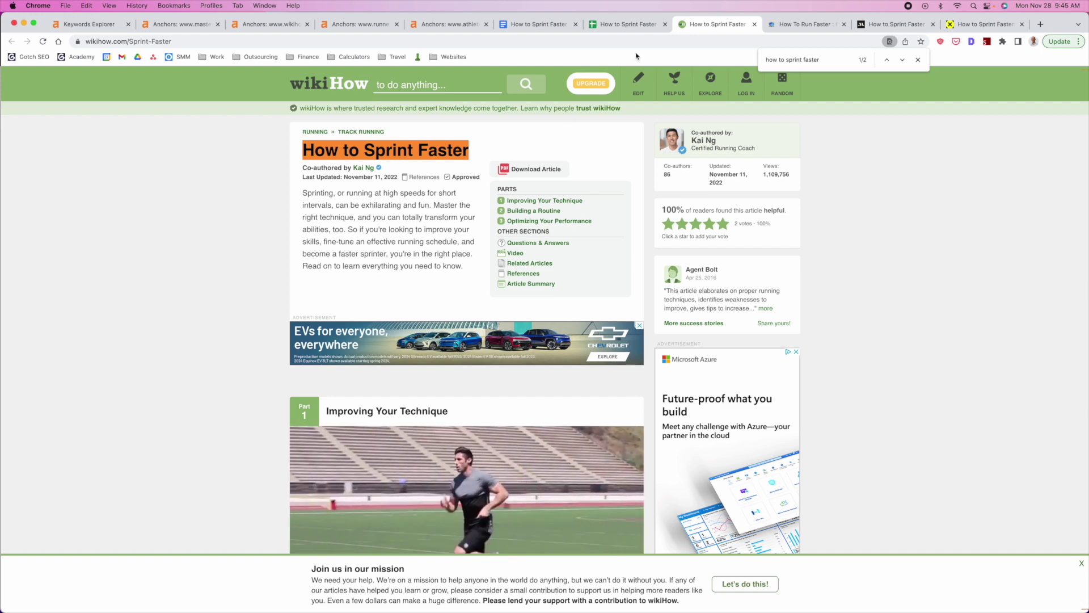
Return to the spreadsheet and review the above_the_fold/keywordCount and url/keywordCount columns, including rows 3, 4, 5 and 7
left_click(624, 24)
scroll(686, 302, "right", 5)
scroll(687, 302, "right", 5)
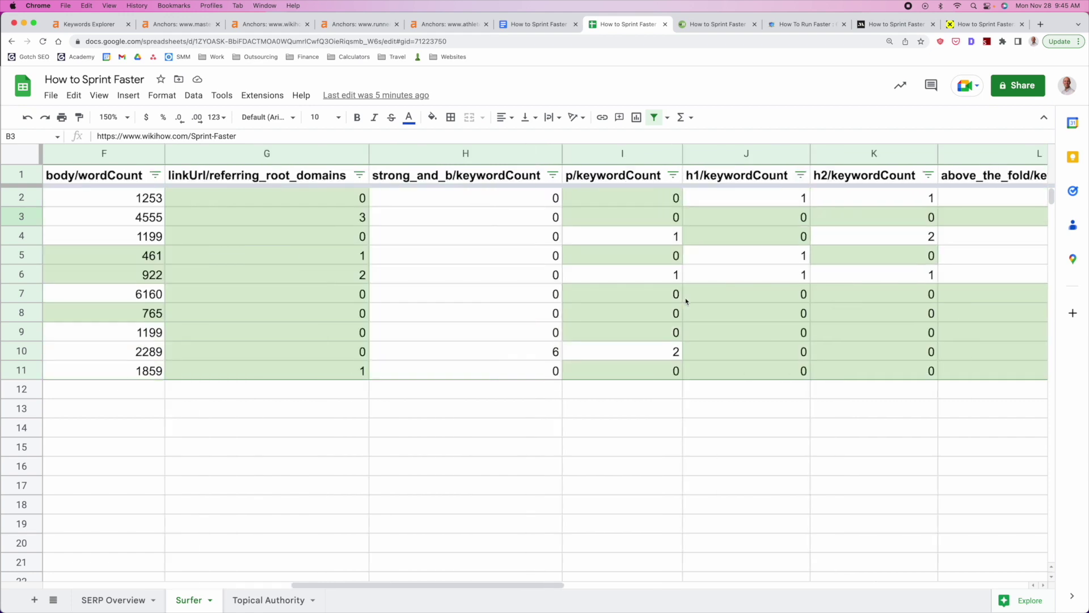
left_click(707, 260)
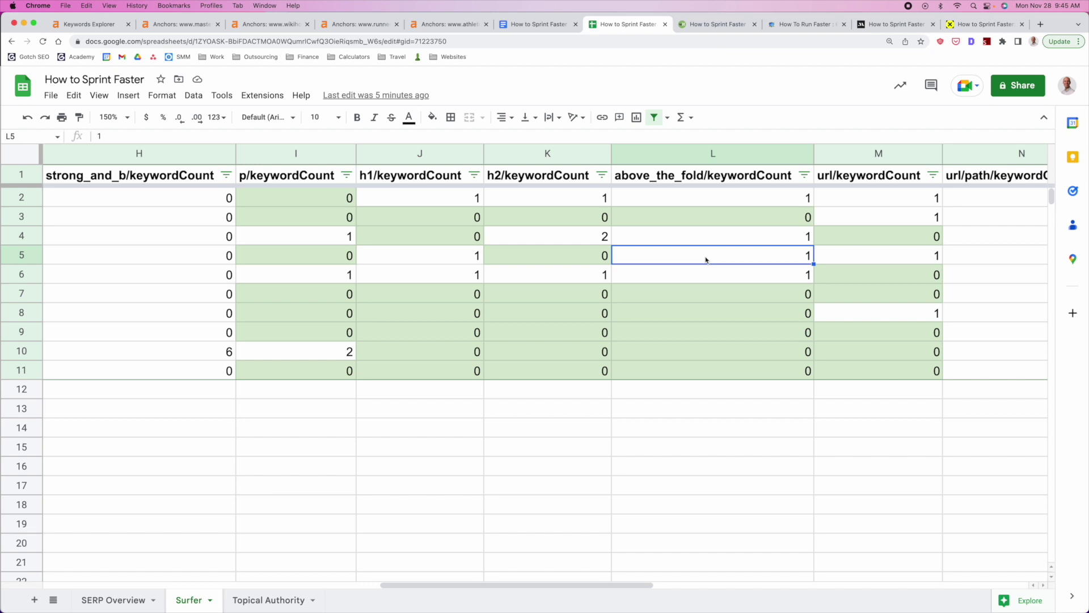
scroll(706, 260, "right", 3)
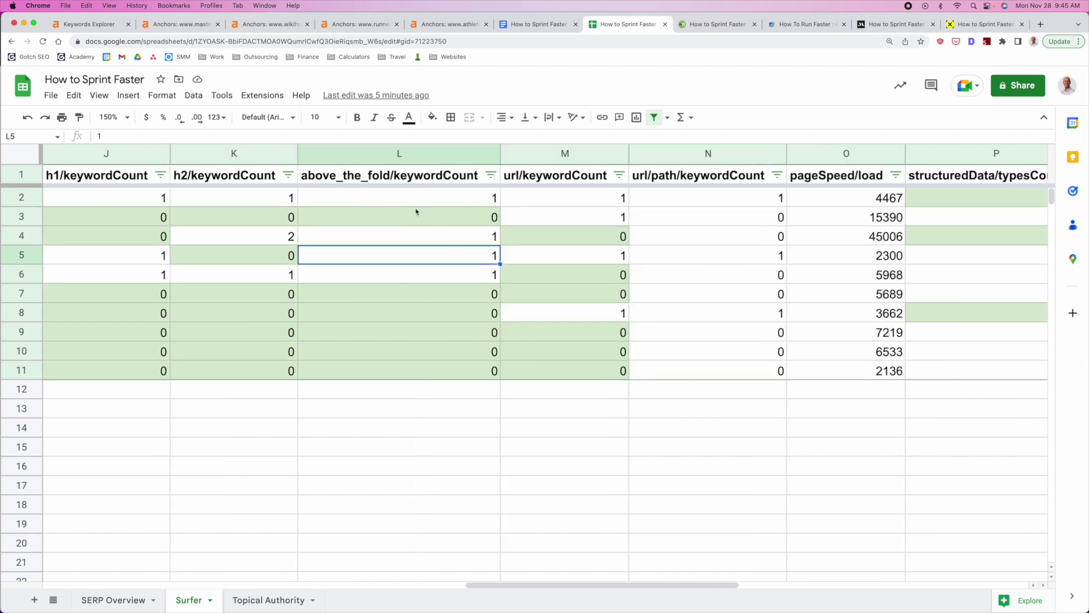
left_click(413, 300)
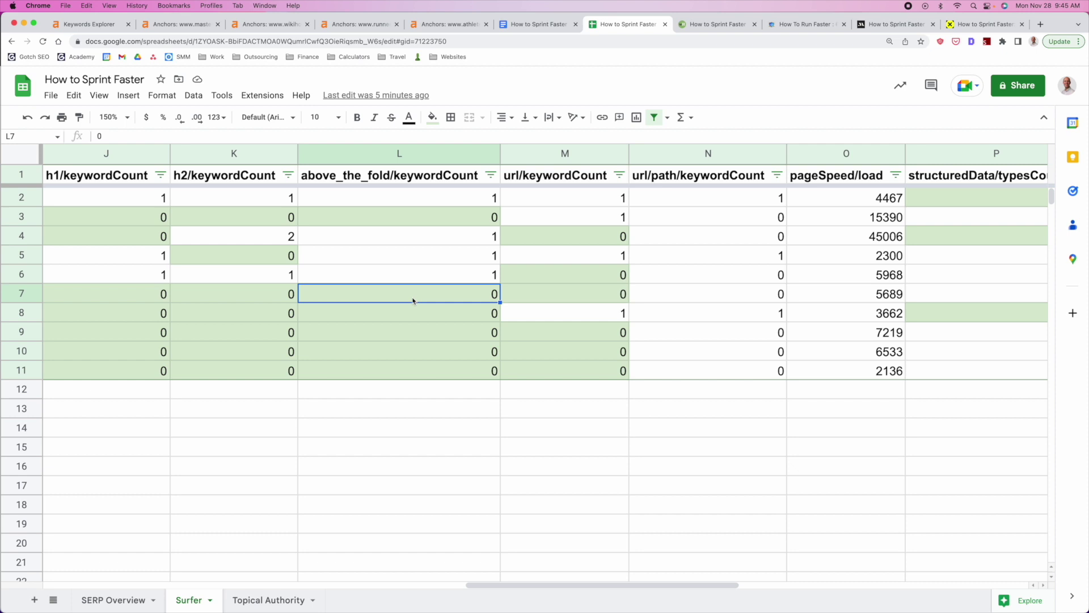
left_click(457, 215)
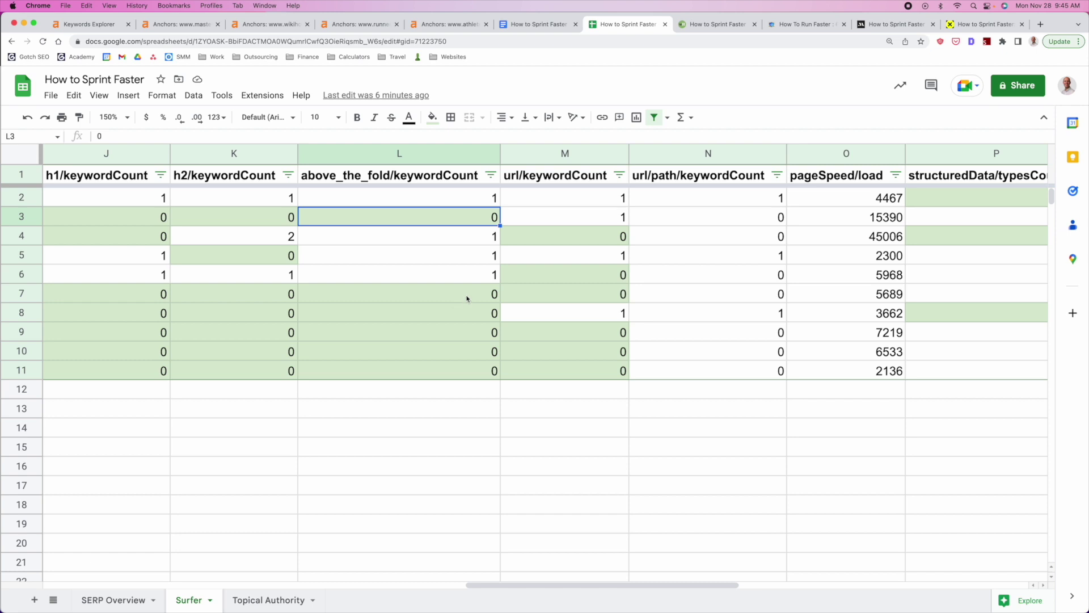
left_click(618, 244)
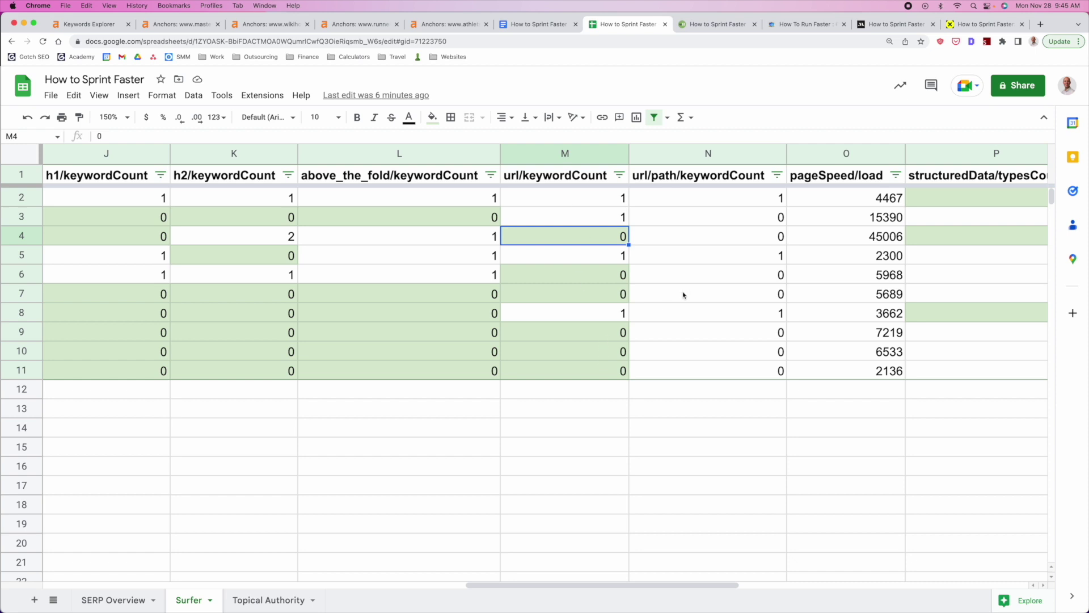
Review the structuredData/typesCount column, focusing on row 3, and bring the remaining content, image and domain-link columns into view
scroll(683, 295, "right", 5)
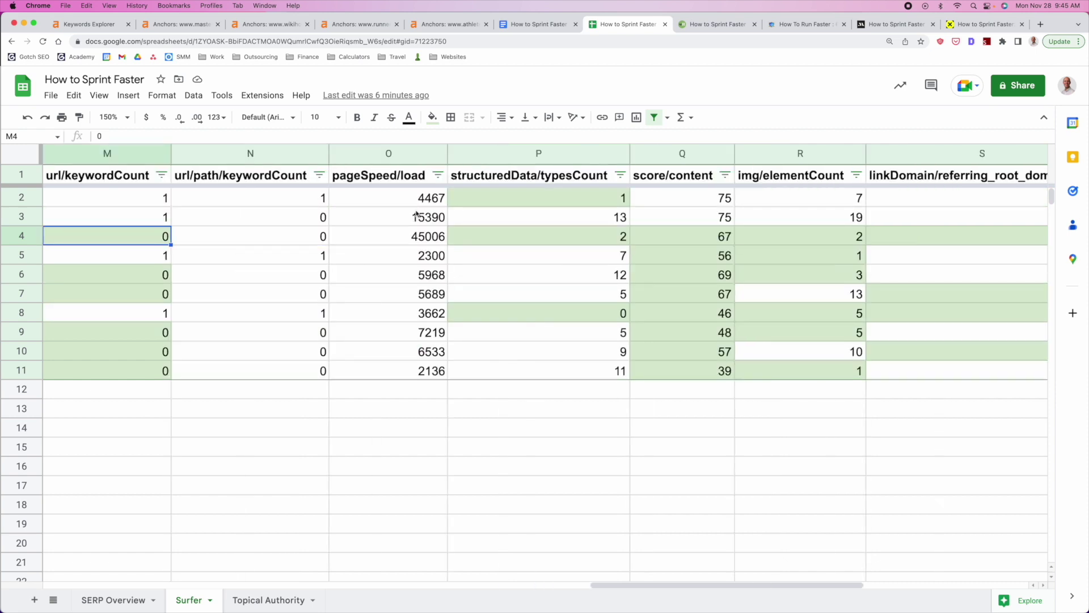
left_click(552, 202)
left_click(545, 154)
left_click(584, 296)
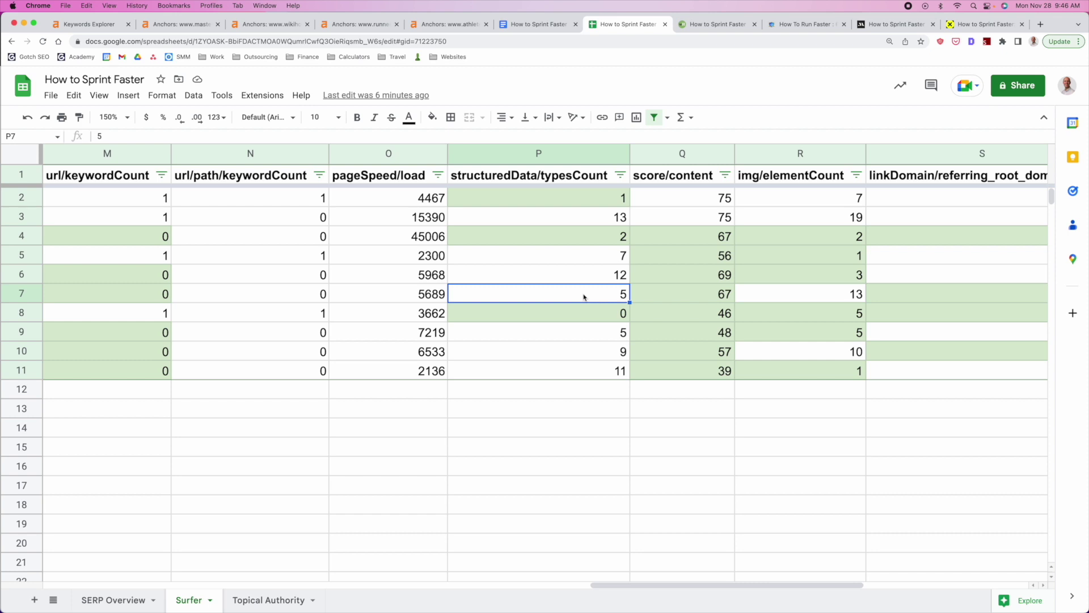
left_click(585, 224)
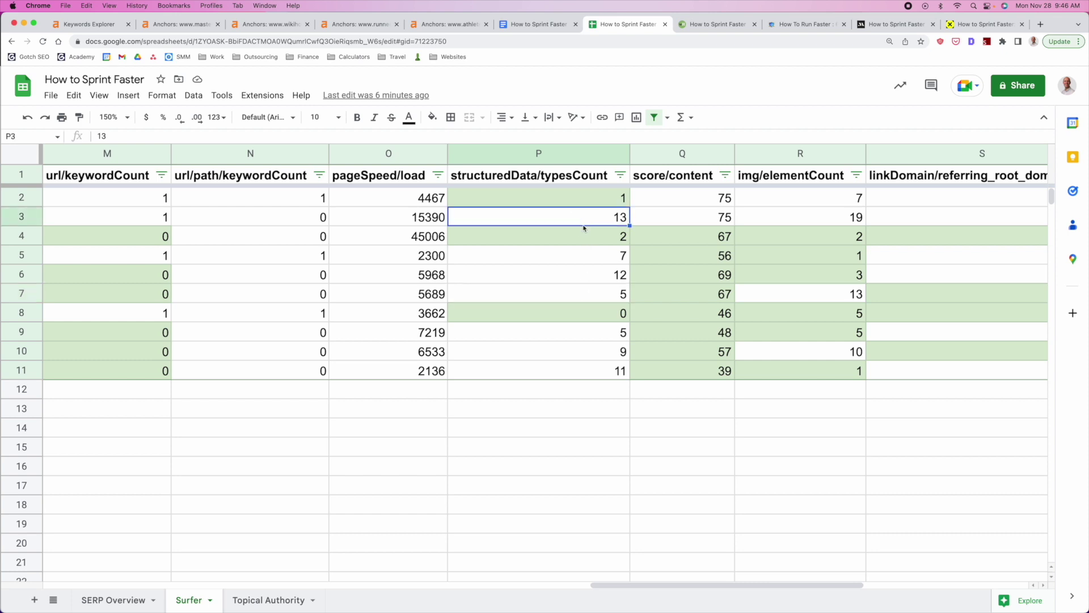
left_click(23, 218)
left_click(572, 222)
scroll(579, 238, "left", 2)
scroll(703, 248, "right", 4)
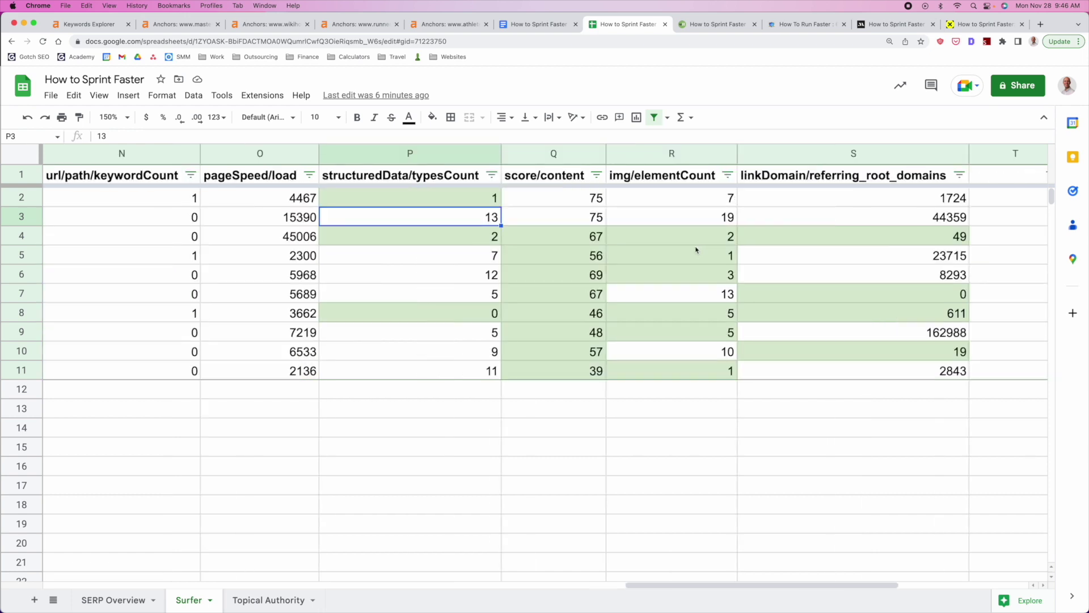
Check the structuredData/typesCount value in row 2 and match it to the masterclass.com URL, showing its link preview
left_click(467, 202)
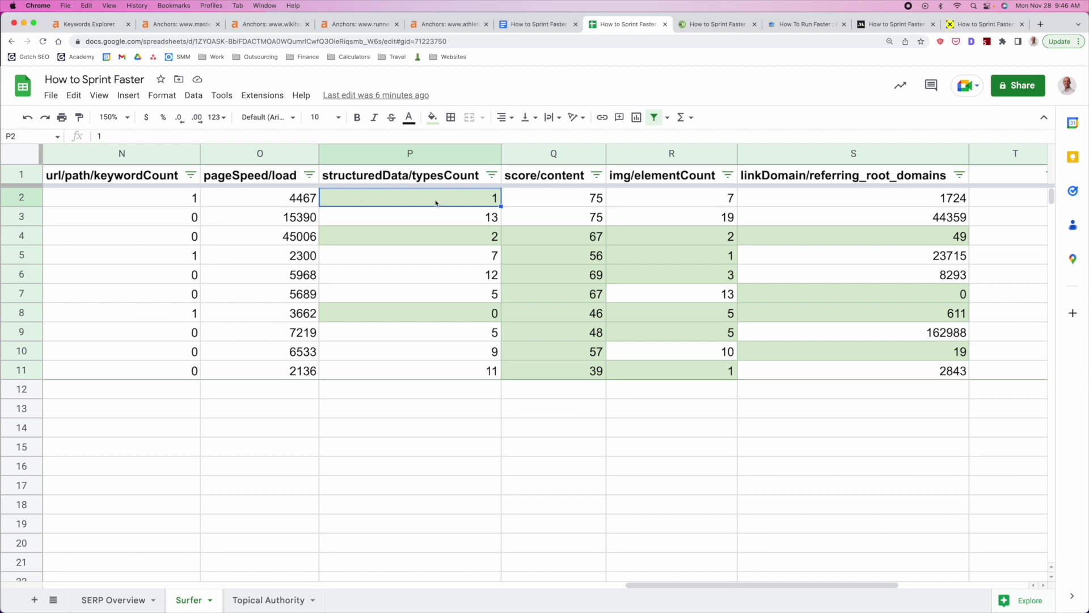
scroll(436, 203, "left", 10)
left_click(269, 204)
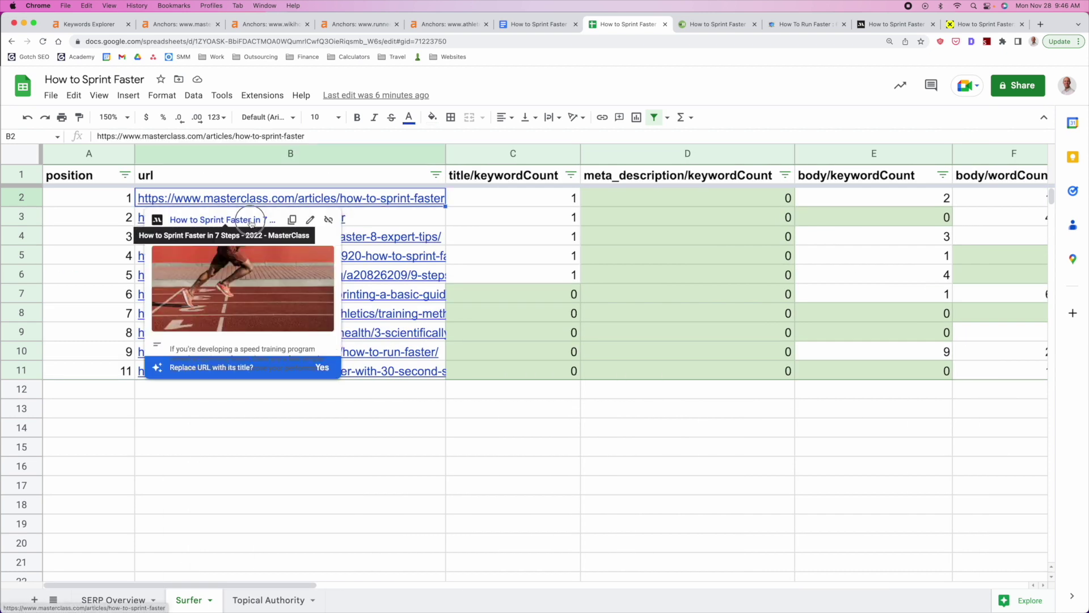
Open the MasterClass how-to-sprint-faster article from the url column and inspect its structured data with Schema Builder
left_click(244, 221)
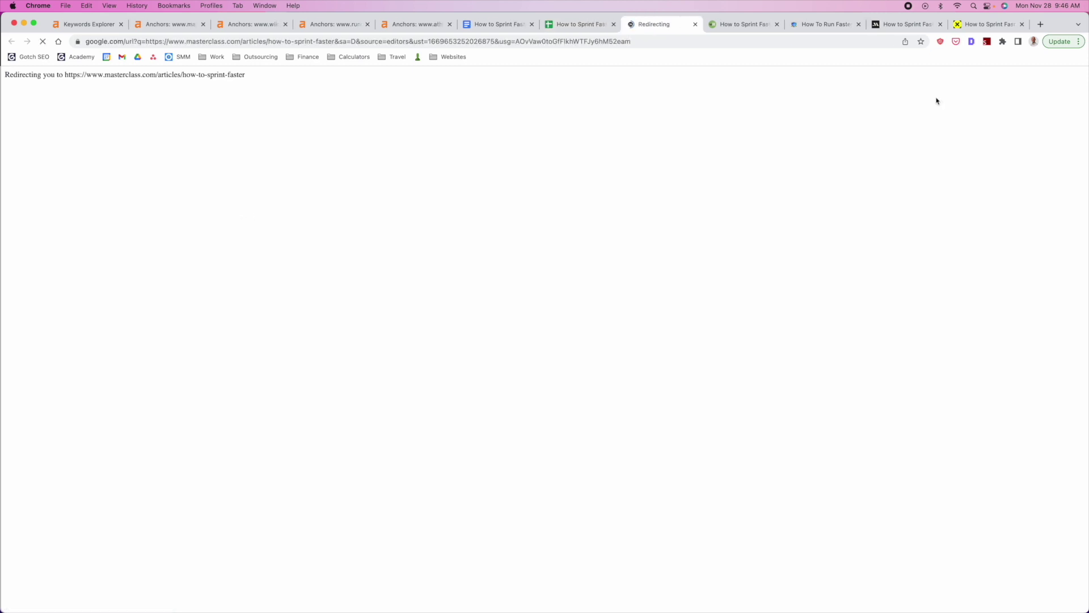
left_click(987, 43)
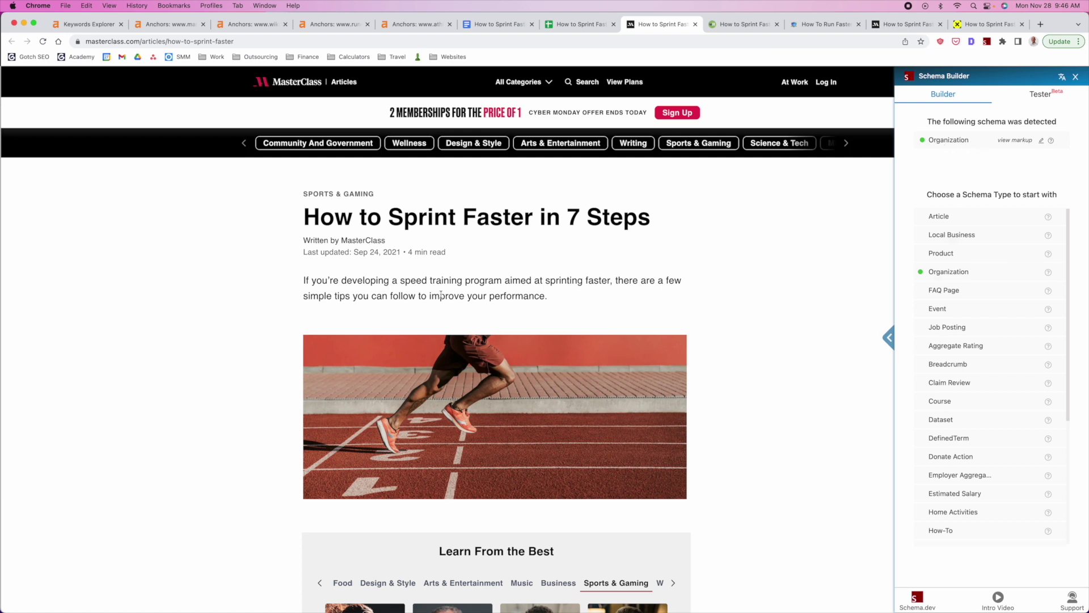
scroll(568, 233, "down", 1)
scroll(574, 227, "up", 1)
Return to the Surfer sheet and compare the structuredData/typesCount values, starting with the MasterClass row
left_click(580, 25)
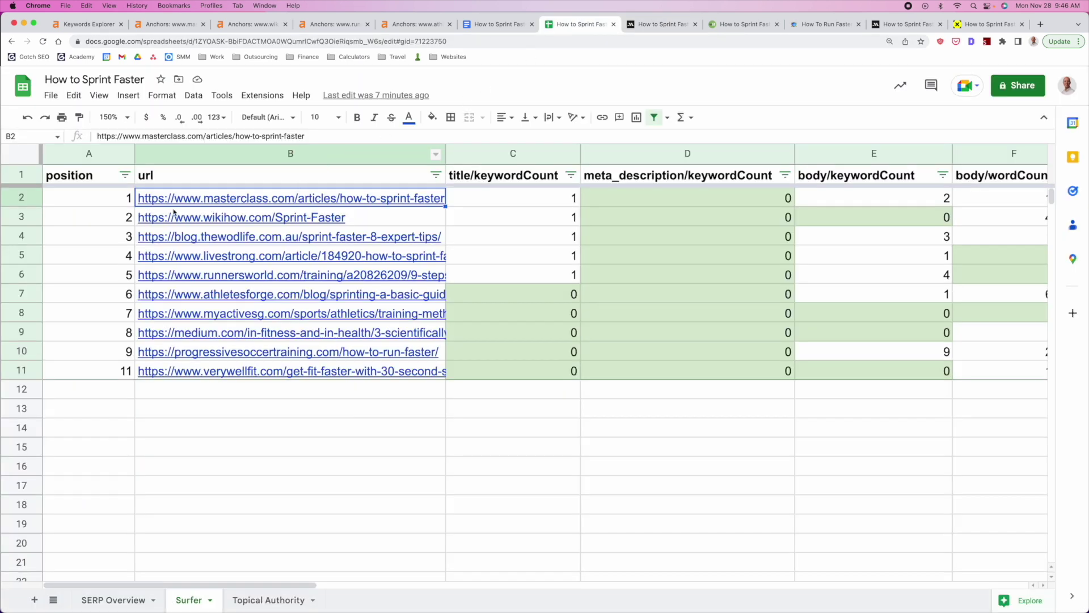
left_click(27, 199)
scroll(535, 216, "right", 10)
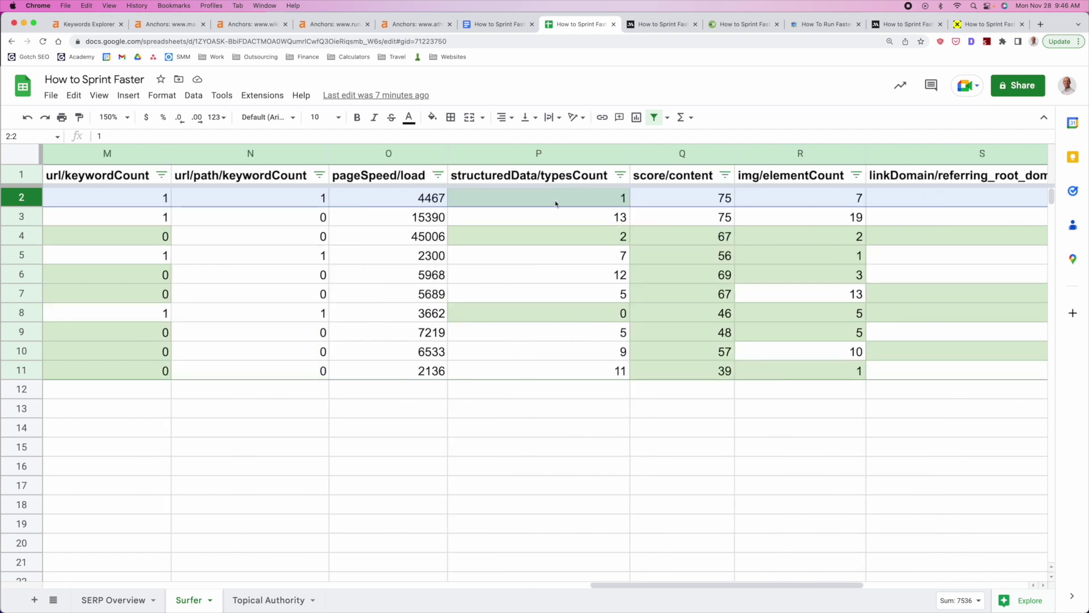
left_click(553, 200)
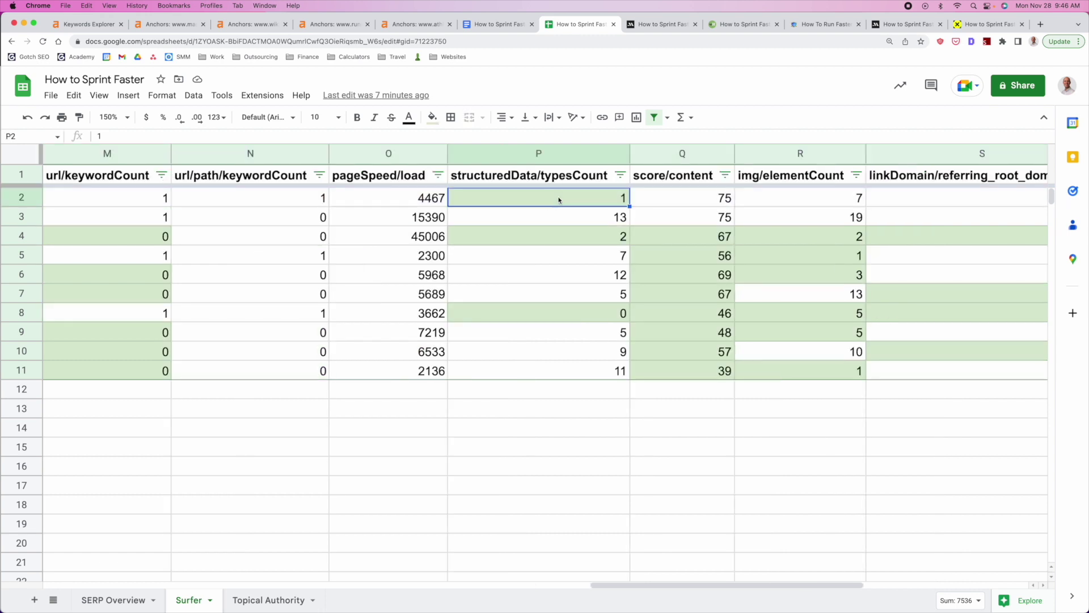
left_click(604, 426)
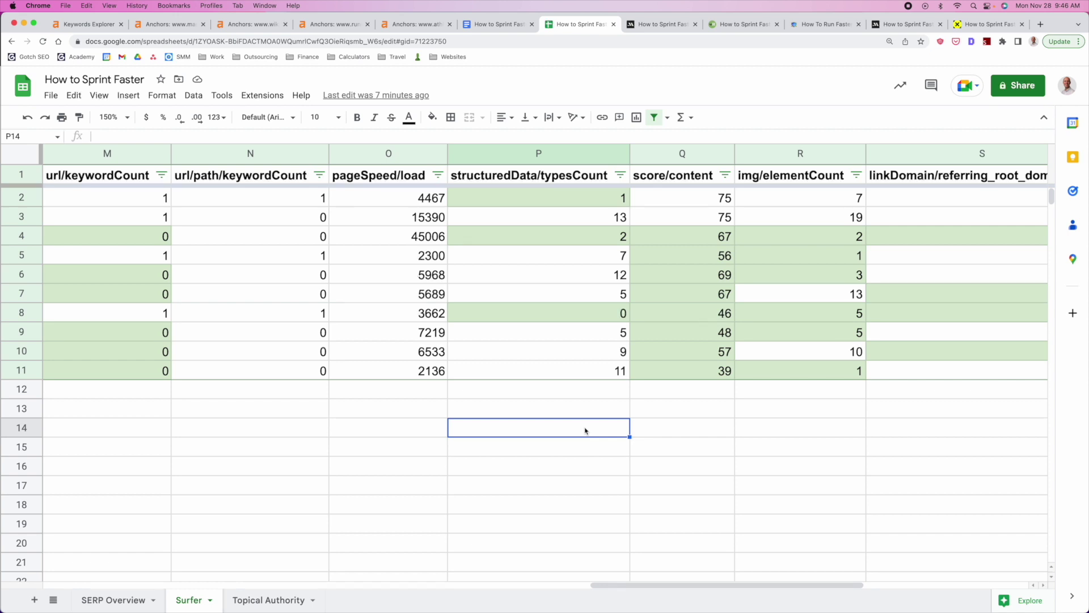
left_click(615, 200)
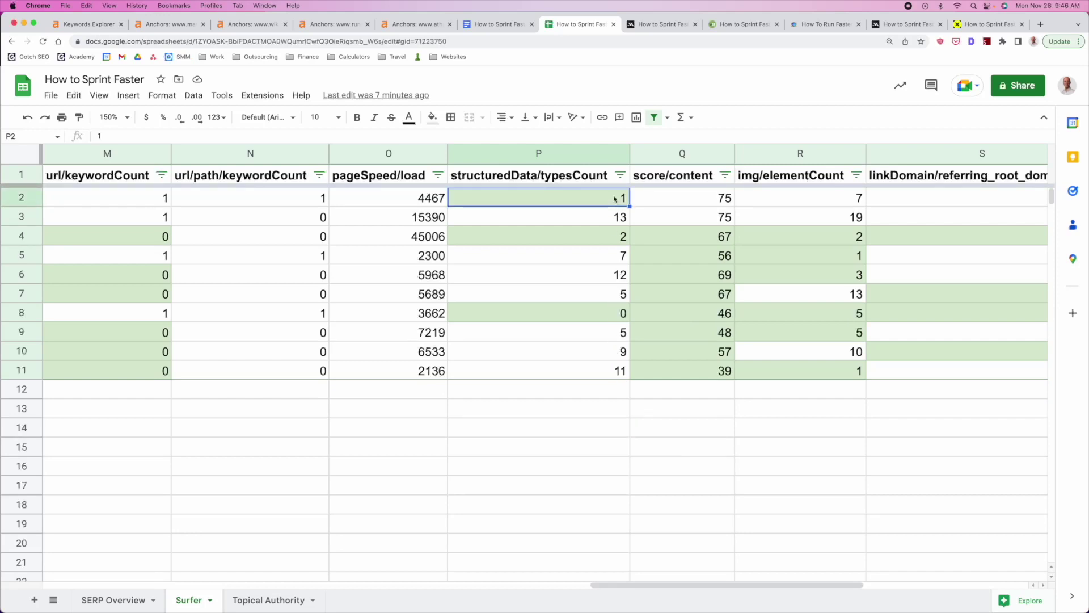
left_click(604, 234)
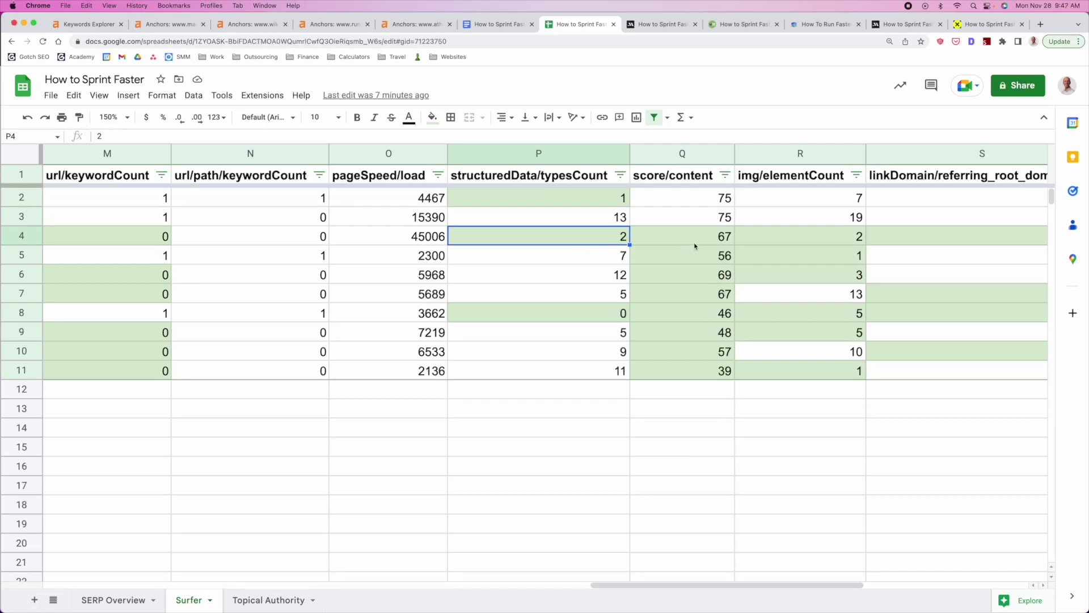
Review the score/content column, comparing the green-highlighted scores in rows 4 to 11 with those in rows 2 and 3
left_click(675, 243)
left_click(696, 153)
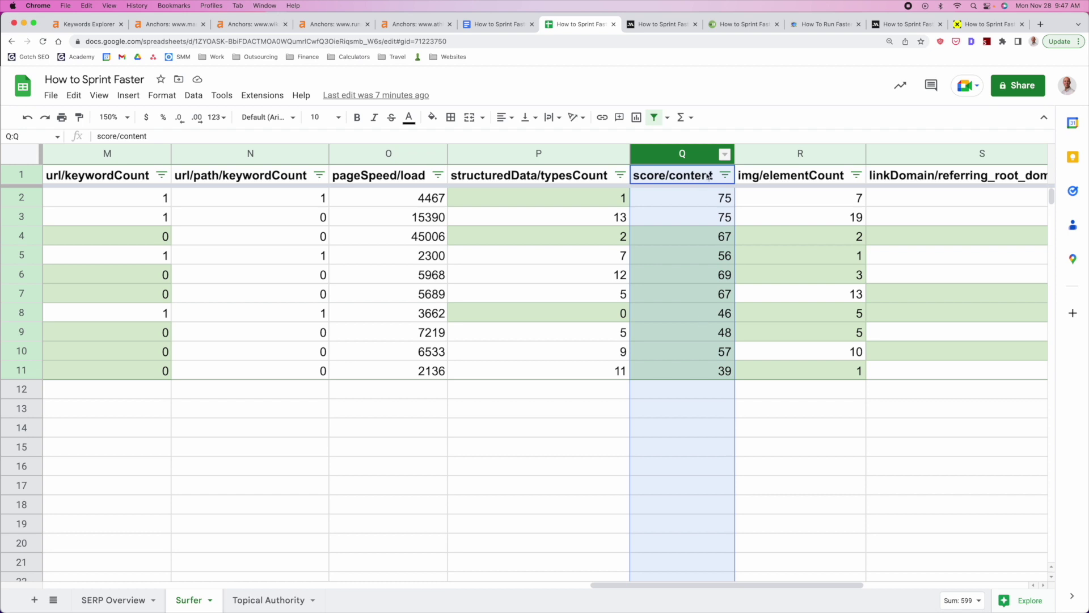
scroll(706, 297, "right", 3)
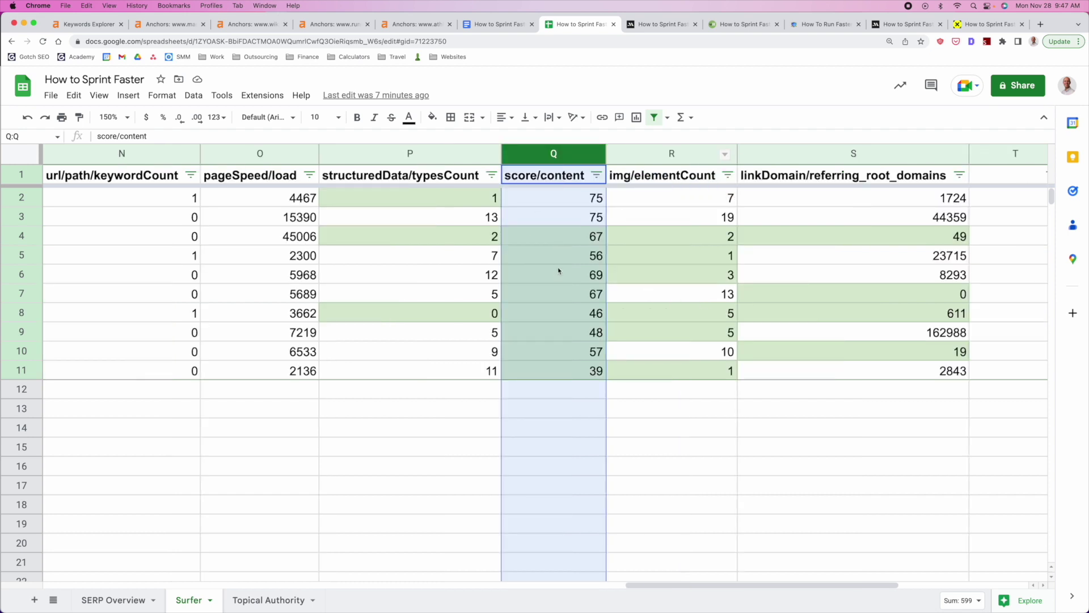
left_click(563, 237)
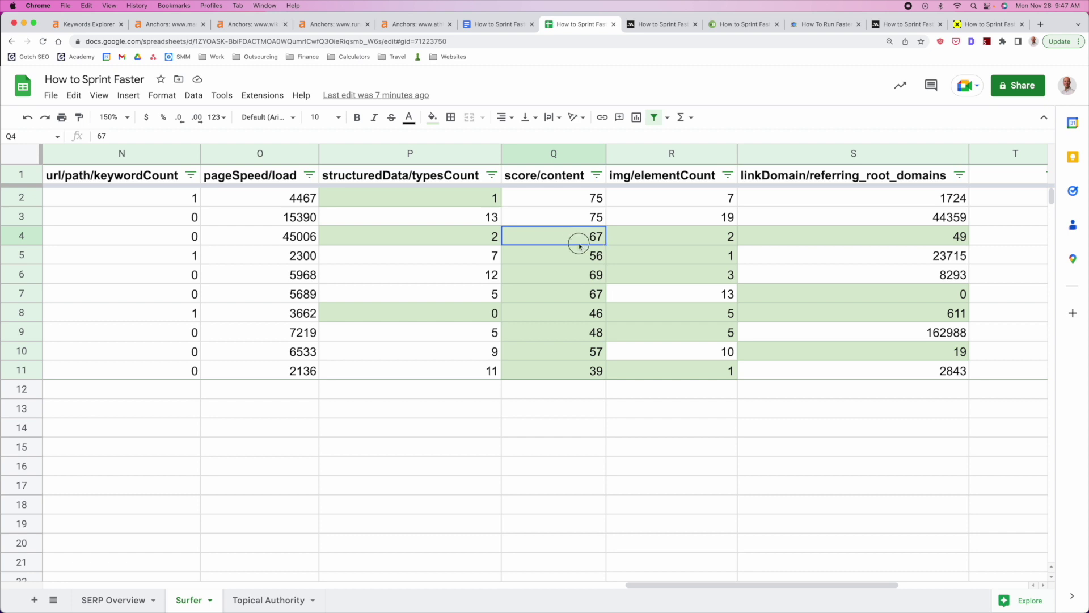
left_click_drag(574, 237, 574, 371)
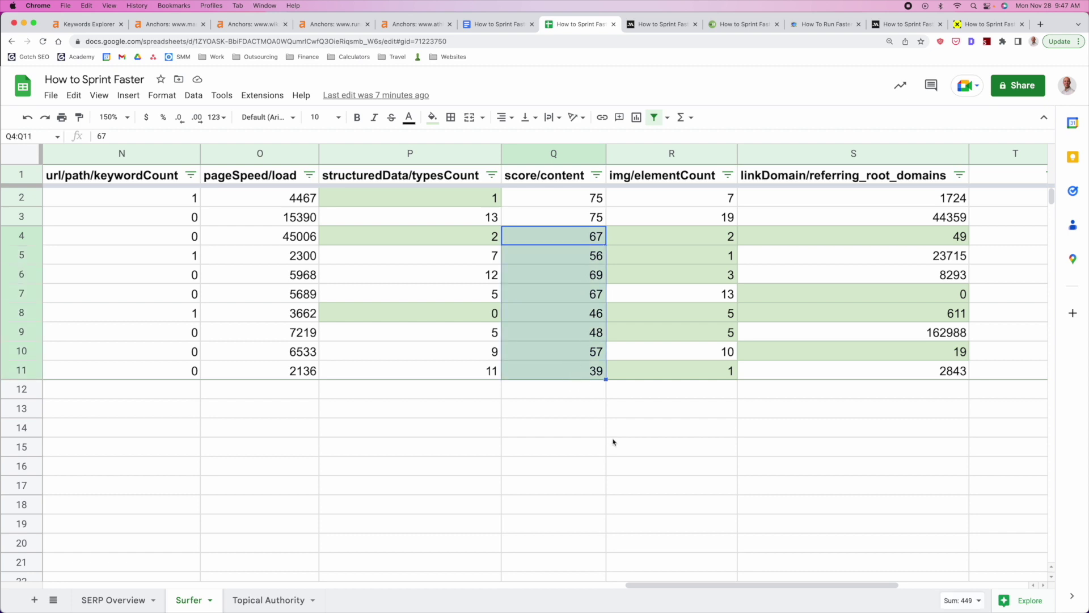
left_click_drag(578, 199, 574, 213)
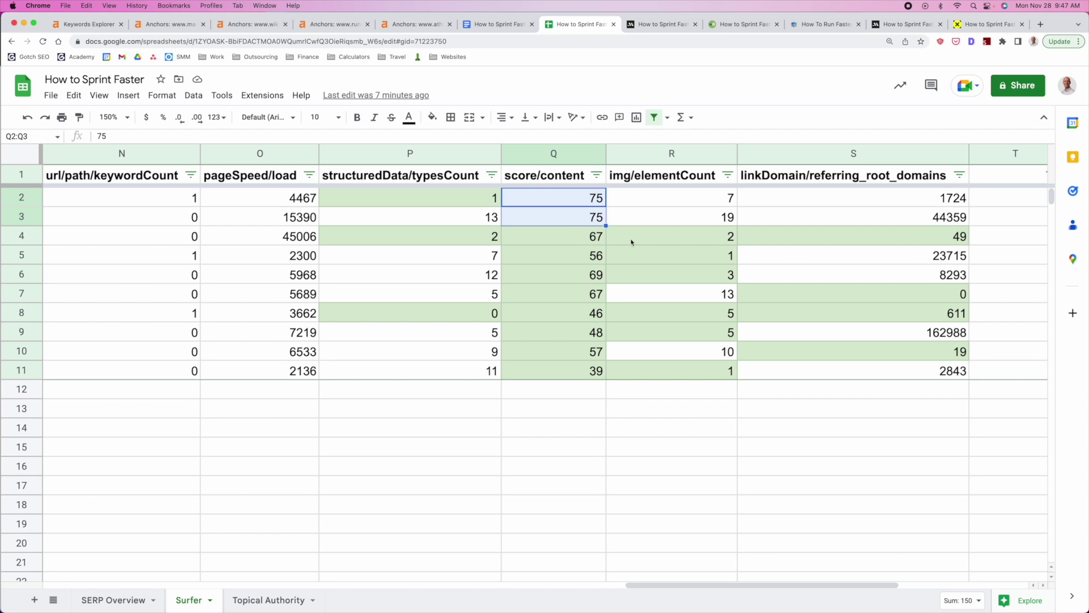
Examine the img/elementCount column, comparing the MasterClass row's image count with the green-highlighted pages
scroll(633, 241, "right", 3)
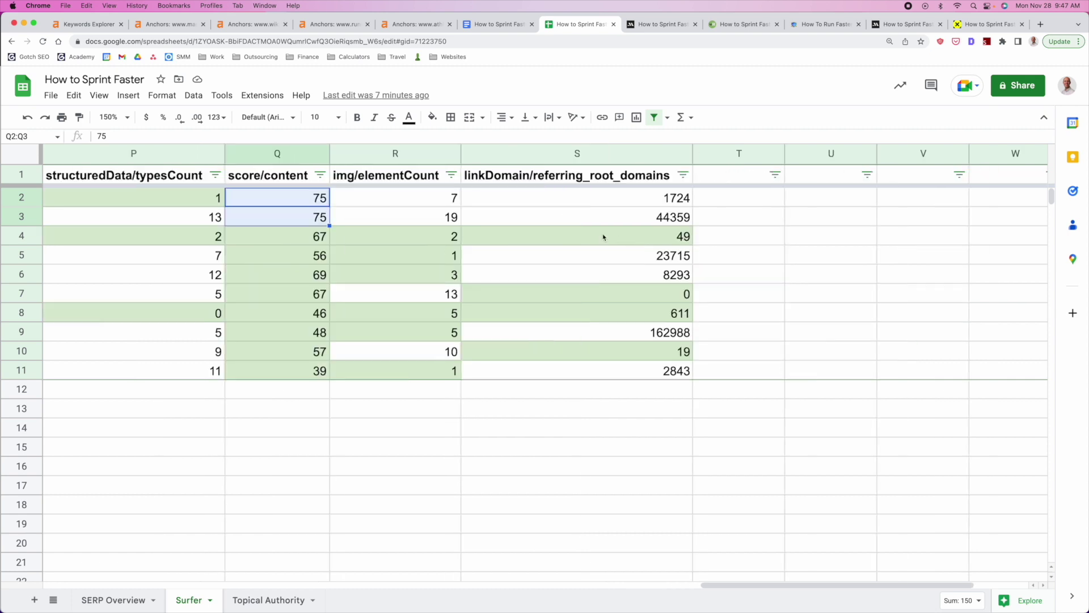
left_click(428, 210)
key("ctrl+space")
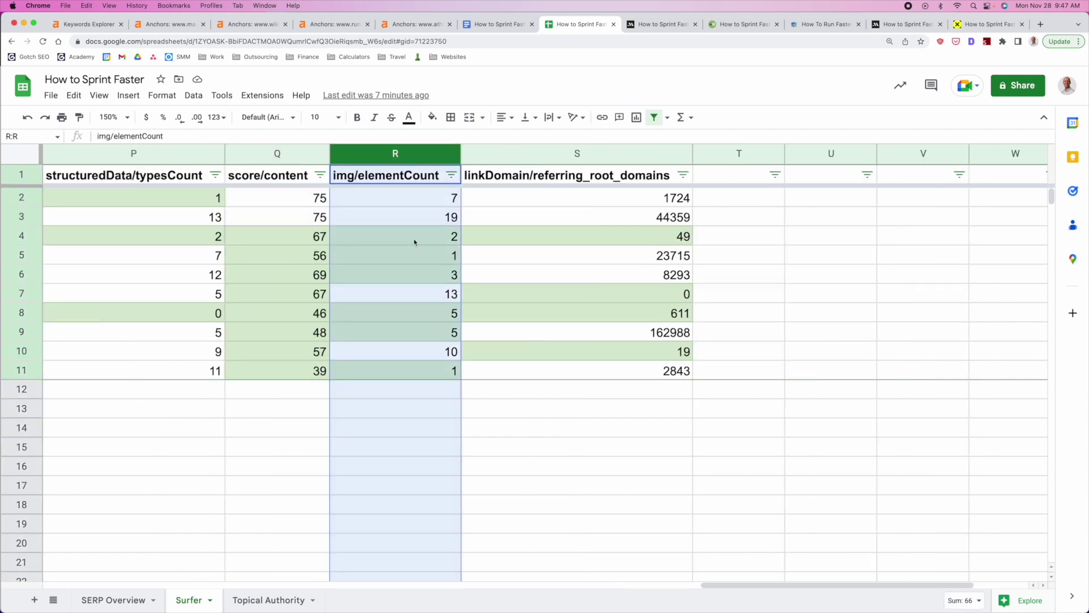
scroll(413, 238, "left", 2)
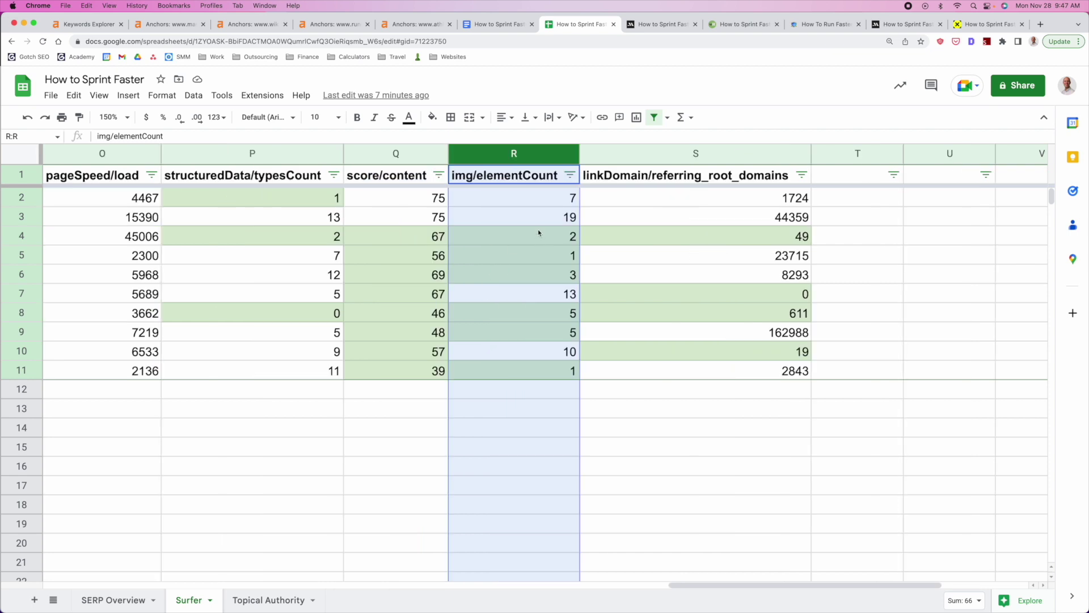
left_click(539, 203)
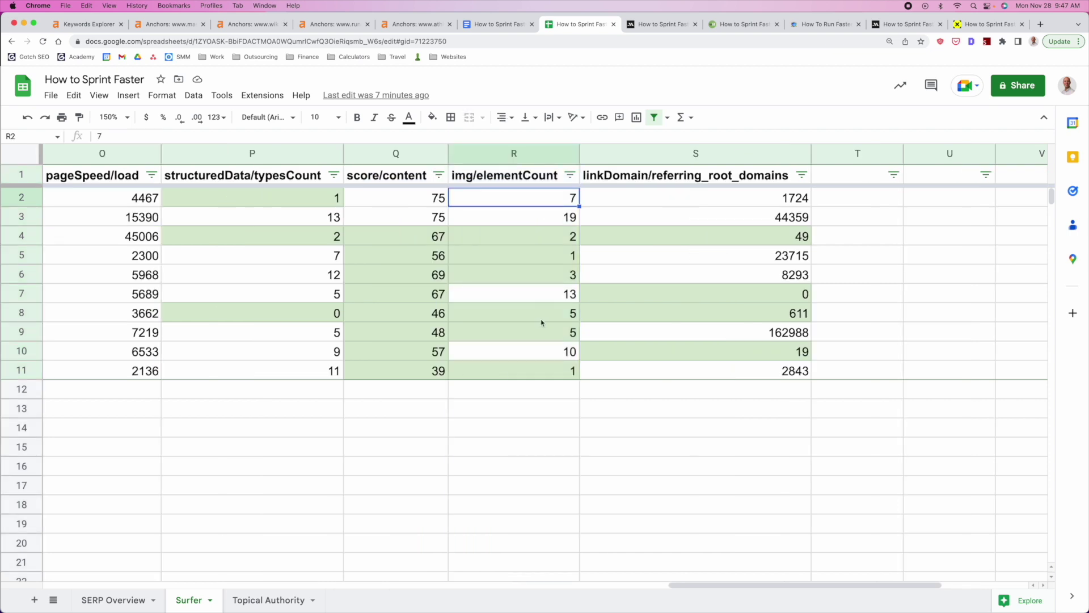
left_click(527, 397)
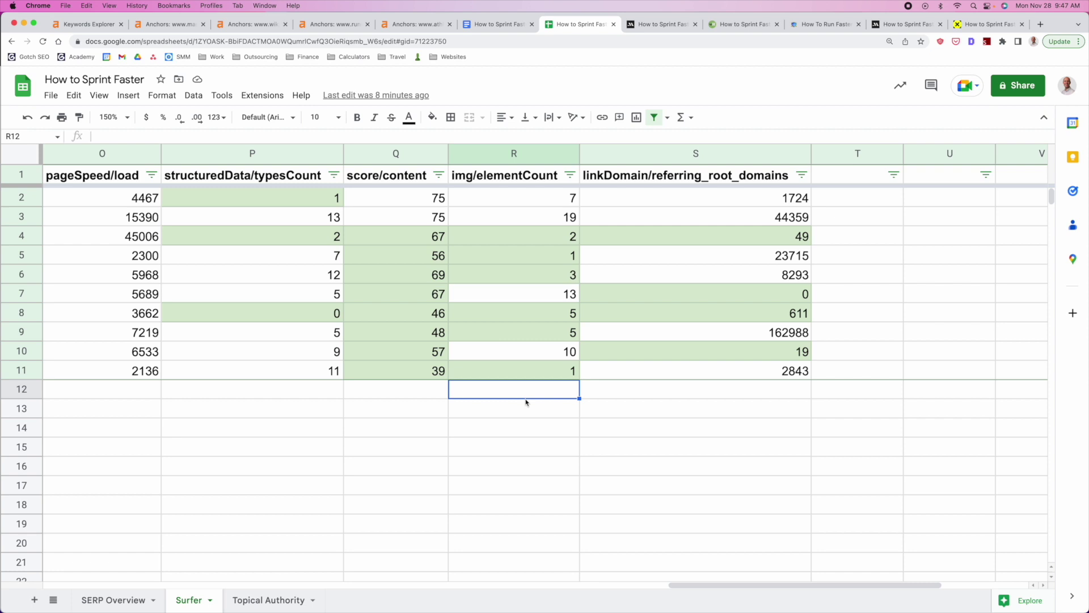
left_click(566, 202)
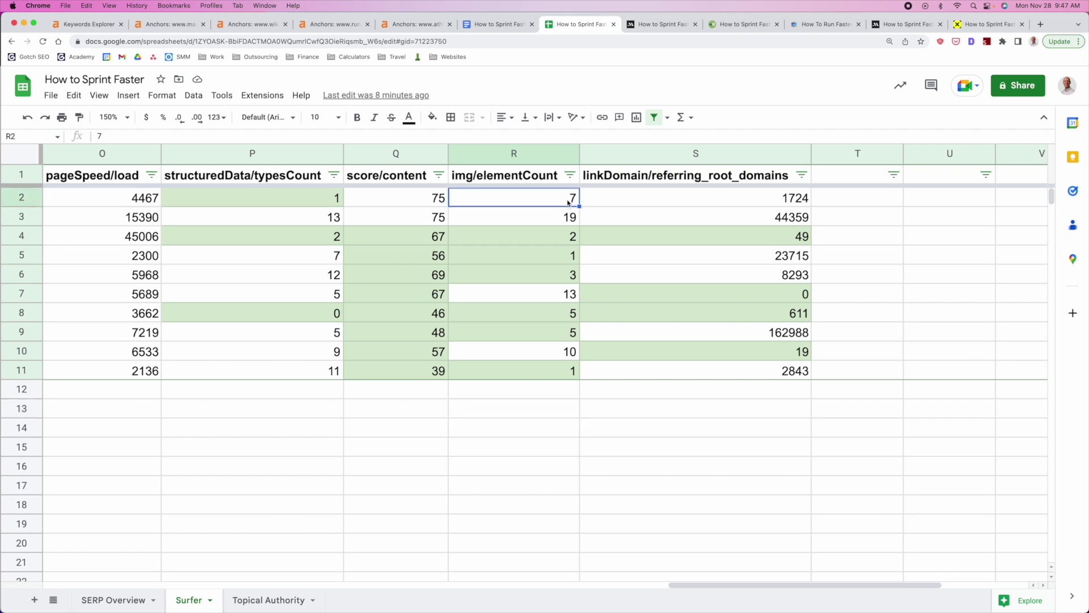
left_click(567, 238)
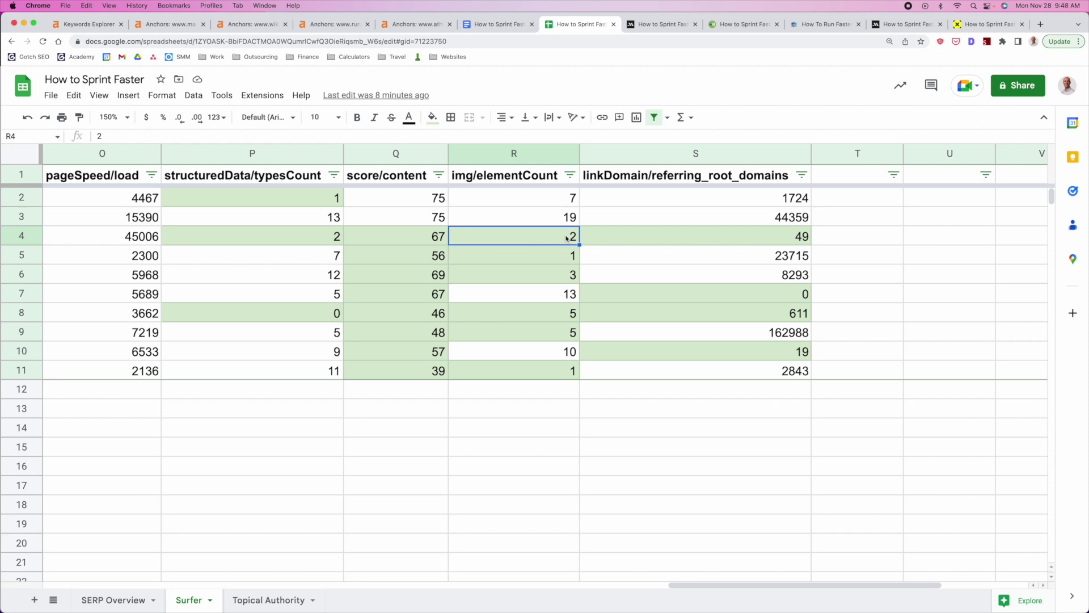
scroll(715, 260, "left", 3)
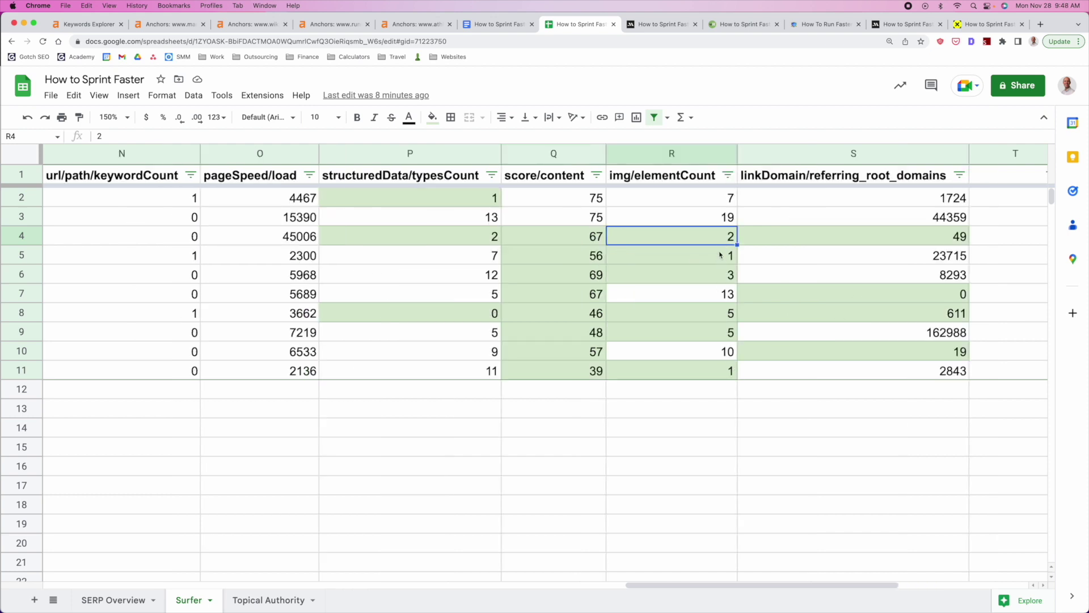
left_click_drag(716, 236, 716, 265)
left_click(724, 199)
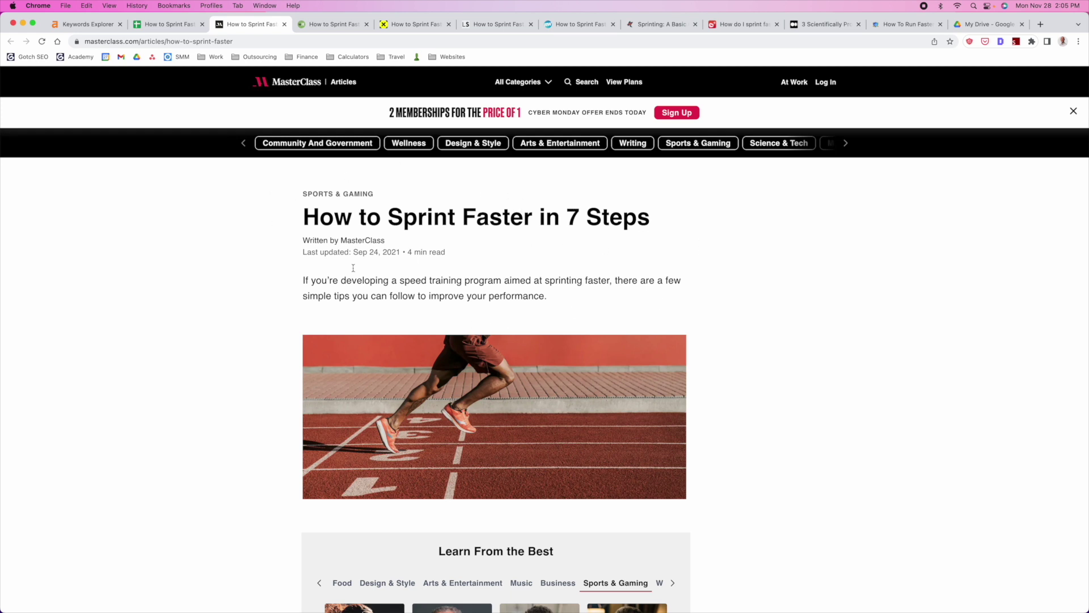
Examine the top of the MasterClass article, from its title, intro and header image to the Jump To Section links
scroll(264, 275, "down", 2)
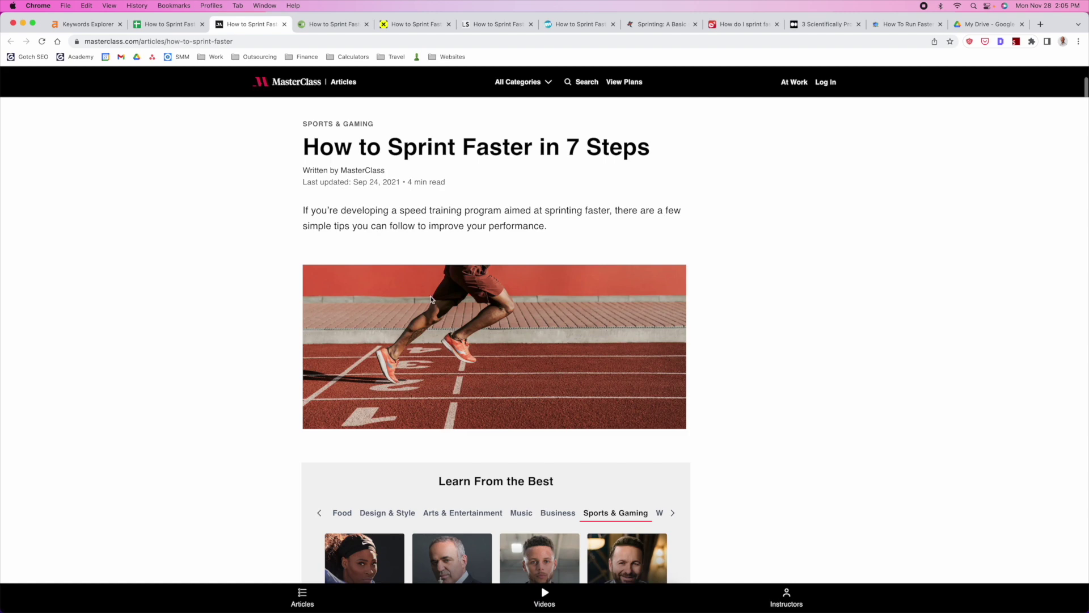
scroll(284, 306, "down", 6)
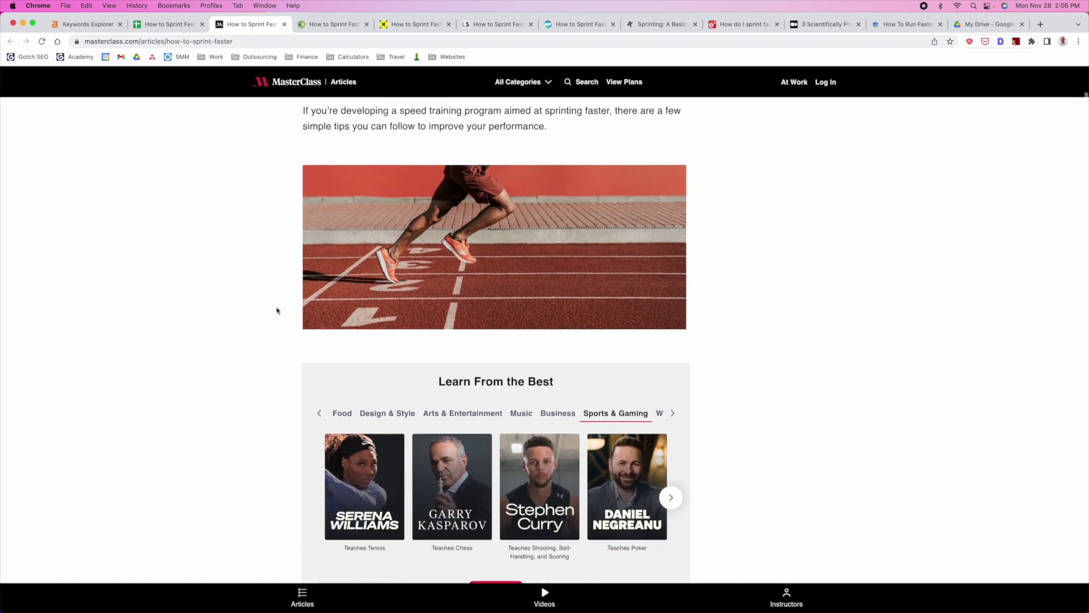
scroll(718, 371, "up", 8)
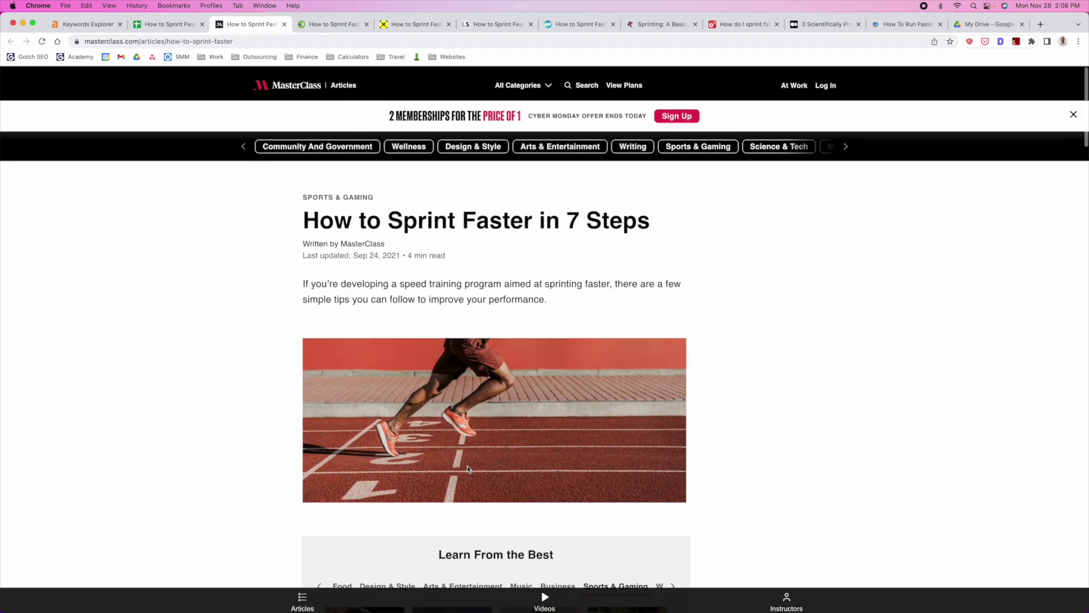
scroll(258, 436, "down", 4)
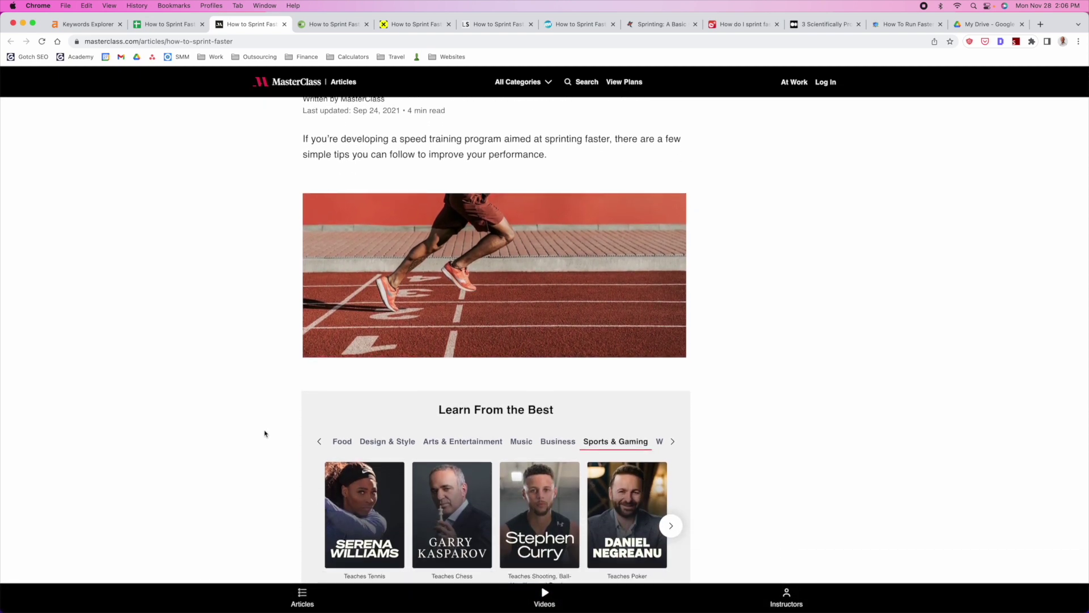
scroll(268, 430, "up", 4)
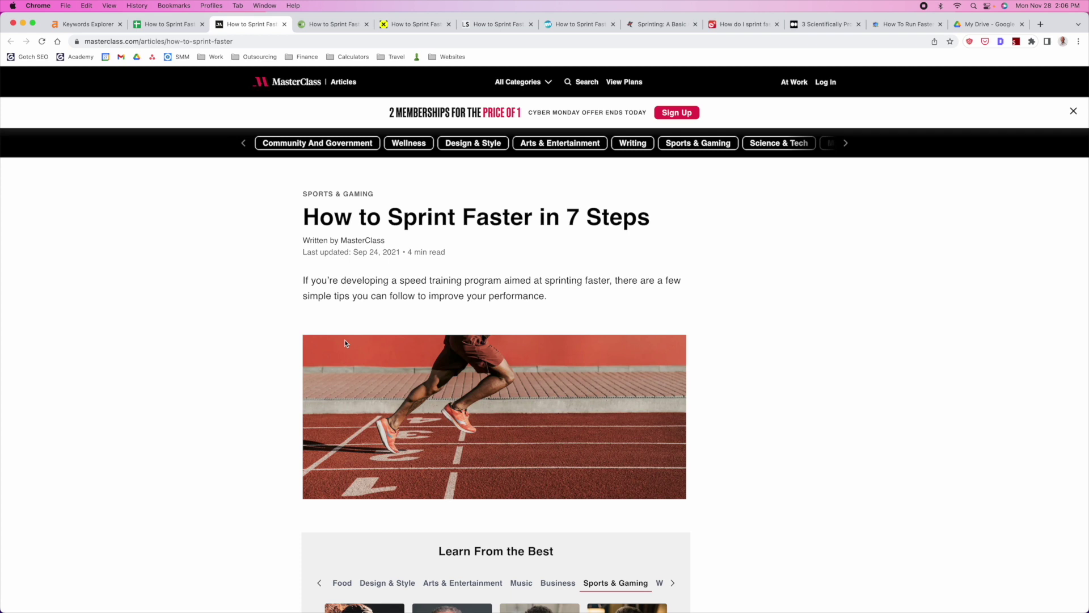
scroll(346, 346, "down", 4)
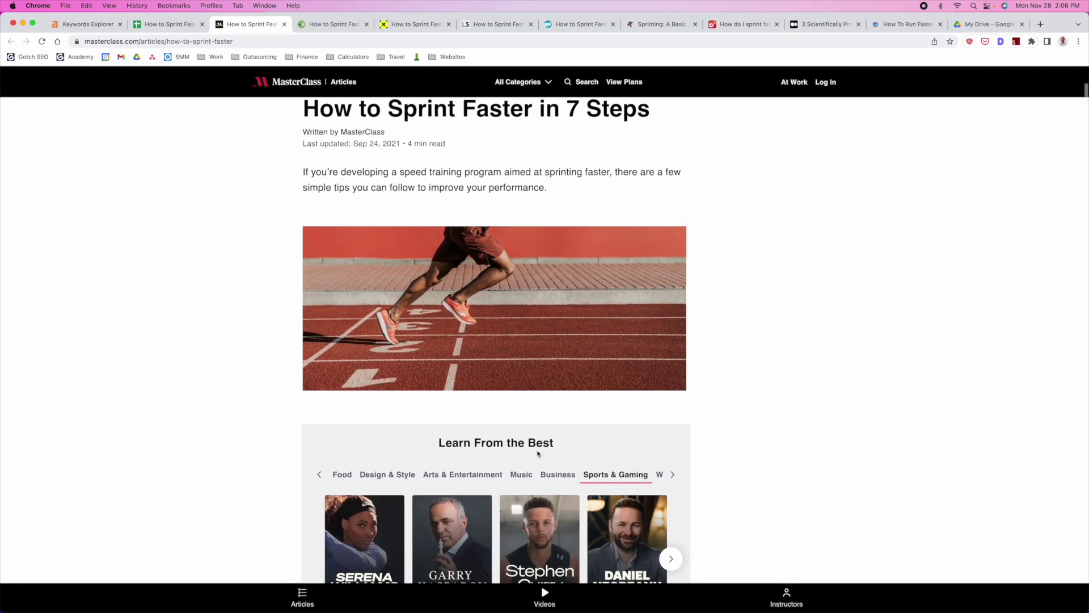
scroll(444, 442, "down", 1)
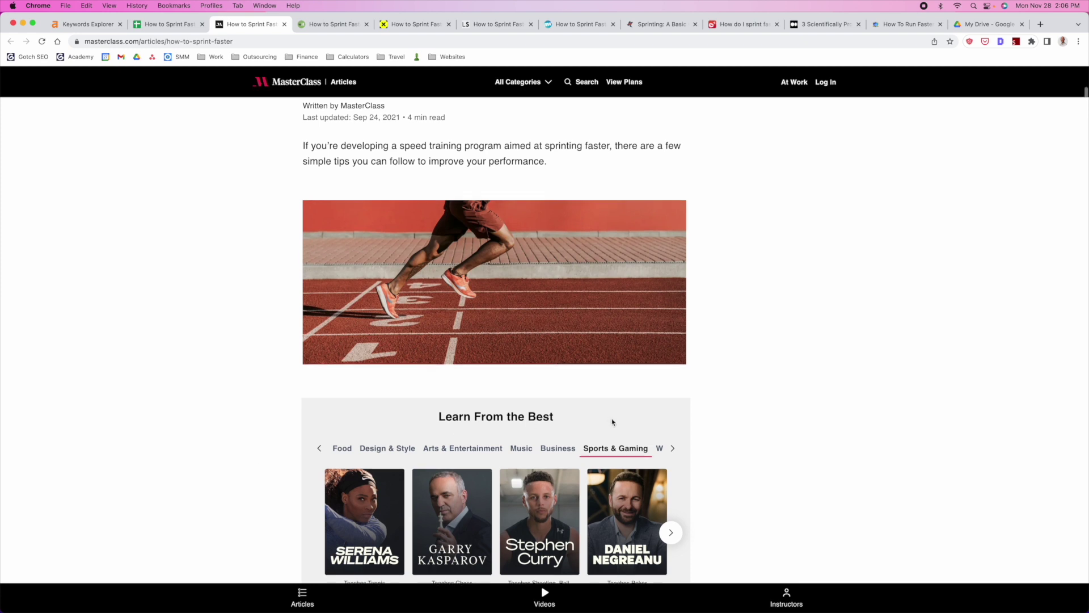
scroll(301, 371, "down", 6)
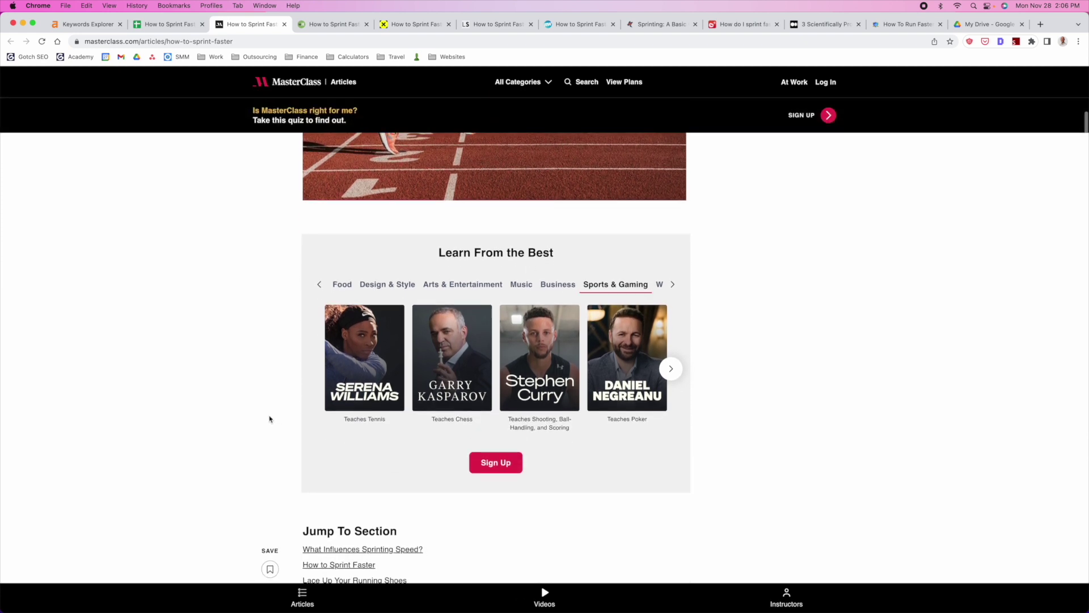
scroll(244, 359, "down", 3)
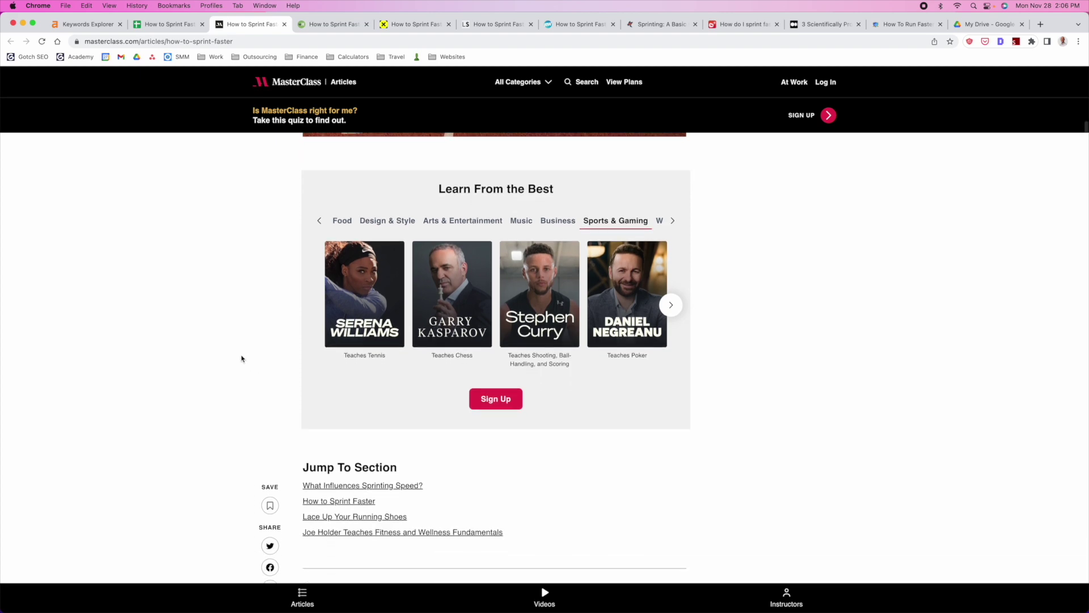
scroll(242, 359, "up", 10)
Read through the article's What Influences Sprinting Speed? section and its numbered list of factors
scroll(228, 379, "down", 15)
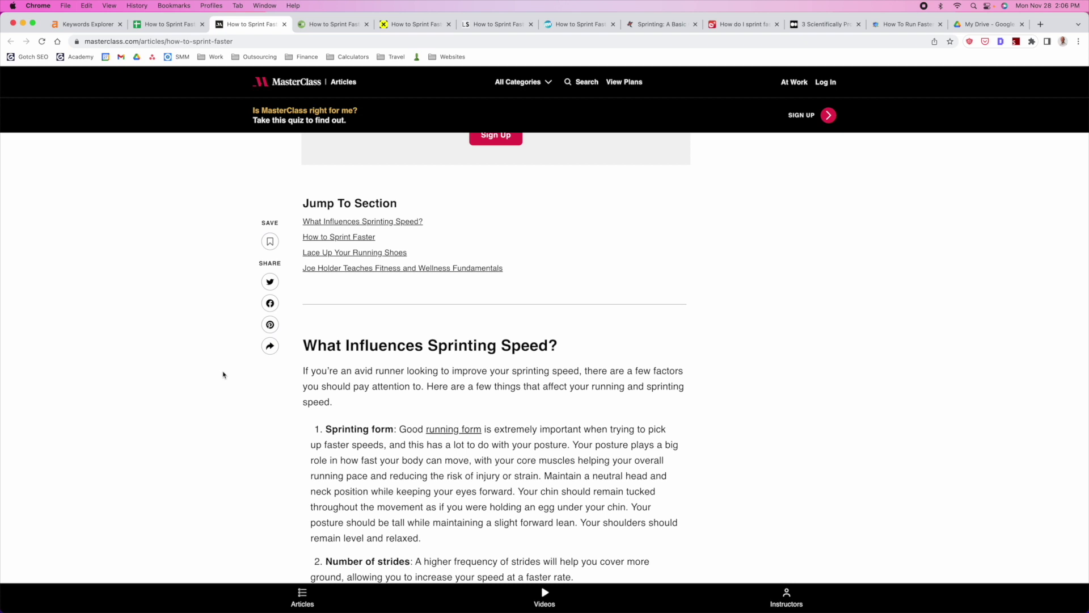
scroll(227, 374, "down", 1)
scroll(487, 347, "down", 5)
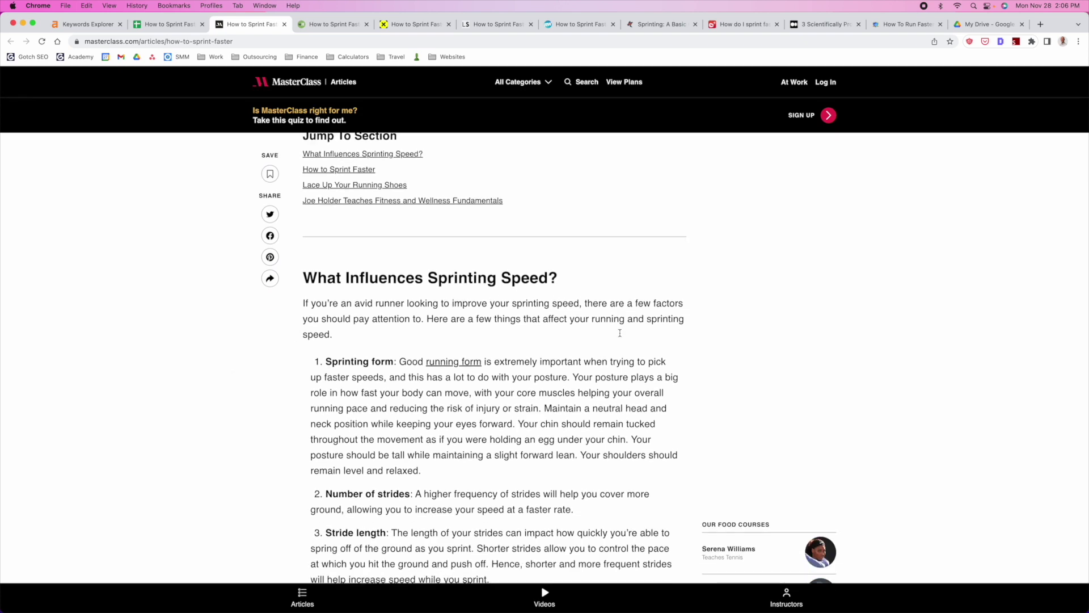
scroll(615, 322, "down", 6)
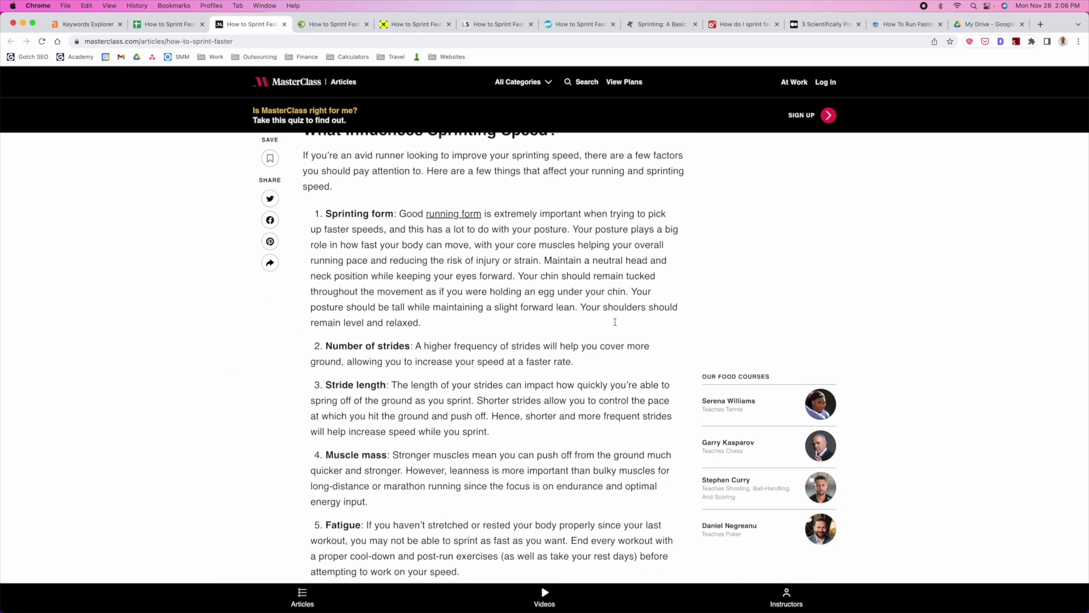
scroll(548, 315, "up", 8)
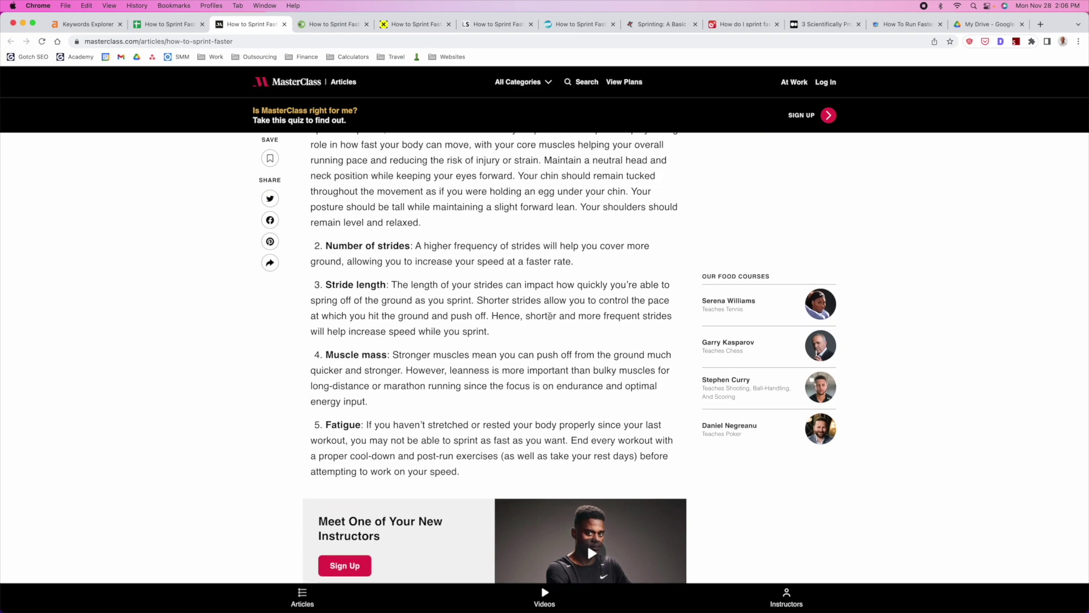
Skim the MasterClass article's seven numbered How to Sprint Faster steps through to the Lace Up Your Running Shoes section
scroll(502, 252, "down", 10)
scroll(278, 349, "down", 18)
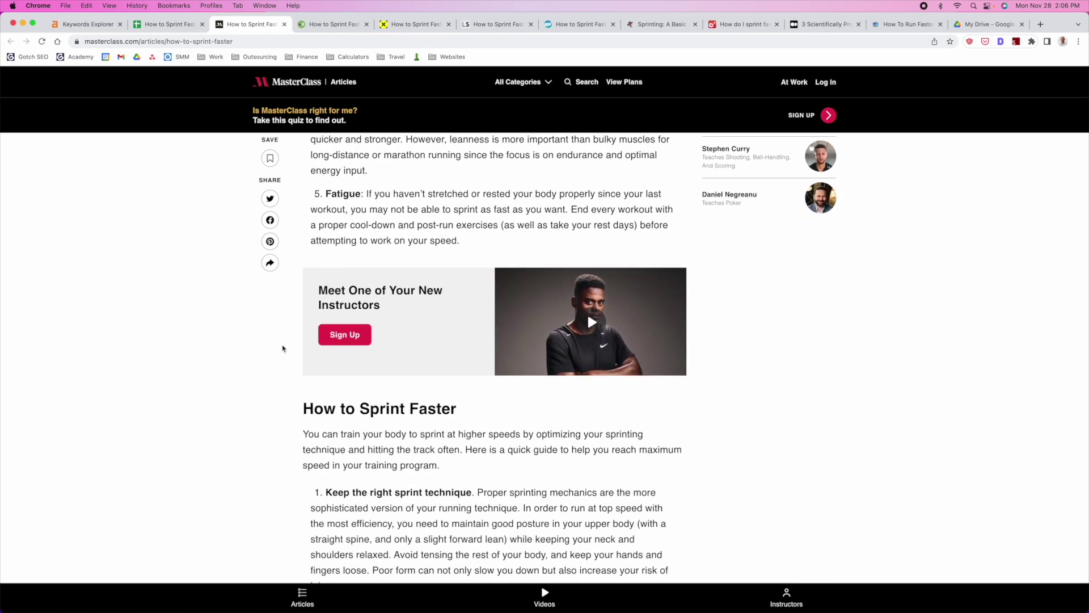
scroll(278, 349, "down", 10)
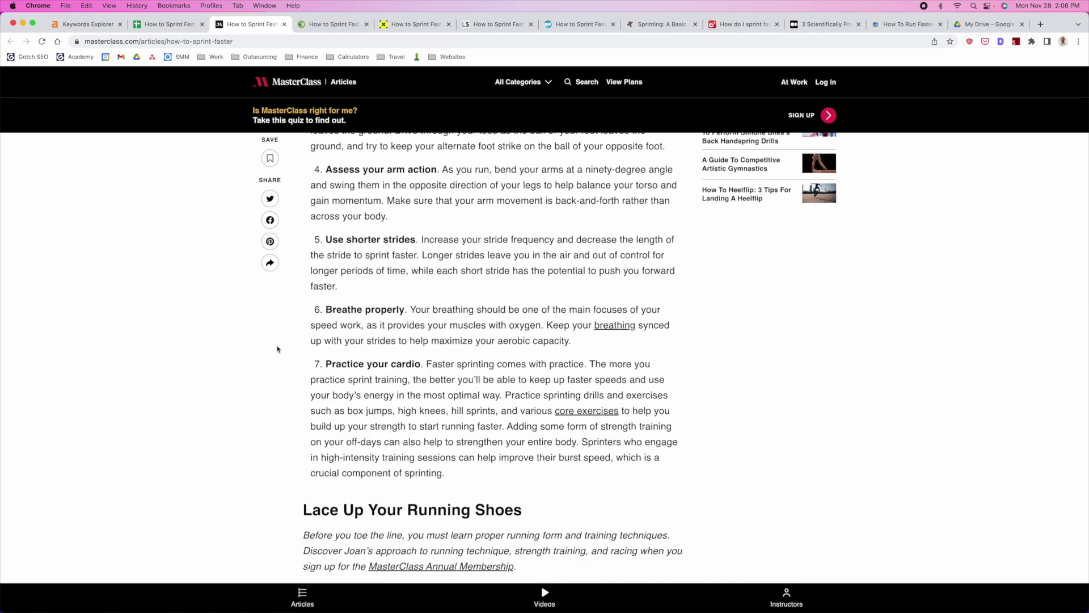
scroll(276, 350, "up", 20)
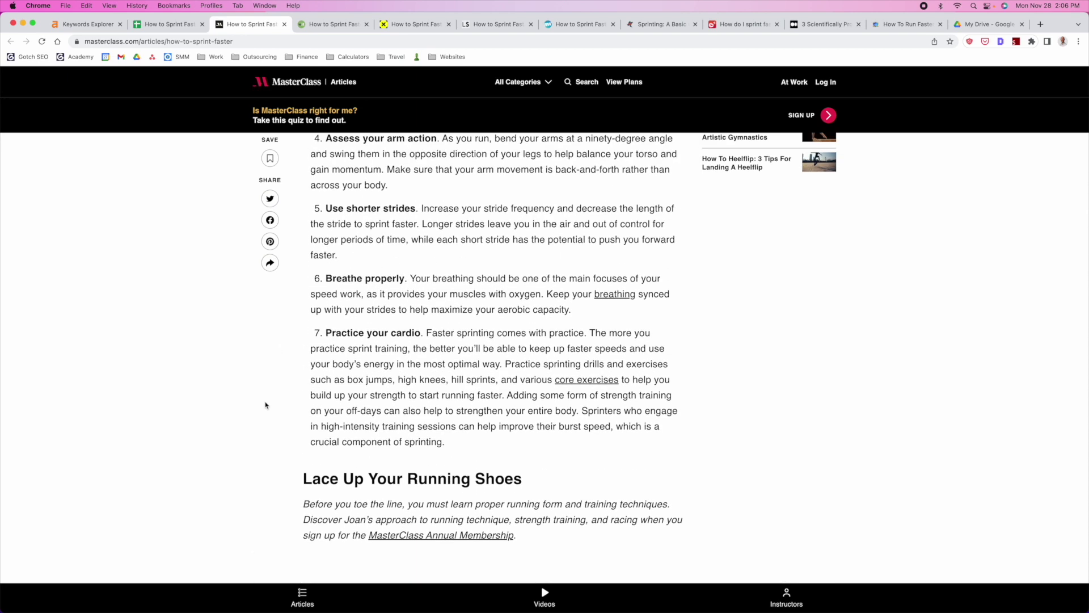
scroll(270, 404, "up", 20)
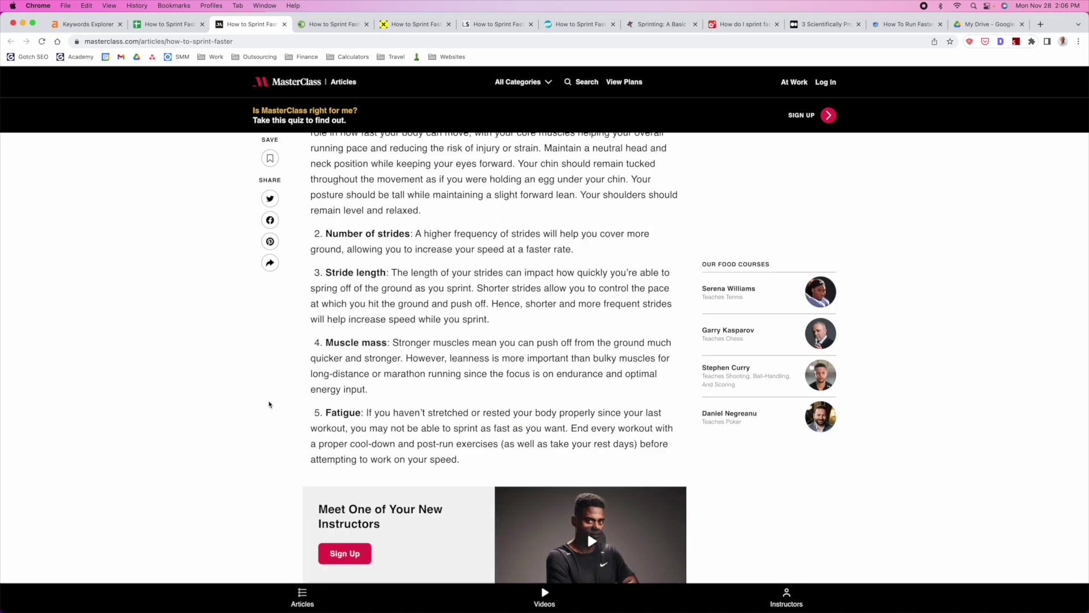
Compare the MasterClass article's title and Jump To Section links with the content of its What Influences Sprinting Speed? section
scroll(216, 399, "down", 12)
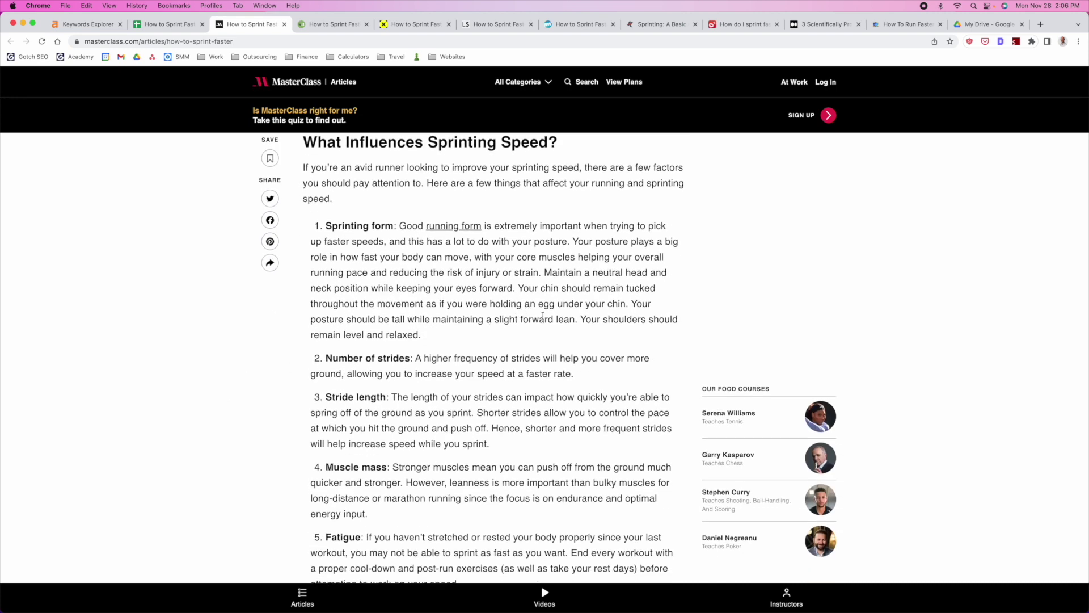
scroll(536, 323, "up", 1)
scroll(403, 323, "up", 10)
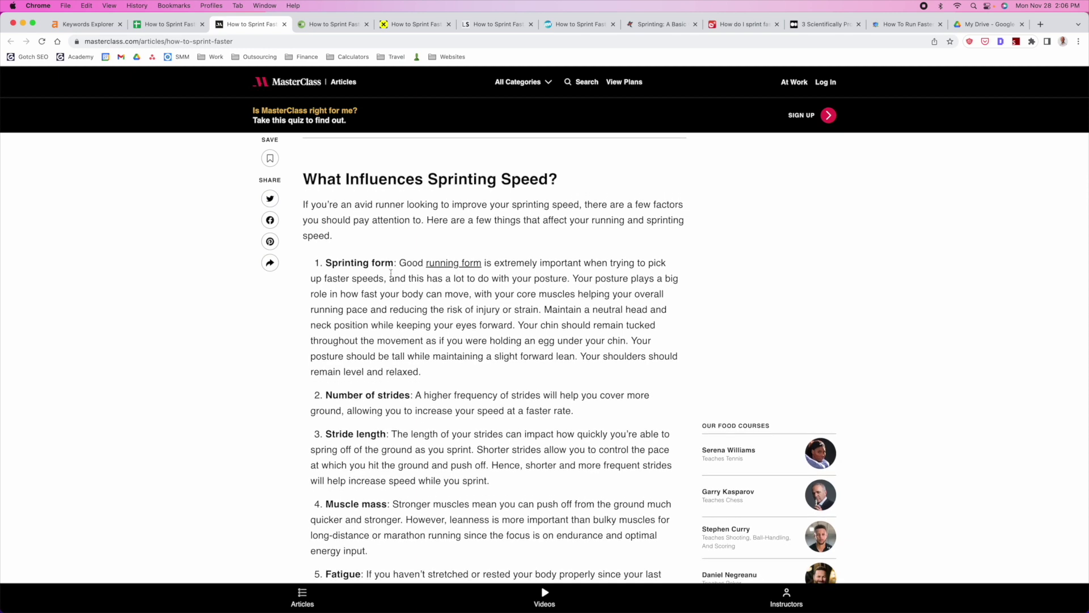
scroll(385, 383, "up", 5)
scroll(267, 323, "down", 8)
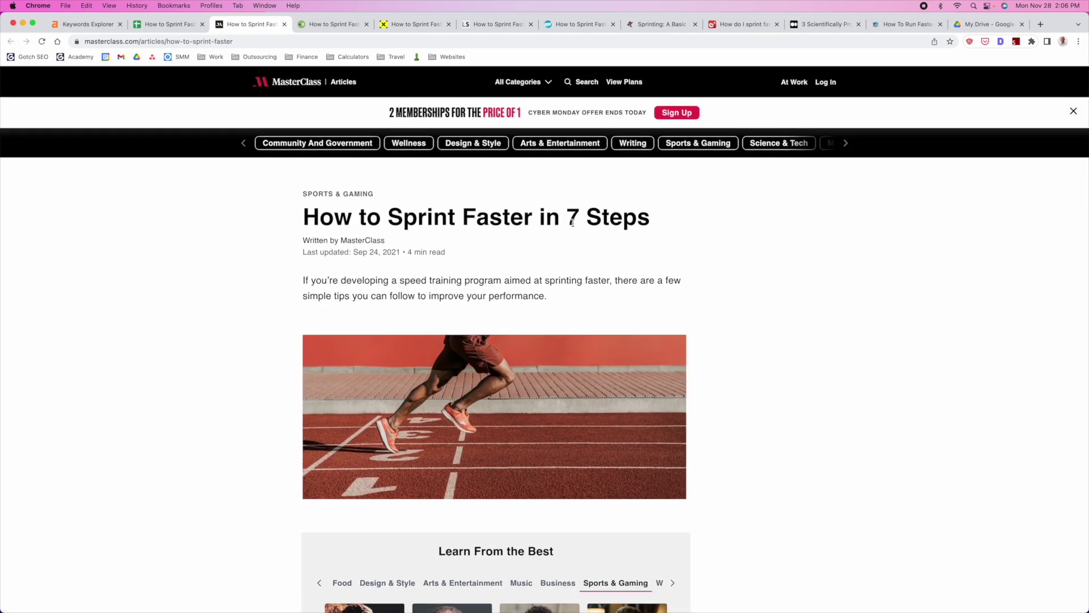
scroll(219, 312, "down", 8)
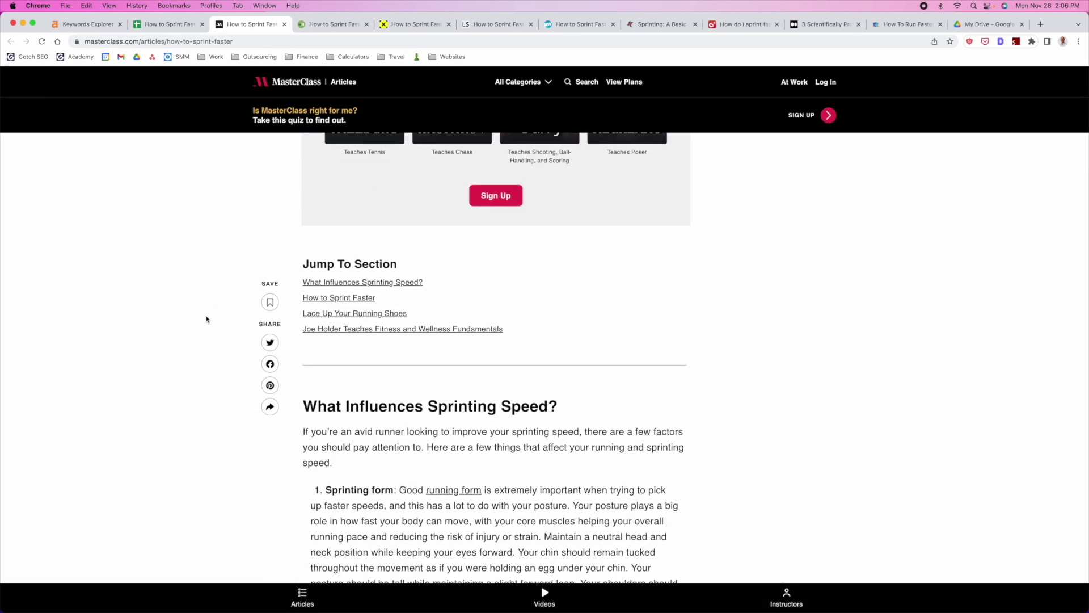
scroll(211, 316, "down", 4)
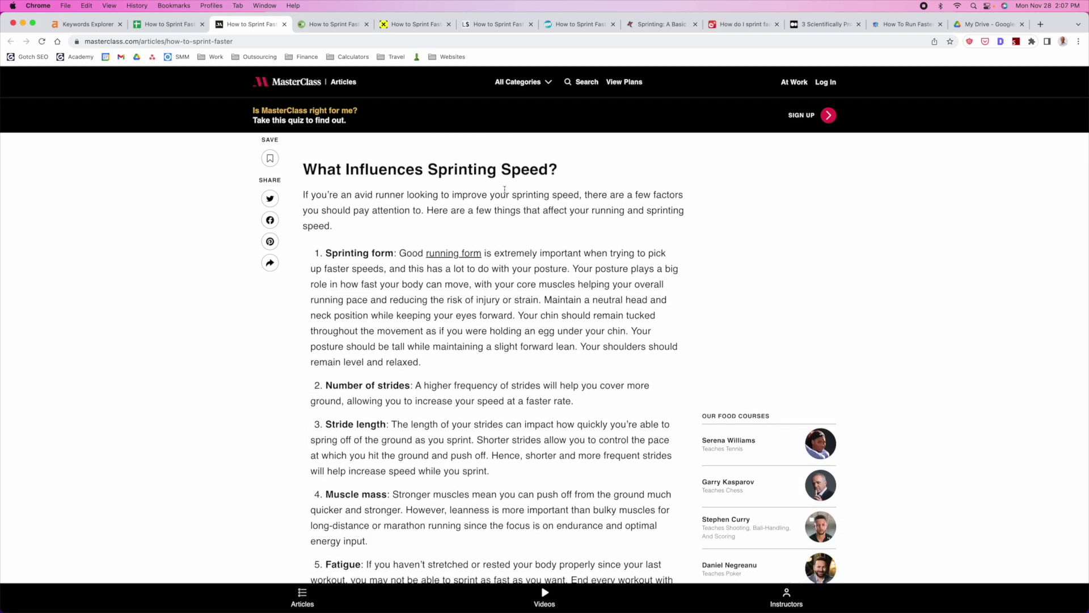
scroll(617, 273, "down", 2)
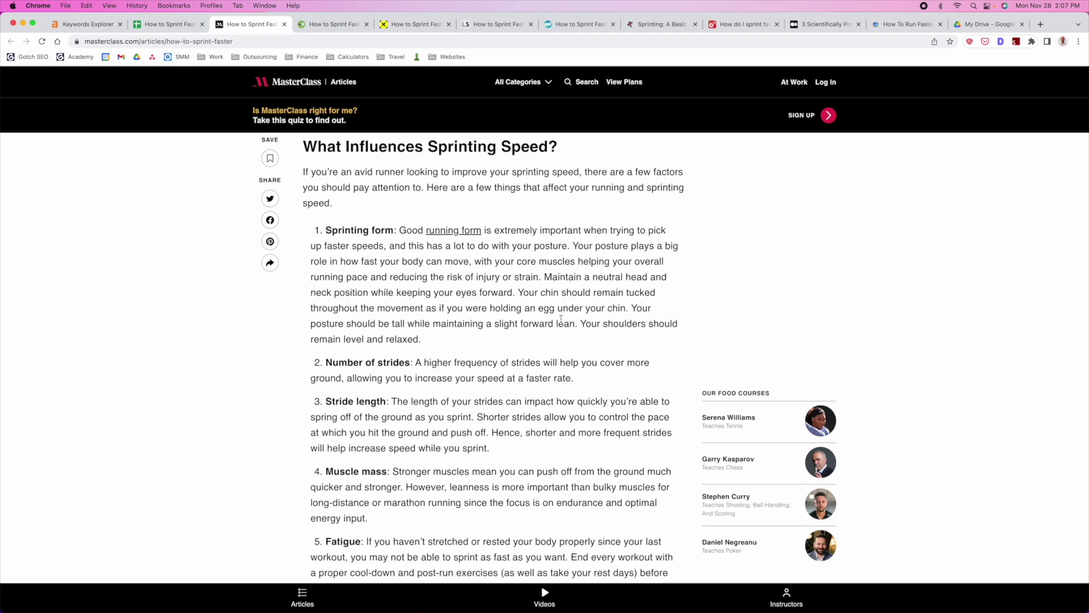
scroll(536, 336, "up", 1)
Check the end of the MasterClass article, from the Practice your cardio tip back to the How to Sprint Faster introduction
scroll(539, 344, "down", 12)
scroll(254, 348, "down", 10)
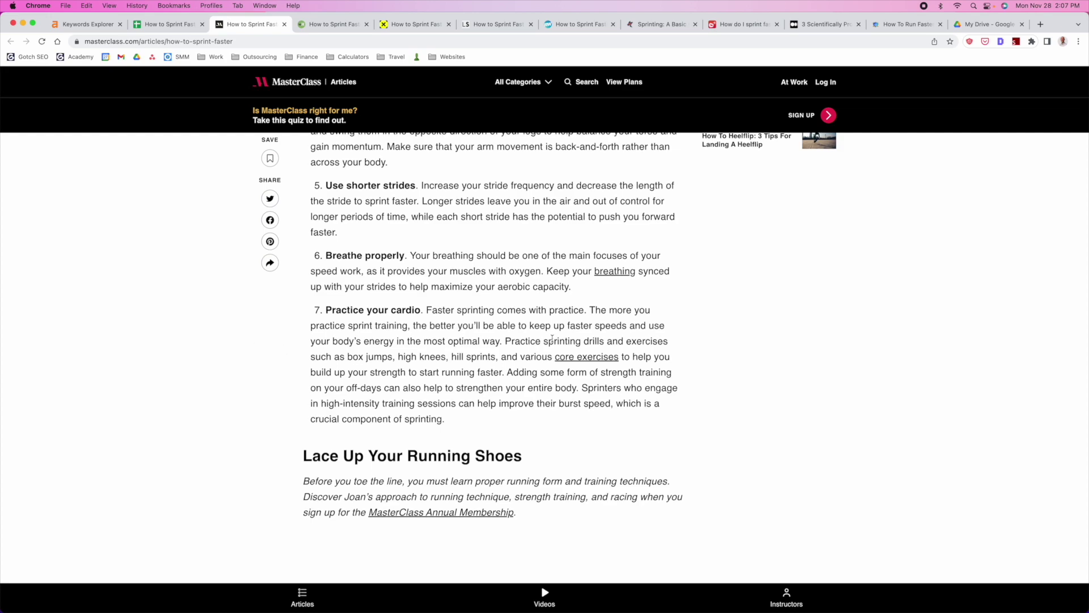
scroll(536, 357, "down", 3)
scroll(511, 392, "up", 15)
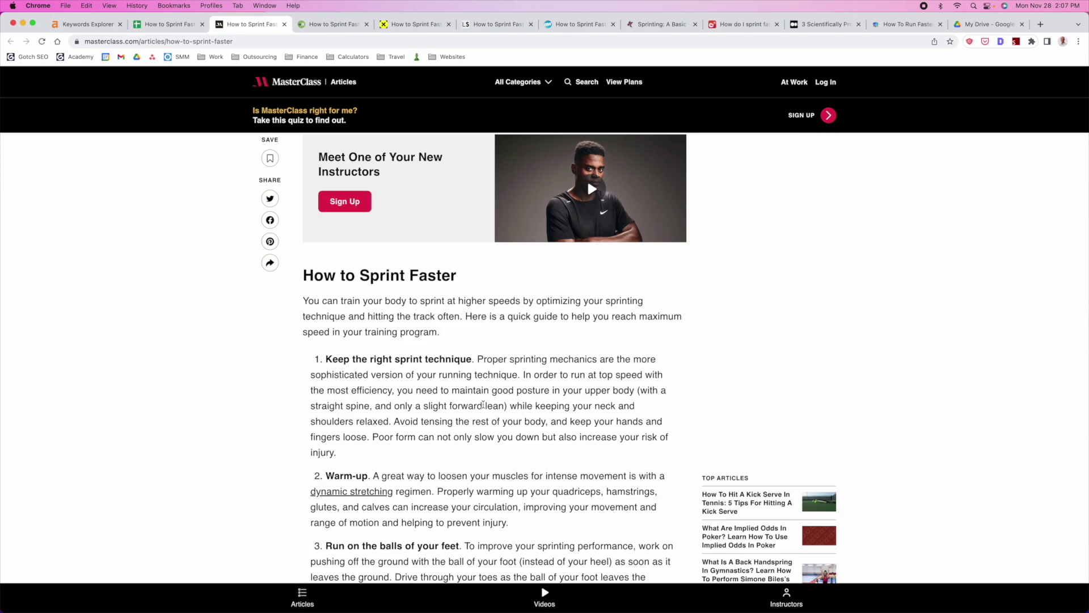
Re-examine the depth and formatting of the five factors listed under What Influences Sprinting Speed?
scroll(484, 407, "up", 9)
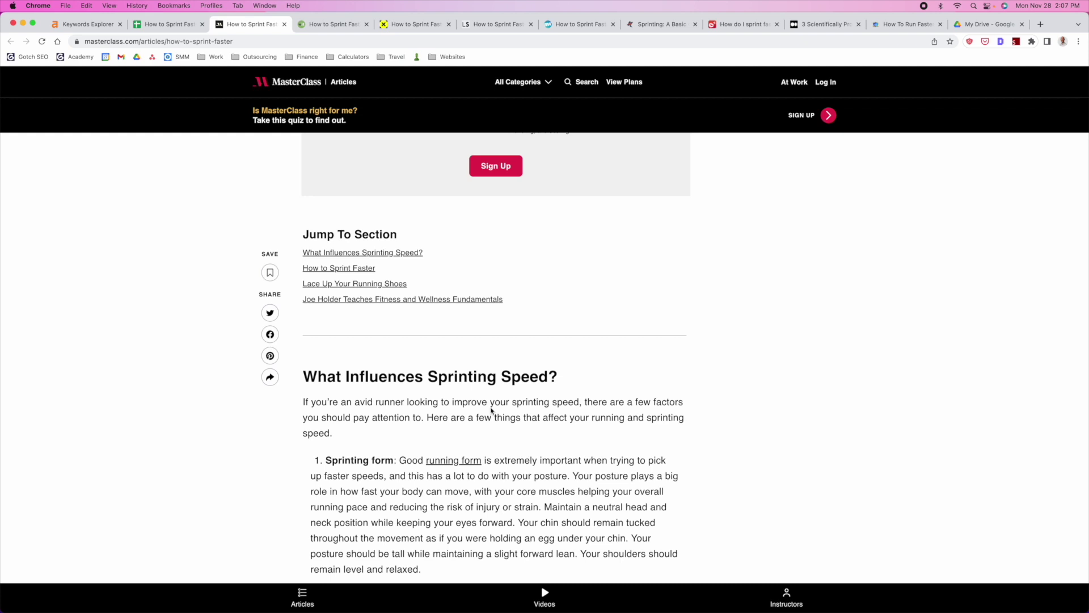
scroll(545, 406, "up", 2)
scroll(548, 392, "down", 8)
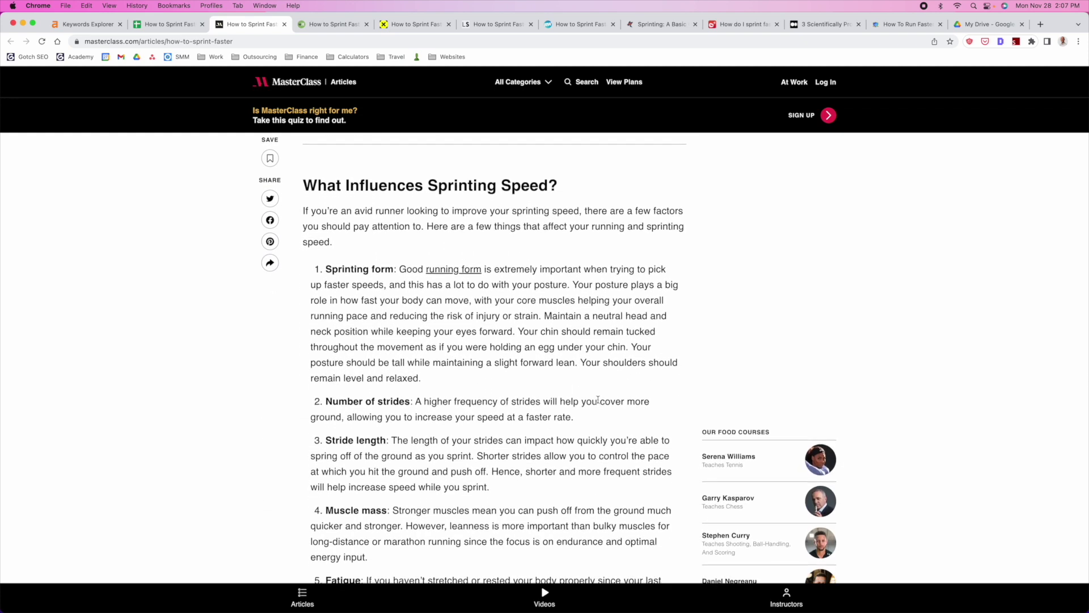
scroll(549, 374, "down", 1)
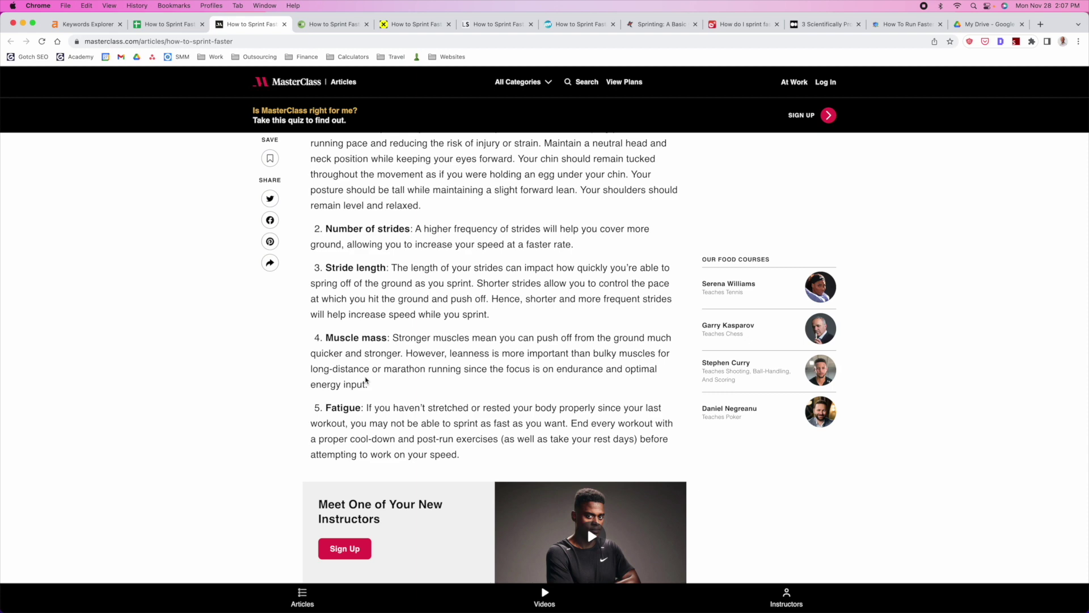
scroll(397, 380, "up", 5)
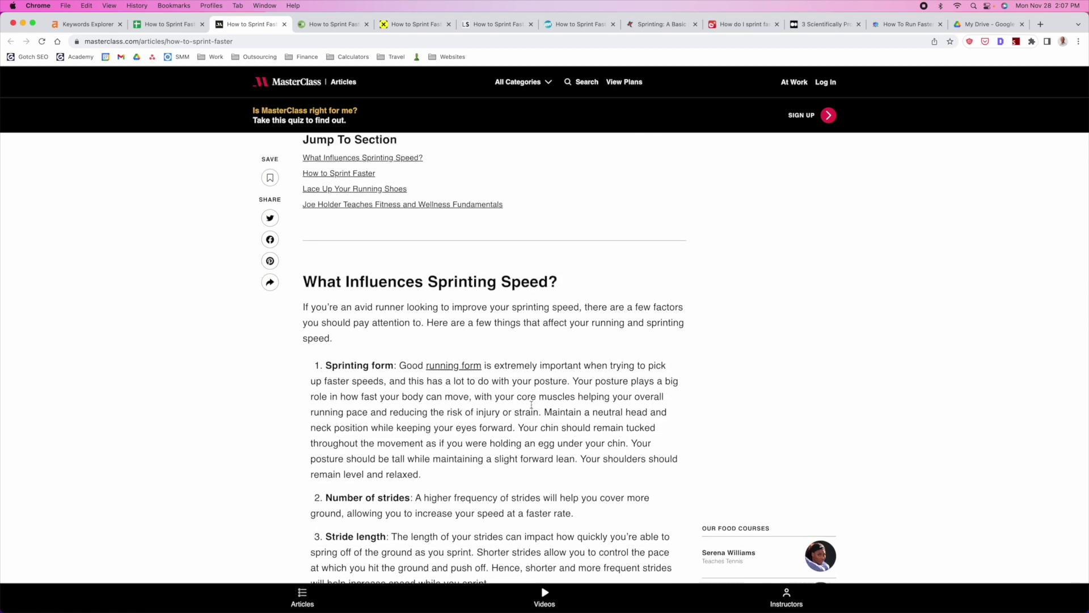
scroll(553, 404, "up", 1)
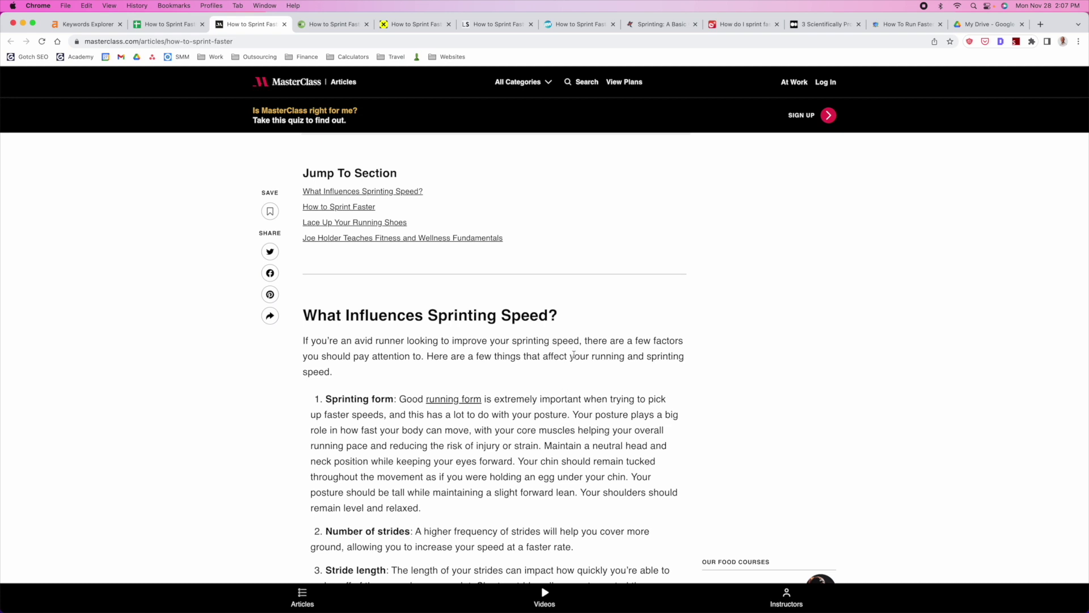
Open the wikiHow Sprint Faster page and examine the illustrated steps in Part 1, Improving Your Technique
key("ctrl+Tab")
scroll(239, 235, "down", 3)
scroll(239, 235, "down", 4)
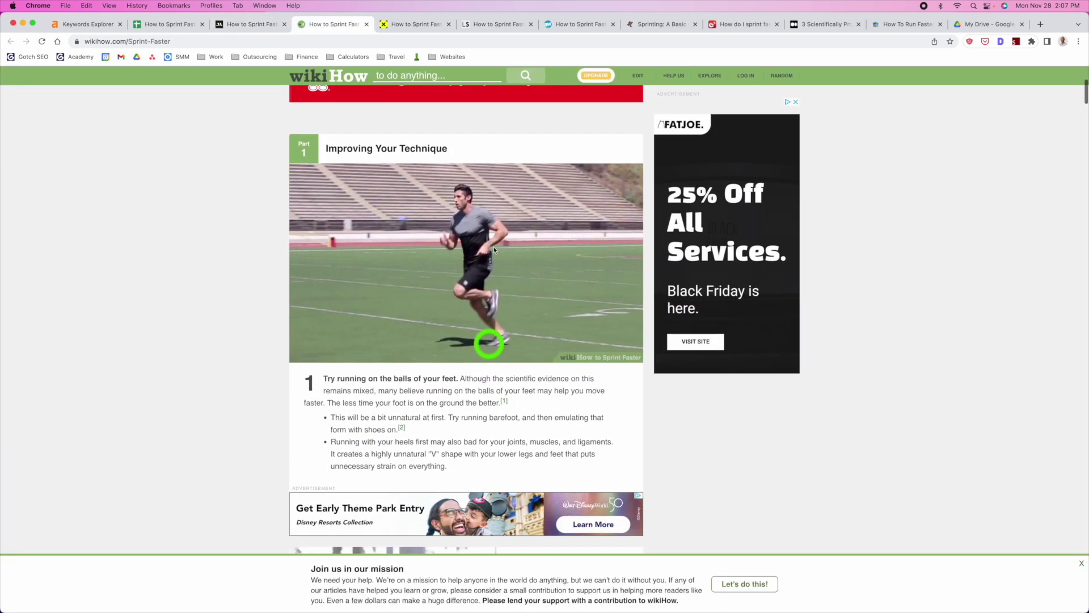
scroll(246, 282, "down", 7)
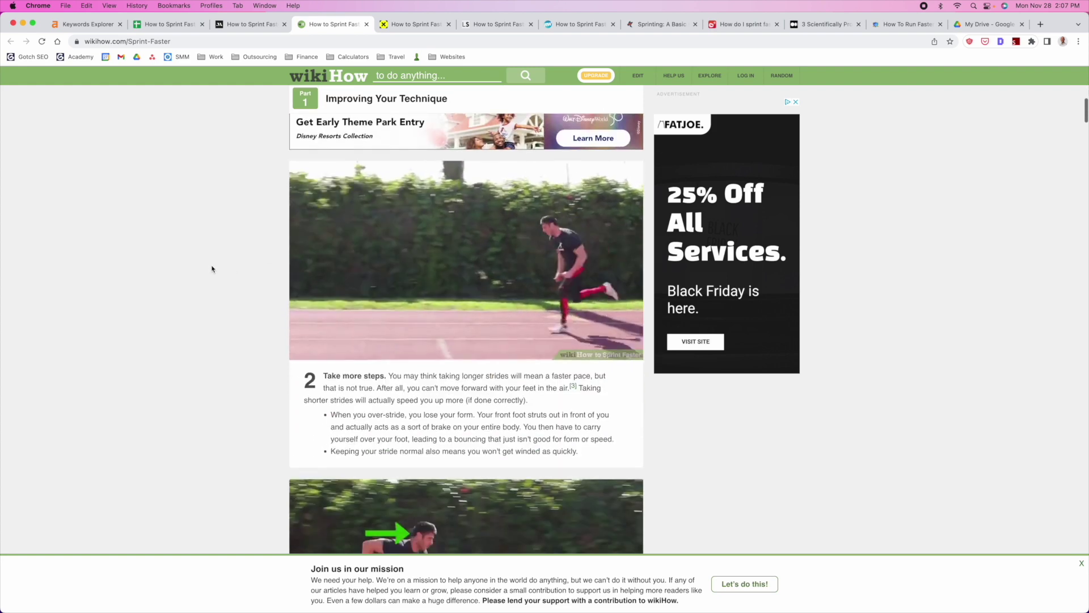
scroll(212, 269, "down", 10)
scroll(210, 267, "down", 14)
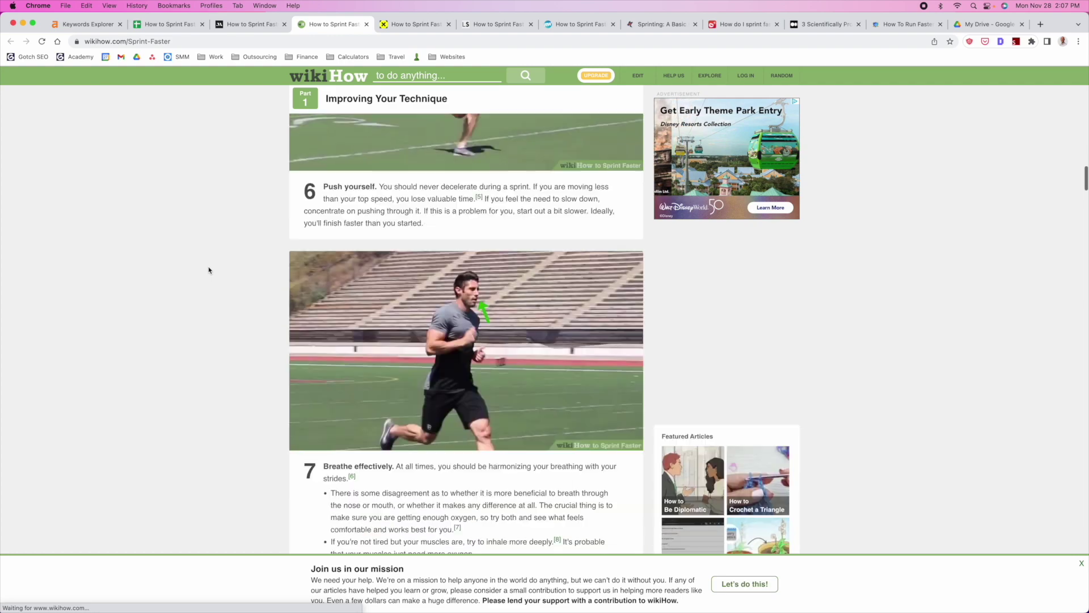
scroll(837, 301, "down", 9)
Examine the lower part of the wikiHow page, including the Community Q&A and You Might Also Like sections
left_click_drag(1084, 202, 1072, 499)
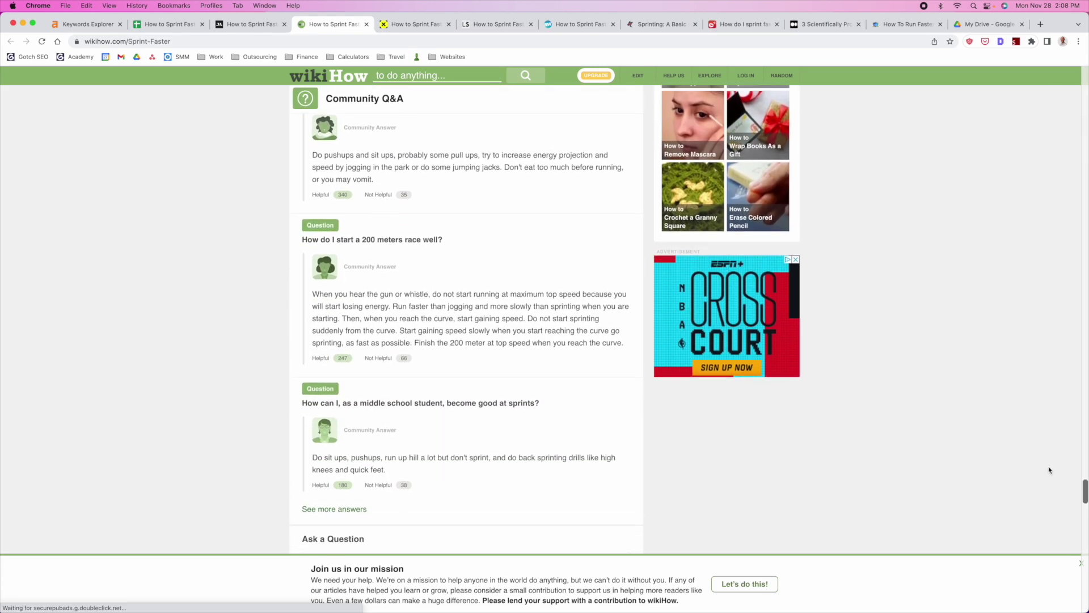
scroll(1026, 418, "down", 15)
scroll(948, 398, "down", 5)
scroll(948, 399, "down", 5)
scroll(945, 399, "up", 10)
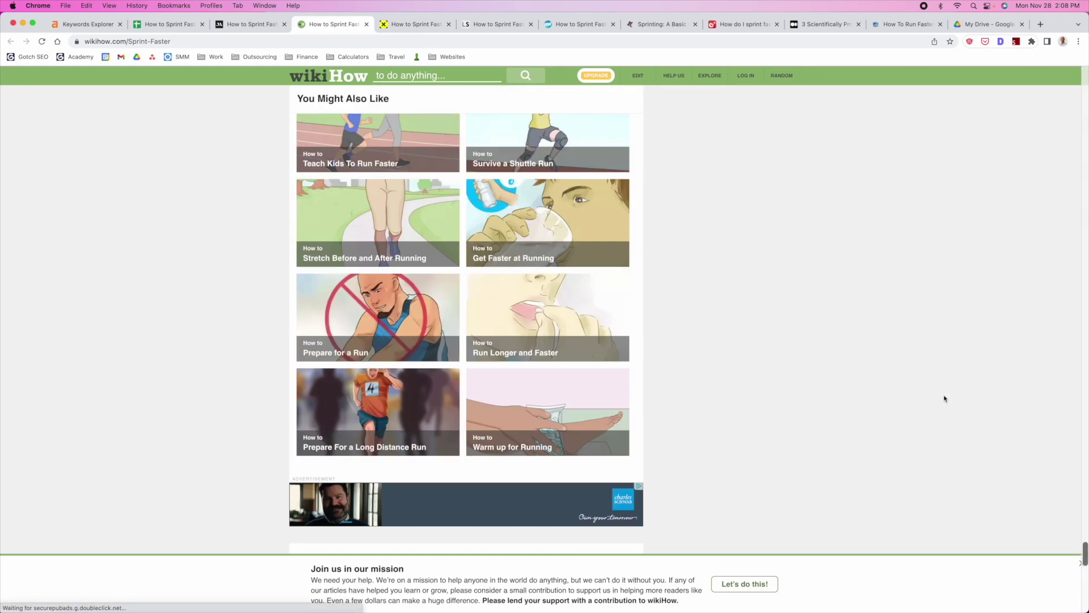
Review the wikiHow article from Part 3, Optimizing Your Performance, back to its title, introduction and parts list
scroll(945, 399, "up", 20)
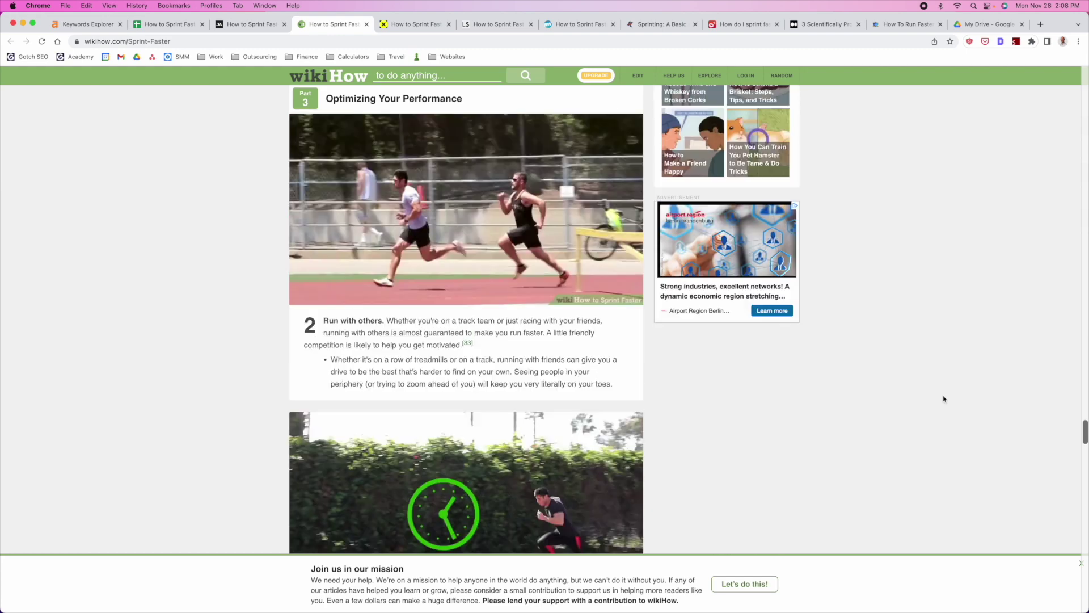
scroll(945, 399, "up", 20)
scroll(944, 399, "up", 20)
scroll(1014, 385, "up", 10)
scroll(981, 379, "up", 20)
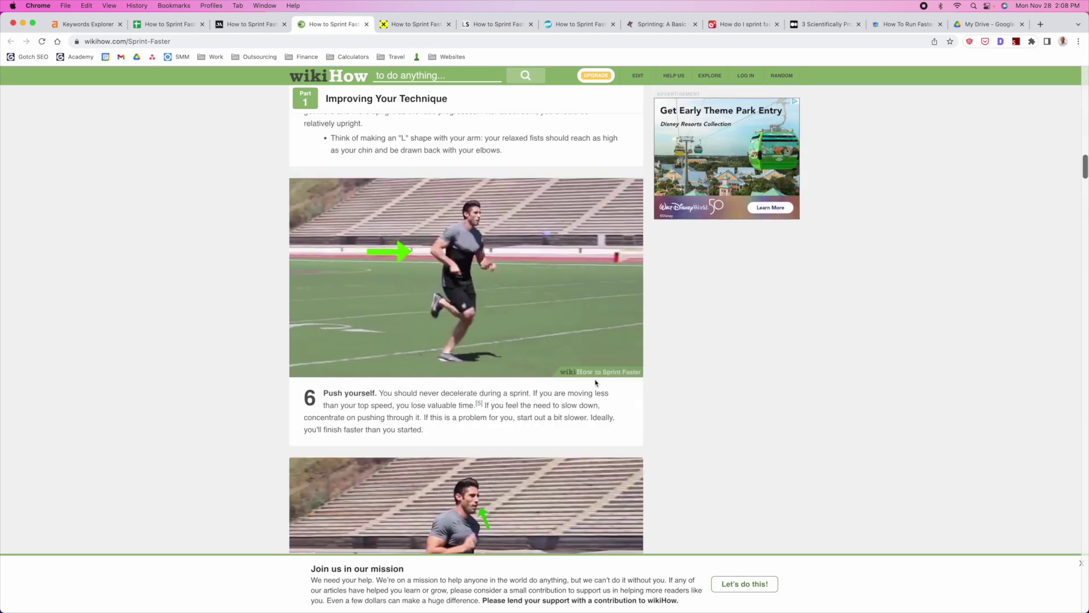
scroll(595, 383, "up", 20)
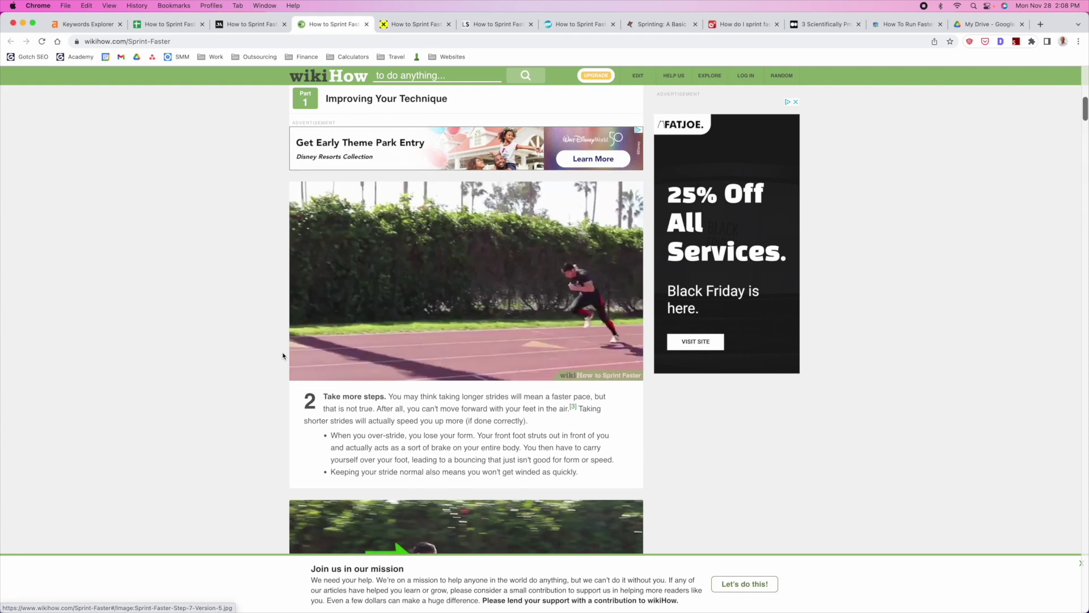
scroll(283, 356, "up", 15)
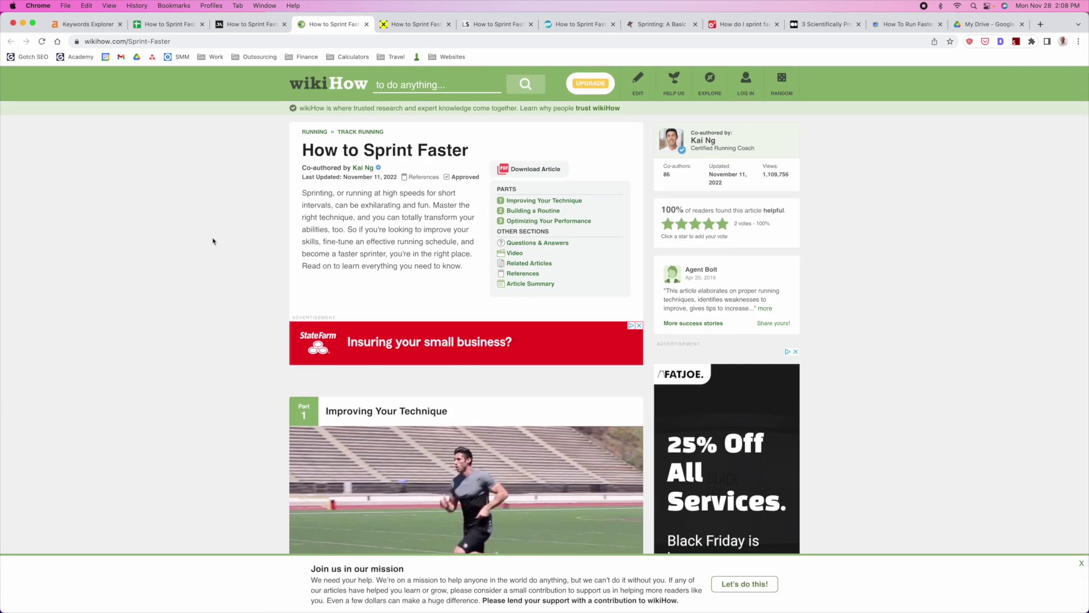
Compare the MasterClass article's layout with the opening of the wikiHow article
left_click(252, 28)
scroll(430, 195, "up", 5)
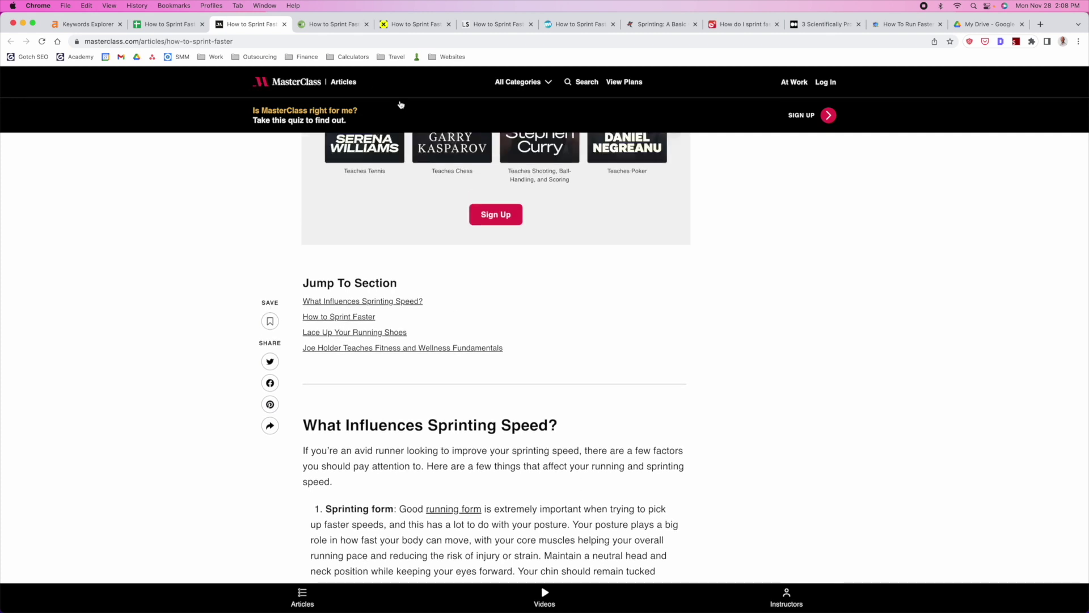
key("ctrl+Tab")
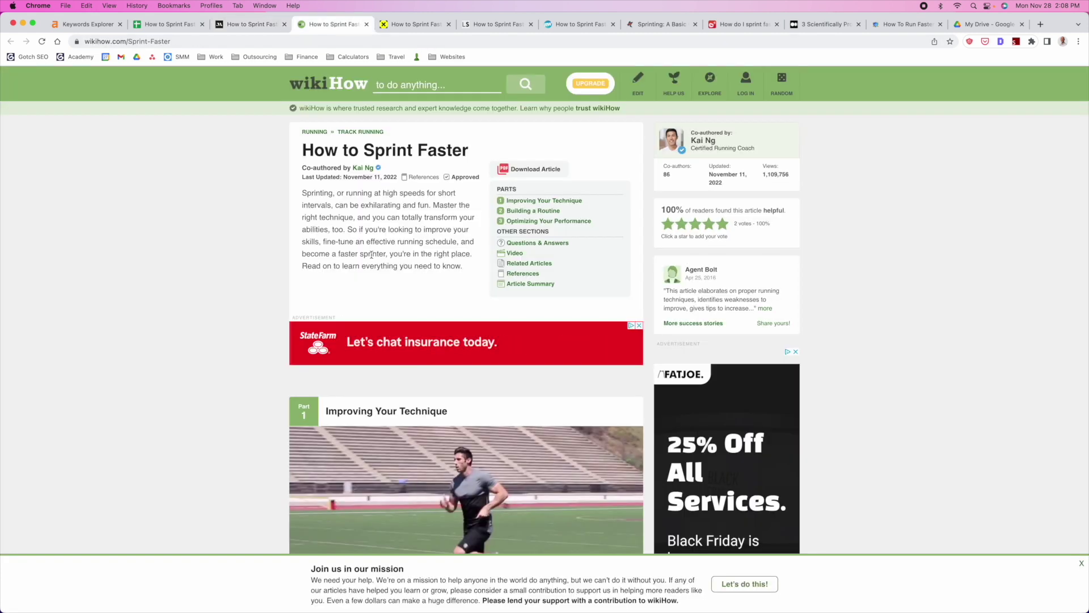
Open the TWL Journal article How to Sprint Faster: 8 Expert Tips and highlight its introduction through the first heading
key("ctrl+Tab")
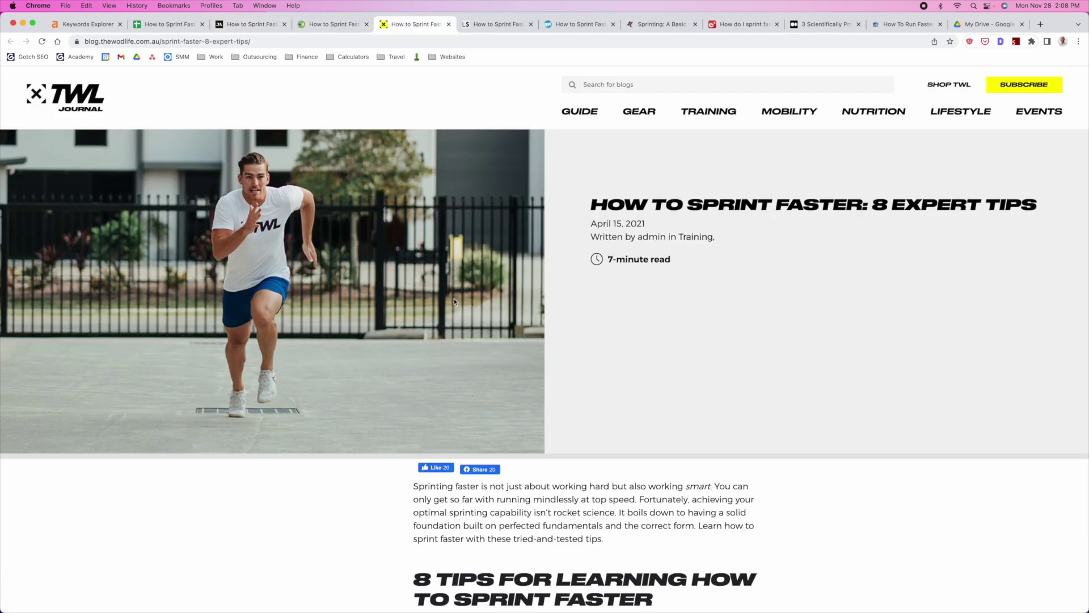
scroll(520, 333, "down", 1)
left_click_drag(414, 486, 653, 602)
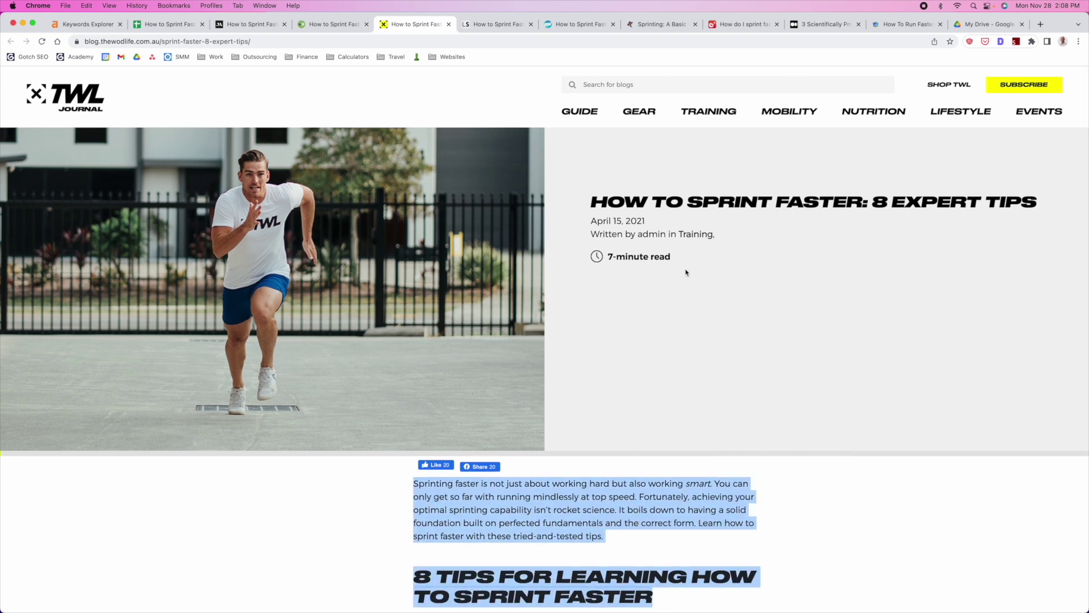
left_click(719, 513)
Examine the TWL article's first tip, Increase Your Holistic Physical Strength, and the Shop Now product block placed within it
scroll(704, 471, "down", 5)
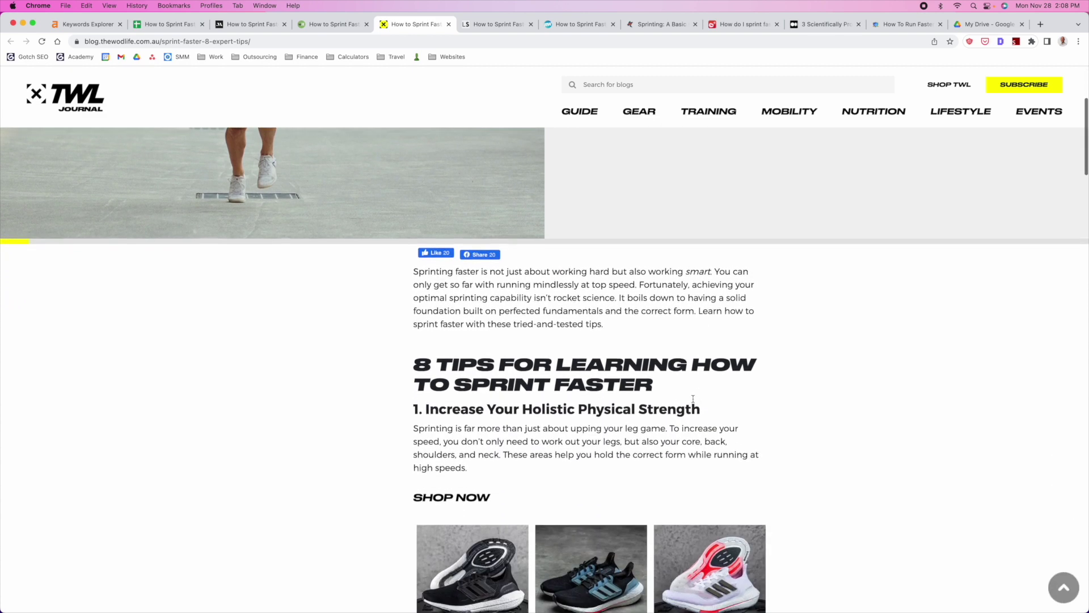
scroll(692, 398, "down", 3)
scroll(813, 308, "down", 1)
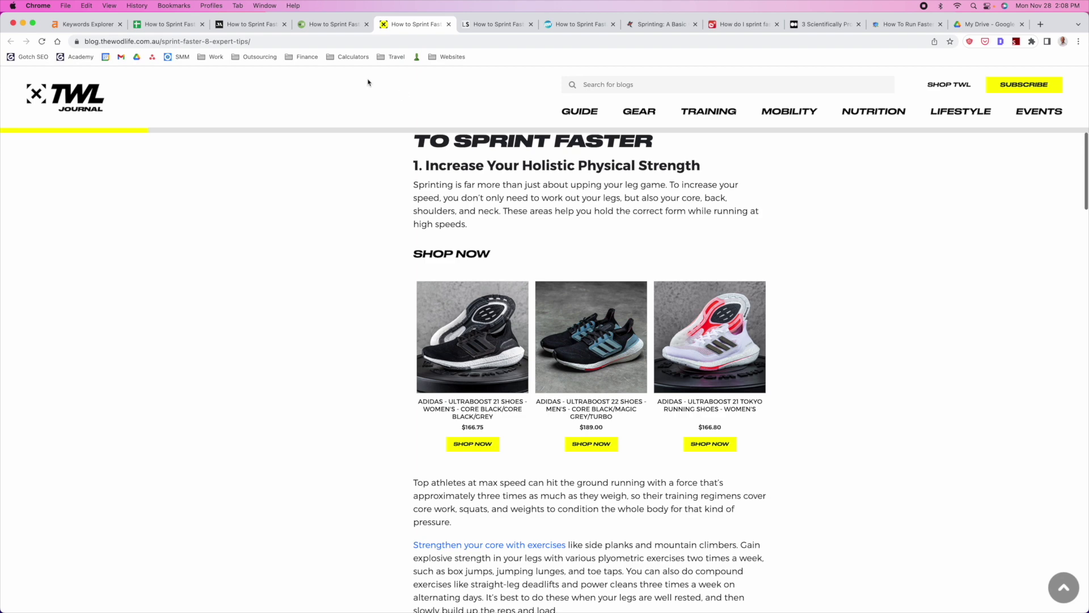
left_click(405, 29)
scroll(855, 335, "up", 3)
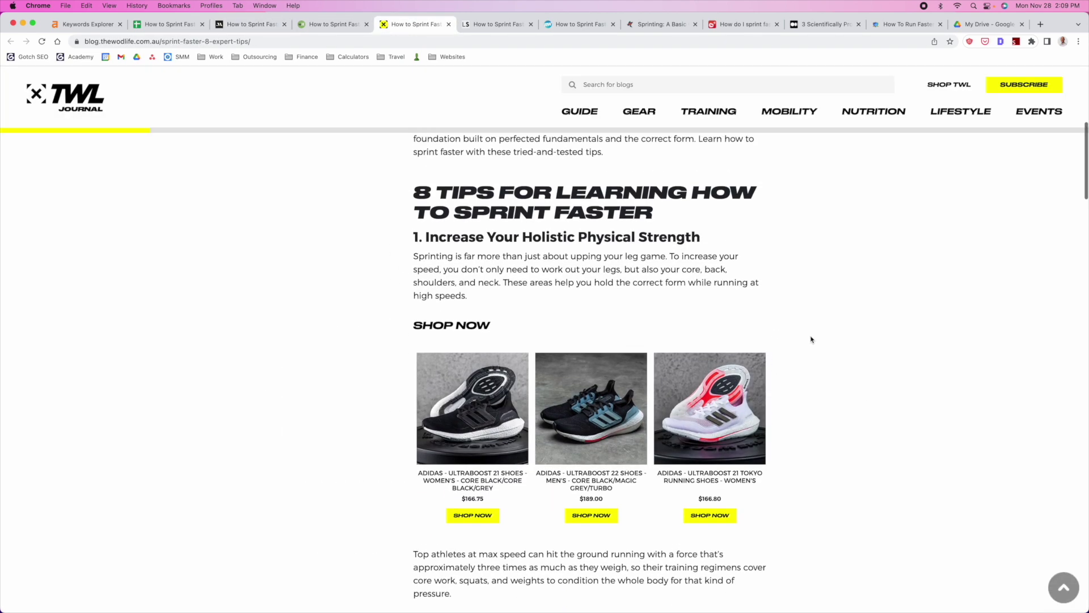
scroll(389, 292, "down", 3)
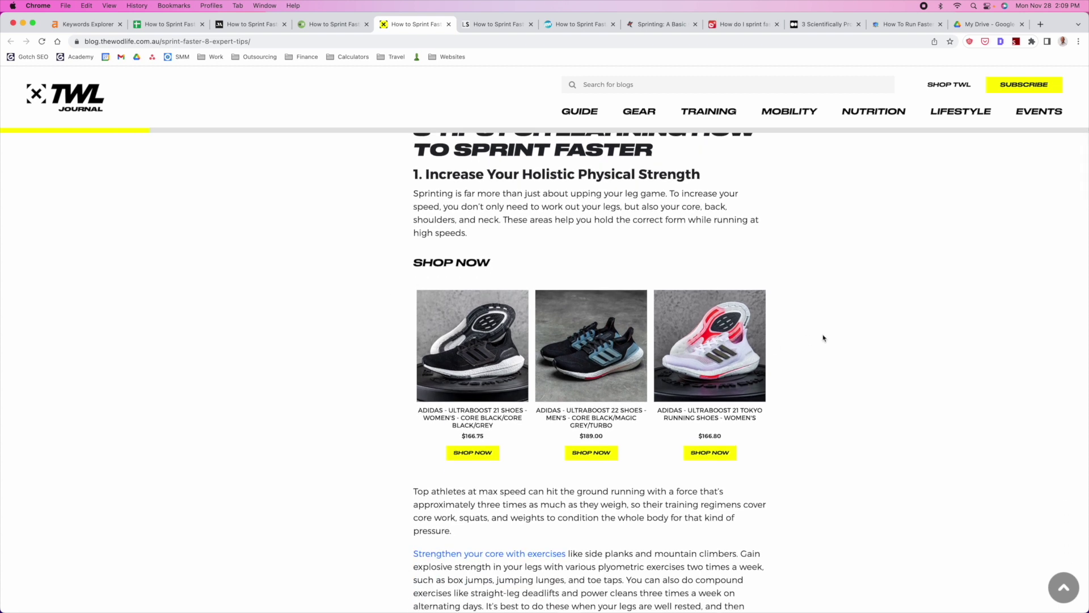
scroll(823, 342, "up", 5)
scroll(822, 343, "down", 4)
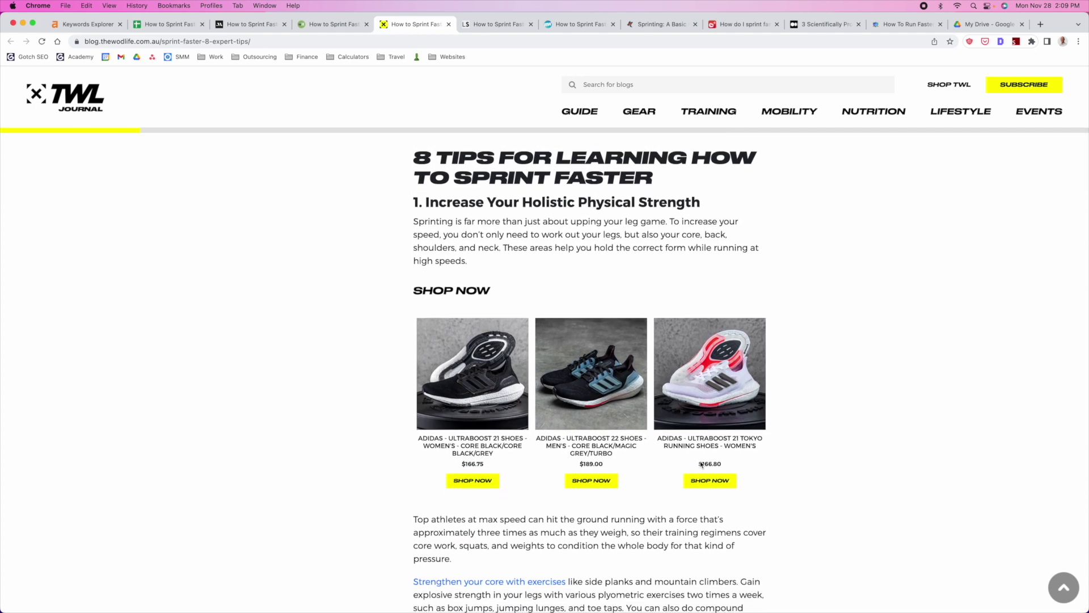
Examine the rest of the TWL article's first tip, from the Shop Now block through the embedded Instagram post
scroll(811, 406, "down", 3)
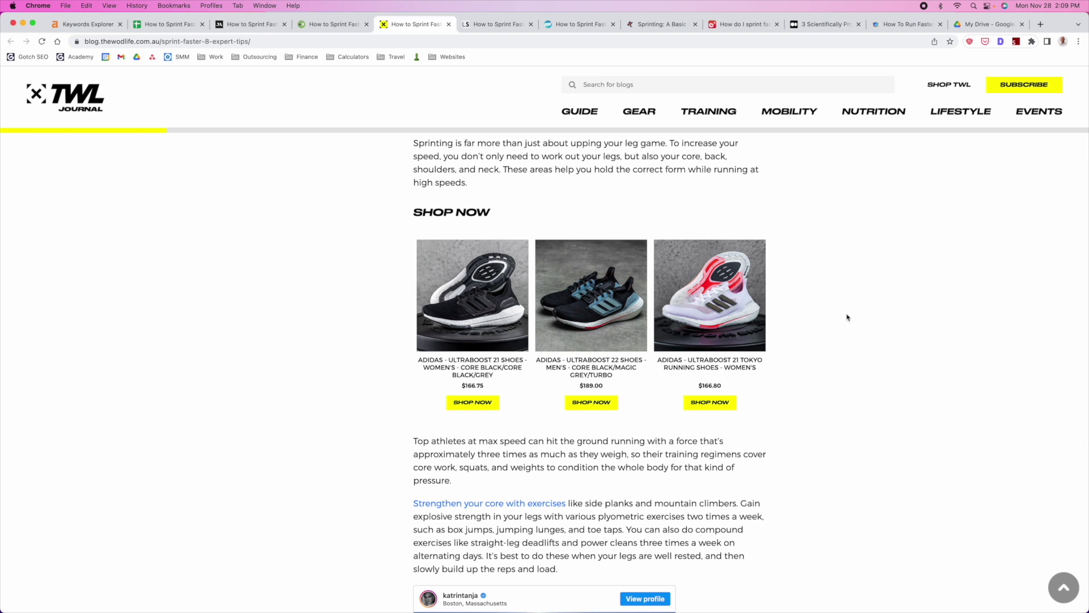
scroll(848, 317, "down", 5)
scroll(869, 290, "down", 5)
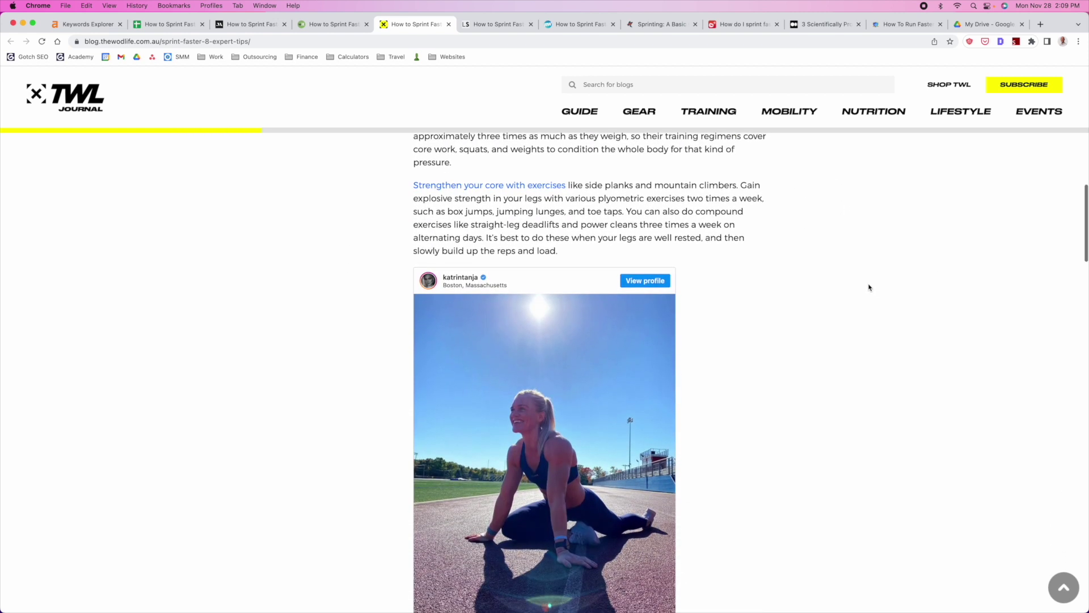
scroll(870, 288, "up", 5)
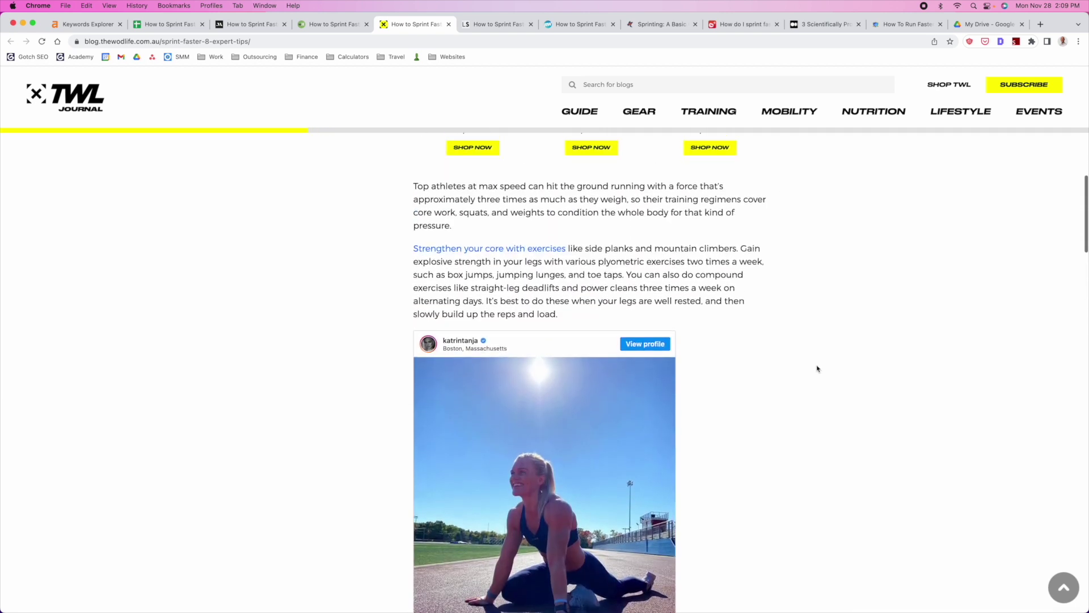
scroll(690, 363, "down", 2)
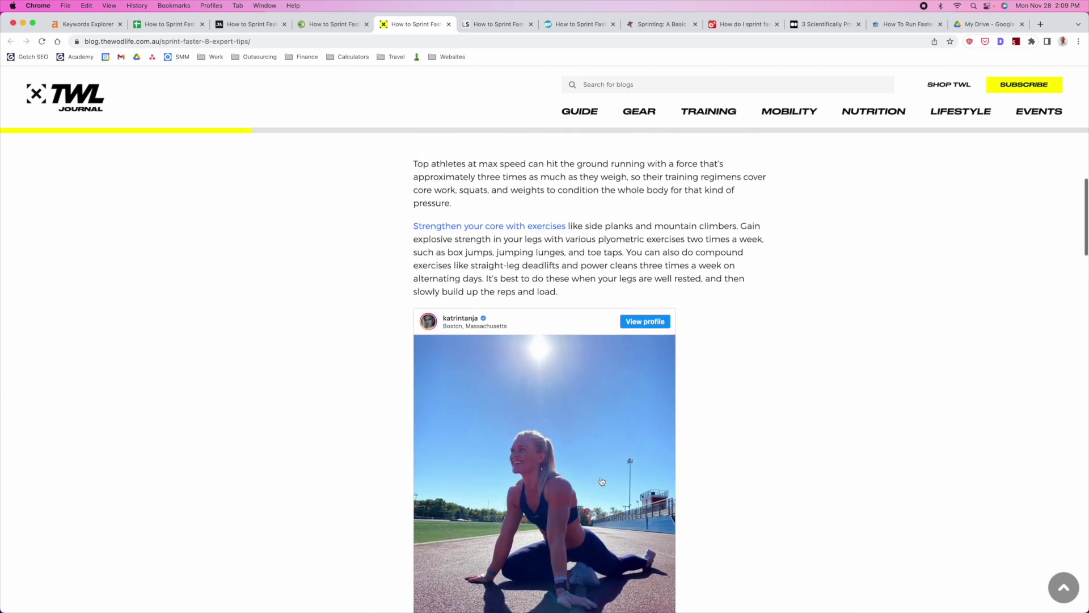
scroll(759, 374, "down", 8)
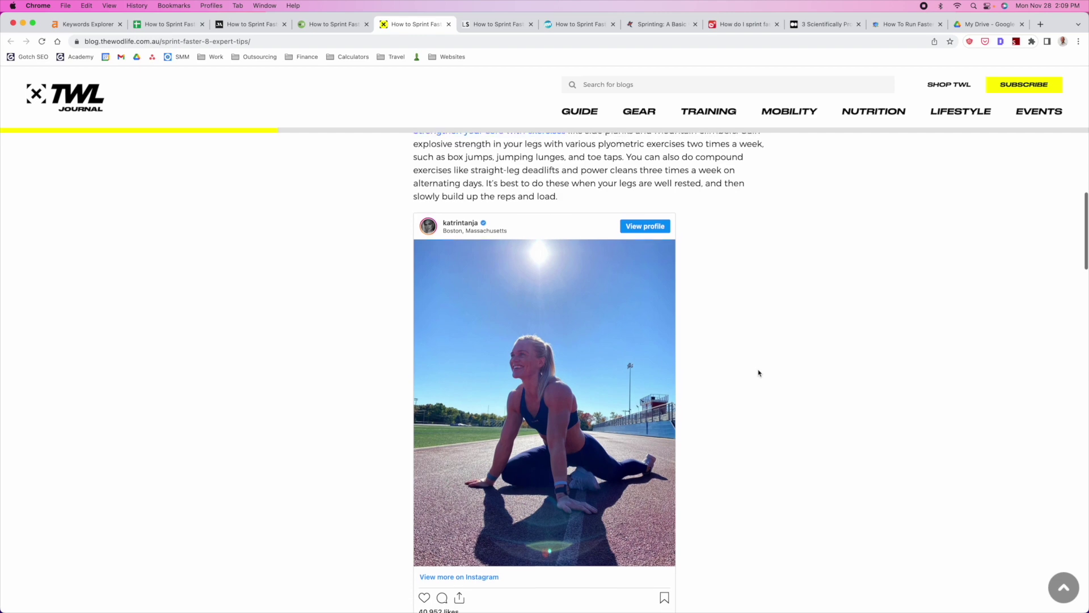
Review the TWL article from tip 2, Correct Your Form, through tip 8, Relax Before a Run, to Related Blogs
scroll(760, 370, "down", 5)
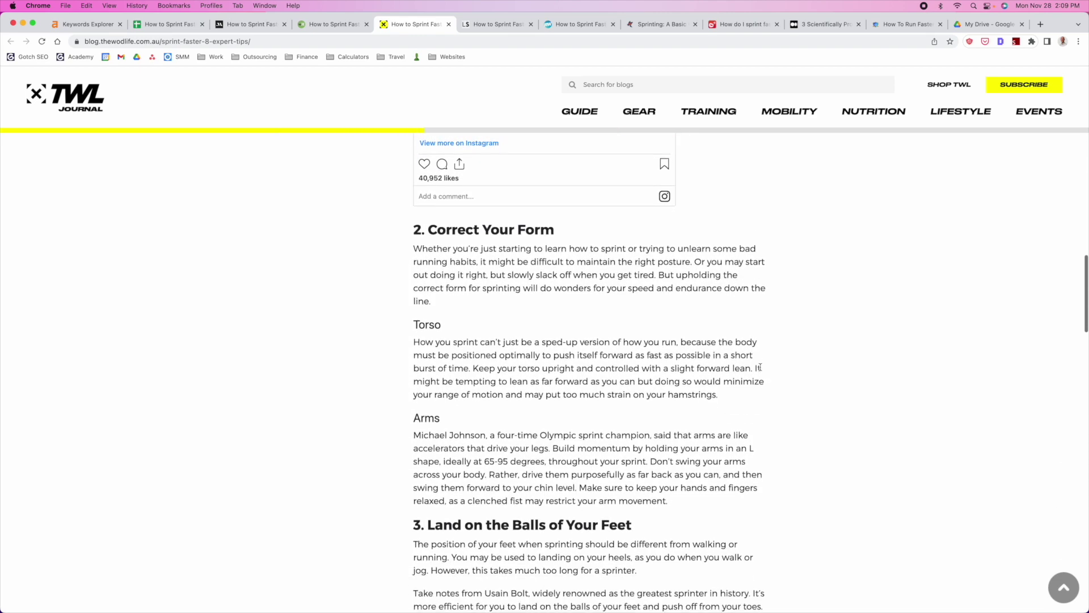
scroll(760, 370, "down", 10)
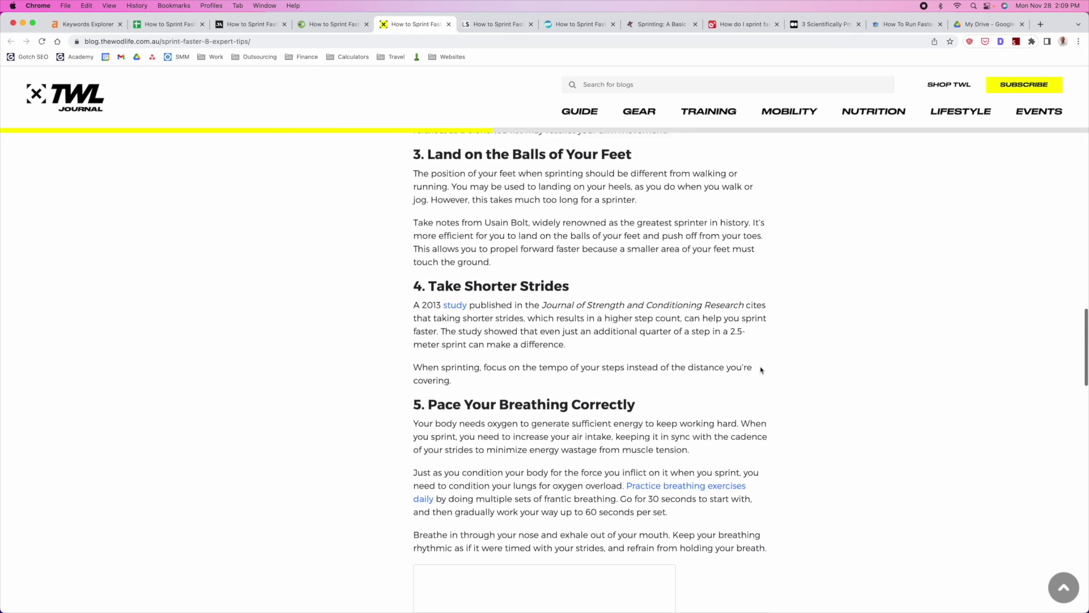
scroll(704, 368, "down", 17)
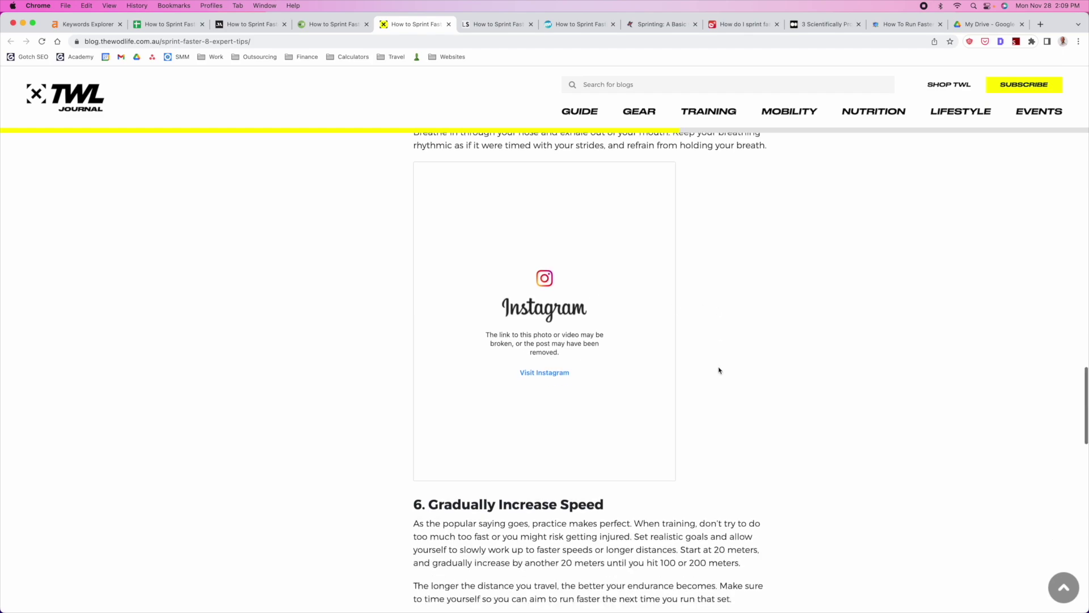
scroll(842, 365, "up", 12)
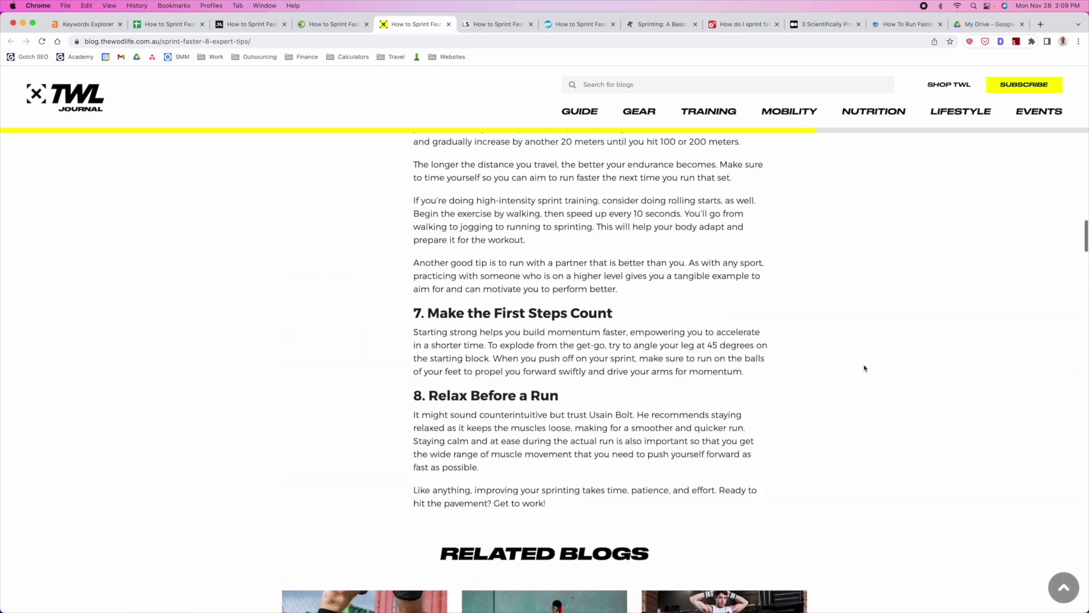
scroll(863, 369, "down", 2)
Return to the TWL article's introduction and first tip and compare its layout with the opening of the wikiHow article
scroll(863, 371, "up", 9)
scroll(865, 375, "up", 20)
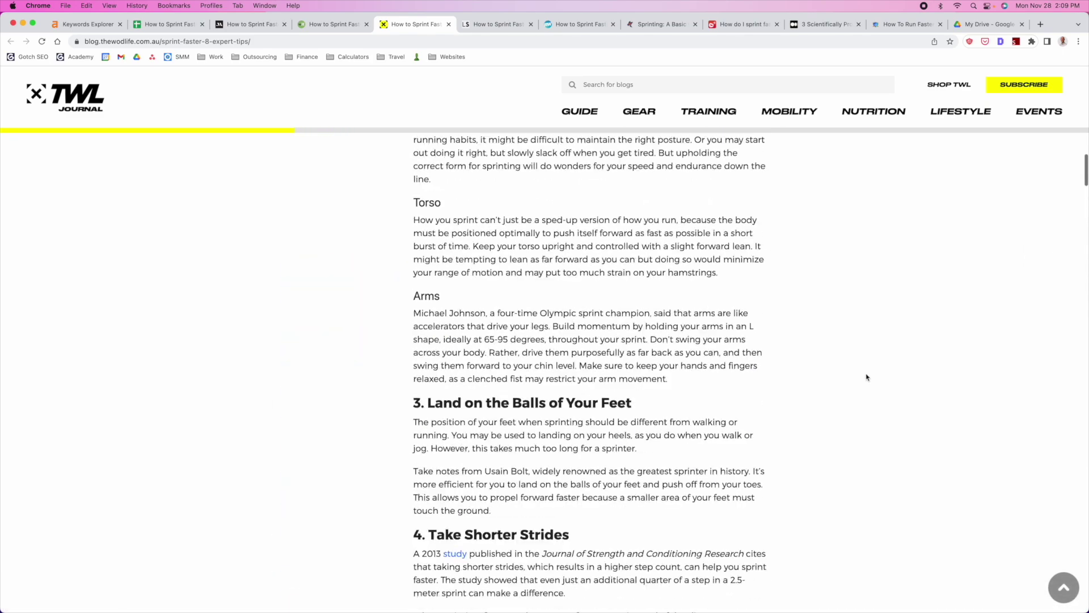
scroll(872, 388, "up", 14)
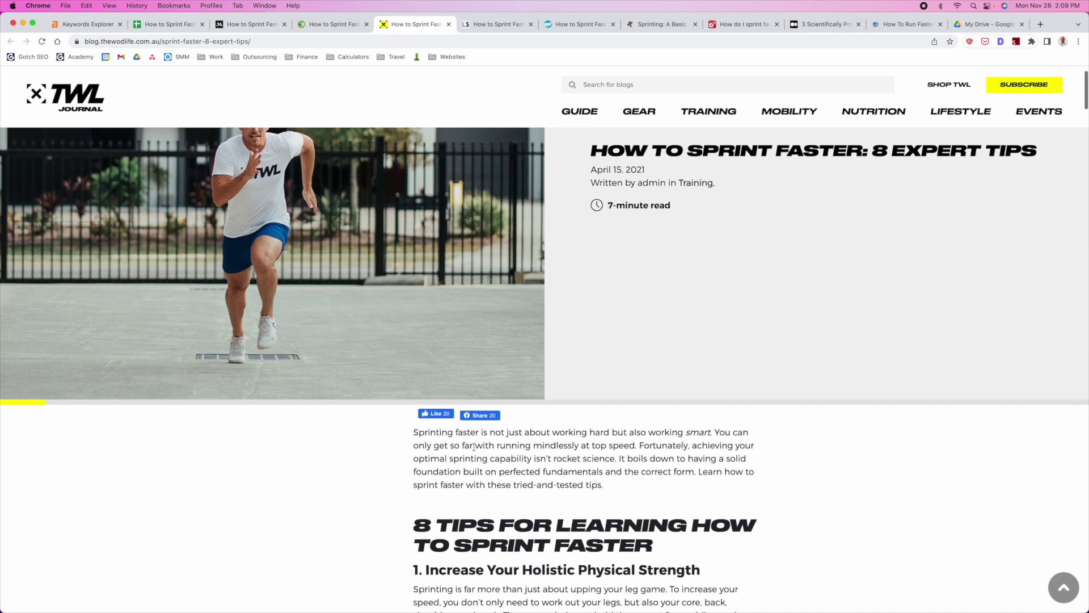
scroll(384, 438, "down", 5)
scroll(358, 369, "down", 1)
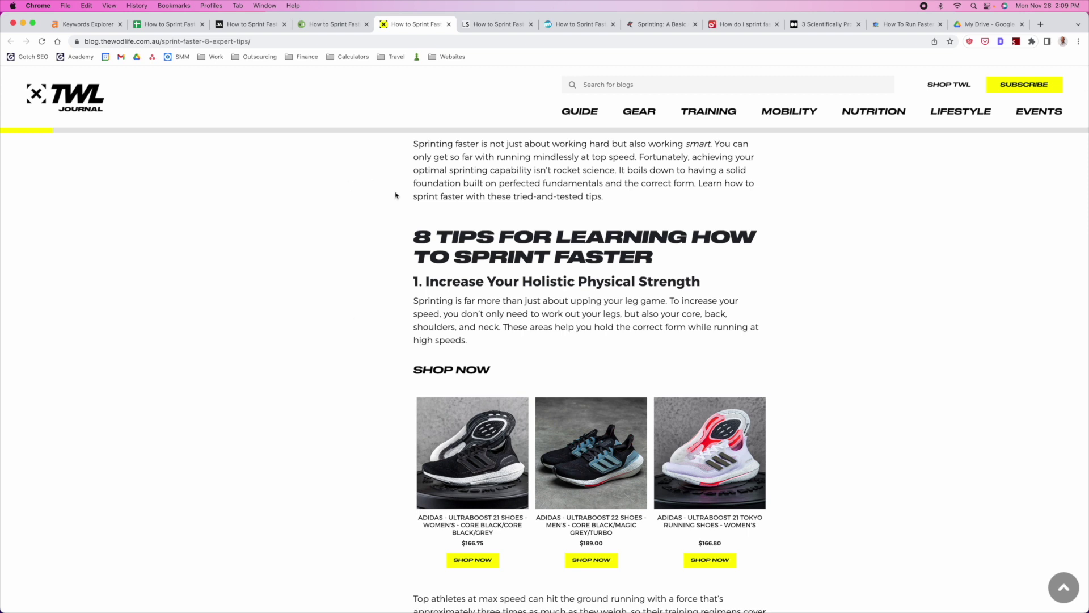
left_click(335, 24)
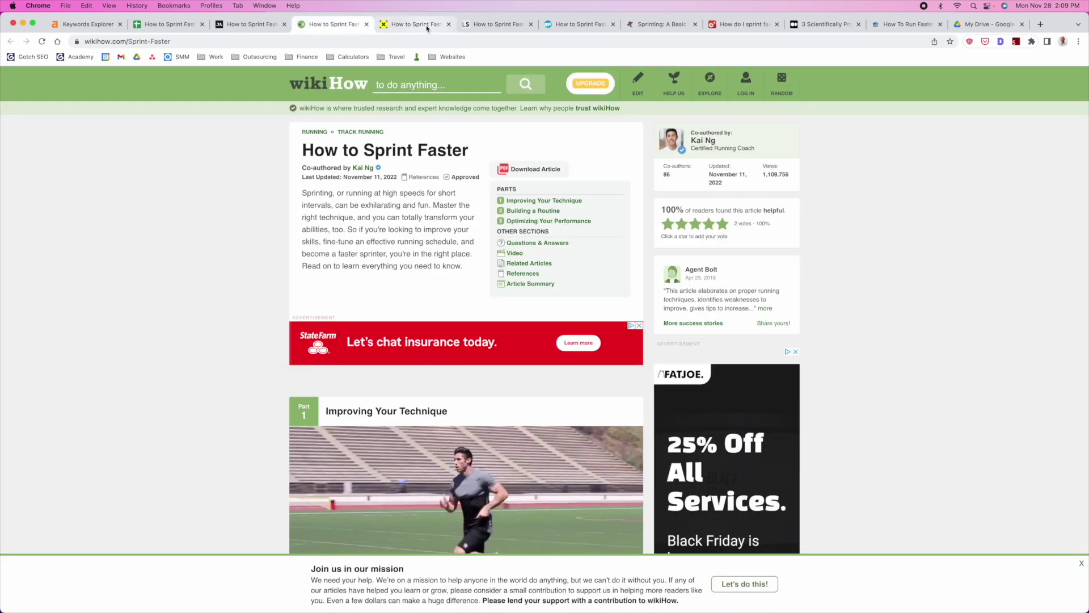
left_click(426, 25)
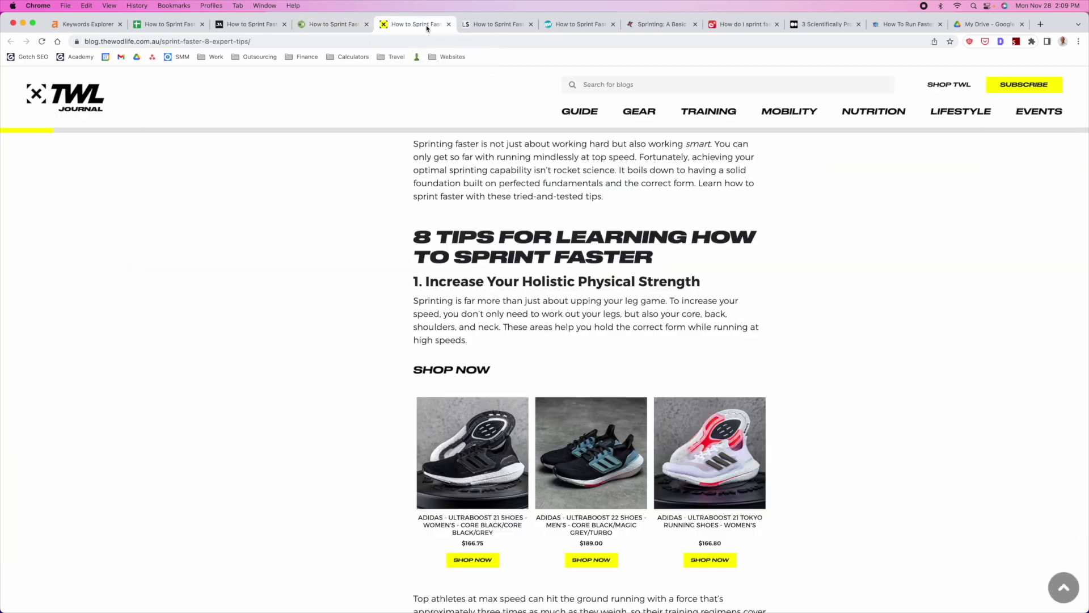
Open the Livestrong article How to Sprint Faster in a Week and review it through References & Resources, then back to the title
left_click(496, 25)
scroll(181, 310, "down", 3)
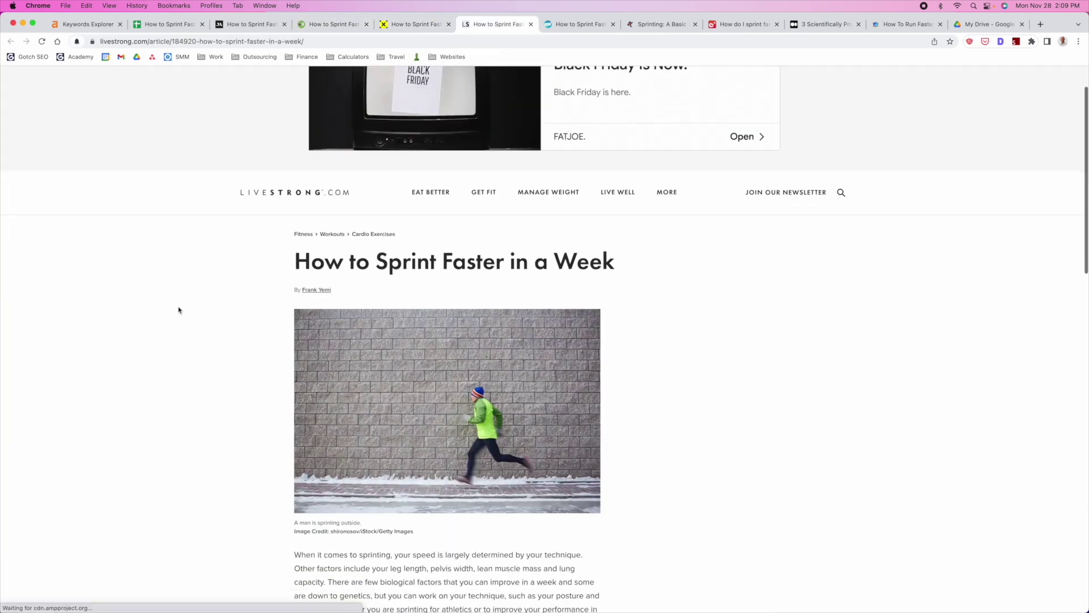
scroll(168, 309, "down", 8)
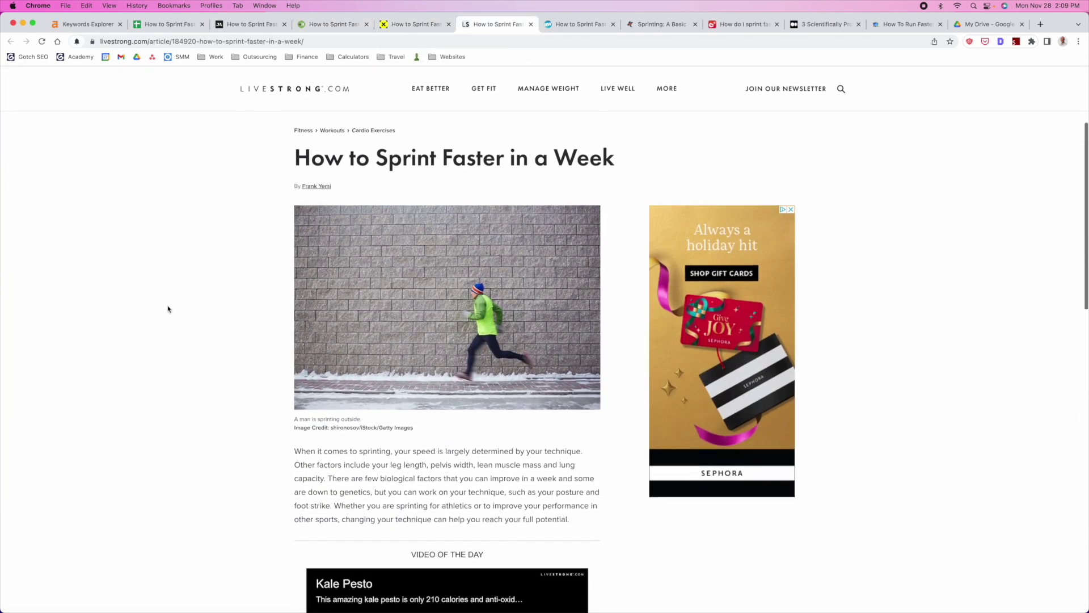
scroll(169, 309, "down", 5)
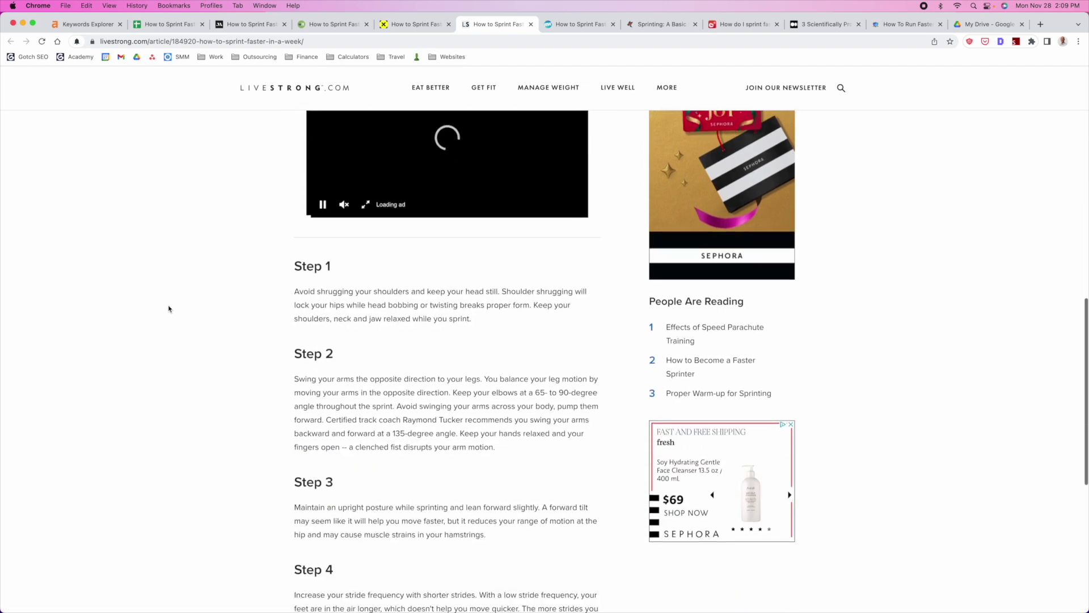
scroll(168, 308, "up", 4)
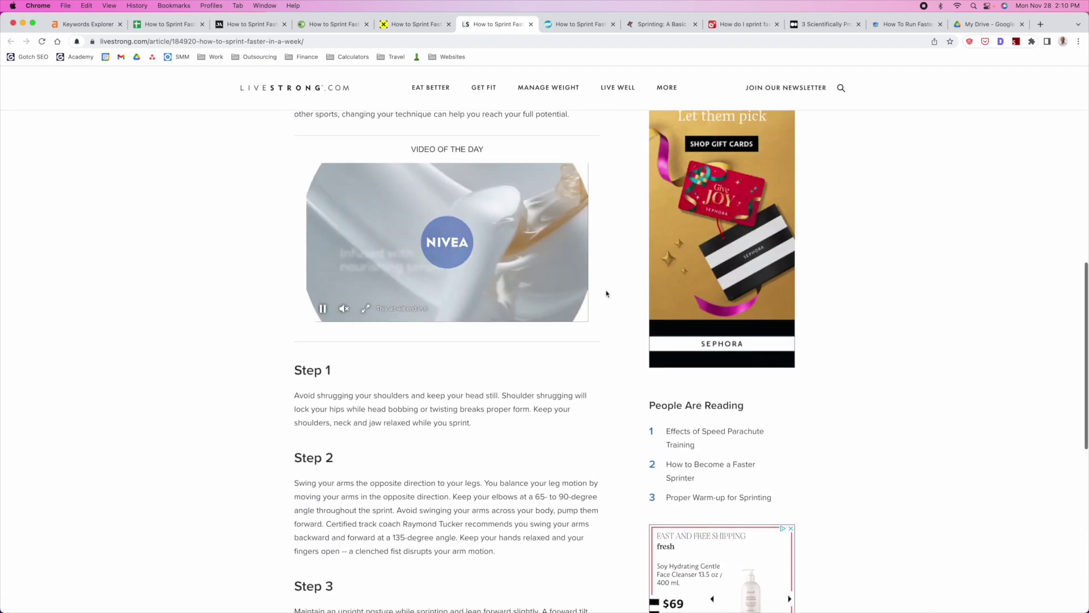
scroll(382, 247, "up", 1)
scroll(264, 266, "down", 10)
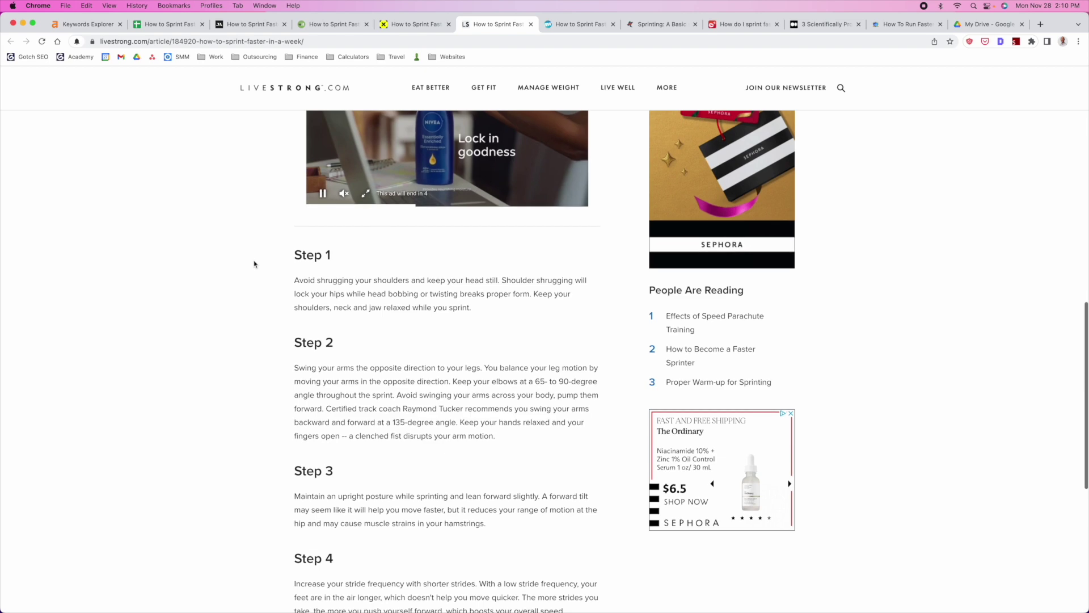
scroll(255, 265, "up", 10)
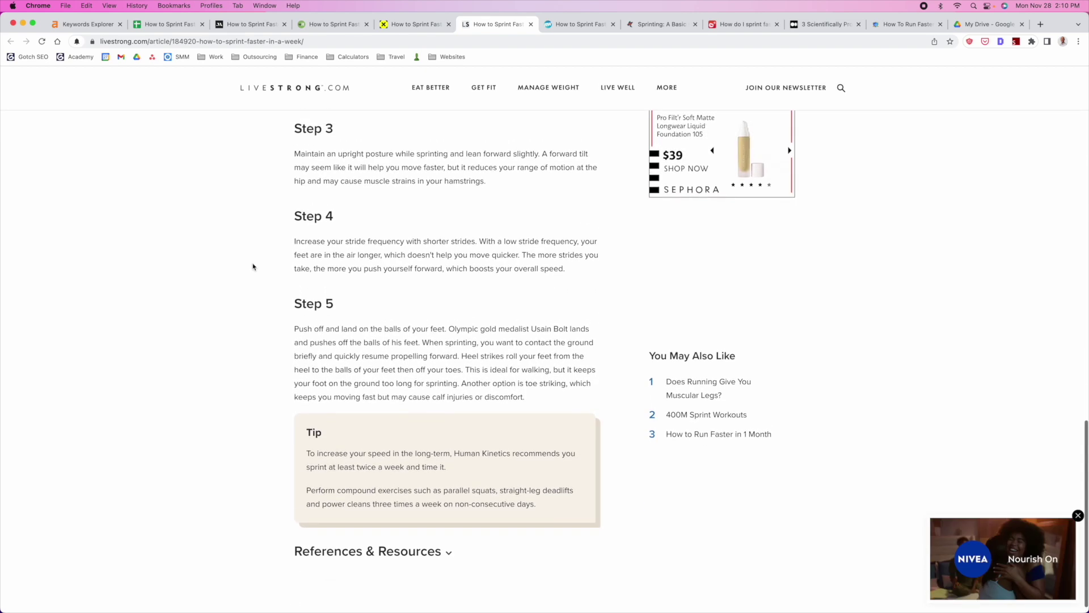
scroll(243, 298, "up", 12)
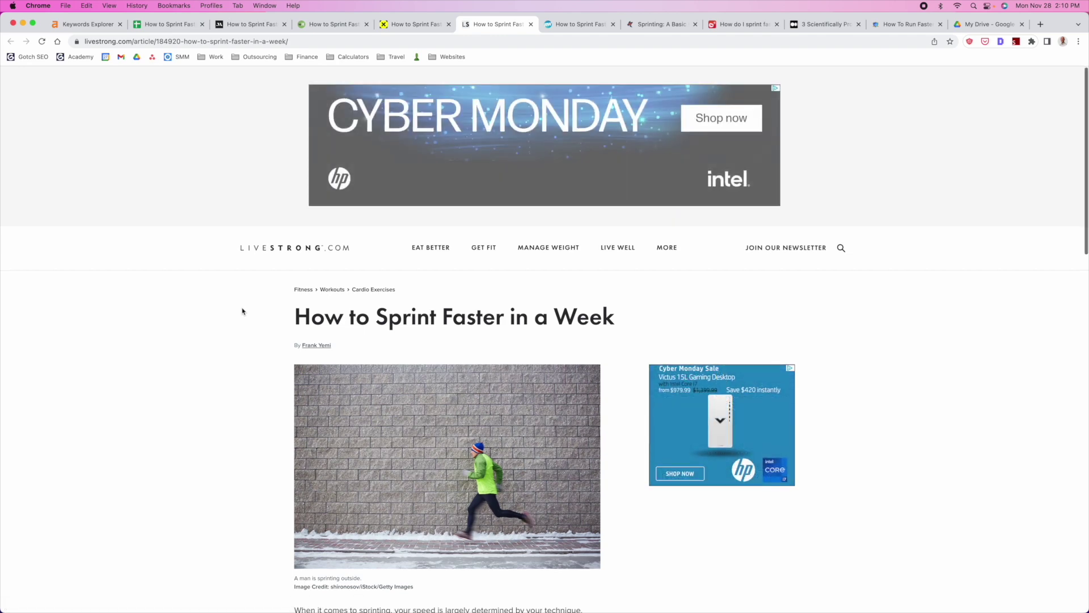
Examine the Livestrong article's introduction, Video of the Day, Step 1 to Step 5 headings and closing Tip box
scroll(244, 309, "down", 2)
scroll(246, 307, "down", 5)
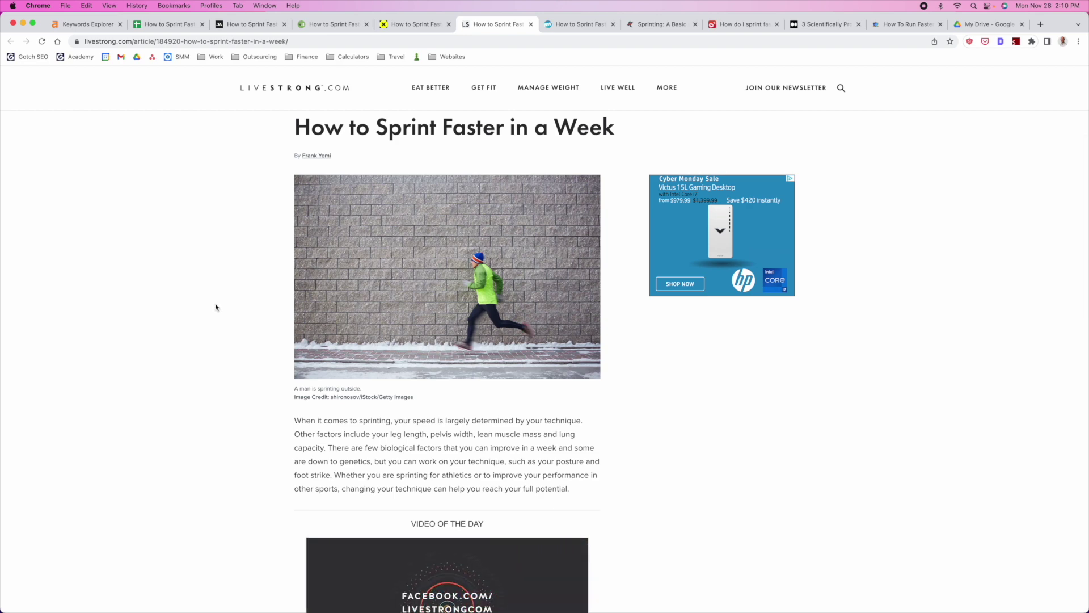
scroll(216, 309, "down", 10)
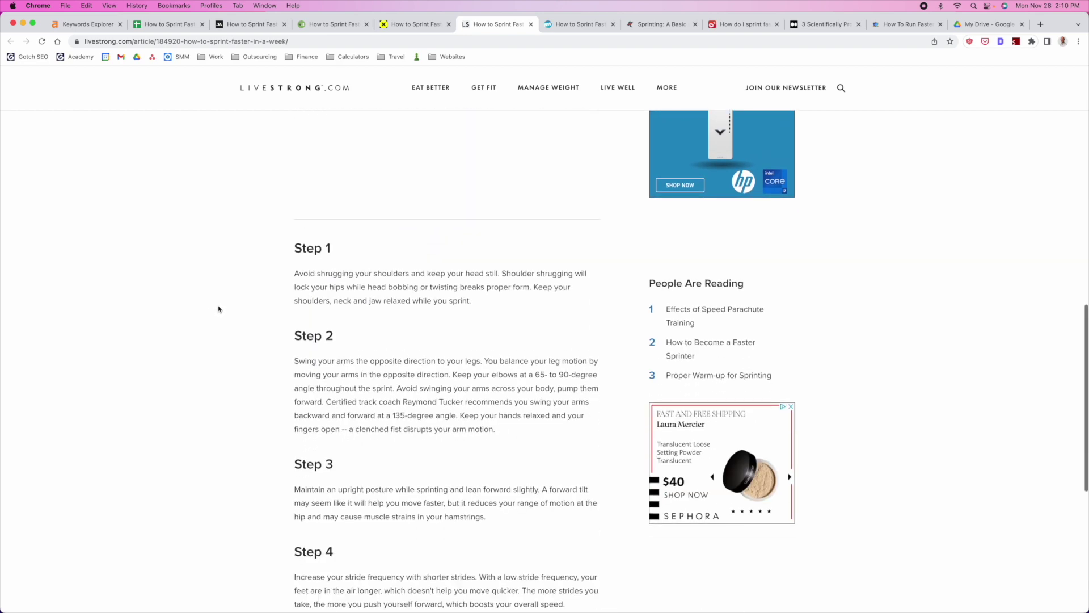
scroll(407, 311, "down", 5)
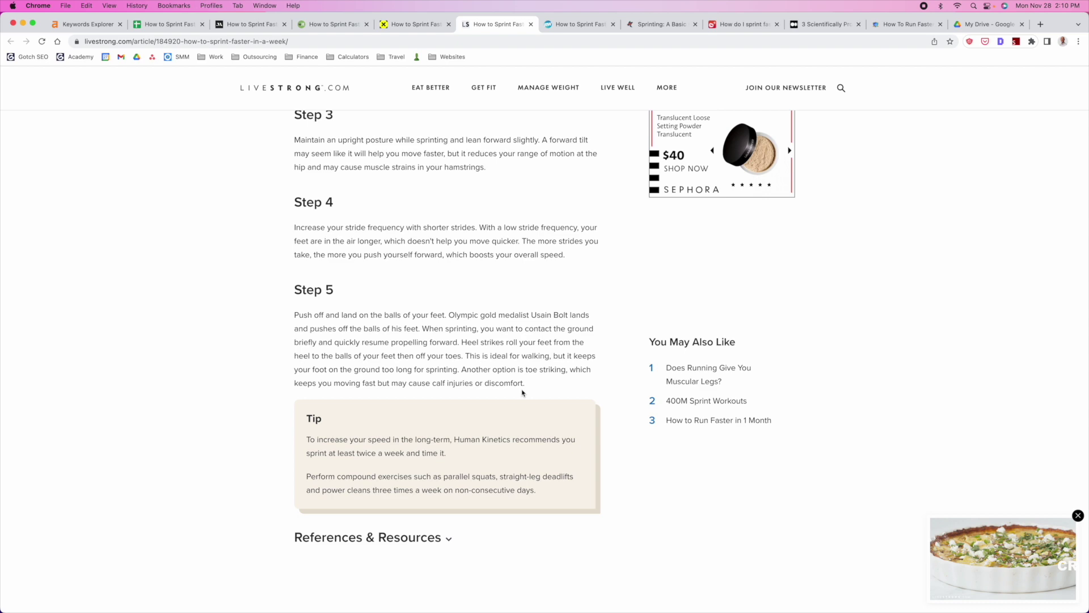
scroll(227, 364, "up", 12)
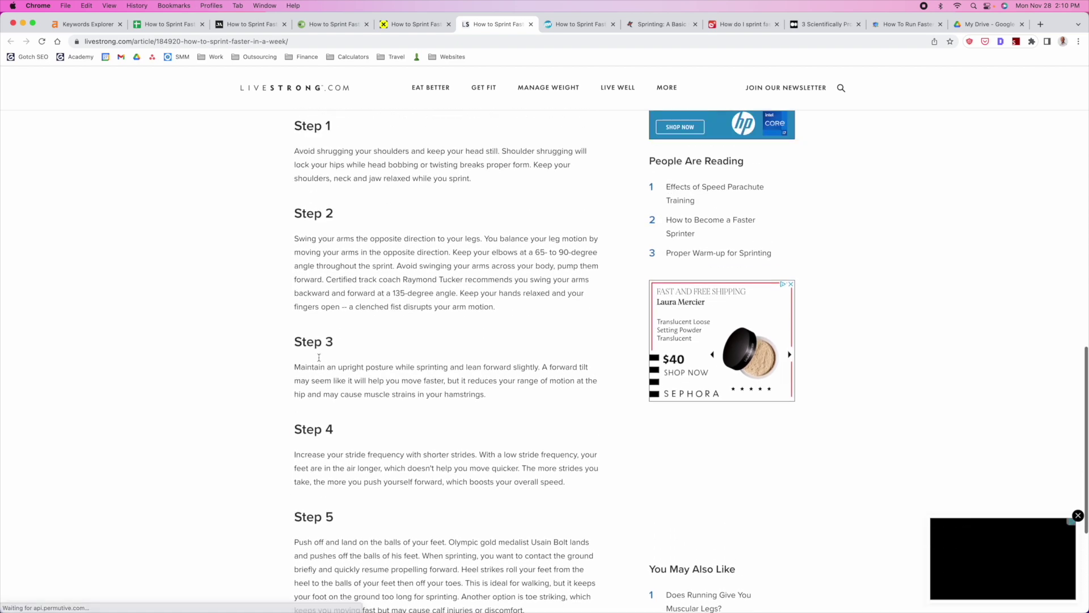
scroll(227, 365, "up", 5)
scroll(226, 365, "down", 10)
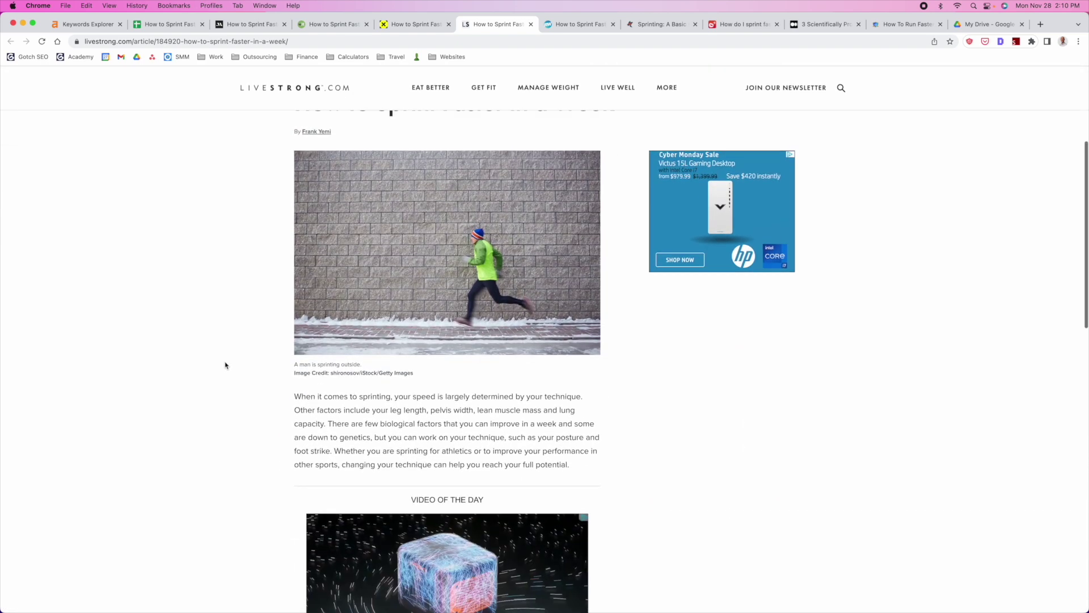
scroll(225, 365, "down", 7)
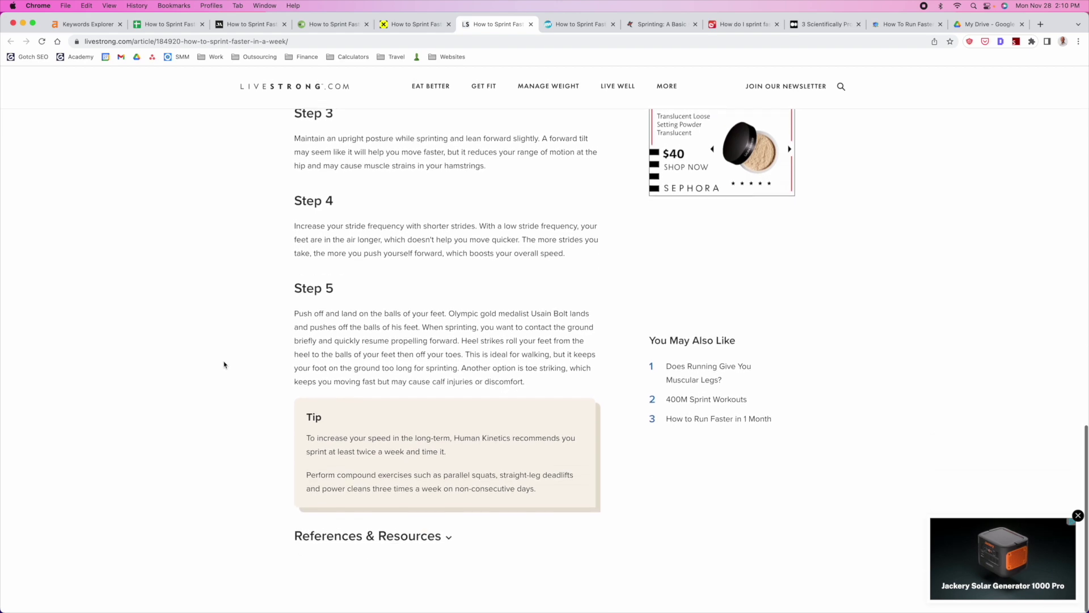
scroll(244, 384, "up", 3)
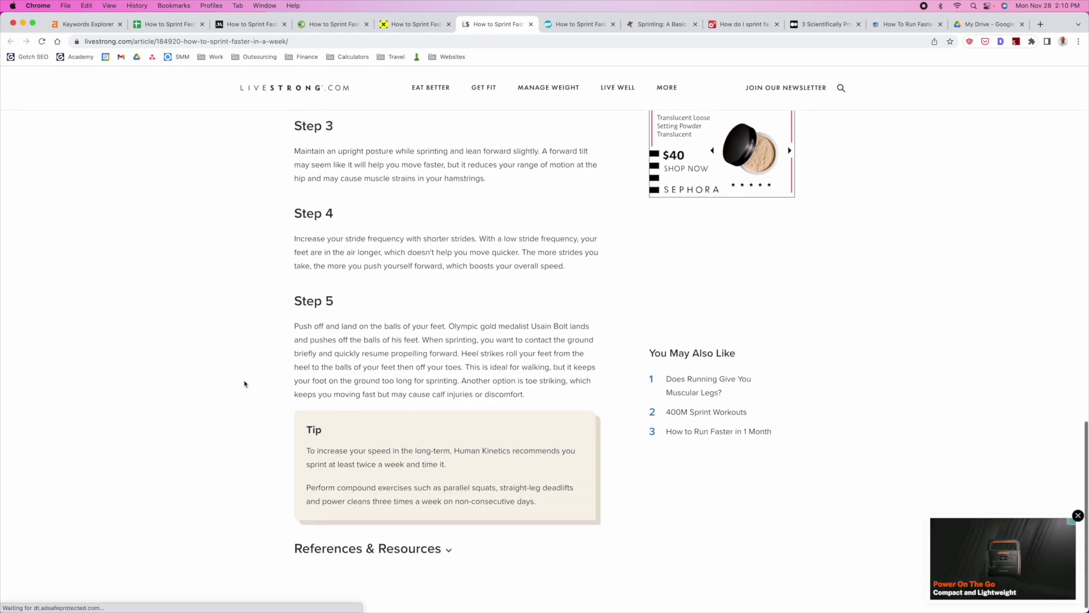
scroll(244, 384, "up", 17)
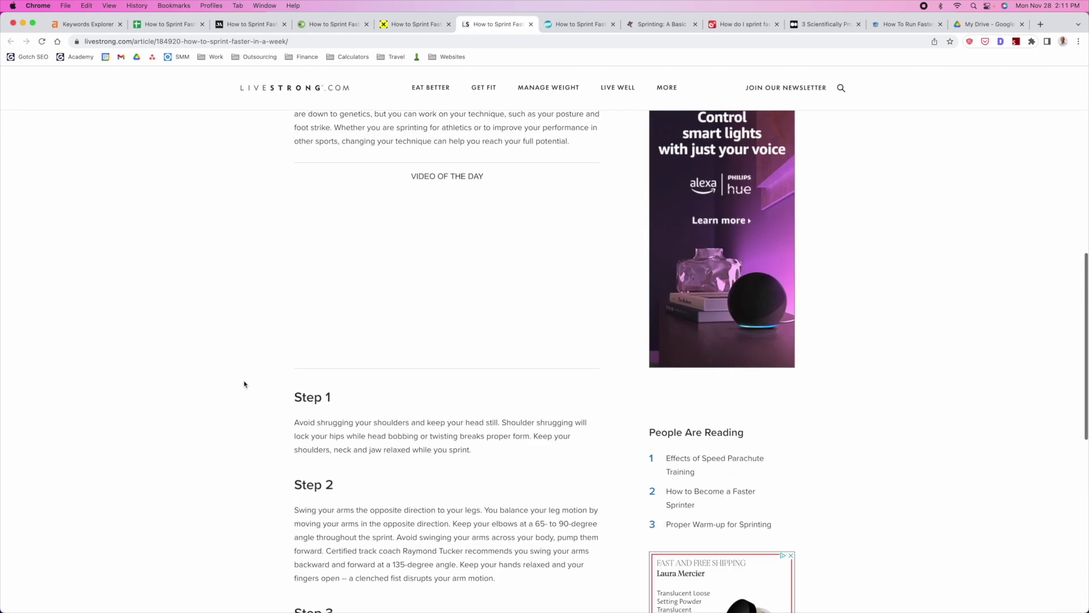
Recheck the Livestrong page's overall length and layout, including ad placements, from the title image to the closing Tip box
scroll(243, 384, "down", 18)
scroll(243, 384, "up", 18)
scroll(243, 385, "down", 10)
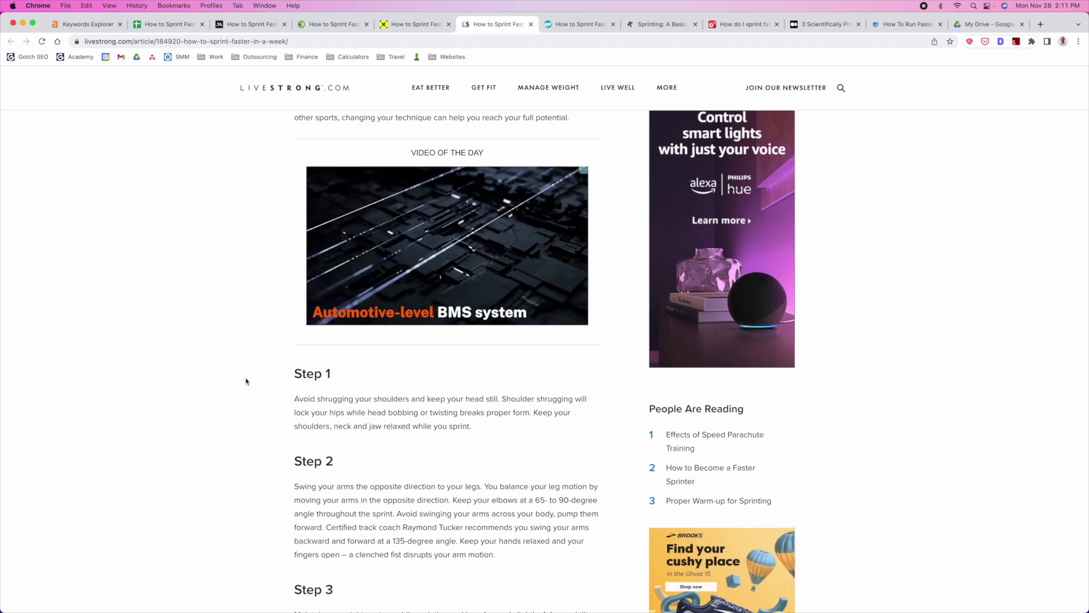
scroll(241, 381, "up", 2)
scroll(239, 380, "up", 6)
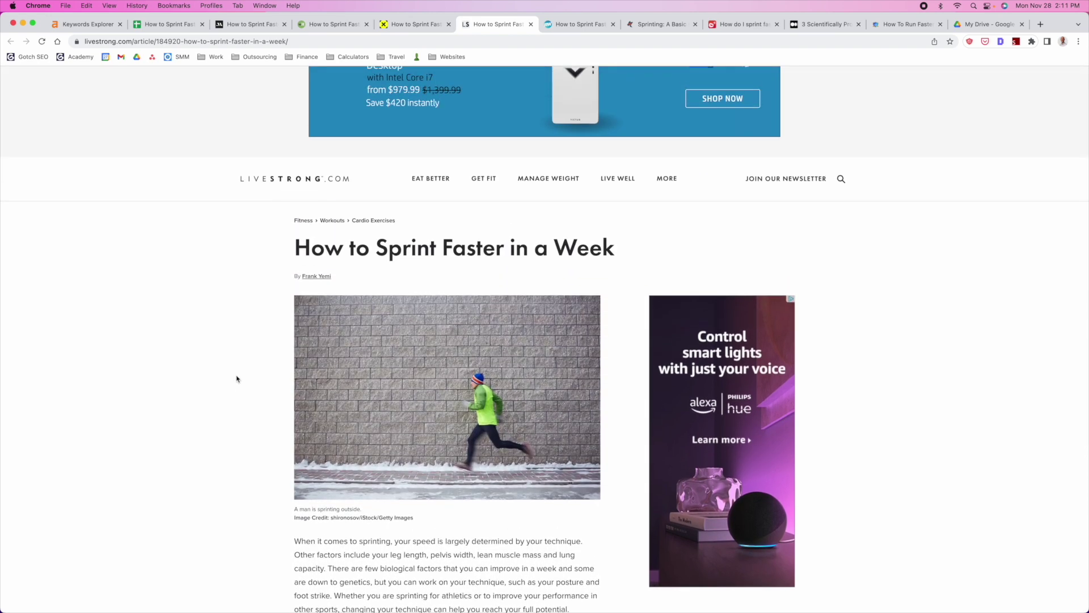
scroll(236, 379, "down", 10)
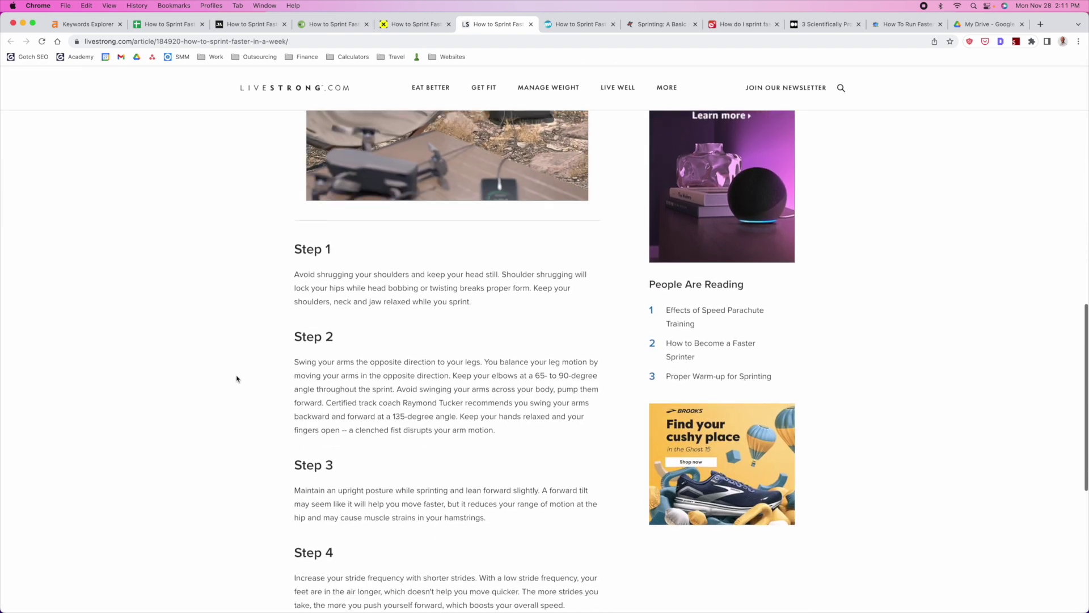
scroll(237, 379, "down", 1)
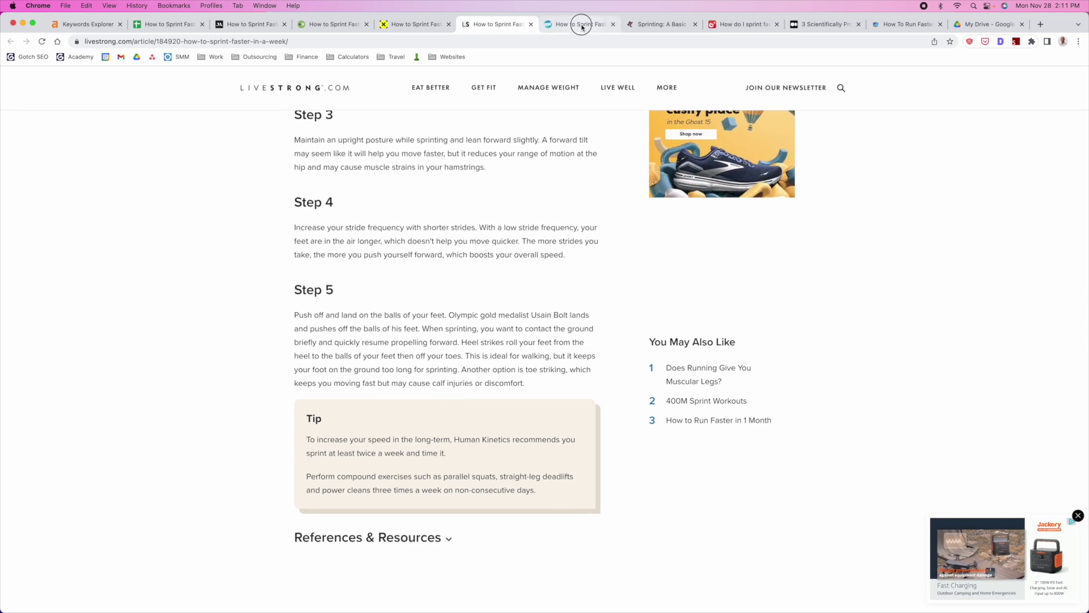
Open the Runner's World article on how to sprint faster and check its content access and layout down to the warm-up section
left_click(579, 24)
scroll(331, 275, "down", 1)
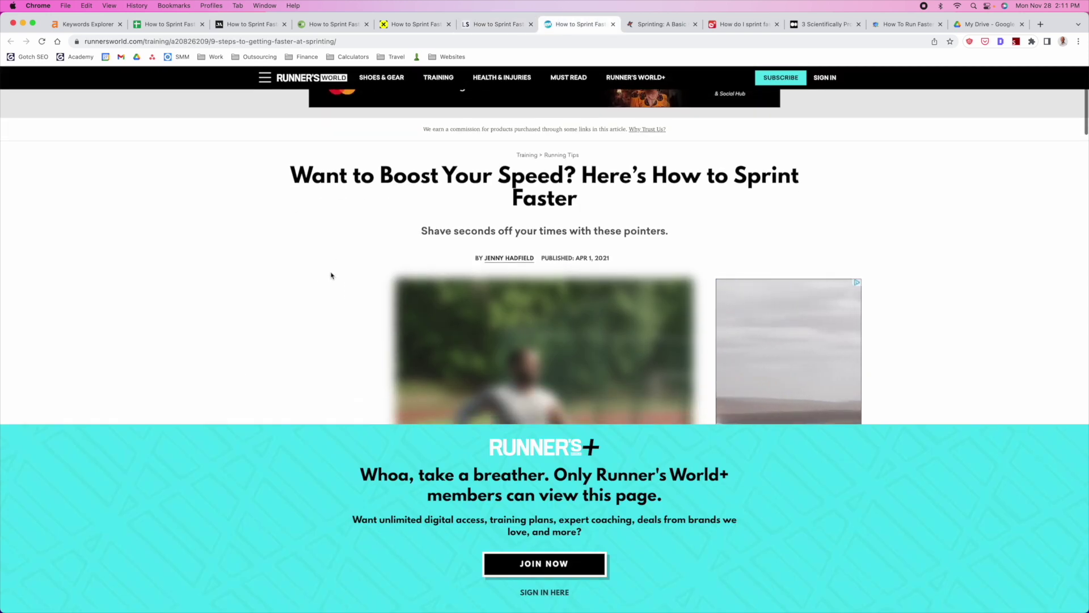
scroll(331, 276, "down", 12)
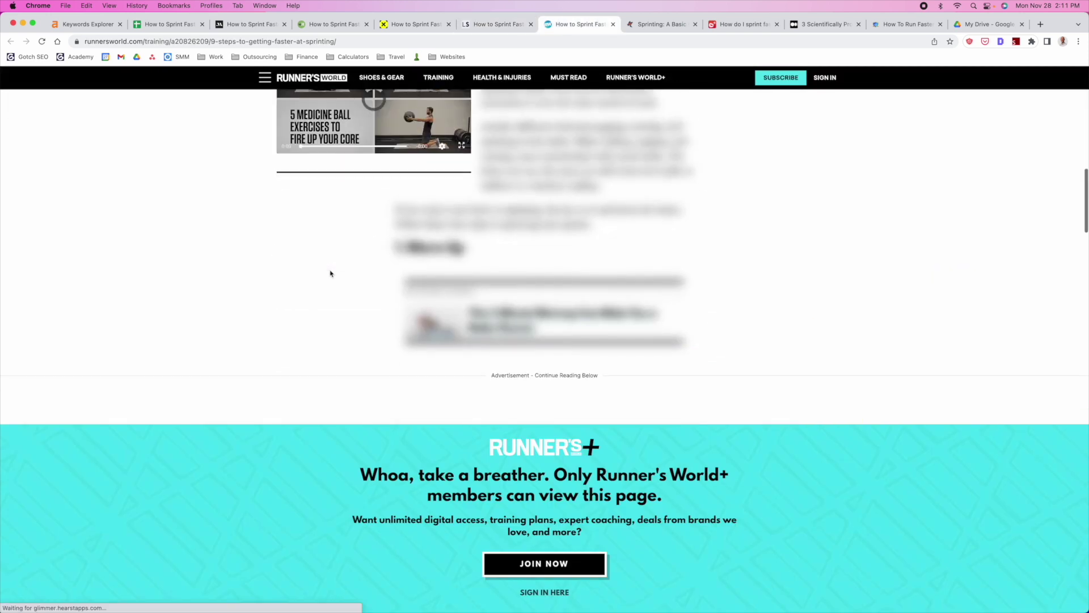
scroll(690, 433, "up", 15)
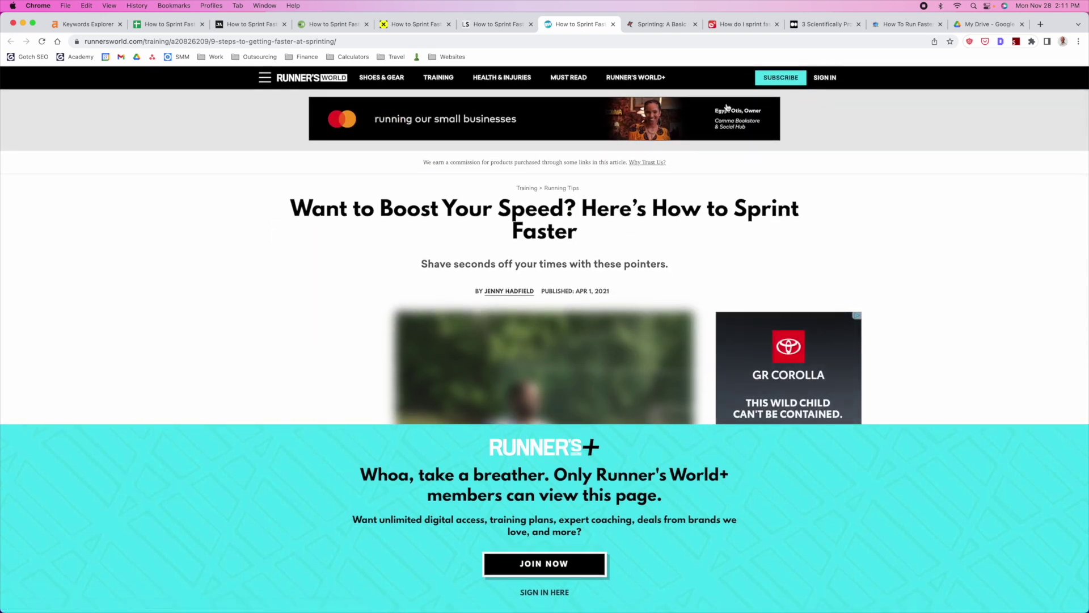
Open the Athlete's Forge article Sprinting 101 and review its sections from the introduction through Other suggestions
left_click(653, 24)
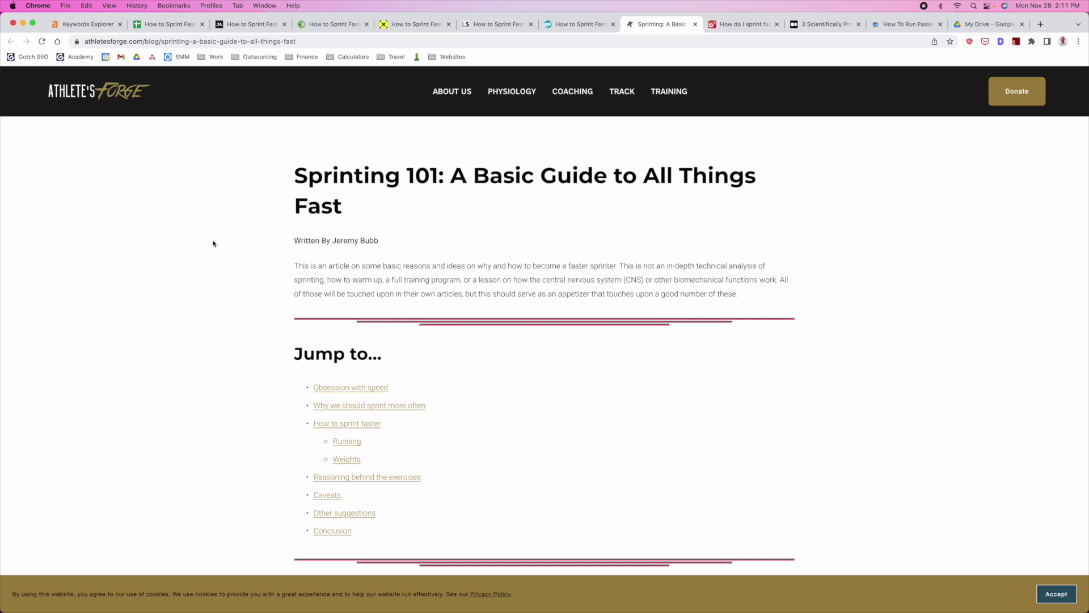
scroll(216, 243, "down", 5)
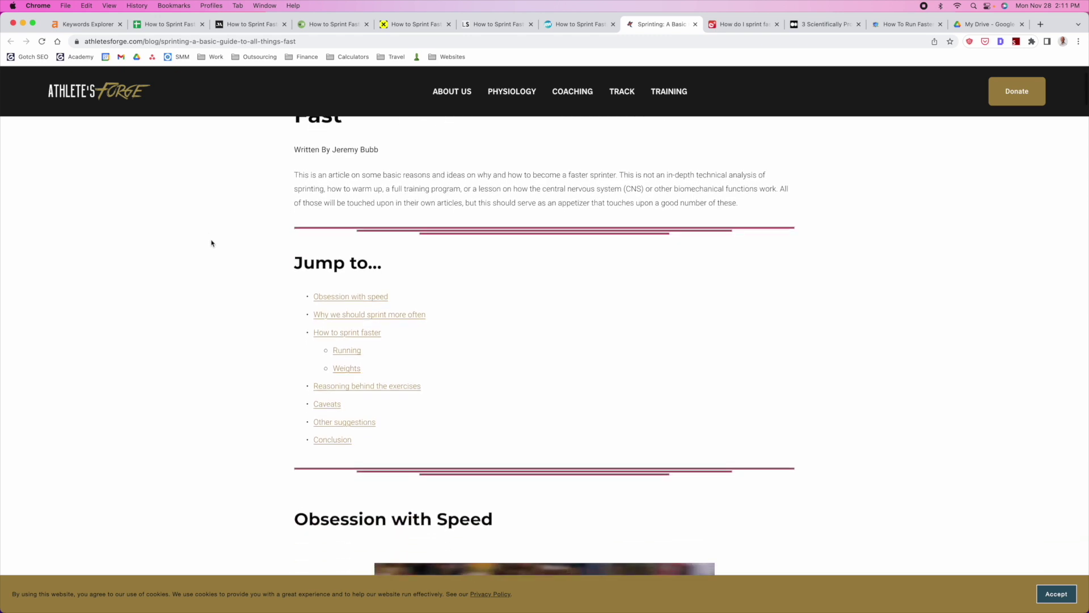
scroll(211, 243, "down", 10)
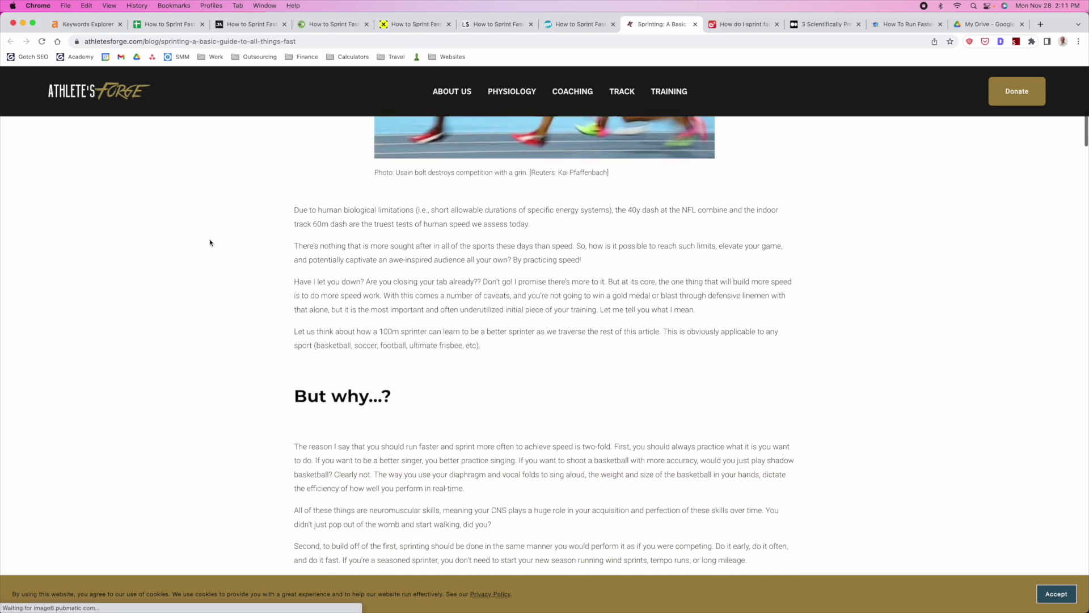
scroll(210, 243, "down", 7)
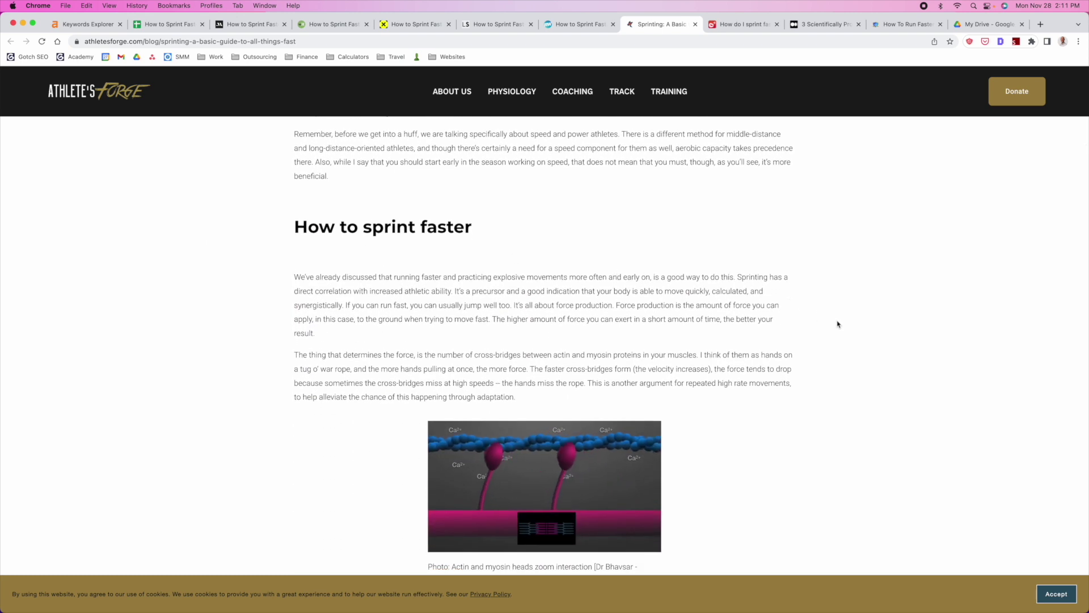
scroll(838, 324, "down", 8)
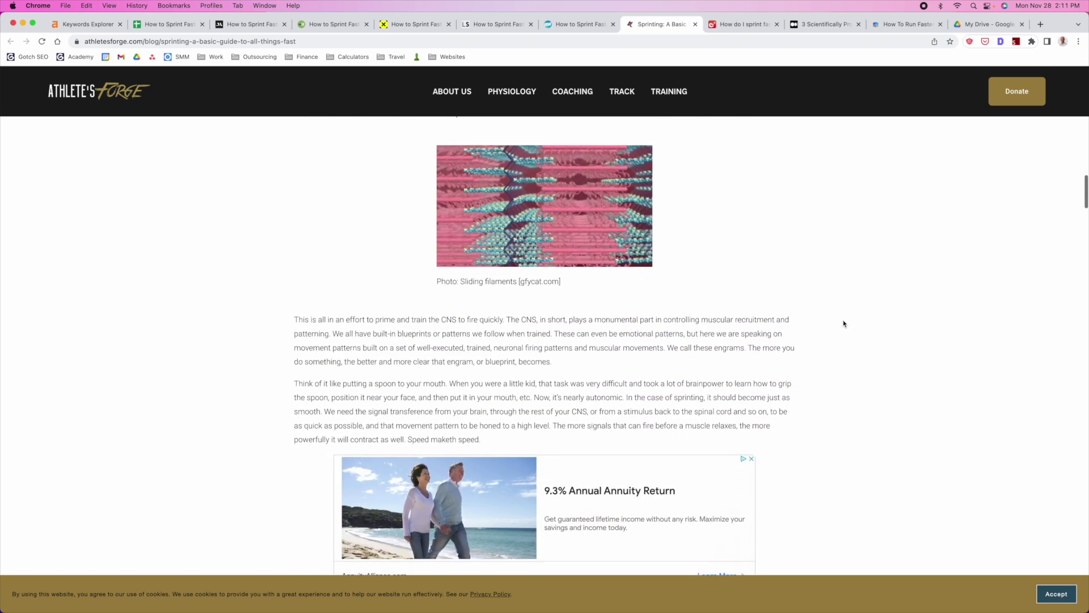
scroll(844, 324, "down", 2)
left_click_drag(1084, 200, 1084, 249)
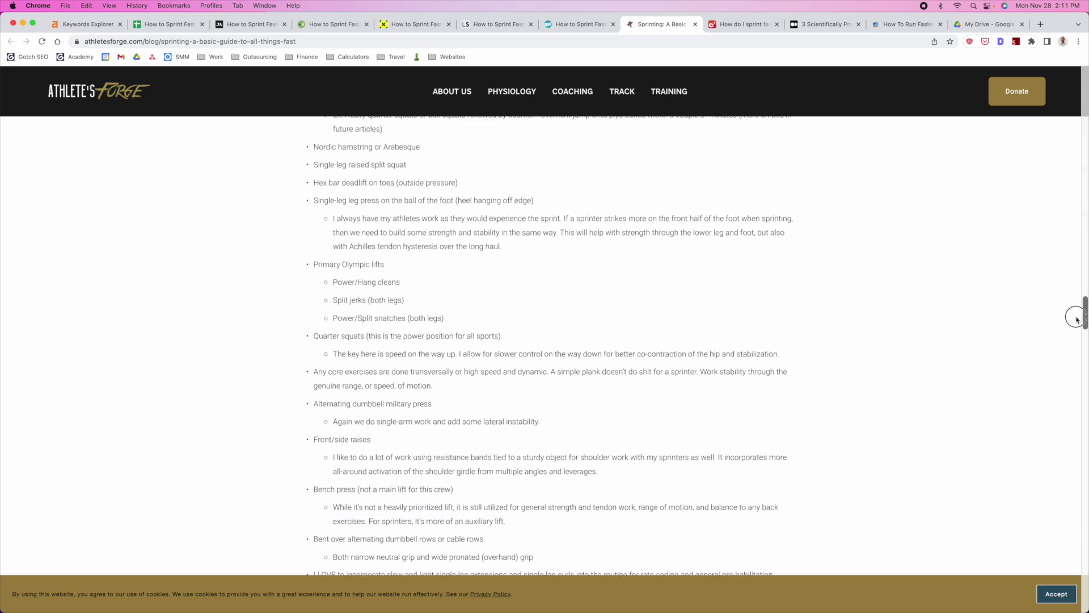
left_click_drag(1077, 323, 1077, 380)
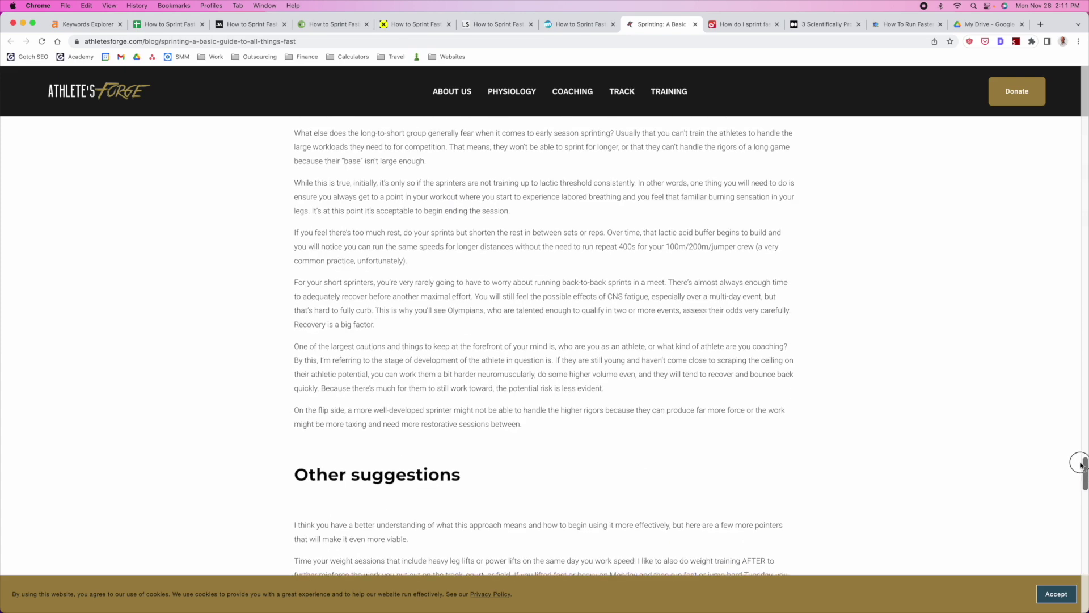
Return to the start of the Sprinting 101 article and examine its introduction, Jump to list, Obsession with Speed and But why sections
scroll(1015, 401, "up", 10)
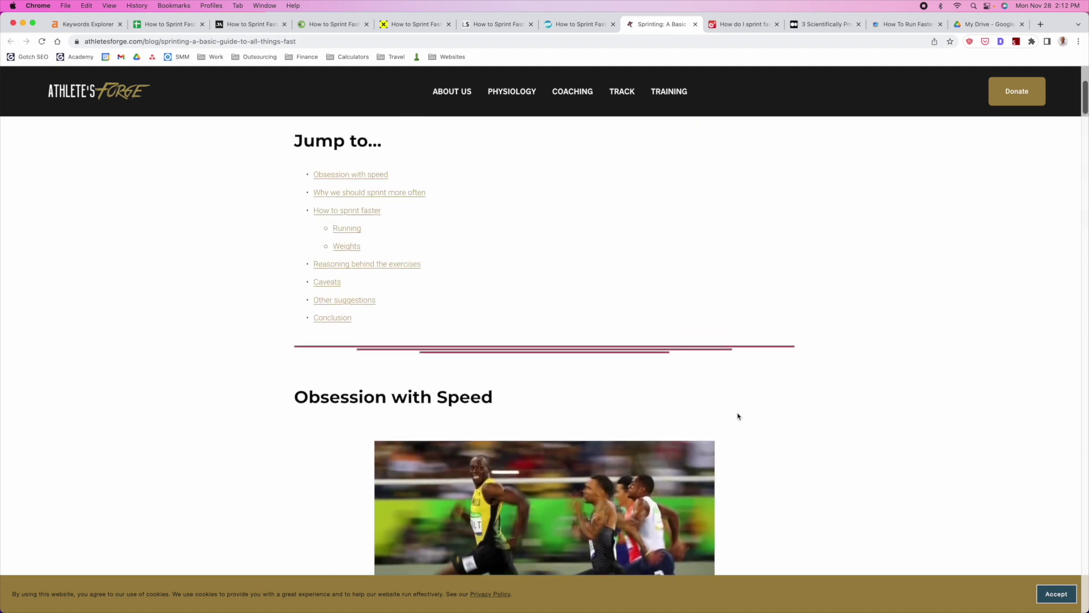
scroll(568, 354, "down", 1)
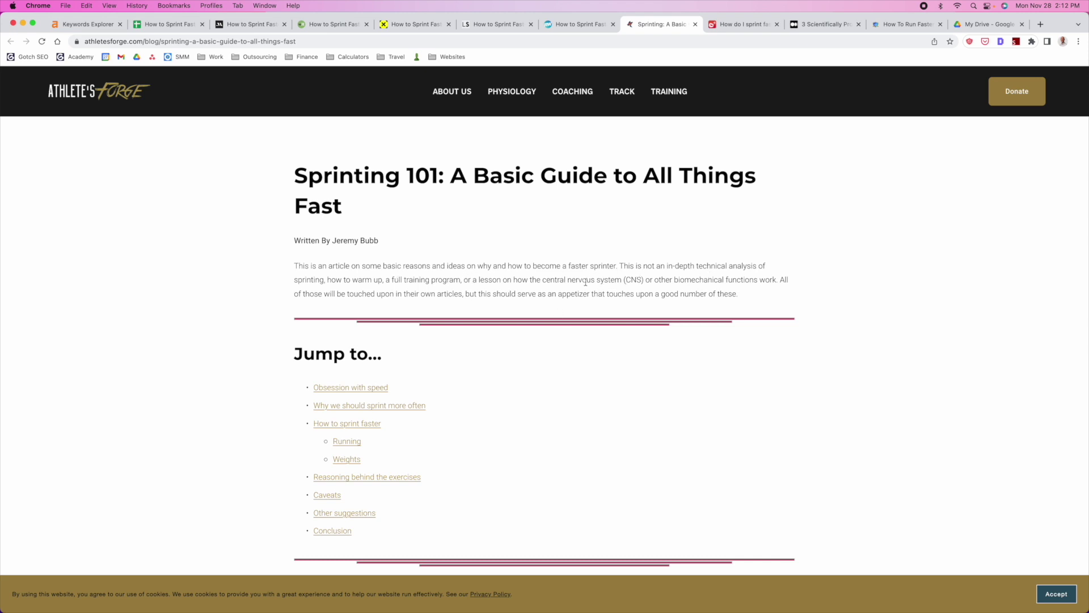
scroll(834, 281, "down", 8)
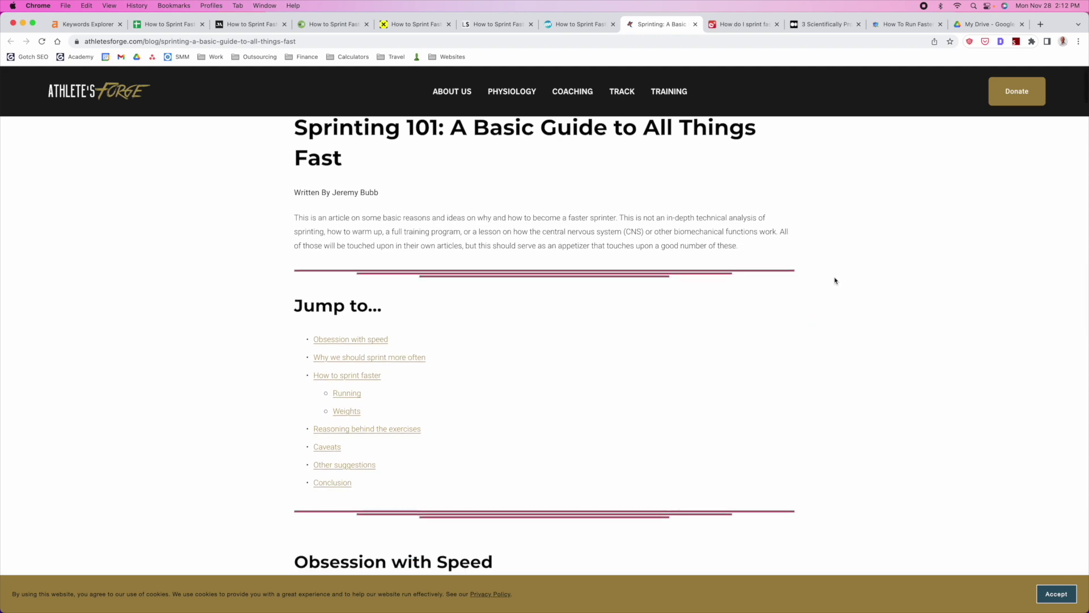
scroll(734, 304, "down", 5)
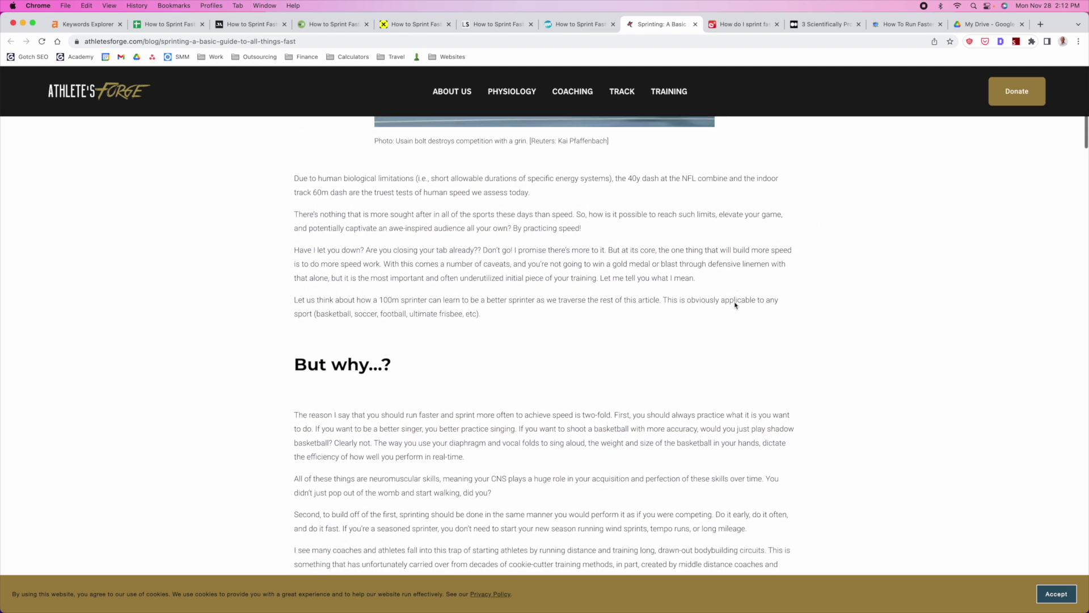
Open the ActiveSG article How do I sprint faster? and review it through its closing notes, then back to the title
key("ctrl+Tab")
scroll(906, 277, "down", 10)
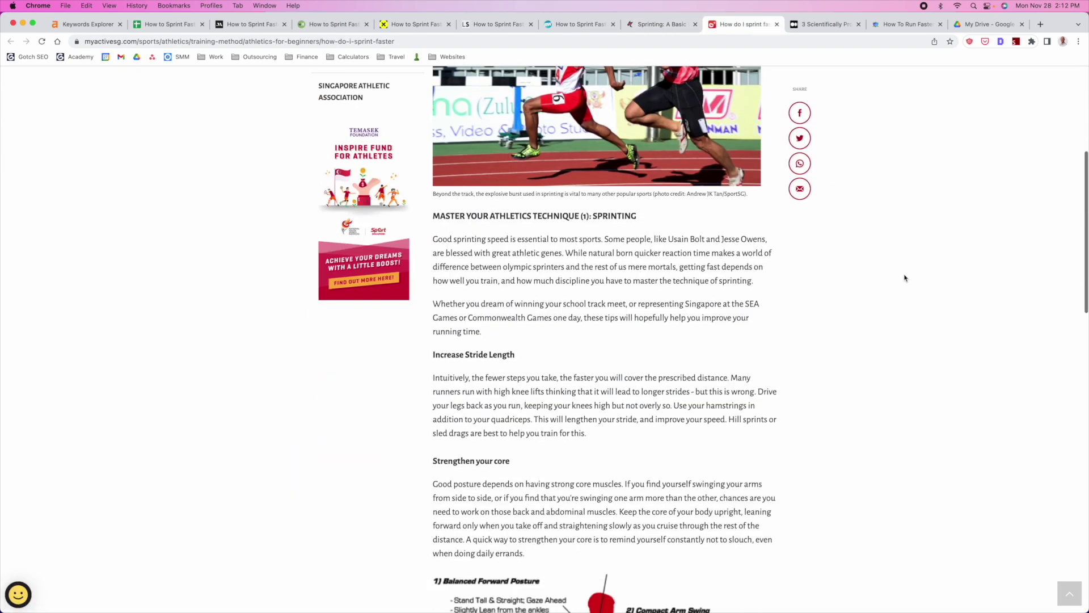
scroll(905, 278, "down", 10)
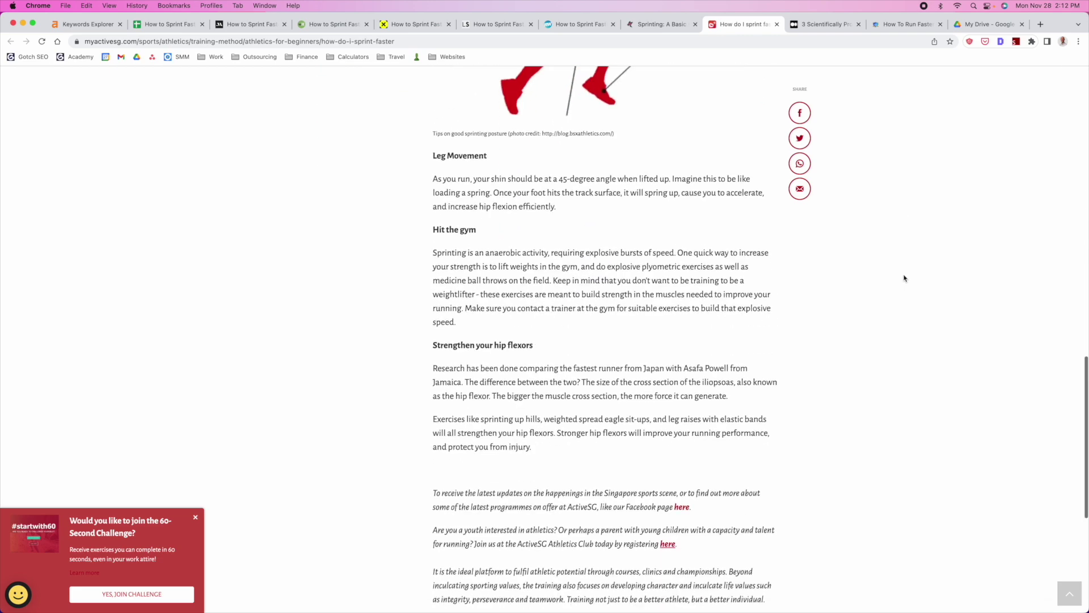
scroll(906, 287, "up", 3)
scroll(908, 293, "up", 20)
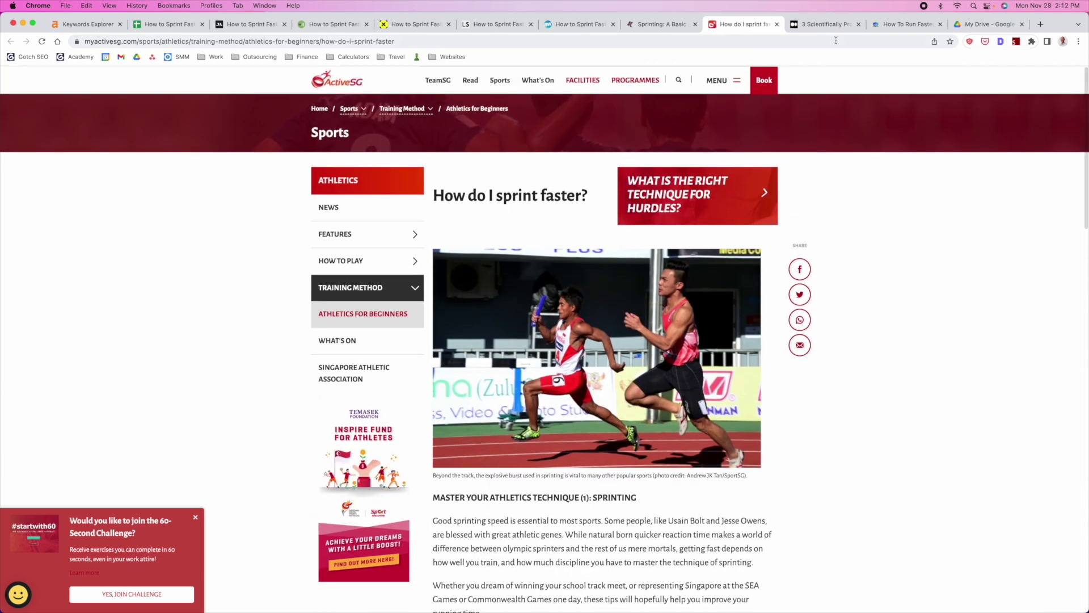
Open the Medium article 3 Scientifically Proven Ways To Sprint Faster and review its Strength Training, Plyometrics and Practice sections, then back to the title
left_click(829, 24)
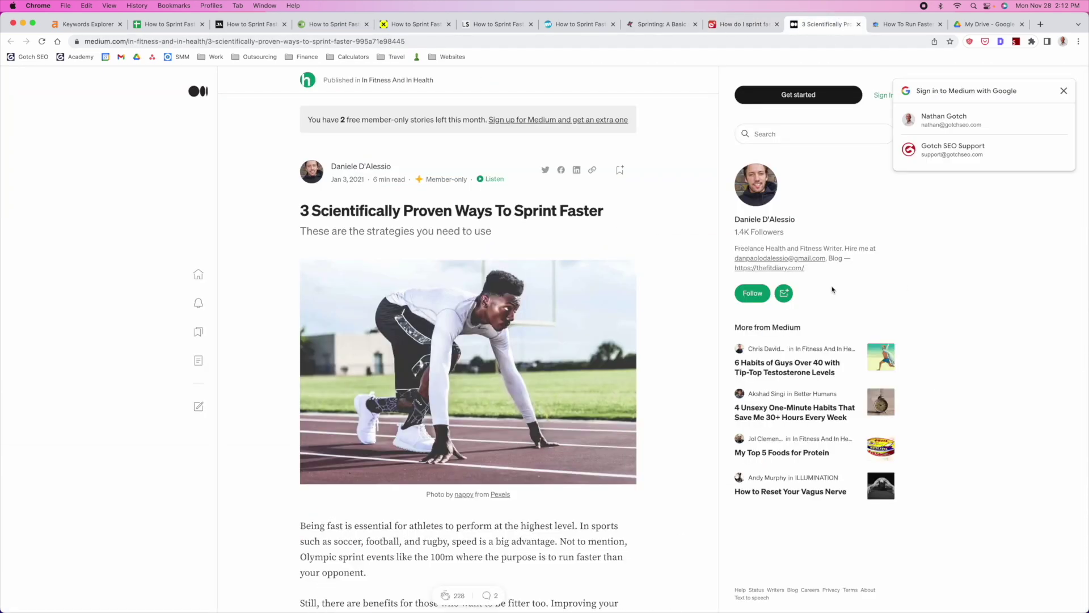
scroll(681, 258, "down", 1)
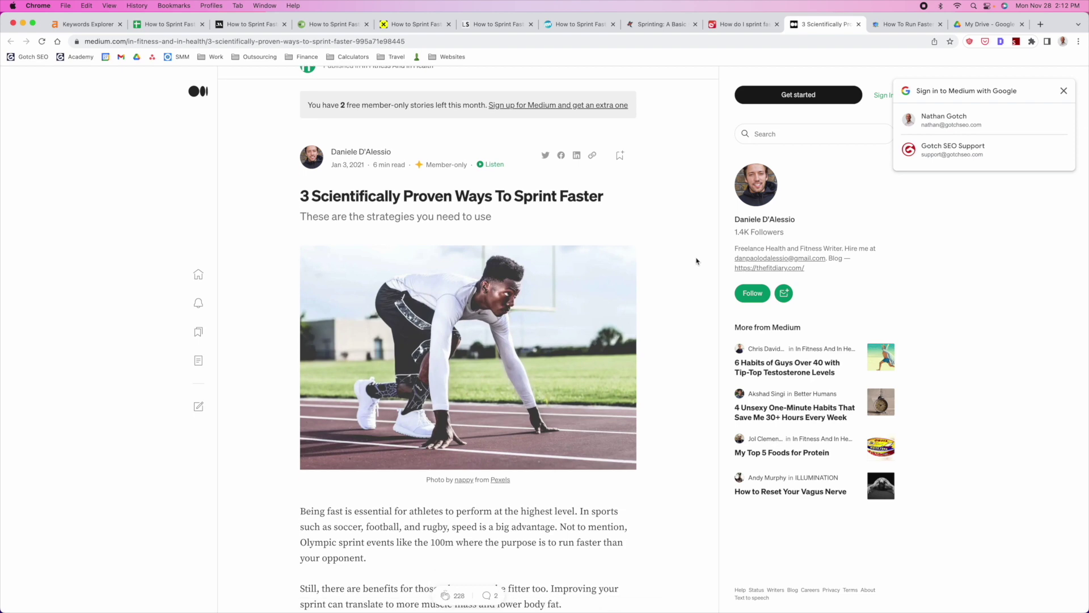
scroll(698, 266, "down", 15)
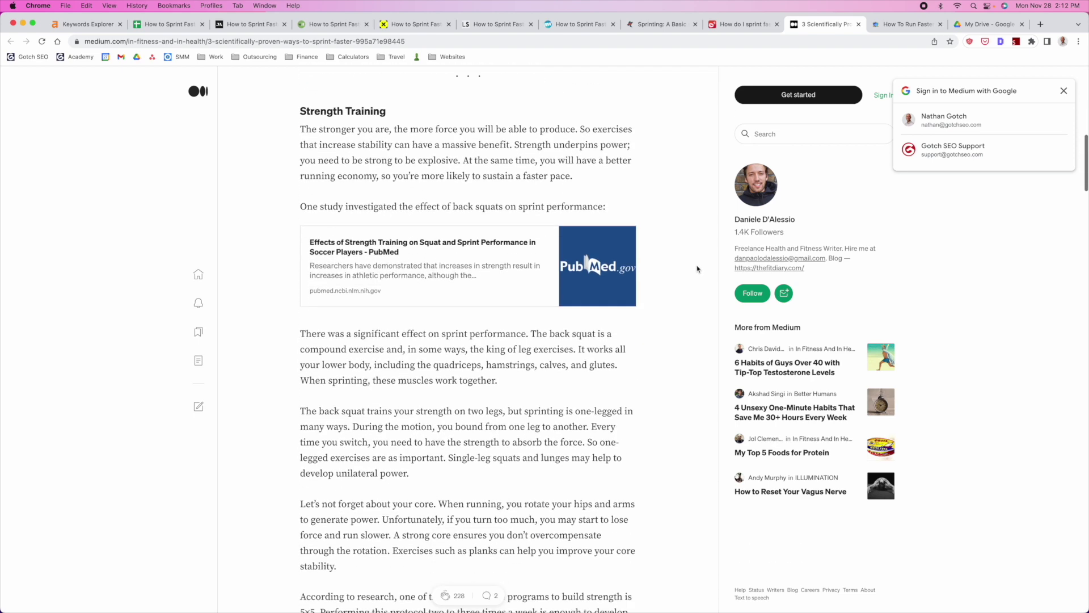
scroll(697, 269, "down", 15)
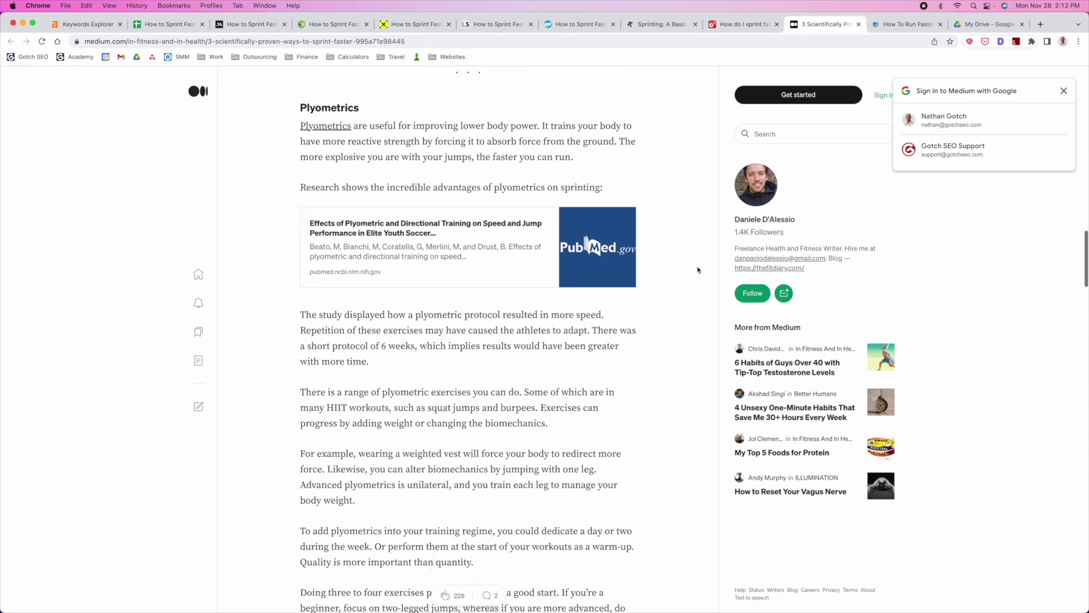
scroll(697, 270, "down", 15)
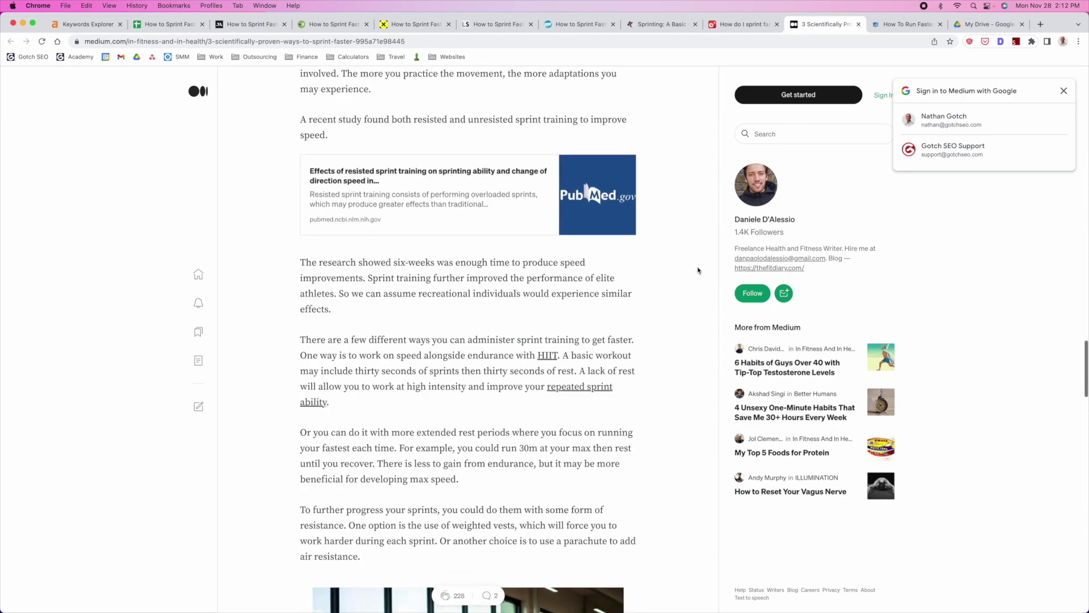
scroll(698, 270, "down", 12)
scroll(698, 272, "up", 3)
scroll(698, 271, "up", 15)
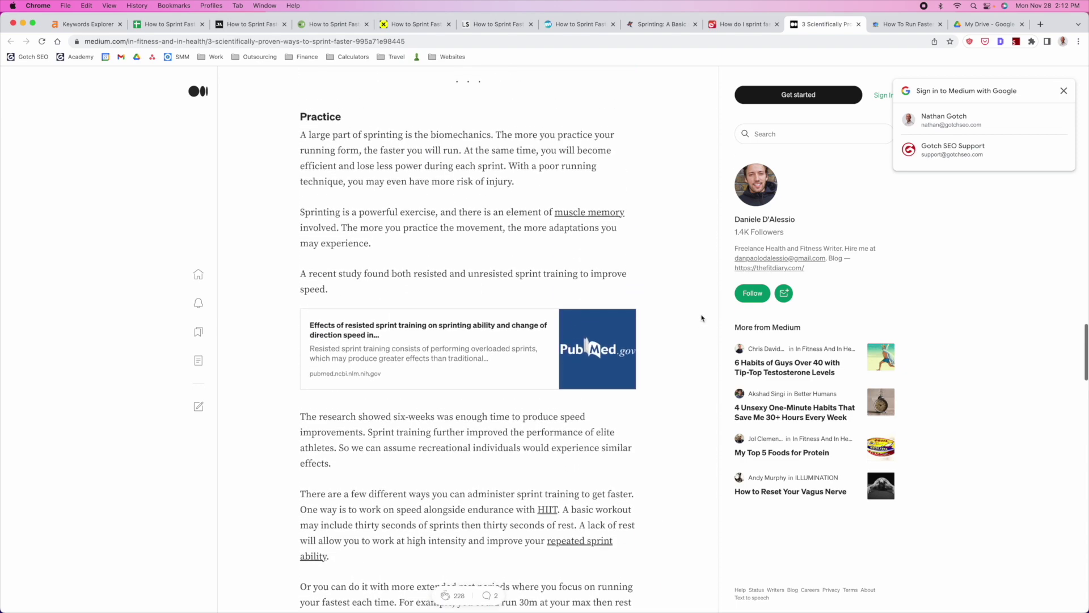
scroll(699, 327, "up", 15)
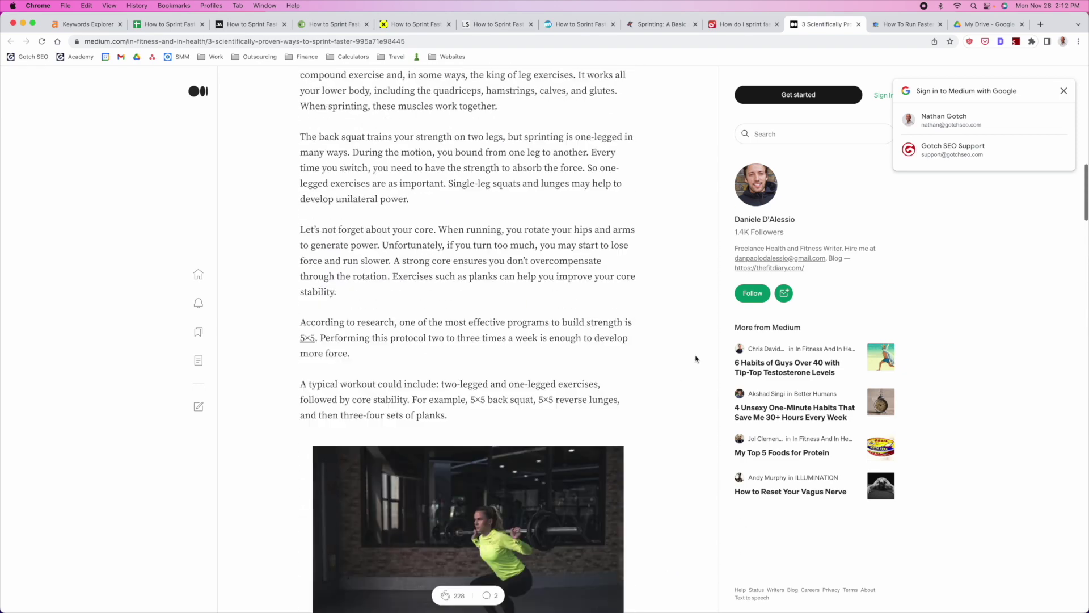
scroll(685, 364, "up", 10)
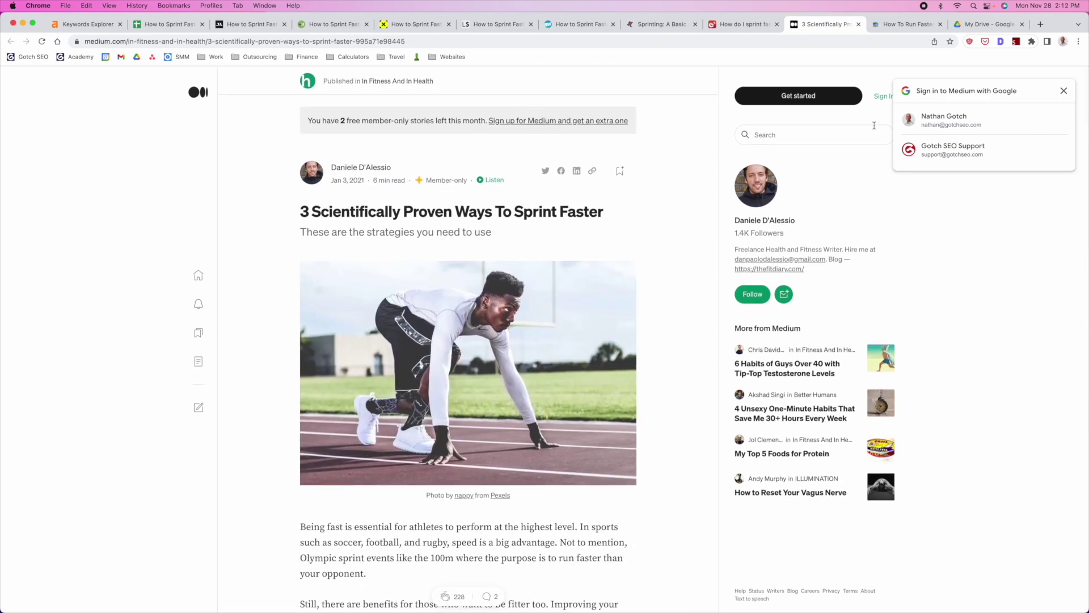
Open the Progressive Soccer article How To Run Faster and review its introduction, embedded video and Step 1, then back to the title
left_click(902, 25)
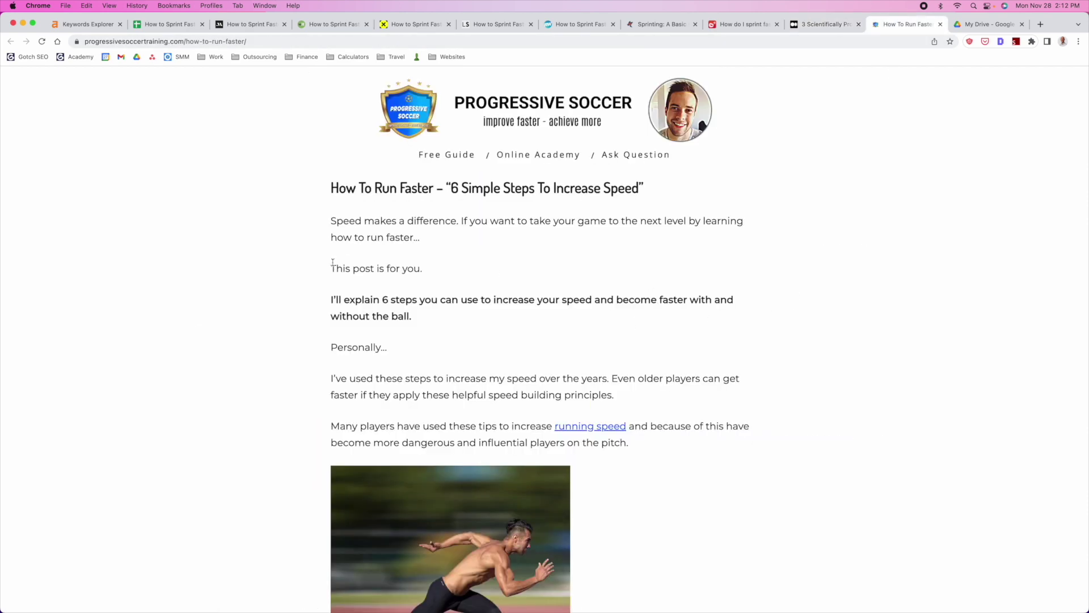
scroll(823, 319, "down", 12)
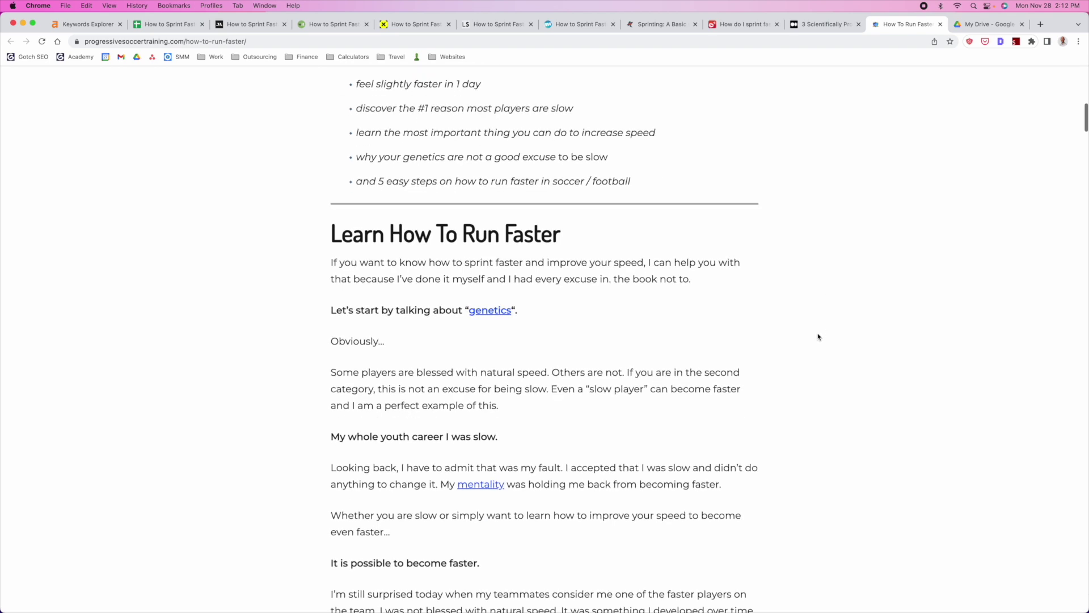
scroll(818, 337, "down", 12)
scroll(818, 337, "down", 12)
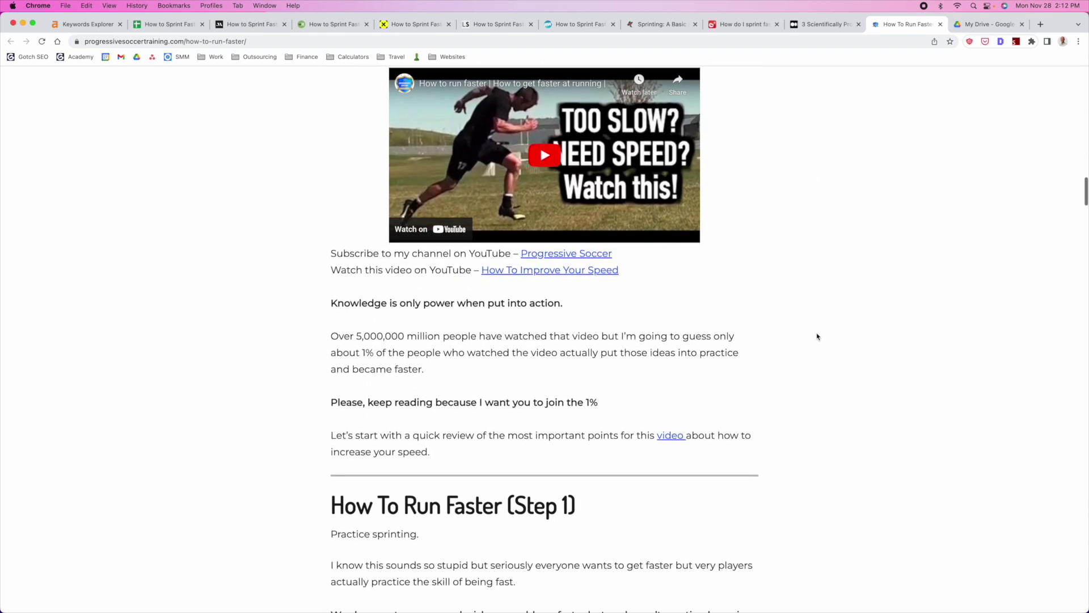
scroll(818, 337, "up", 20)
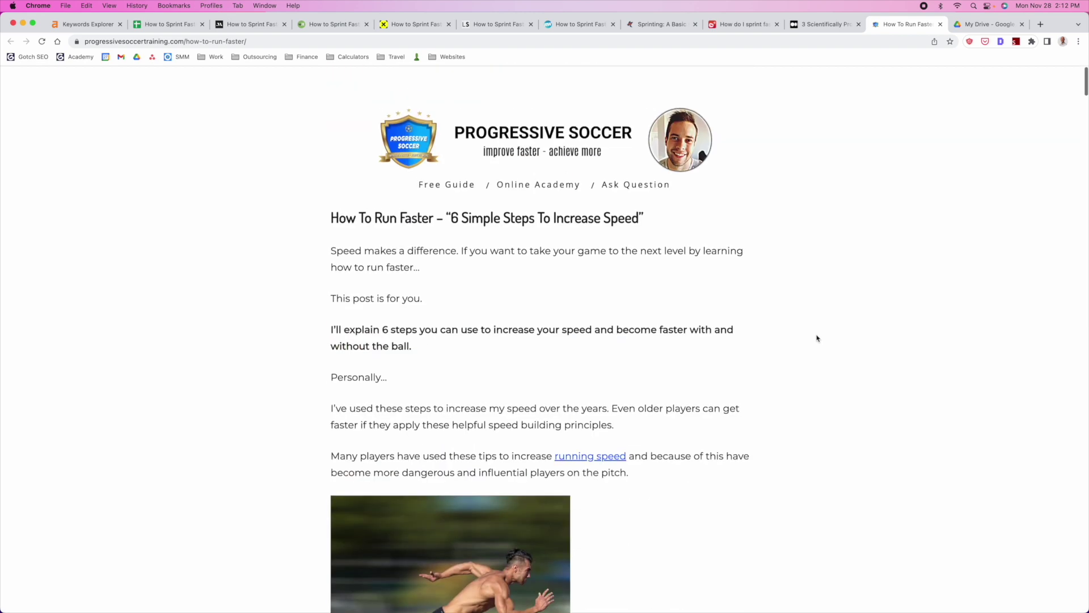
scroll(764, 275, "down", 1)
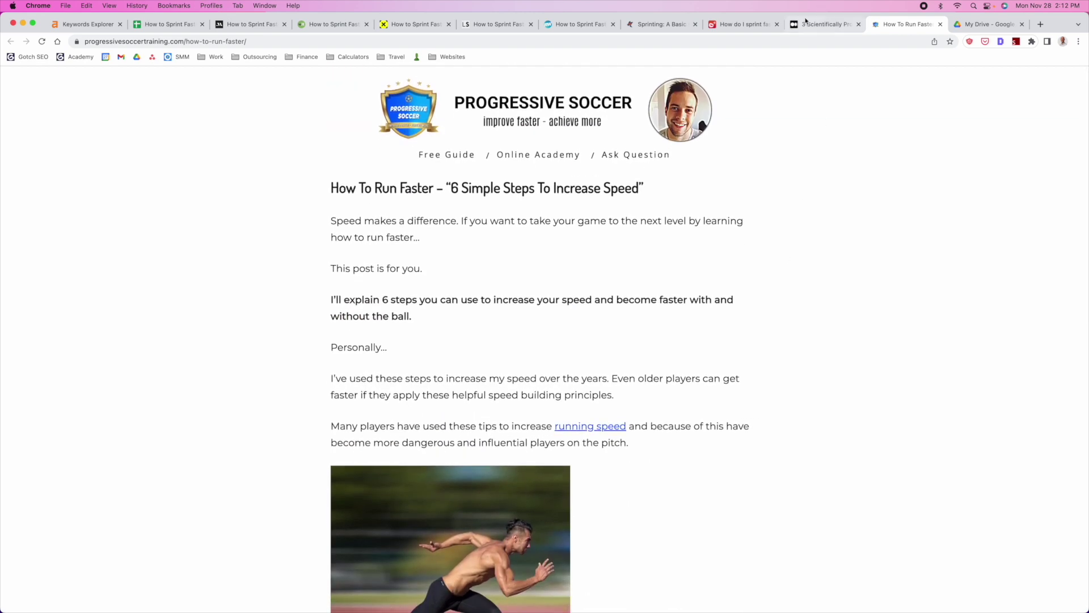
Revisit the openings of the Medium article and the MasterClass article How to Sprint Faster in 7 Steps to compare their layouts
left_click(826, 25)
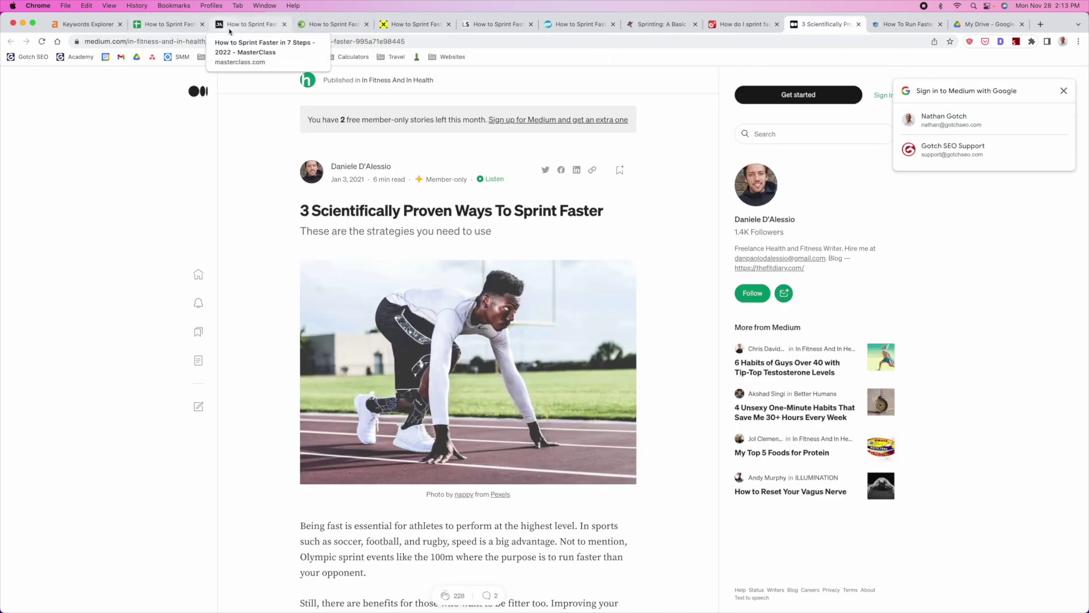
left_click(250, 25)
scroll(166, 314, "up", 5)
scroll(165, 313, "up", 5)
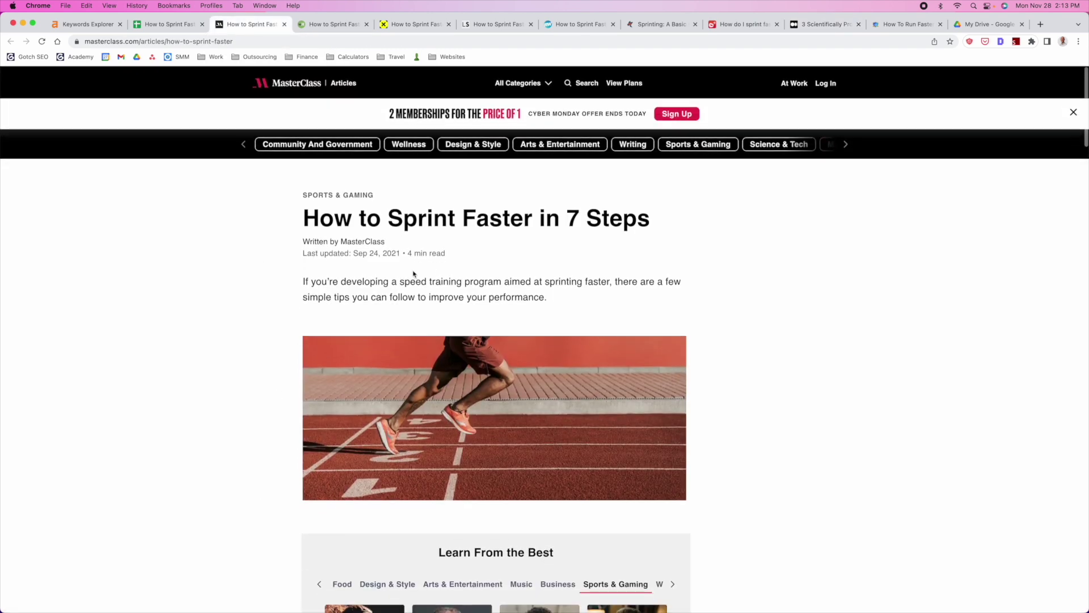
Return to the wikiHow article and re-examine its introduction and the first tip of Part 1, Improving Your Technique
left_click(329, 24)
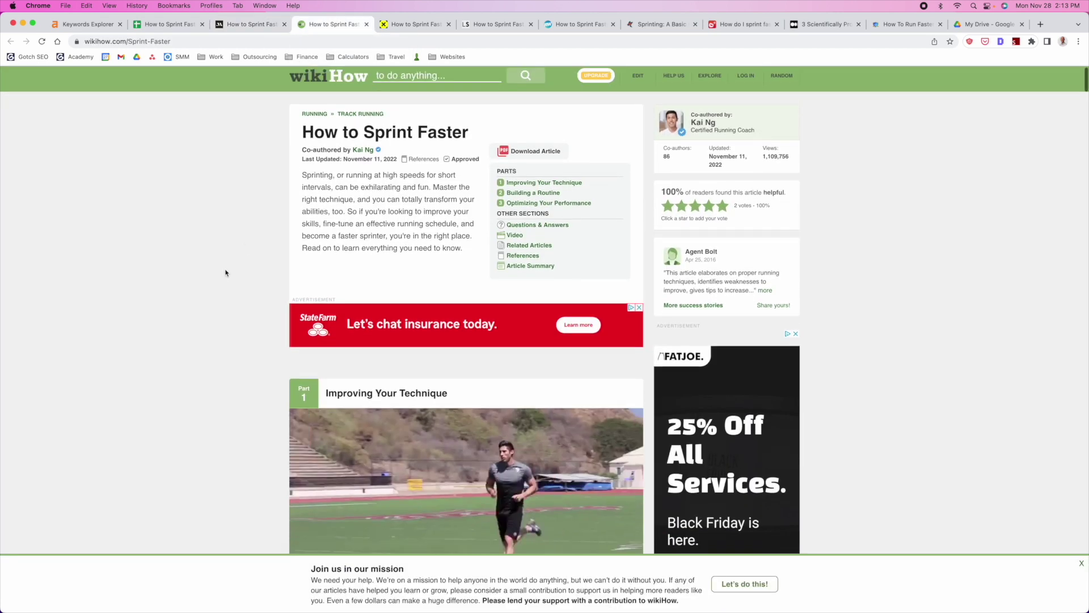
scroll(225, 273, "down", 5)
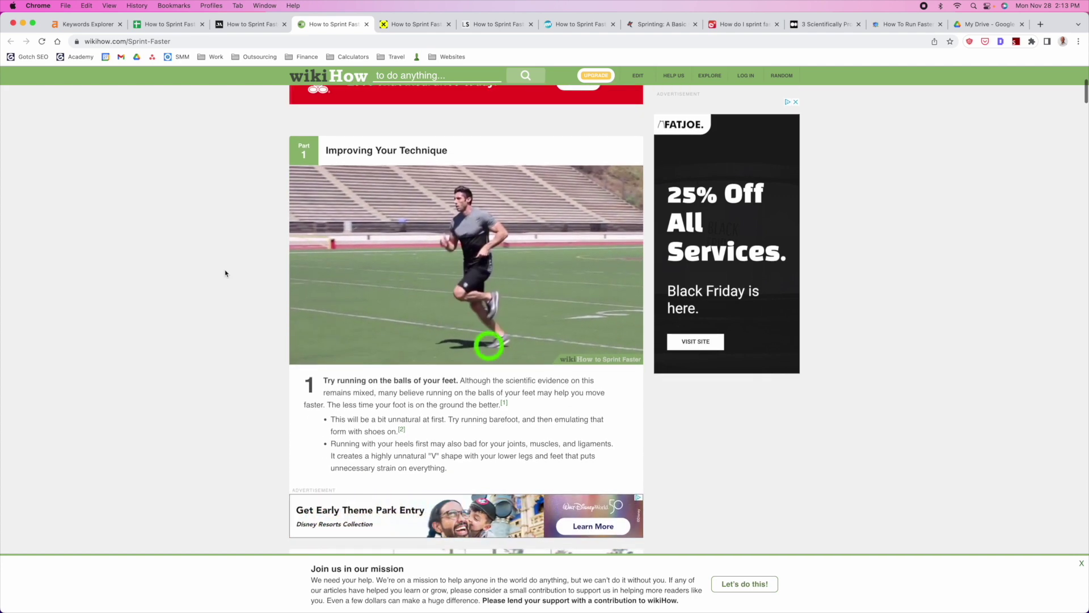
scroll(226, 272, "down", 2)
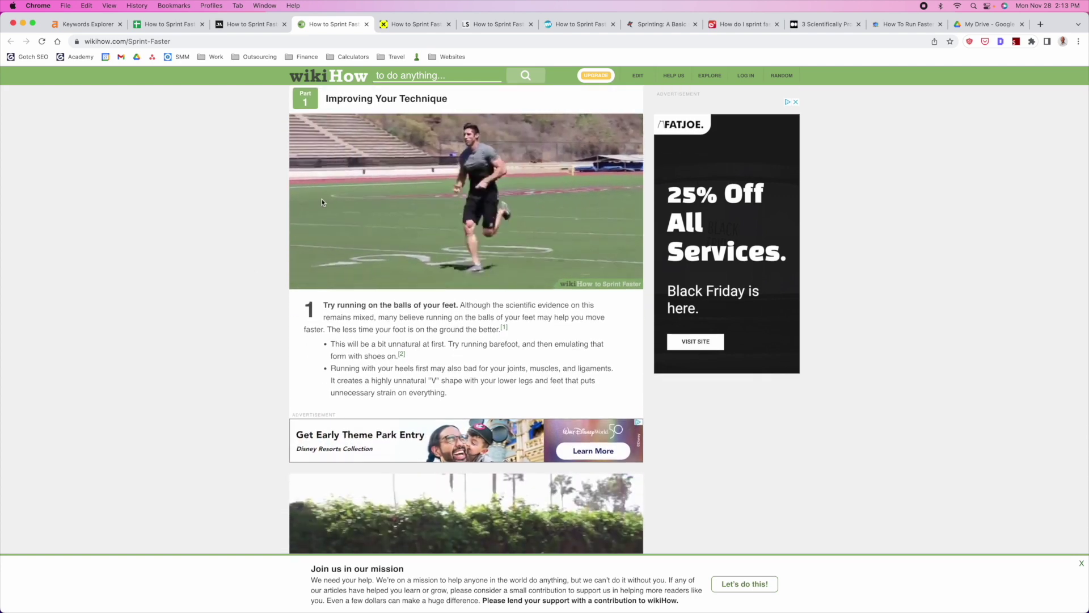
Examine the wikiHow article's Part 1 tips and their images down to tip 13, then return to tip 5
scroll(204, 256, "down", 4)
scroll(219, 321, "down", 7)
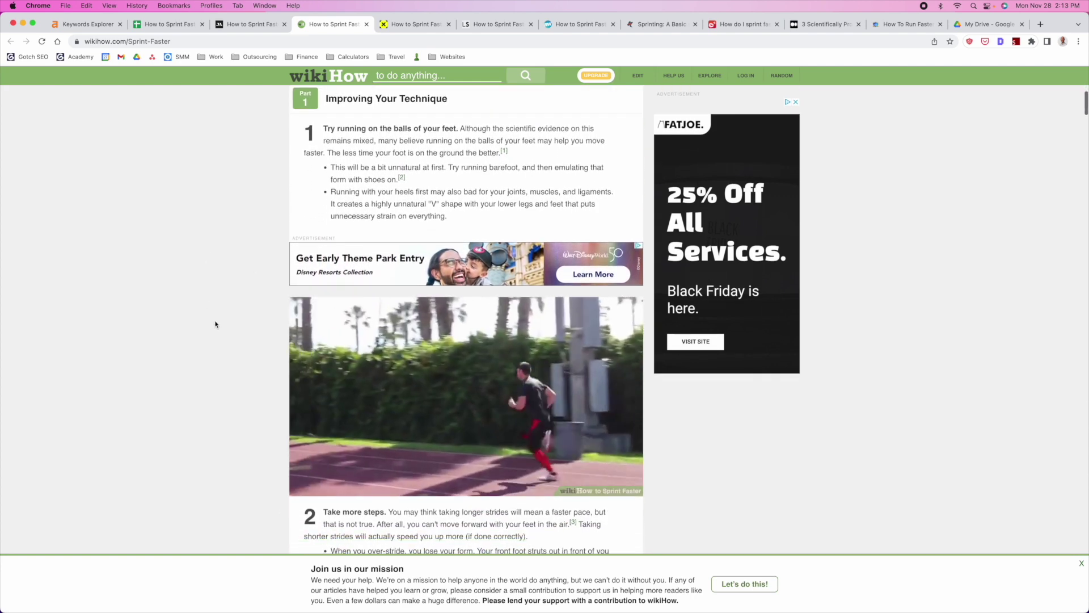
scroll(219, 322, "down", 9)
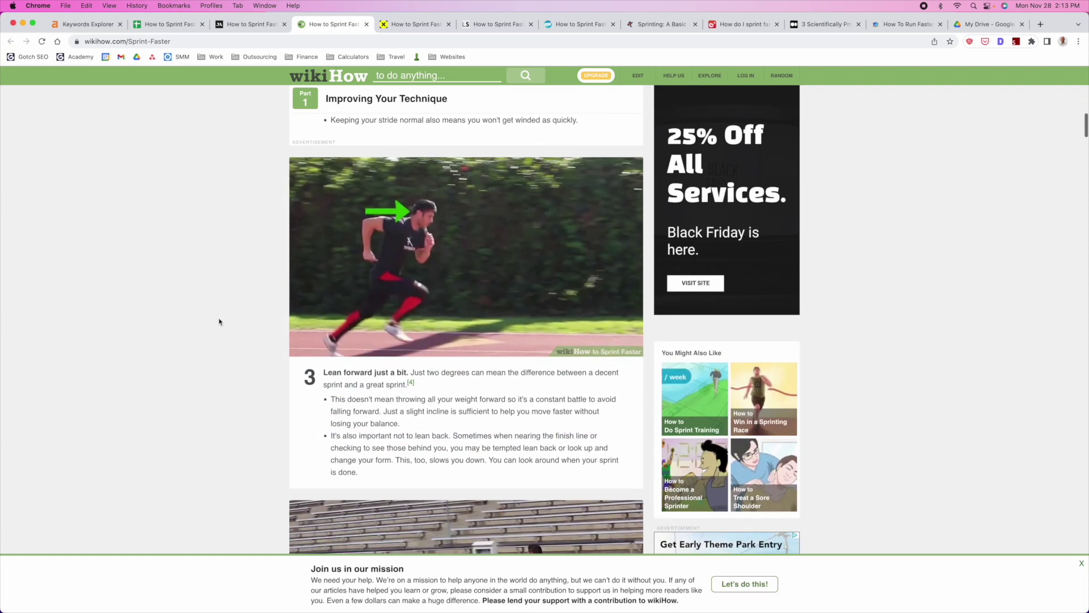
scroll(220, 322, "down", 9)
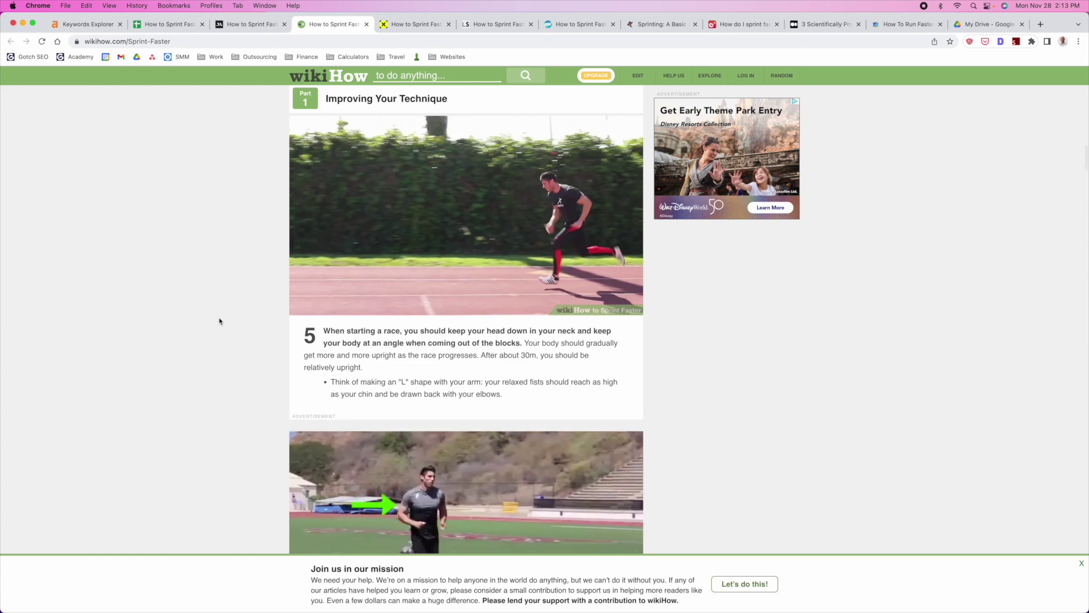
scroll(219, 321, "down", 13)
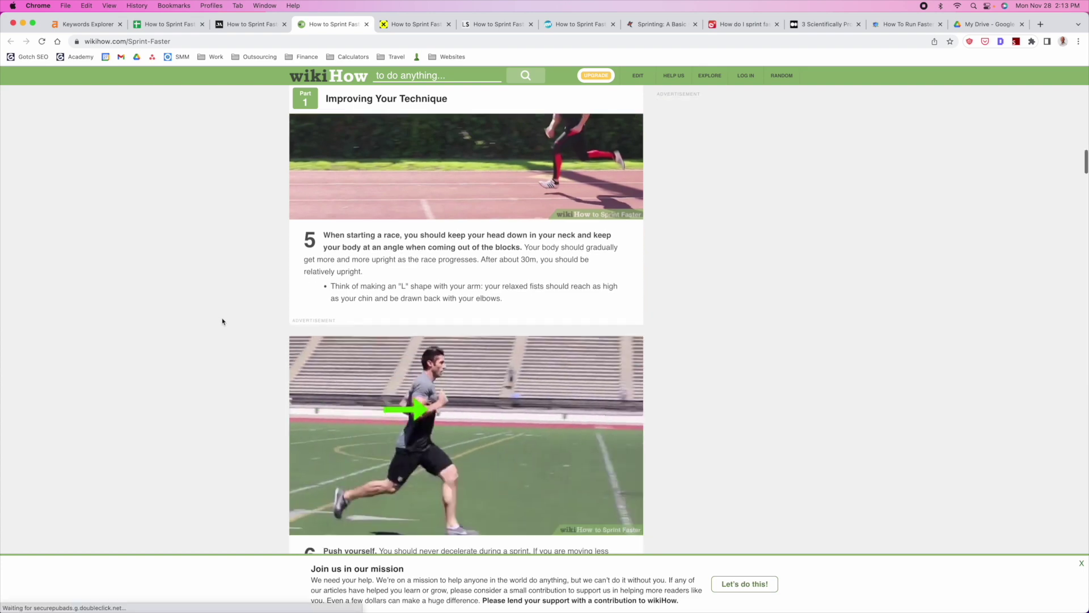
scroll(511, 323, "down", 20)
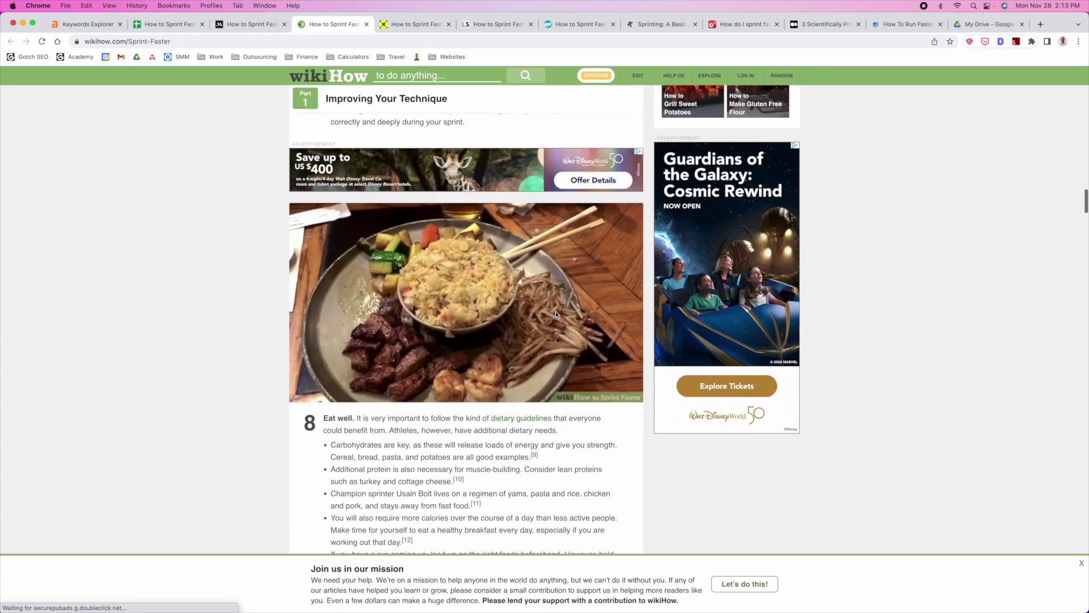
scroll(256, 295, "down", 20)
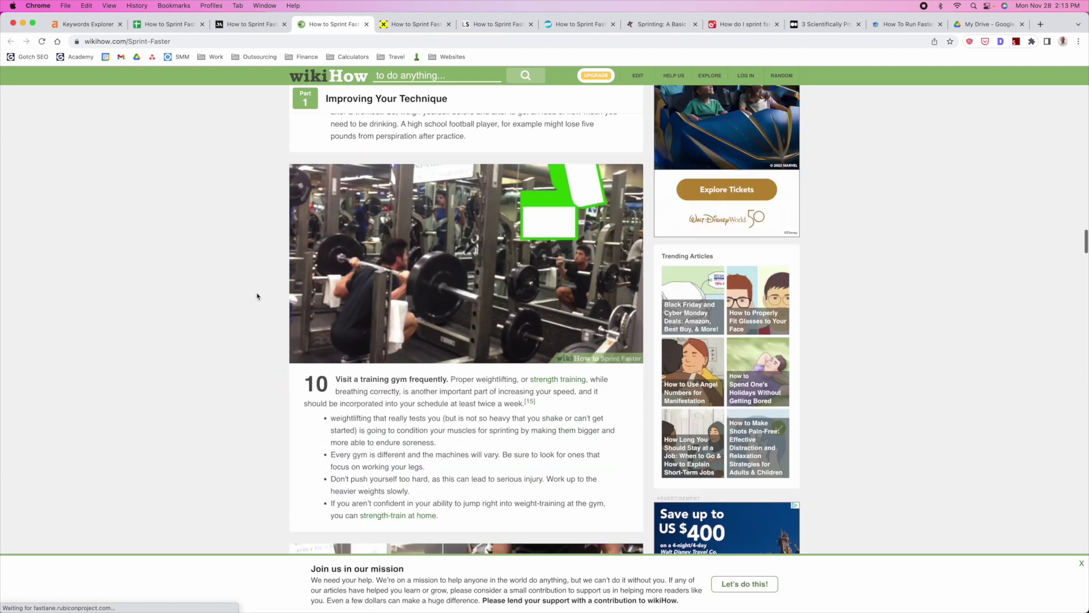
scroll(252, 295, "down", 9)
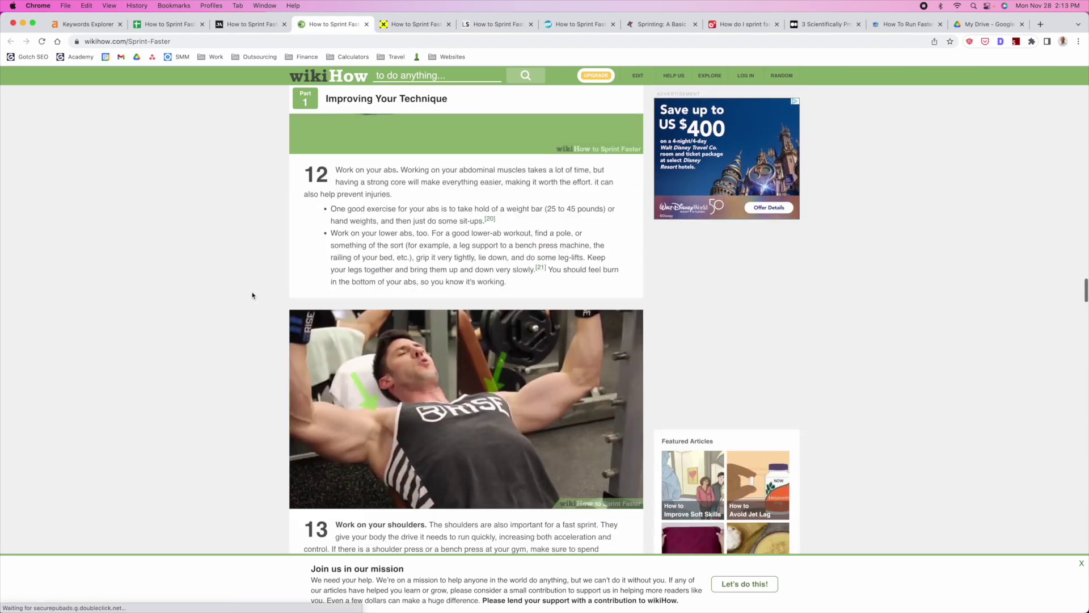
scroll(253, 295, "up", 20)
scroll(254, 296, "up", 8)
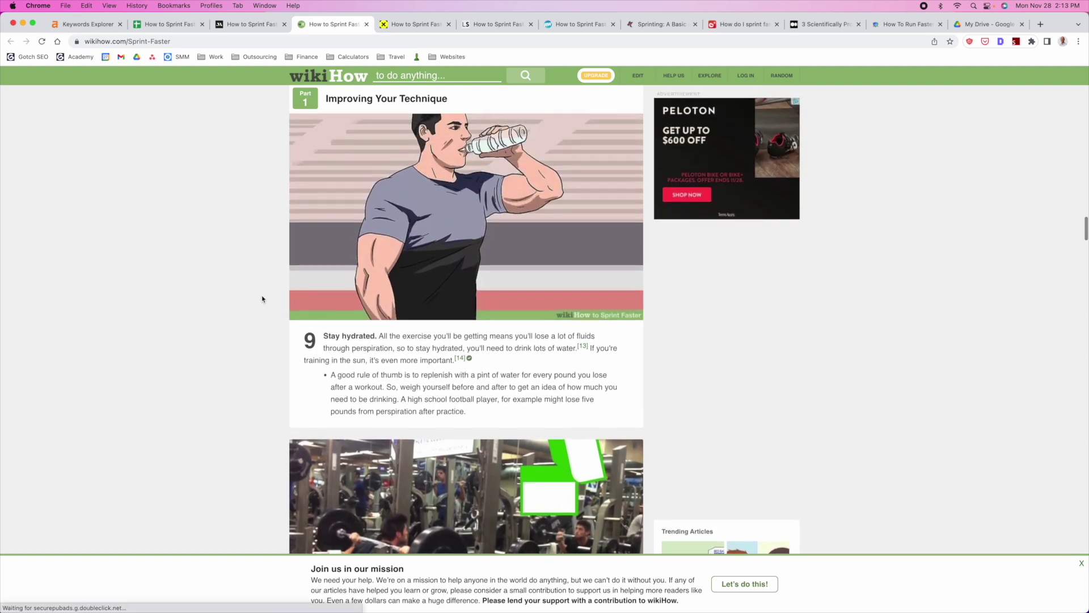
scroll(273, 294, "up", 15)
scroll(756, 57, "up", 5)
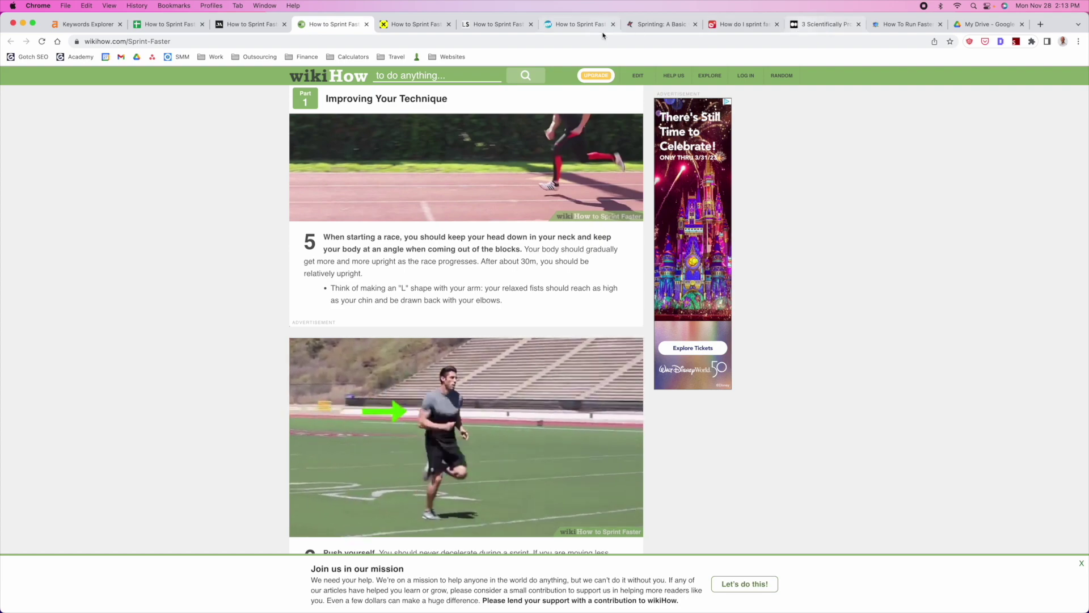
Revisit the Athlete's Forge article Sprinting 101 and review its How to sprint faster section, then its title and Jump to list
left_click(655, 26)
scroll(534, 324, "up", 15)
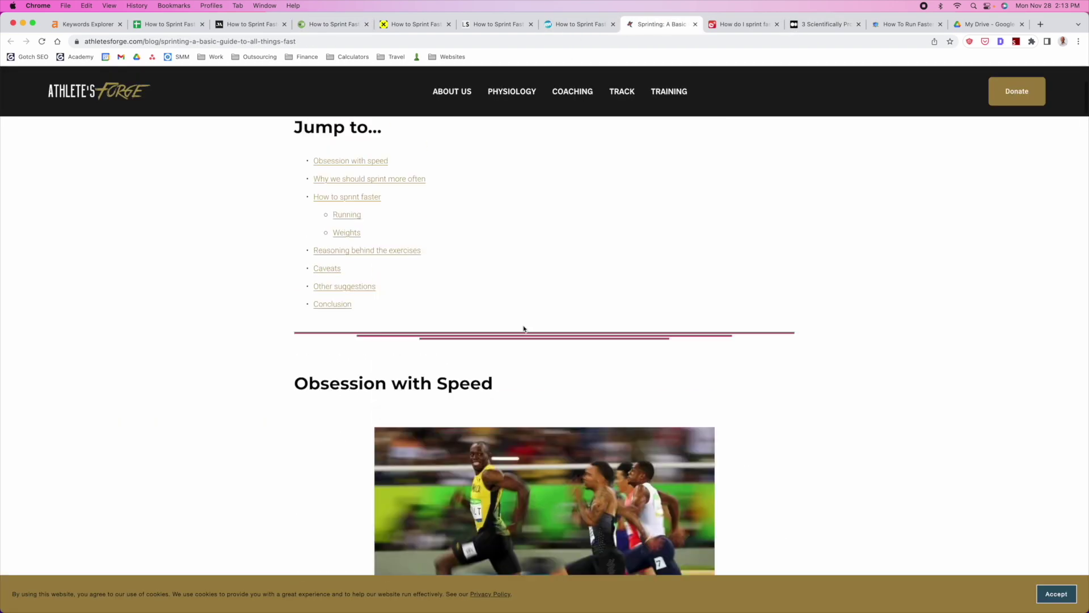
scroll(214, 326, "down", 15)
scroll(206, 337, "down", 10)
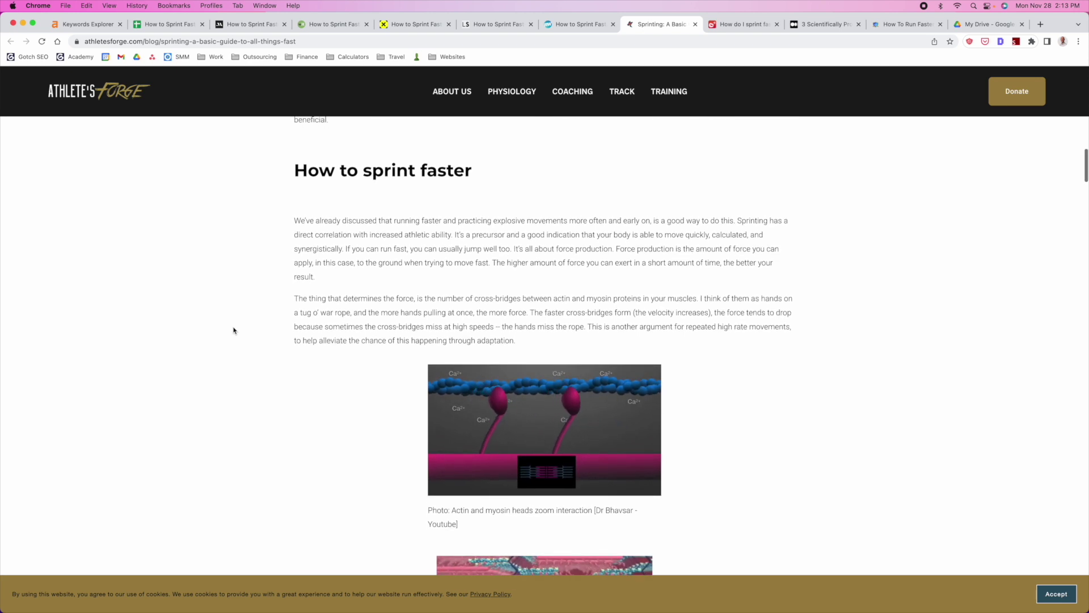
scroll(272, 312, "down", 1)
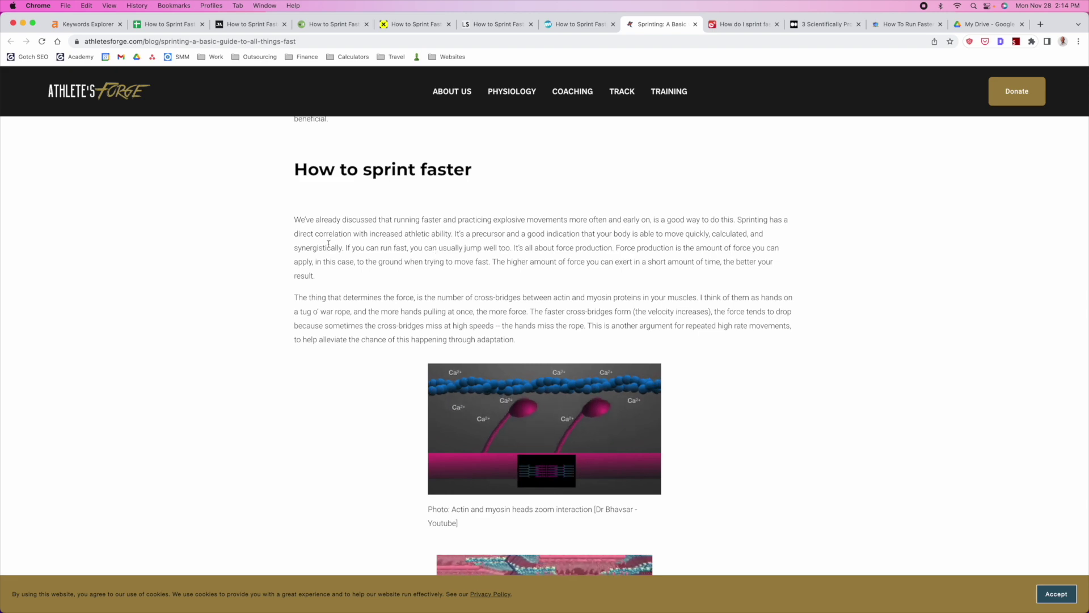
scroll(436, 255, "up", 7)
scroll(153, 324, "up", 10)
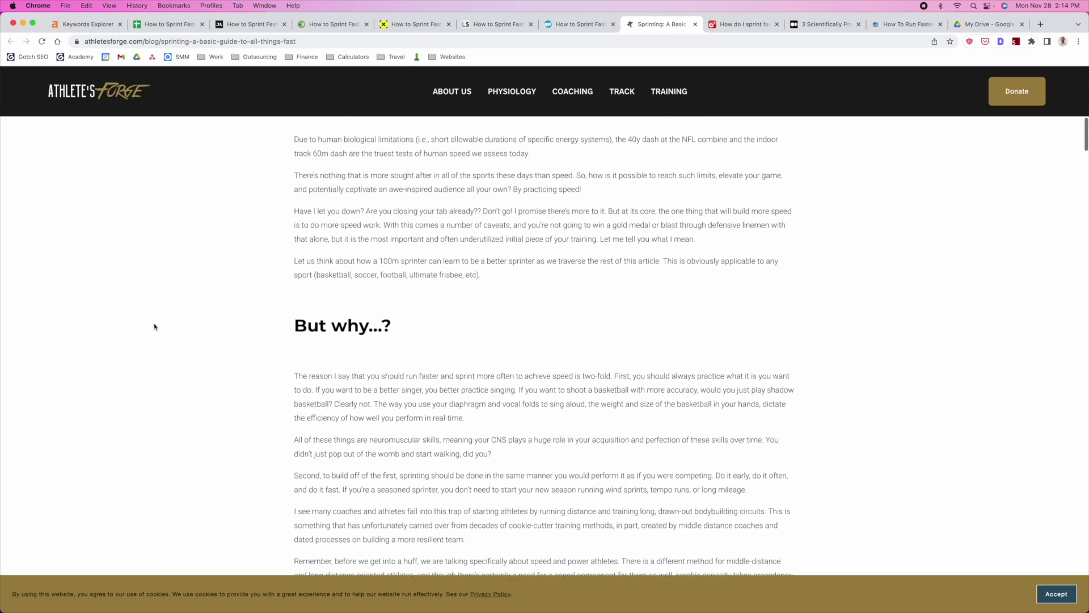
scroll(152, 327, "up", 3)
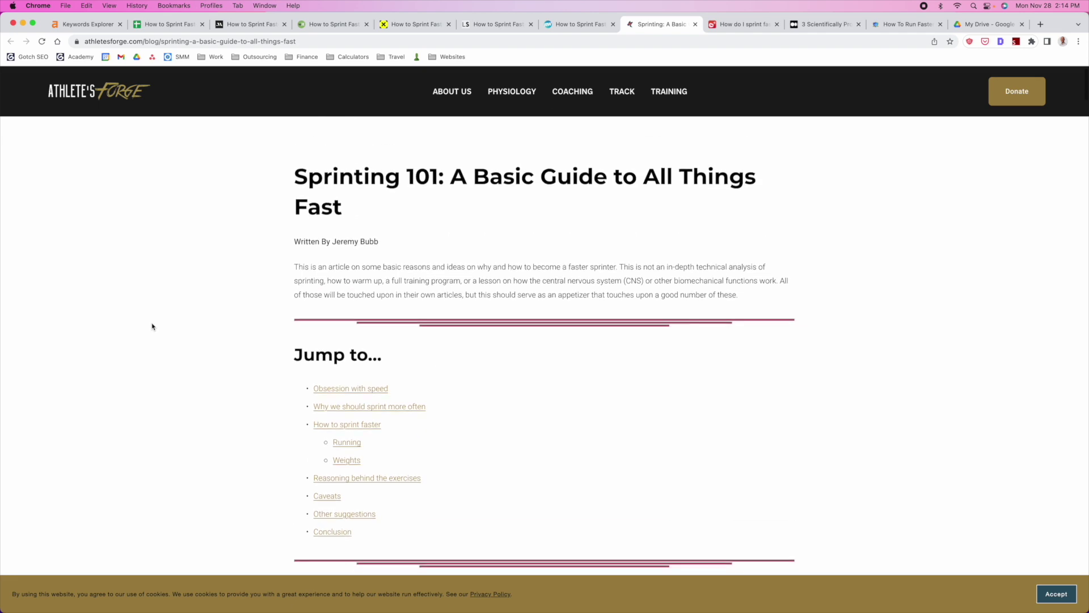
Compare the openings of the MasterClass and wikiHow articles, then return to the Surfer sheet of the How to Sprint Faster spreadsheet
left_click(261, 28)
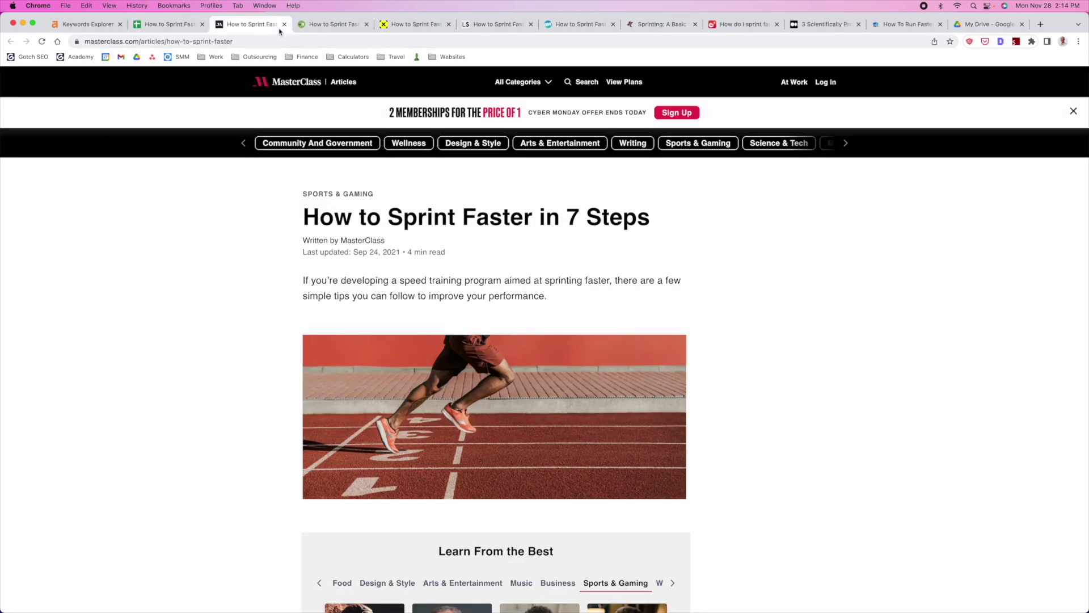
left_click(329, 24)
scroll(244, 280, "up", 15)
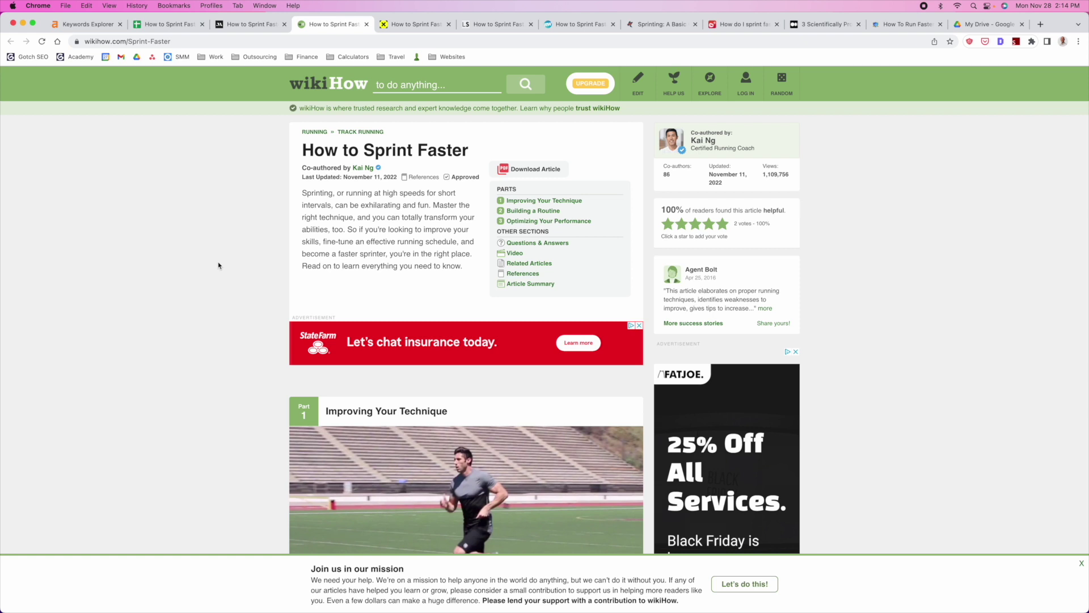
scroll(263, 227, "down", 1)
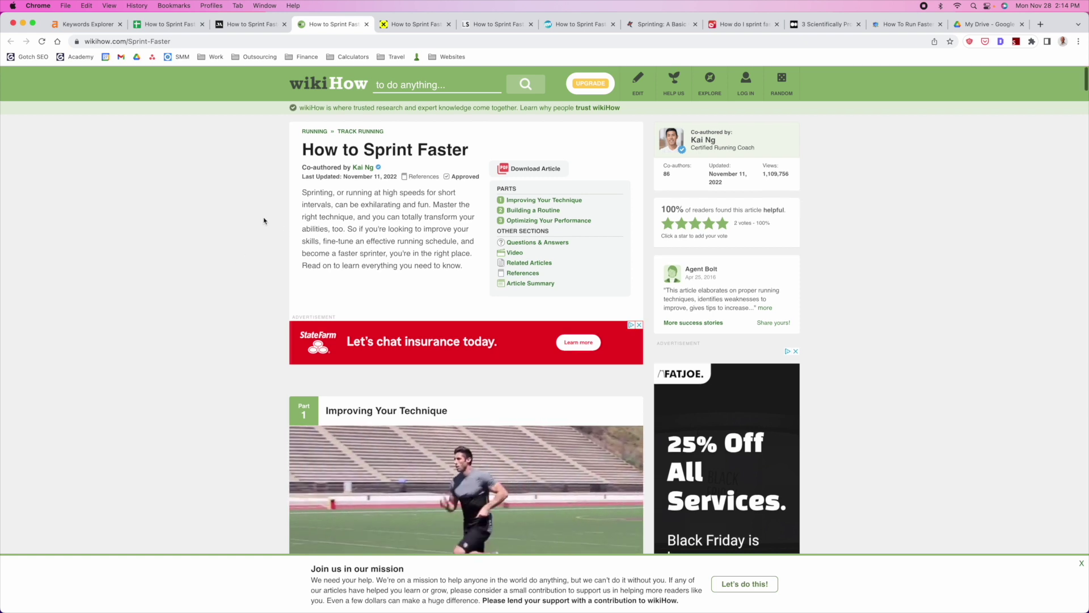
left_click(168, 28)
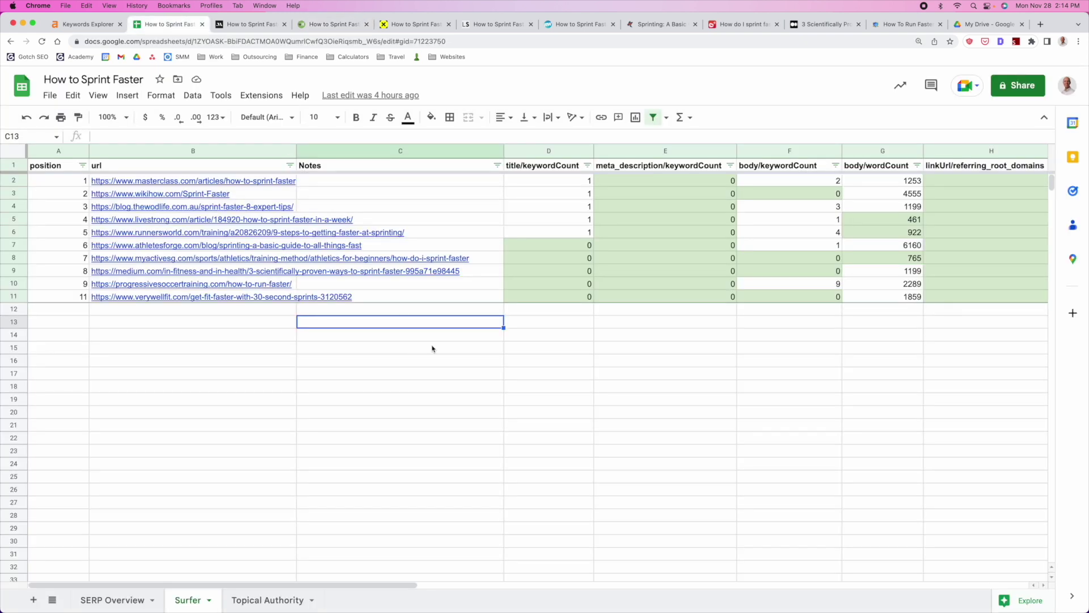
left_click(465, 339)
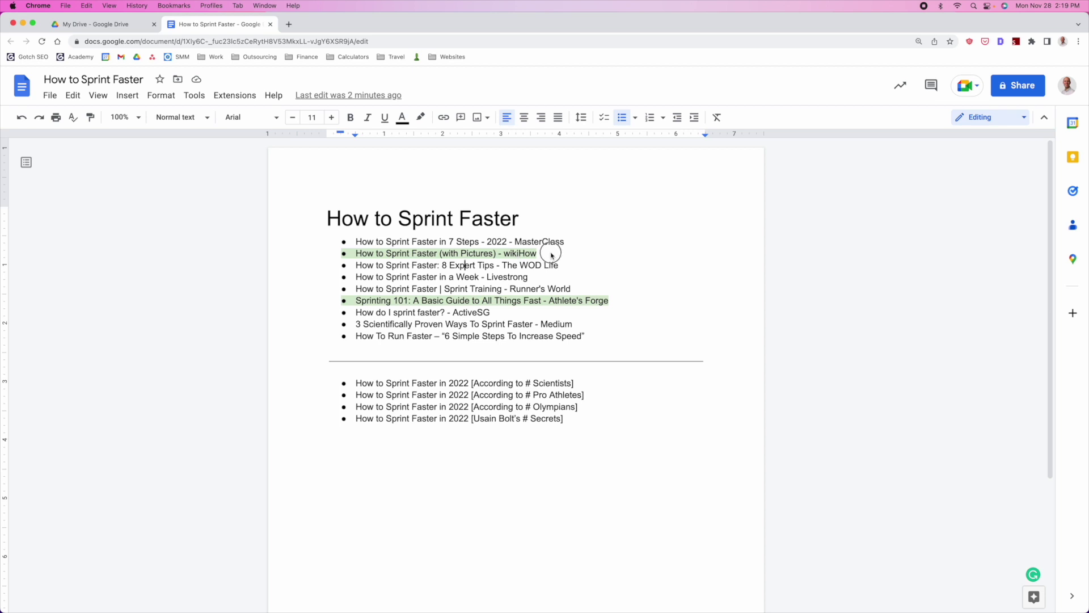
Examine the competitor title list in the How to Sprint Faster document, focusing on the highlighted wikiHow and Athlete's Forge entries
left_click_drag(538, 254, 355, 254)
left_click_drag(612, 302, 355, 301)
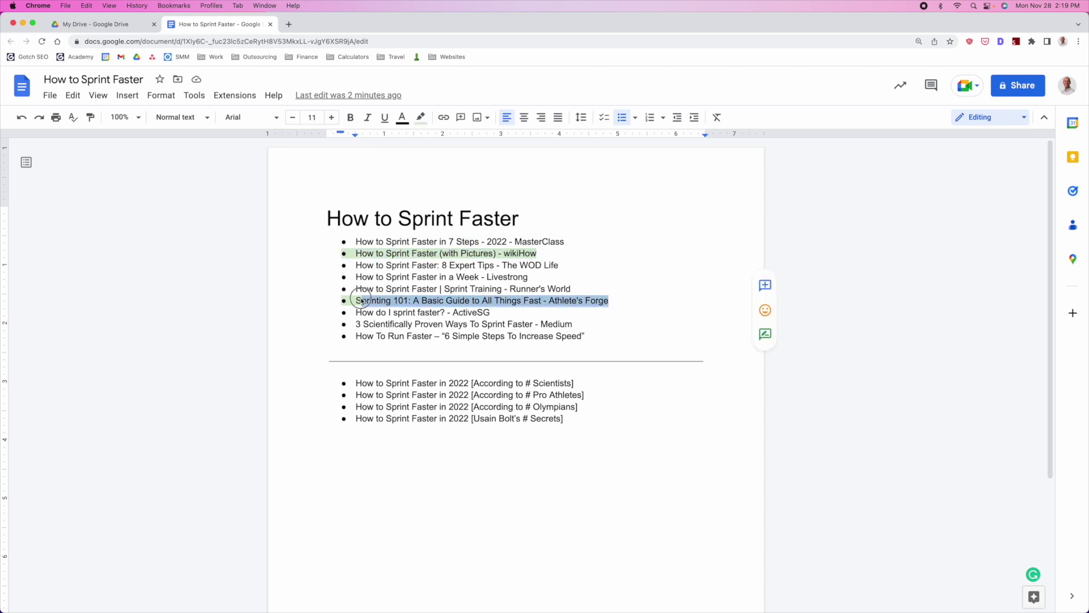
left_click(357, 255)
left_click(422, 302)
scroll(458, 369, "down", 2)
scroll(484, 318, "up", 3)
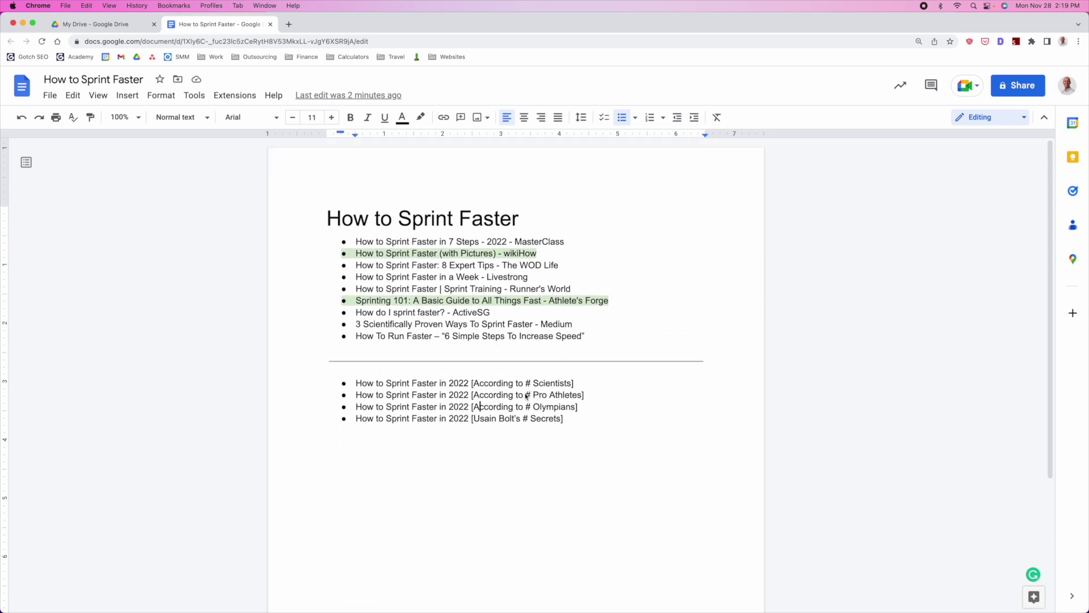
left_click(495, 312)
left_click(468, 337)
scroll(448, 386, "down", 5)
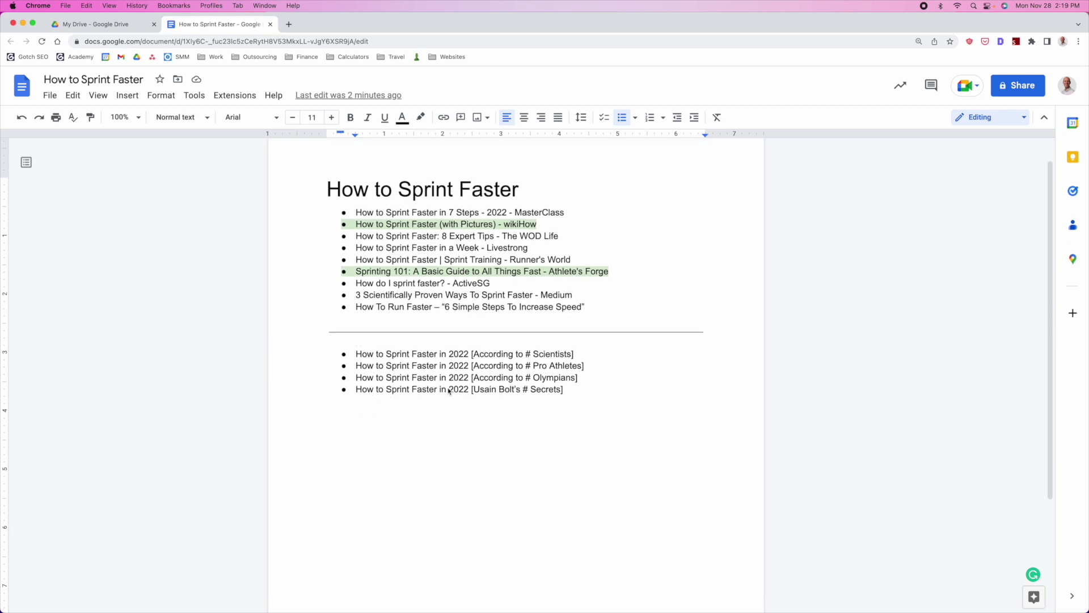
scroll(466, 381, "up", 5)
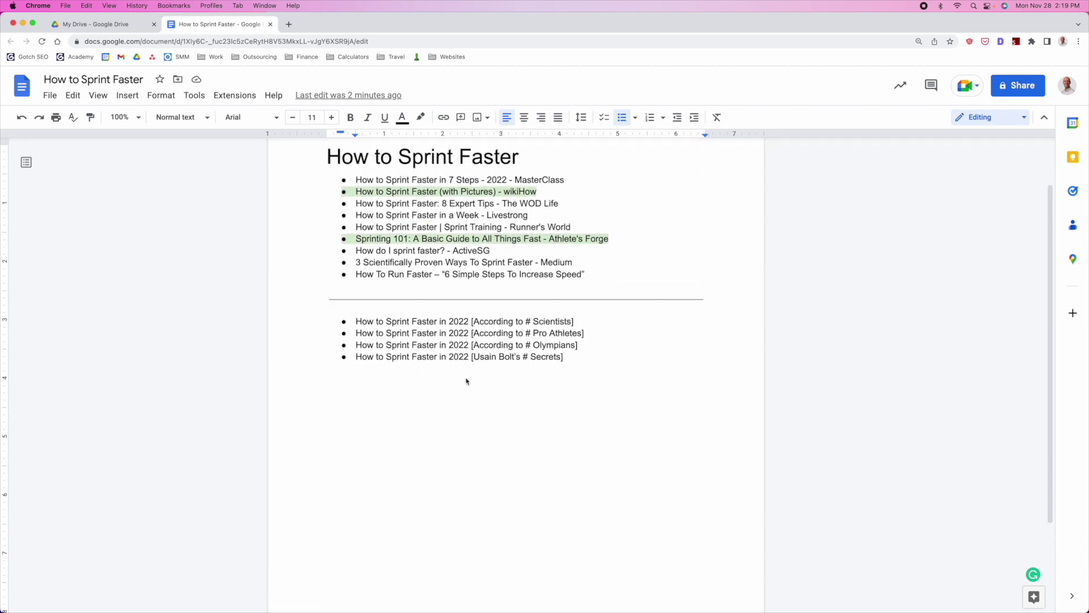
scroll(457, 389, "down", 1)
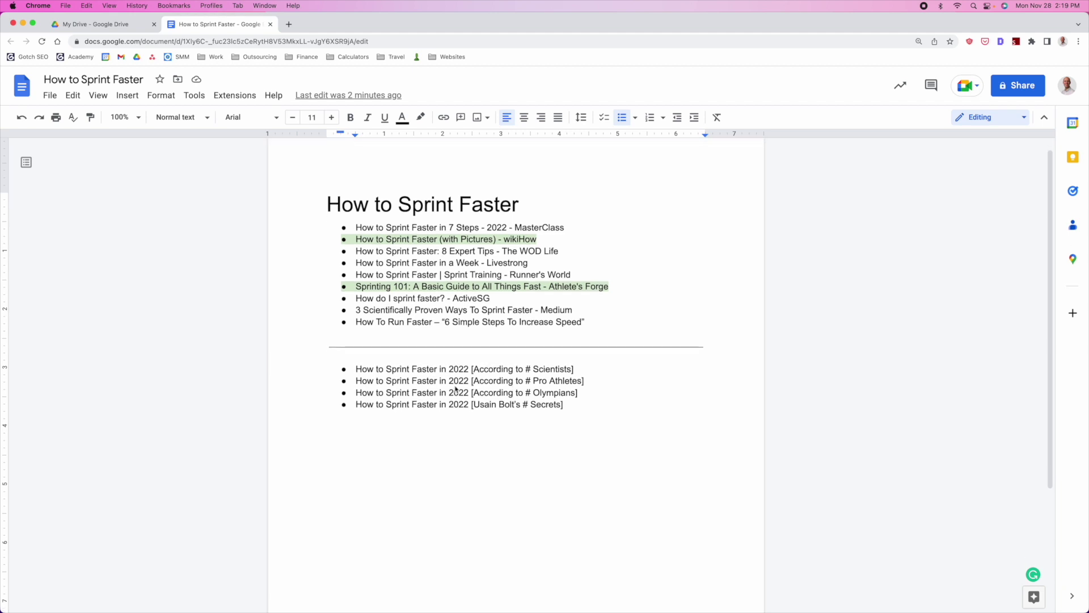
Review the proposed 2022 title ideas below the divider, from the # Scientists angle to Usain Bolt's # Secrets
left_click(550, 370)
scroll(545, 372, "down", 1)
scroll(509, 374, "down", 2)
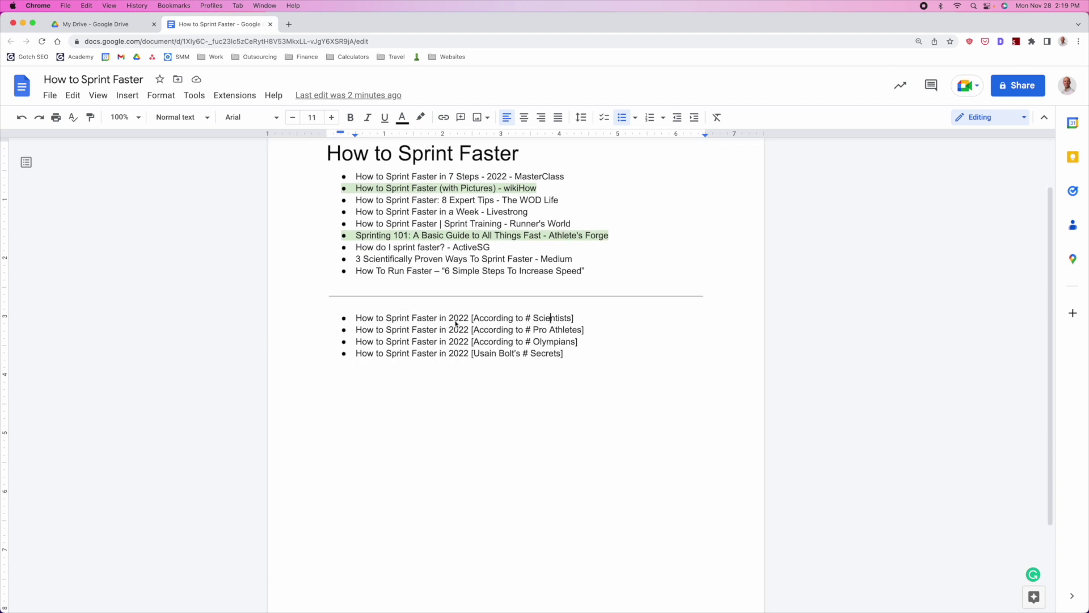
left_click(487, 356)
left_click_drag(487, 356, 515, 355)
scroll(513, 353, "down", 1)
left_click(522, 335)
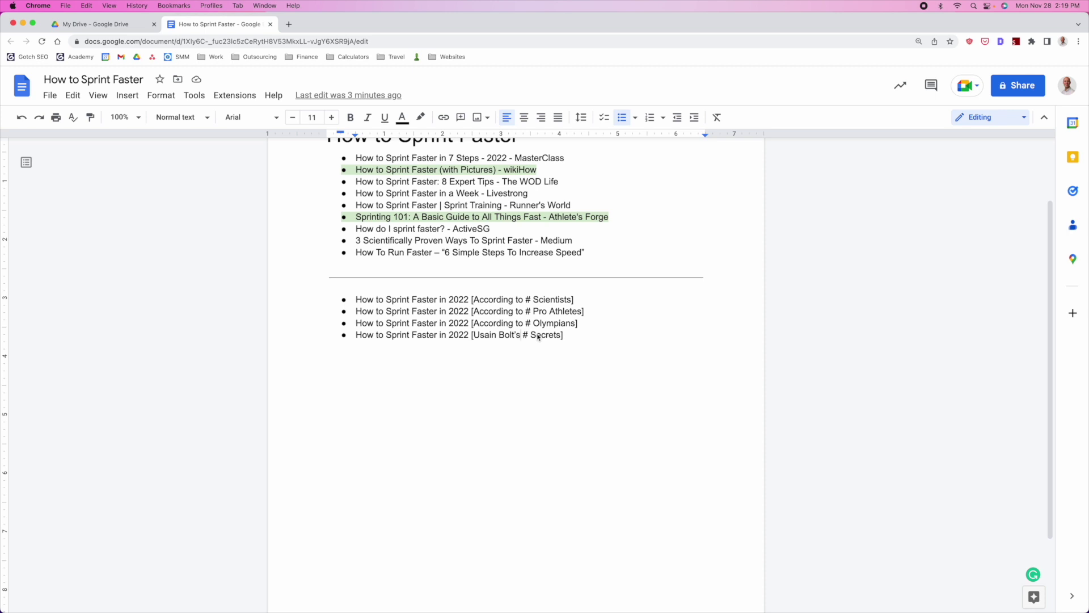
left_click_drag(475, 337, 513, 338)
left_click(513, 339)
Compare the competitor titles with the four proposed 2022 titles to judge which angle stands out
scroll(481, 337, "up", 3)
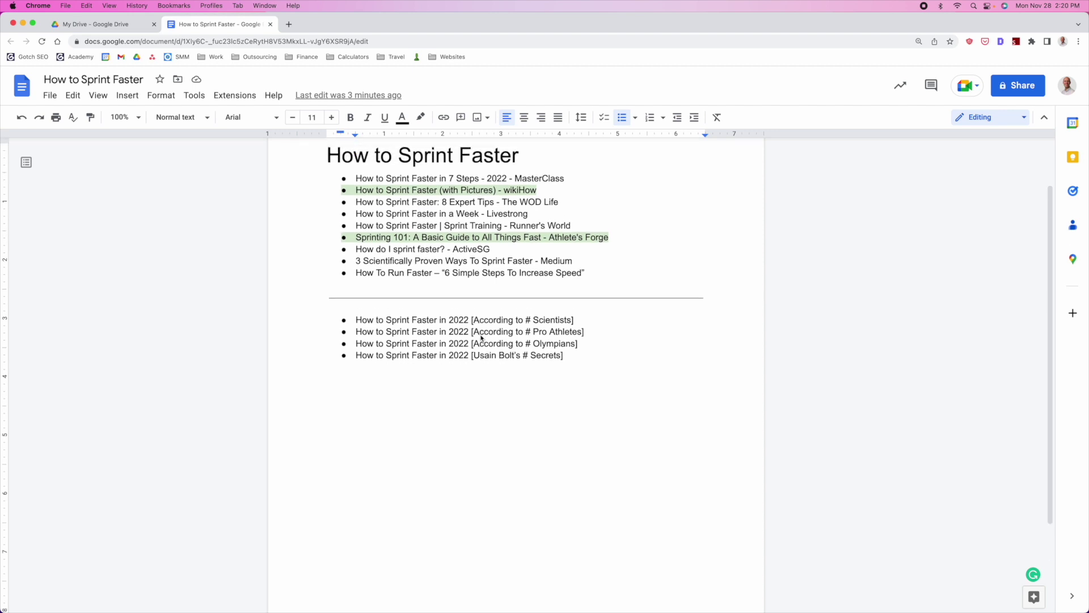
left_click(441, 278)
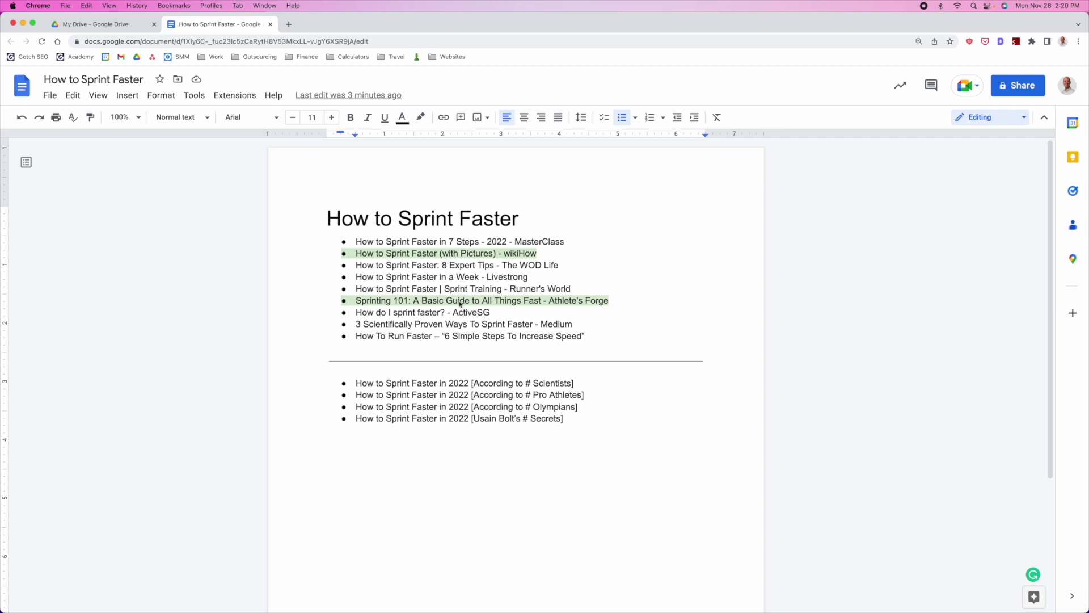
left_click(510, 422)
scroll(510, 421, "down", 1)
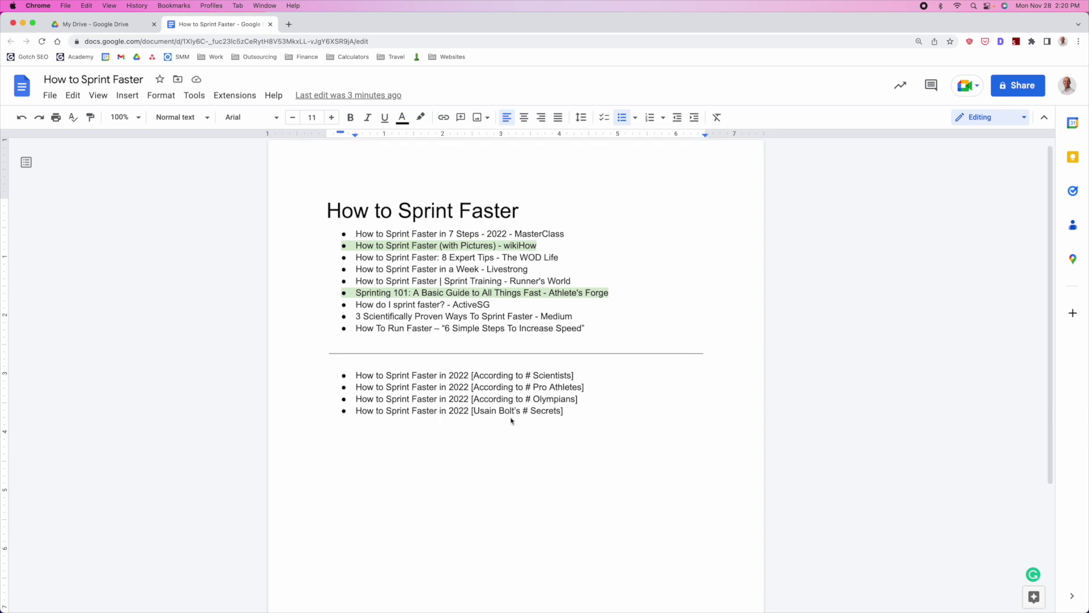
scroll(511, 421, "down", 4)
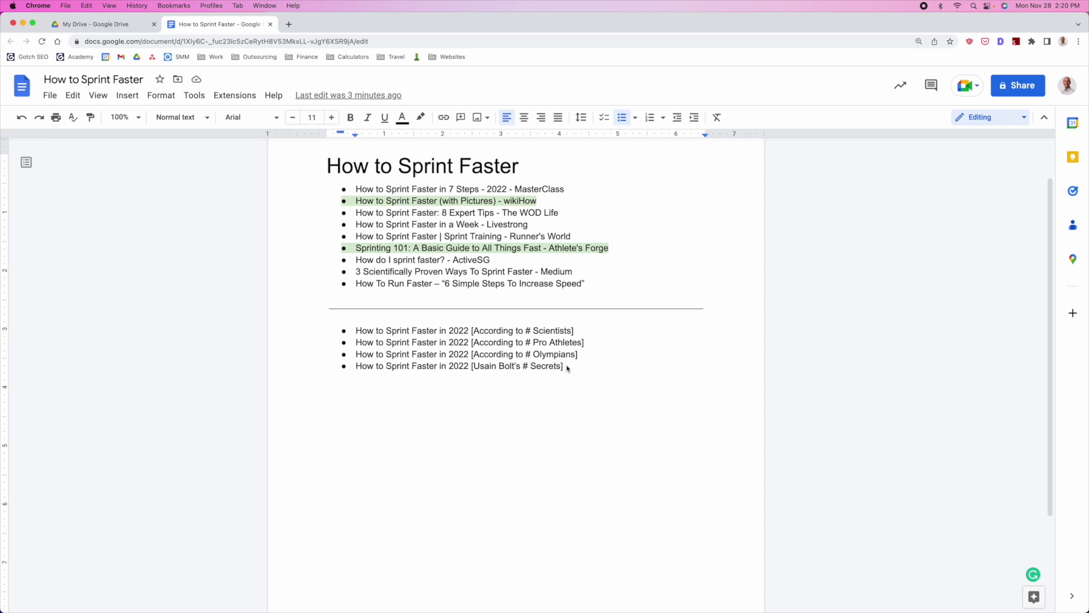
scroll(567, 368, "up", 5)
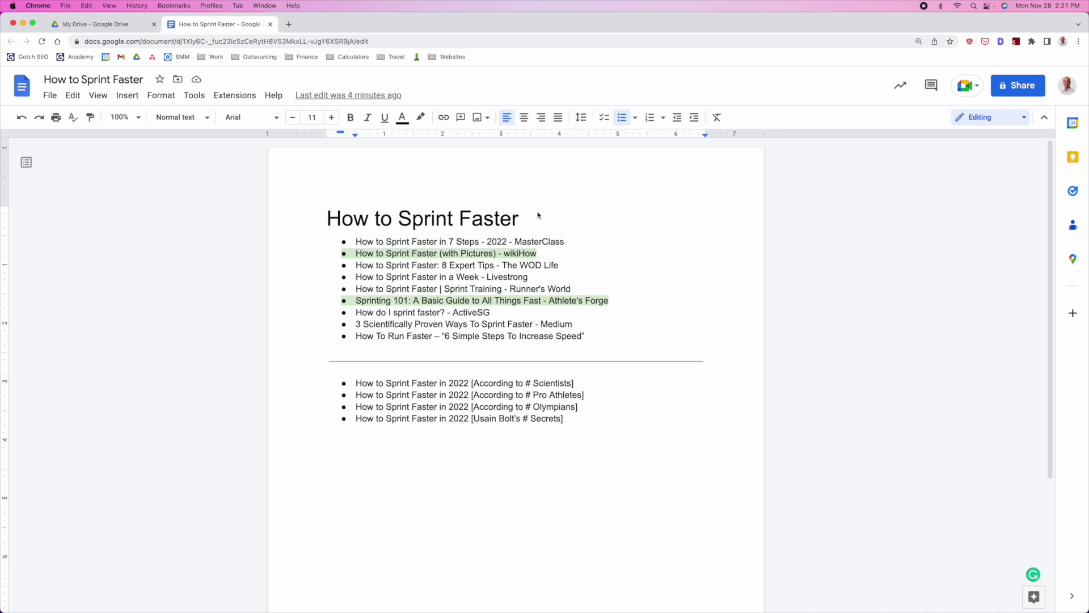
scroll(535, 287, "down", 5)
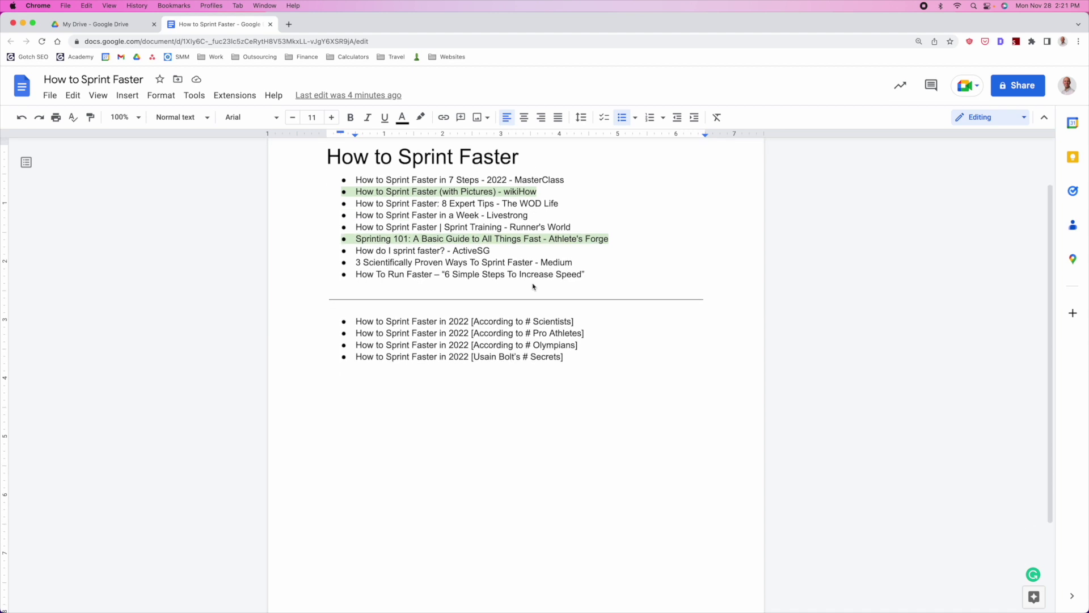
scroll(530, 325, "up", 5)
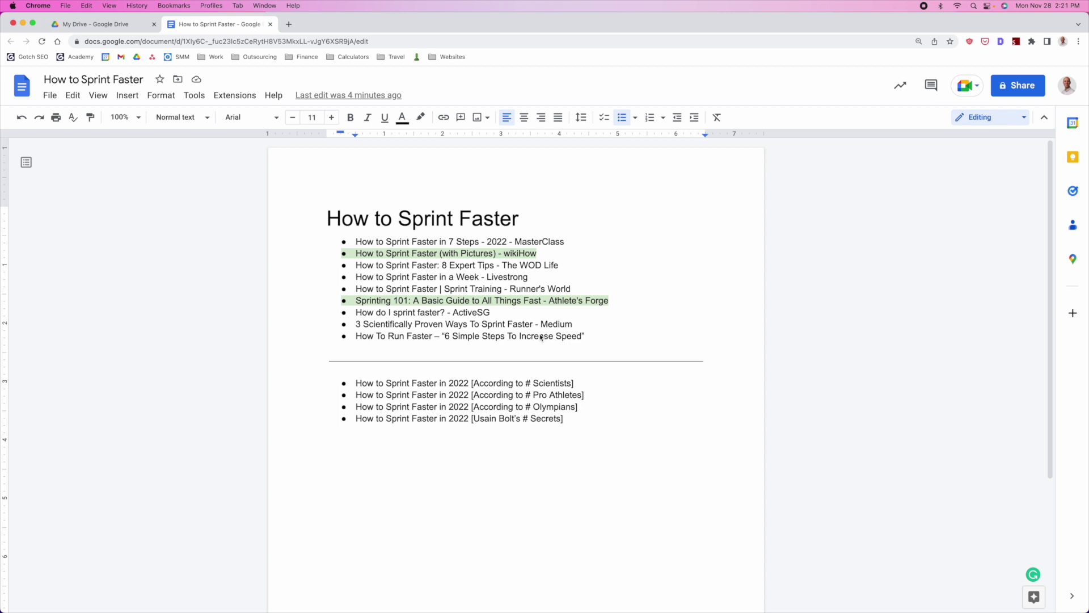
scroll(566, 346, "down", 3)
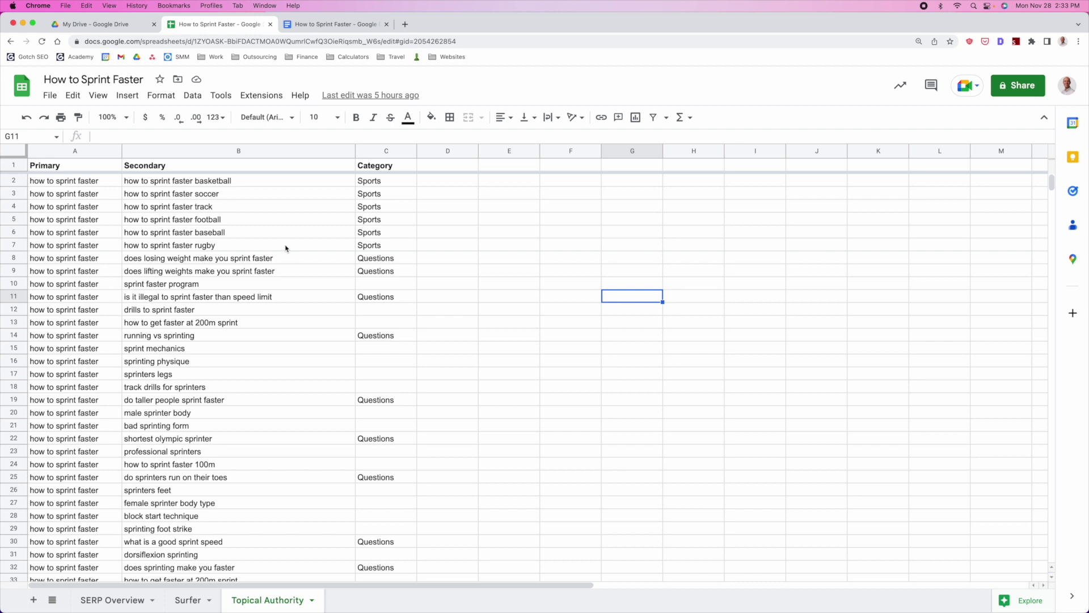
Examine how the primary keyword in the Topical Authority sheet pairs with its sport-specific secondary keywords, from basketball to track
left_click(72, 193)
left_click(74, 182)
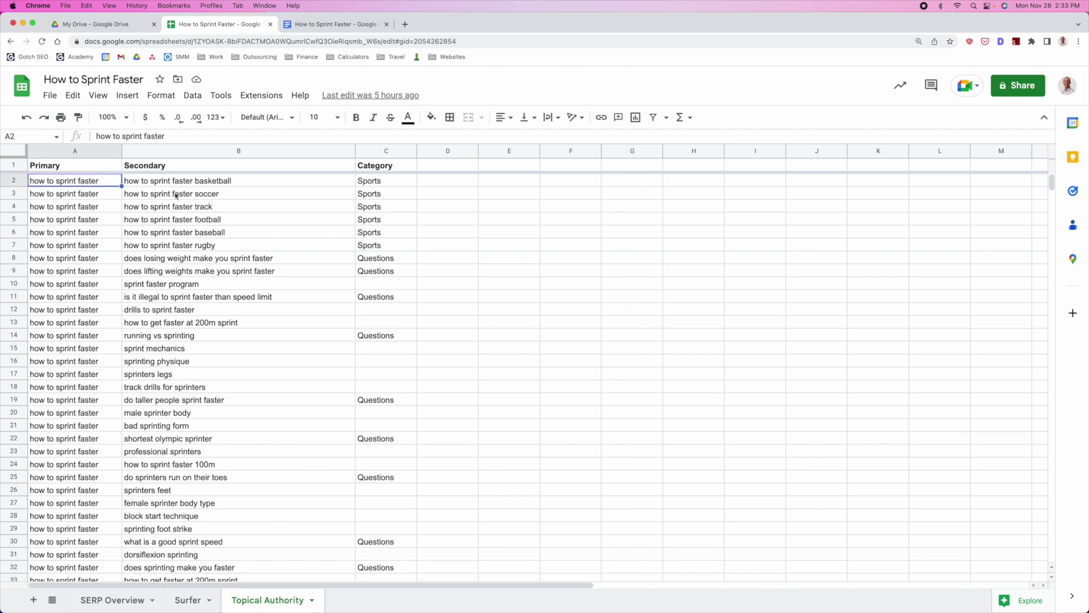
left_click(197, 186)
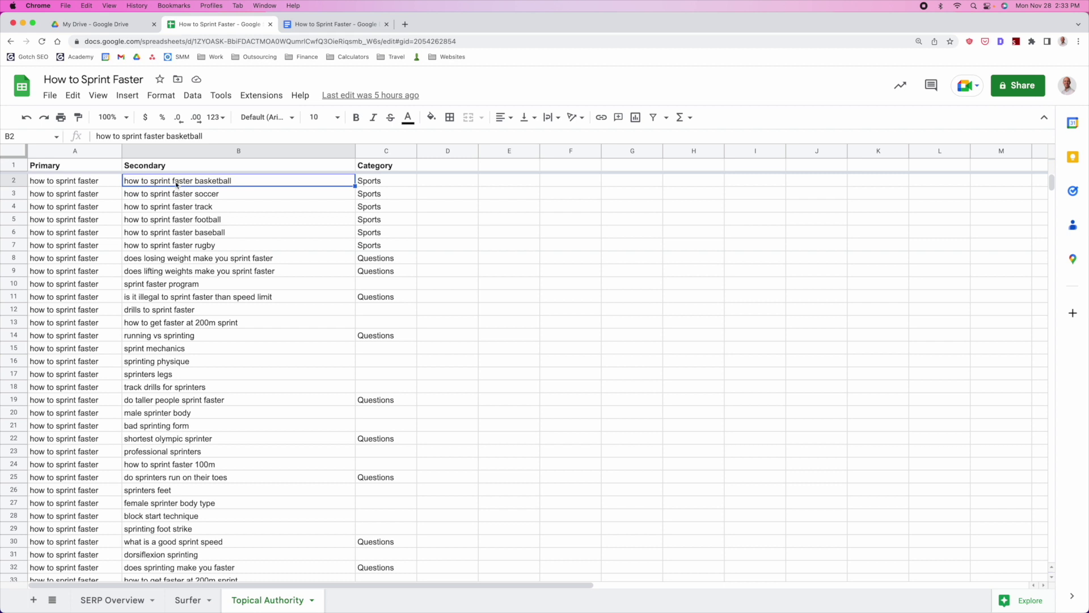
left_click(294, 212)
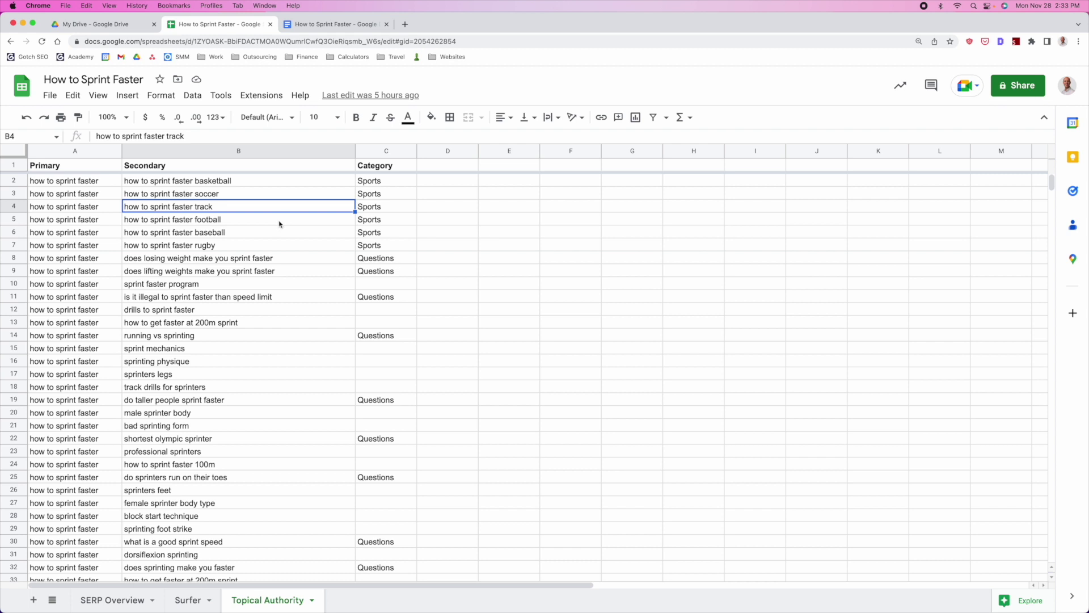
Compare the secondary question "does losing weight make you sprint faster" with its primary keyword in row 8
left_click(238, 261)
scroll(237, 261, "down", 1)
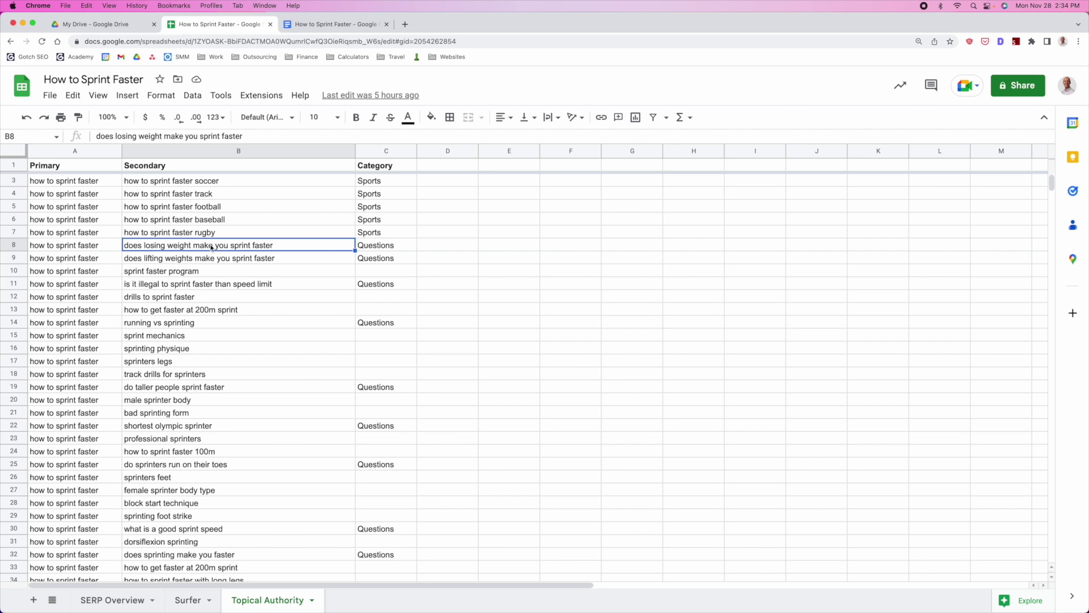
left_click(94, 250)
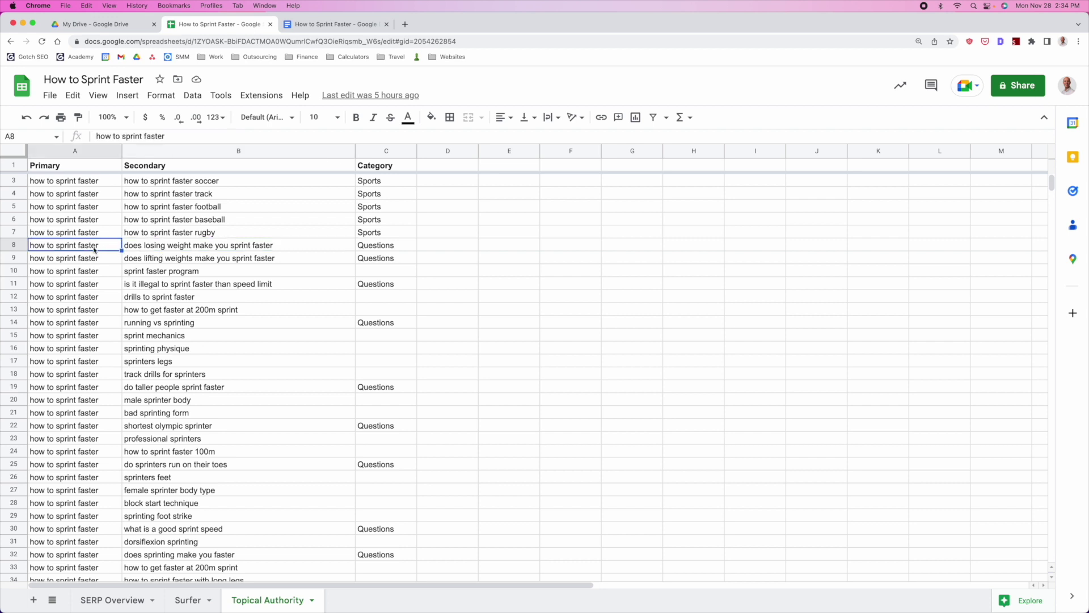
left_click(156, 251)
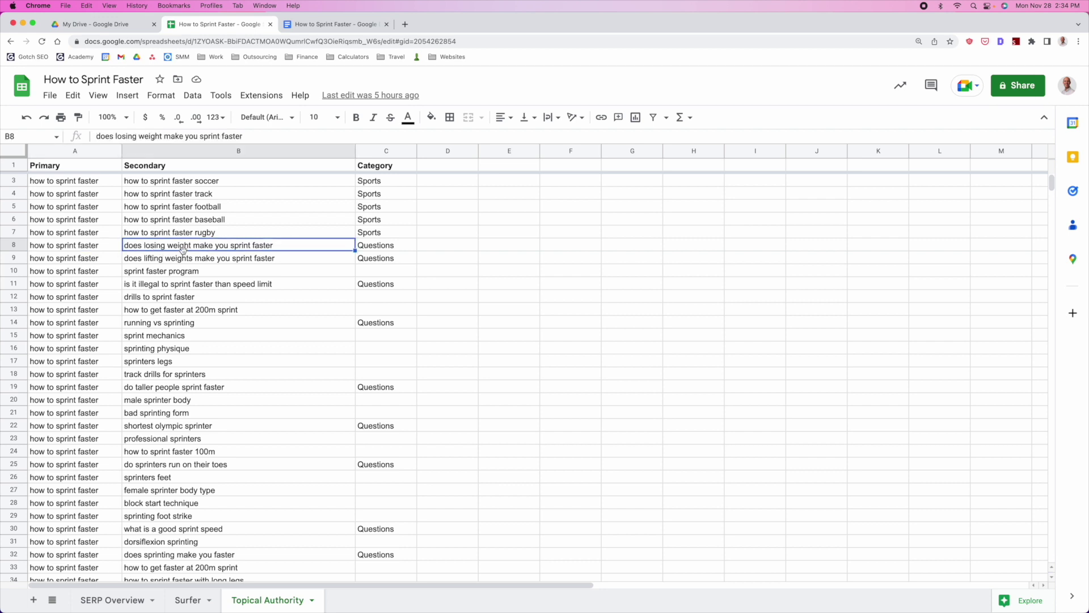
left_click(82, 248)
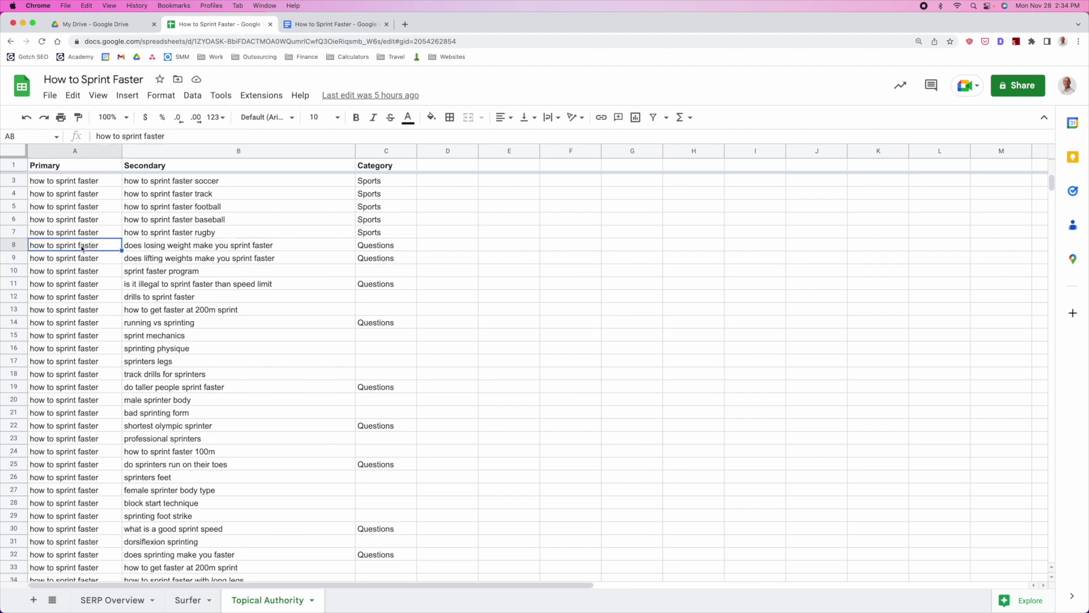
Copy the row 8 secondary keyword, search Google for it in a new browser tab, and reduce the page zoom to 100%
left_click(163, 249)
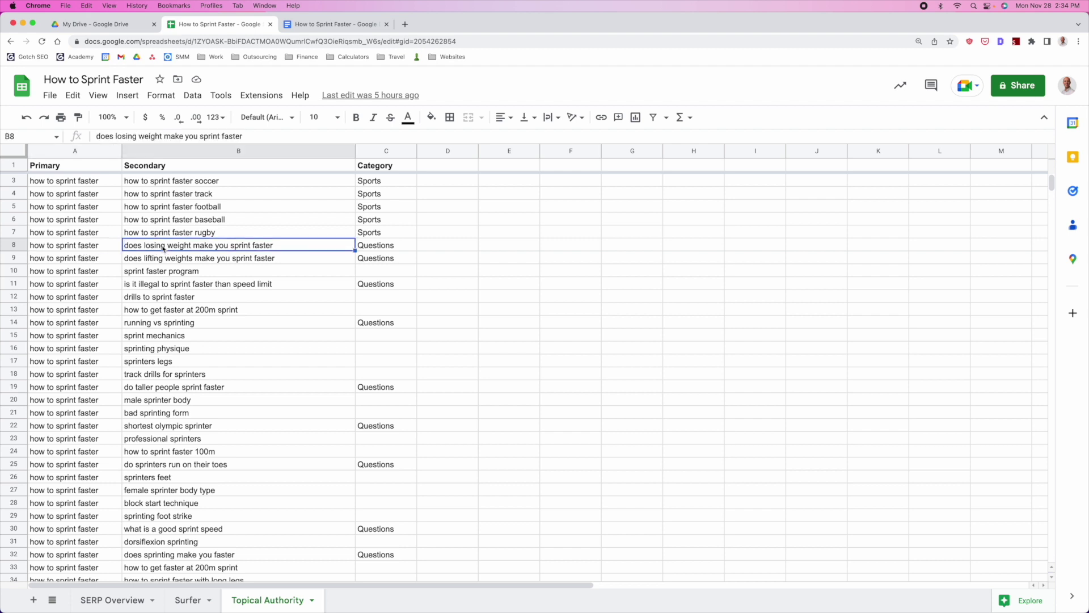
key("super+c")
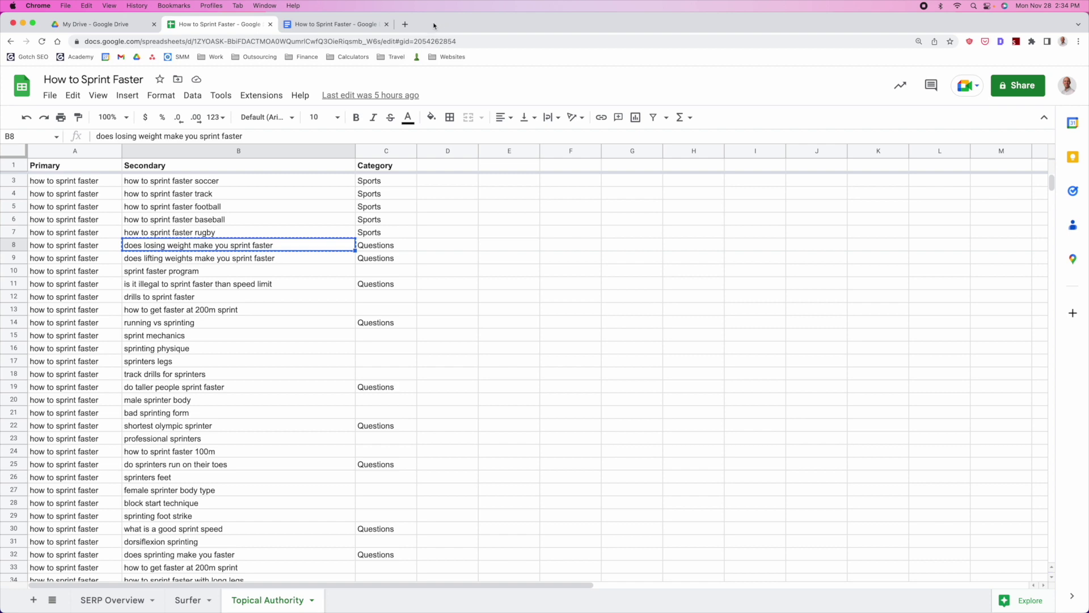
left_click(405, 23)
key("super+v")
key("Return")
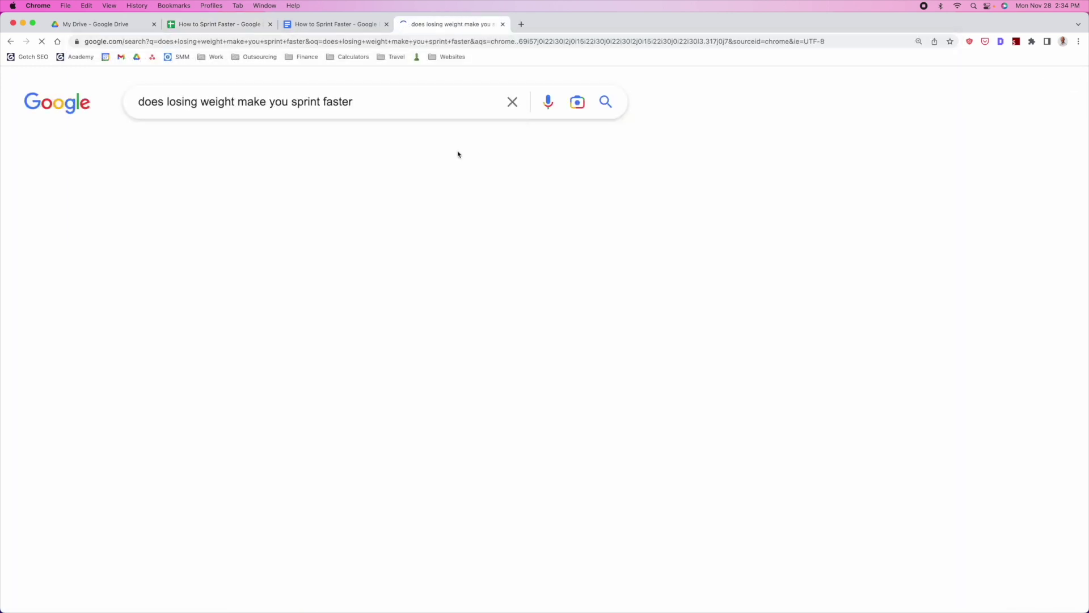
key("super+minus")
key("super+minus")
key("super+minus")
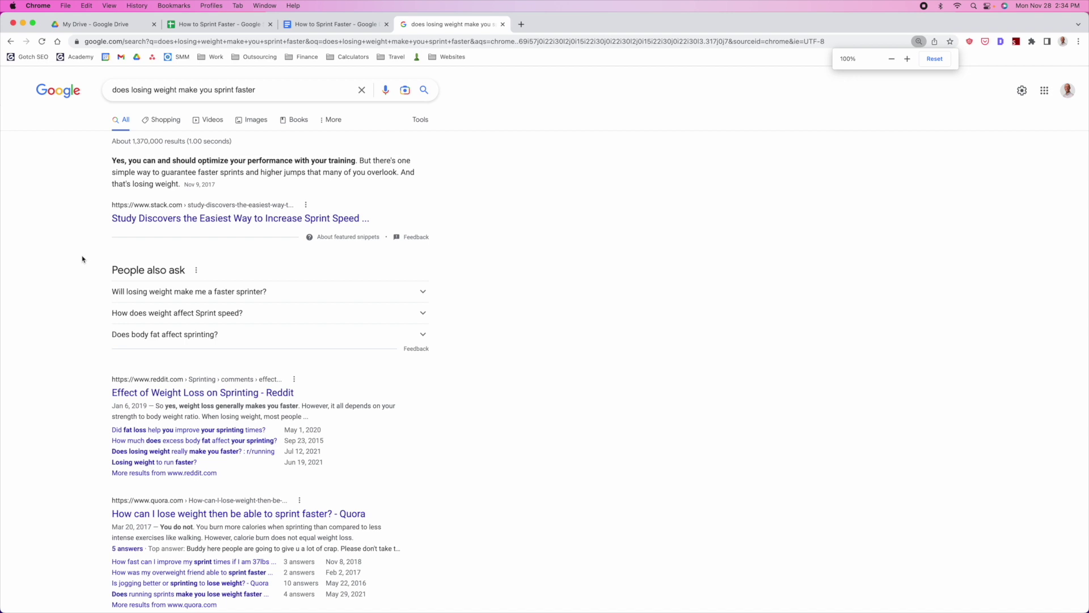
Examine the Google results for "does losing weight make you sprint faster", checking them against the keyword in the spreadsheet
left_click(80, 245)
scroll(78, 228, "down", 10)
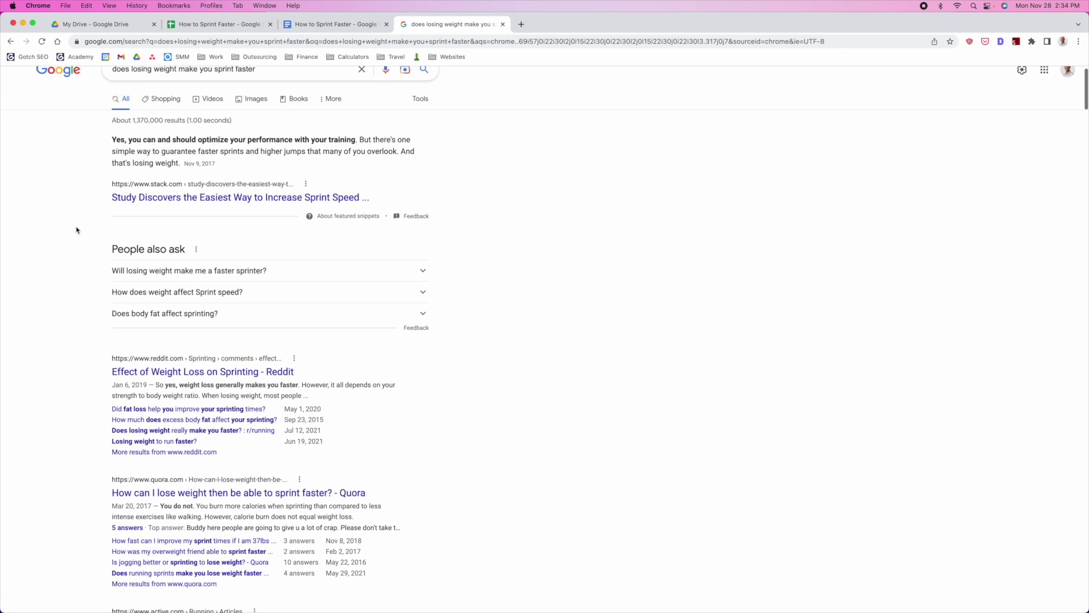
scroll(75, 231, "down", 2)
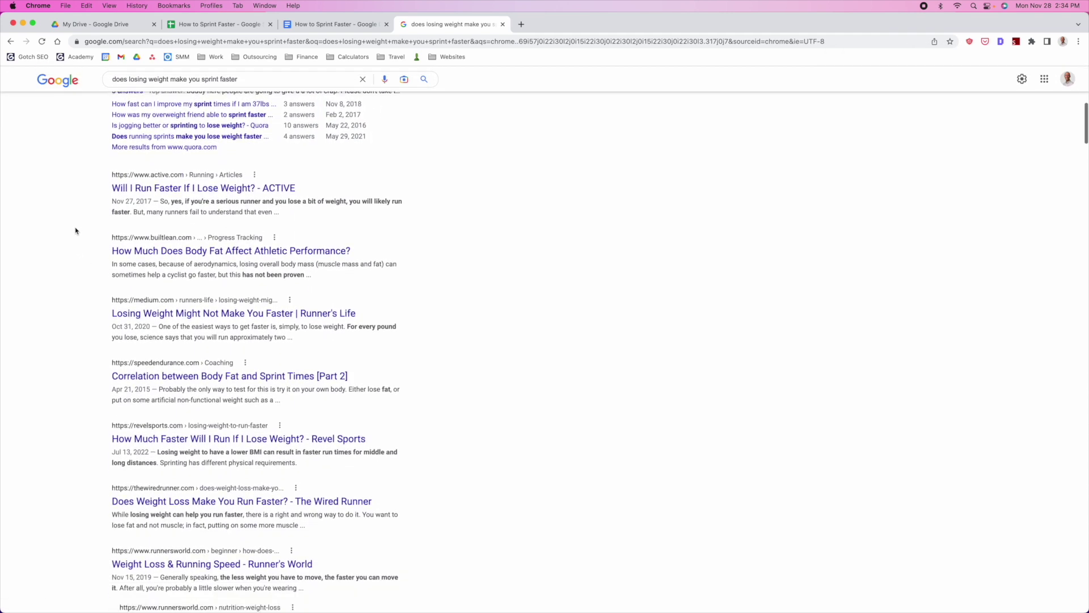
scroll(75, 230, "down", 2)
scroll(75, 231, "down", 1)
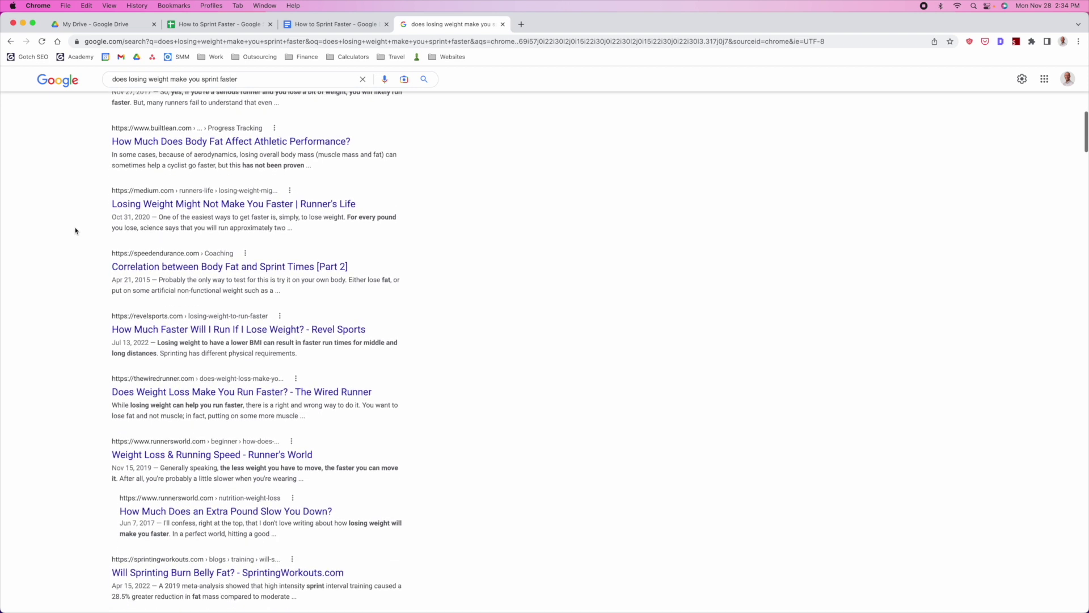
left_click(219, 25)
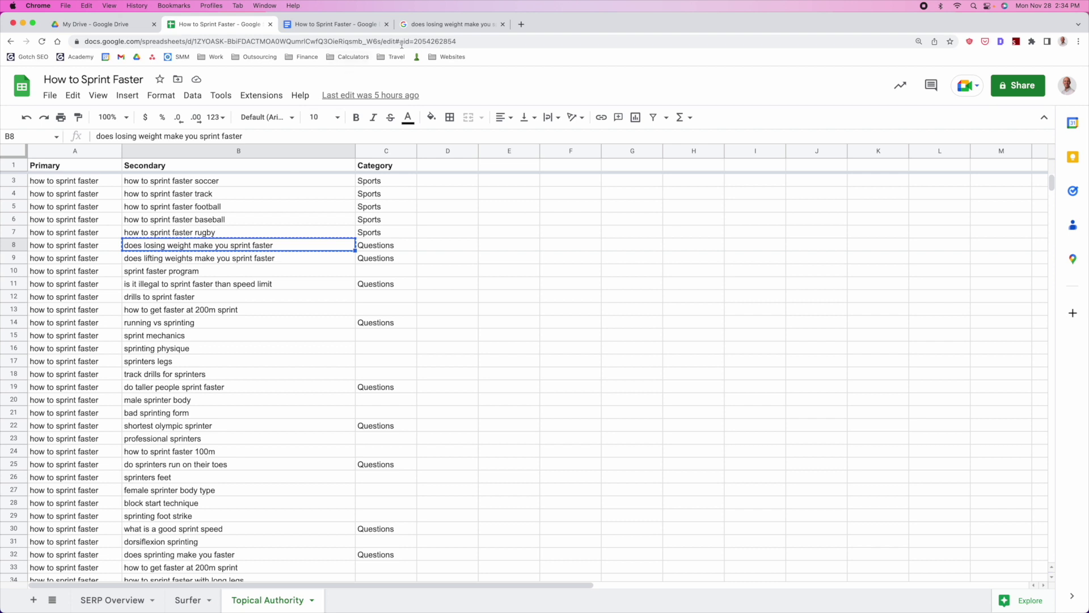
left_click(445, 24)
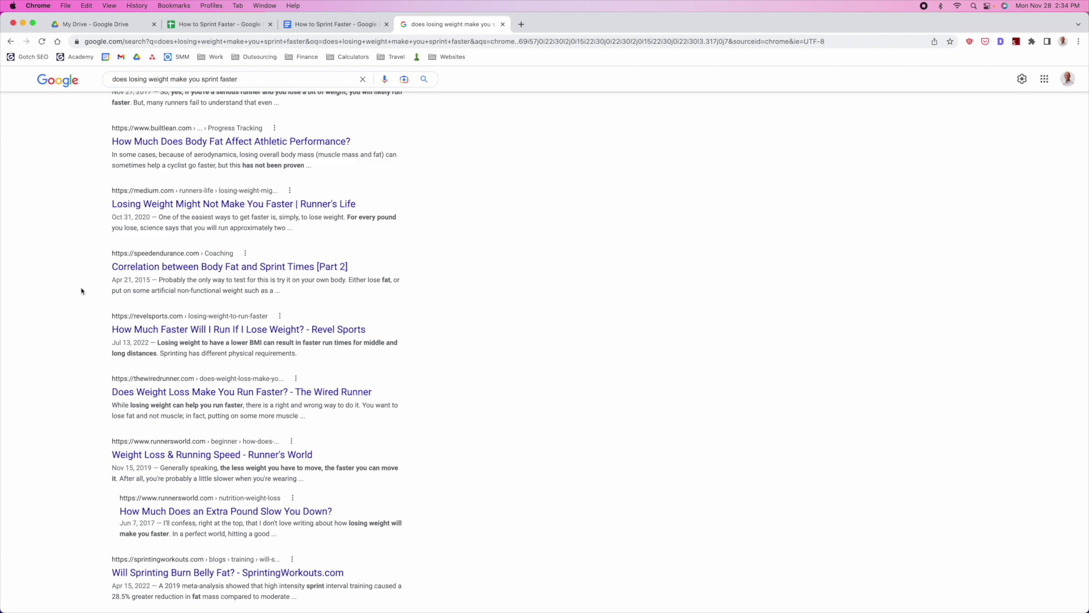
scroll(82, 291, "up", 15)
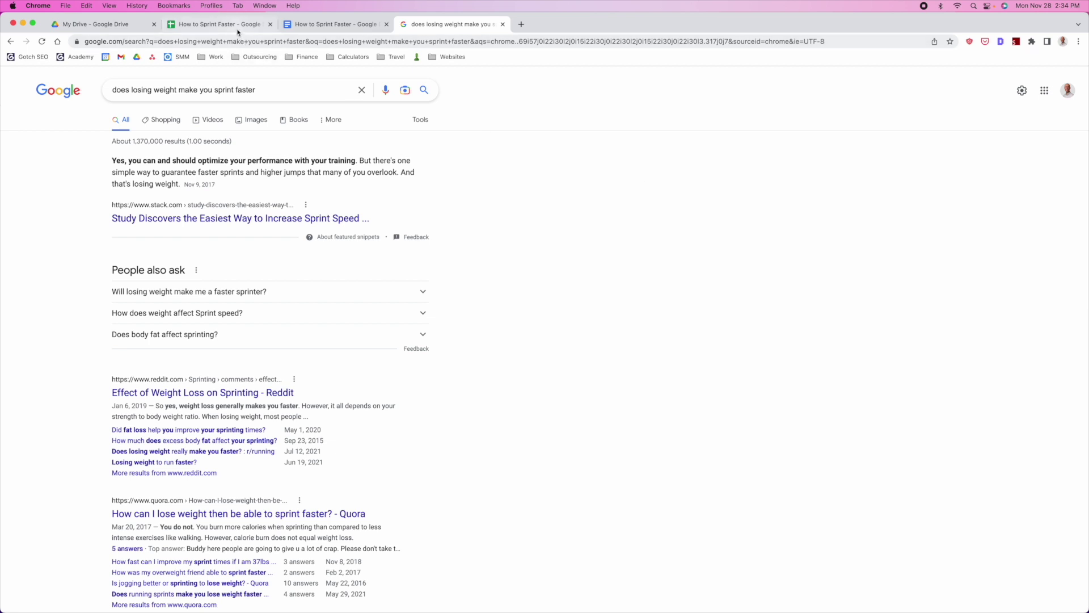
Return to the Topical Authority sheet and review the secondary keywords on lifting weights, the speed limit and sprint drills
left_click(218, 24)
left_click(83, 185)
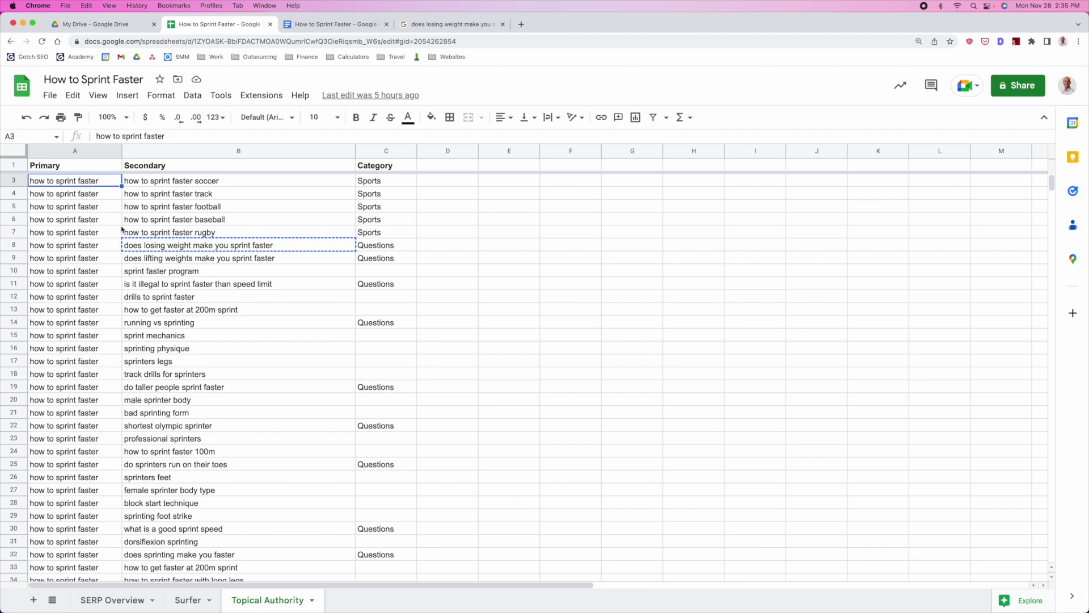
left_click(231, 263)
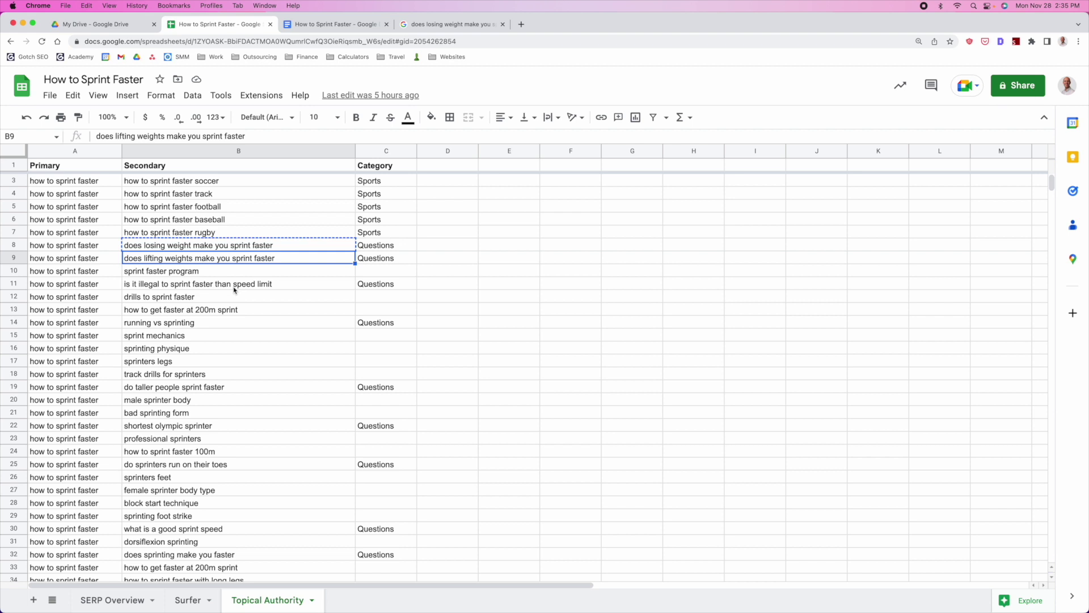
scroll(235, 290, "down", 1)
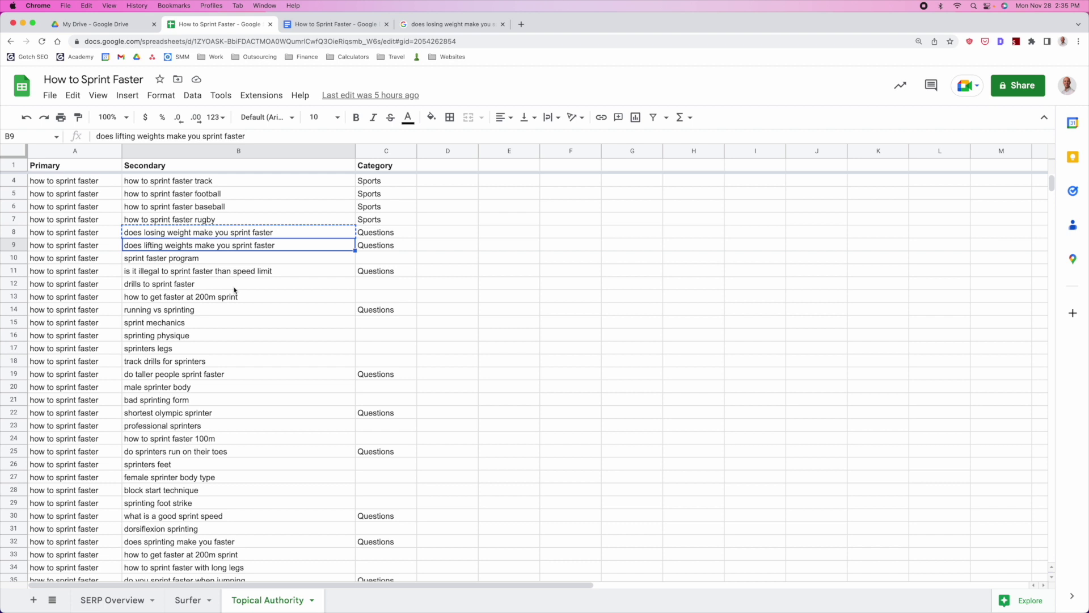
left_click(241, 276)
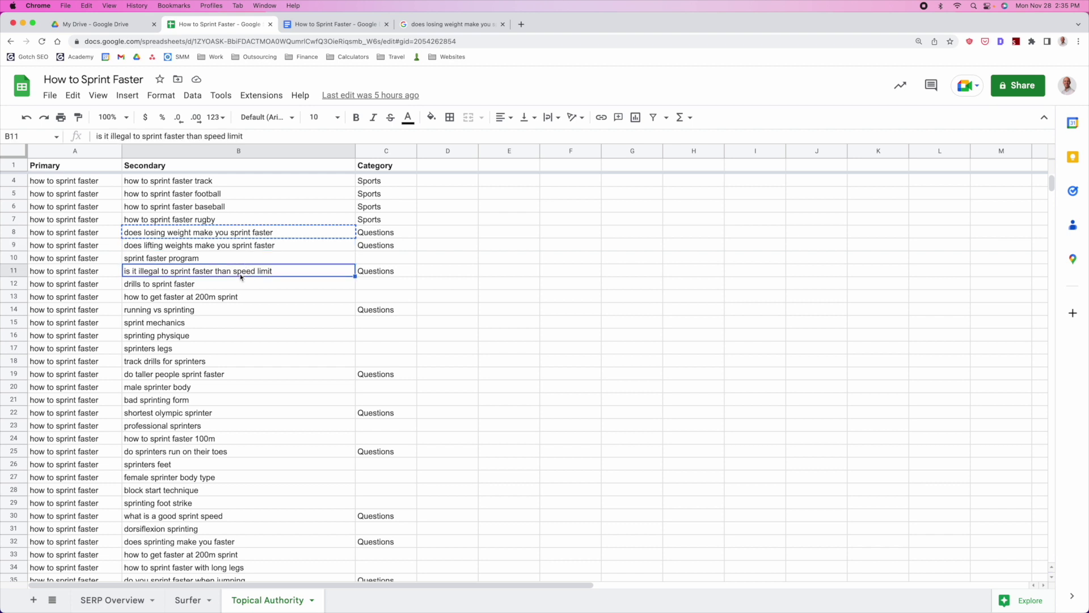
left_click(268, 286)
scroll(238, 296, "down", 2)
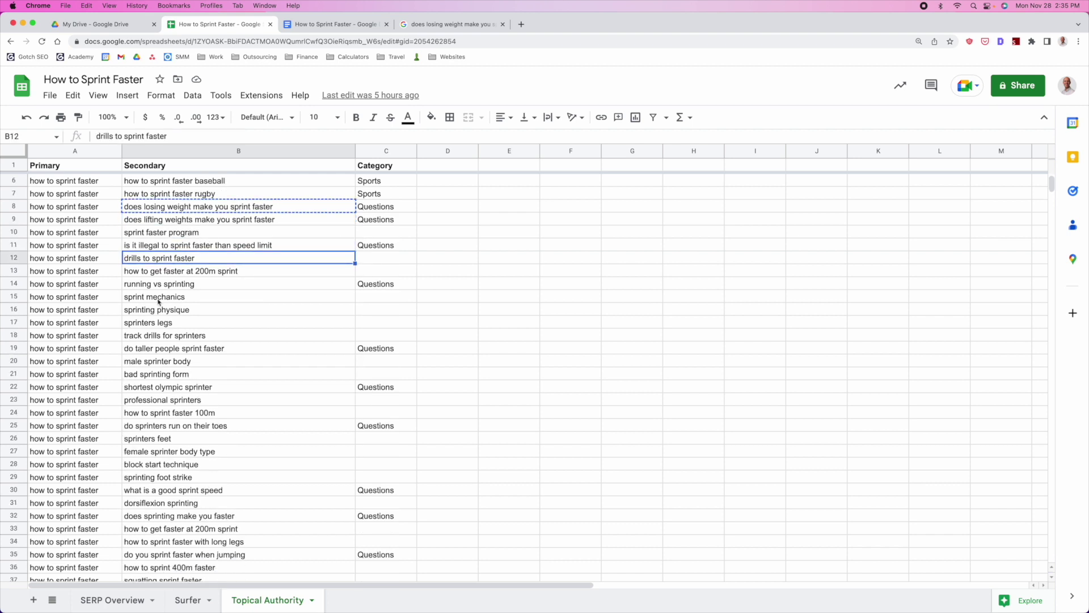
Copy the secondary keyword "is it illegal to sprint faster than speed limit" and search Google for it, replacing the previous query
left_click(149, 245)
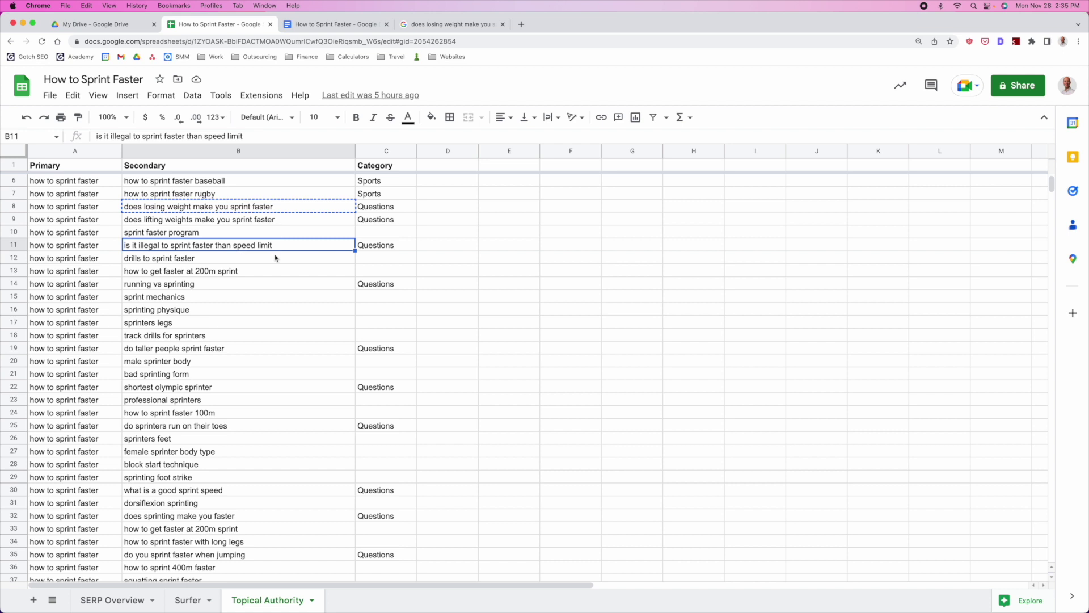
key("super+c")
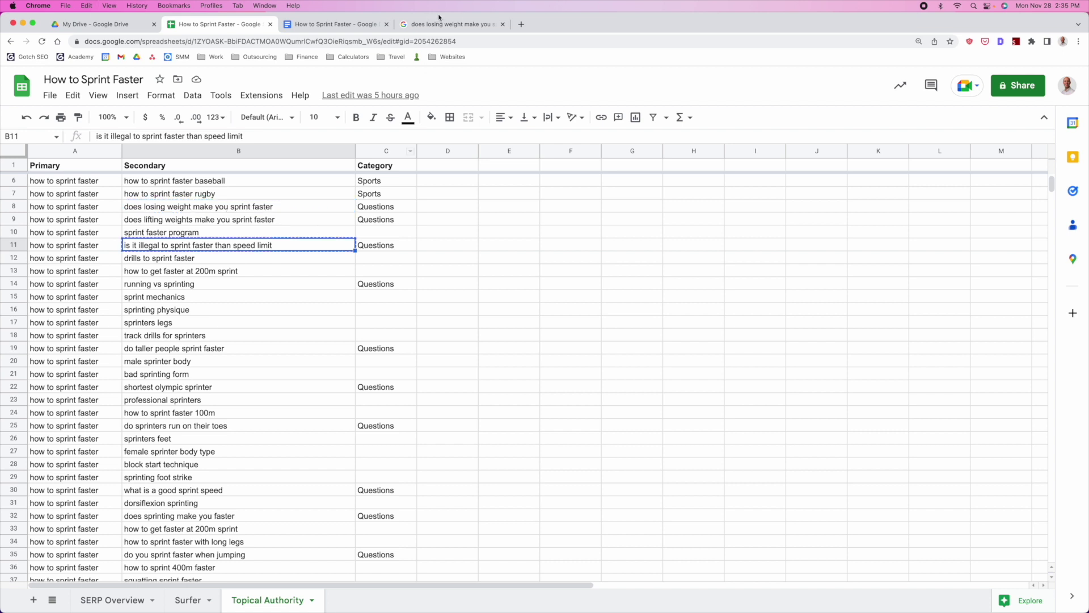
key("super+4")
left_click(271, 85)
key("super+a")
key("super+v")
key("Return")
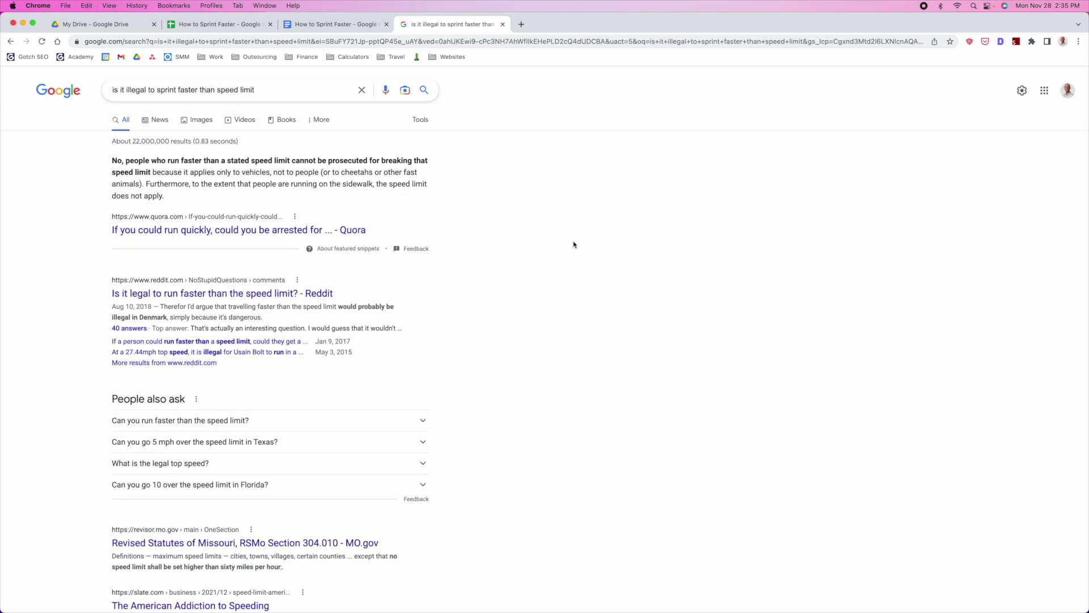
Examine the Google results for the speed limit question, then return to the How to Sprint Faster spreadsheet
scroll(573, 245, "down", 5)
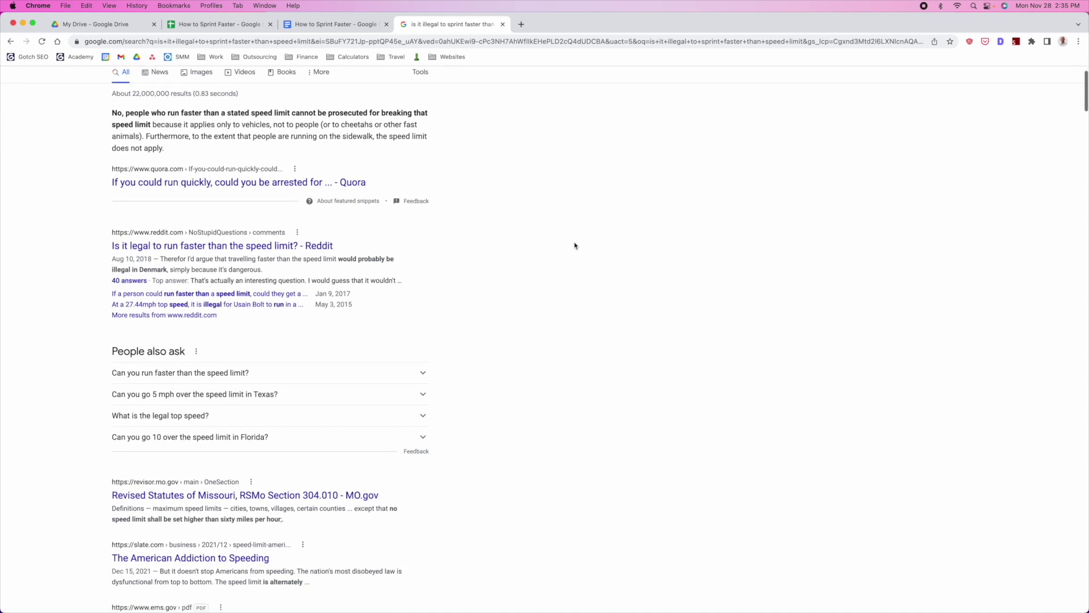
scroll(78, 377, "down", 5)
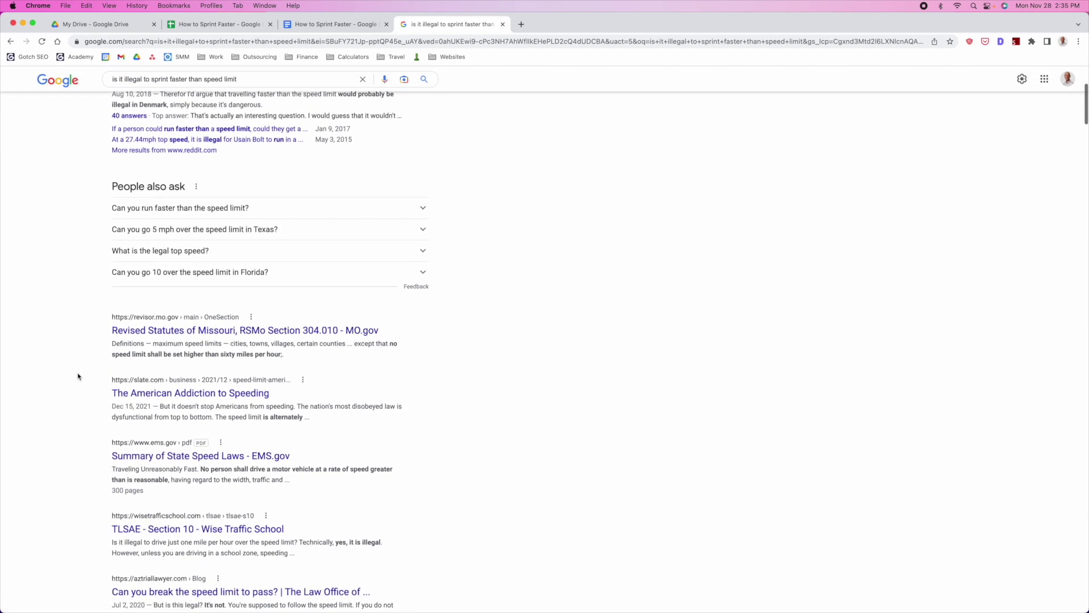
scroll(72, 377, "up", 10)
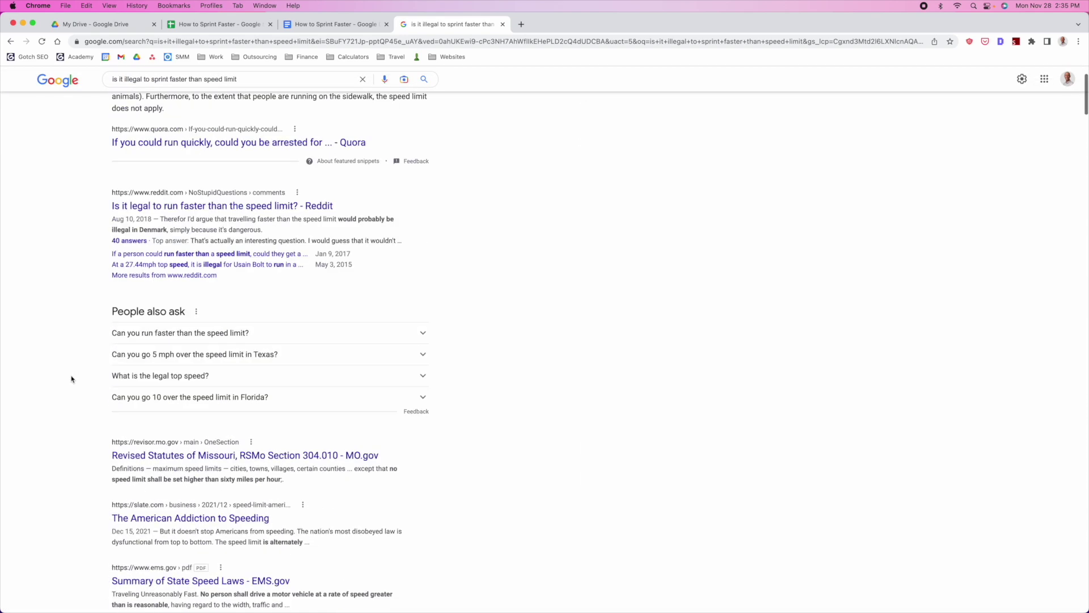
left_click(334, 24)
left_click(218, 24)
Review the secondary keywords from "how to get faster at 200m sprint" onward, and select the whole Secondary column
left_click(248, 272)
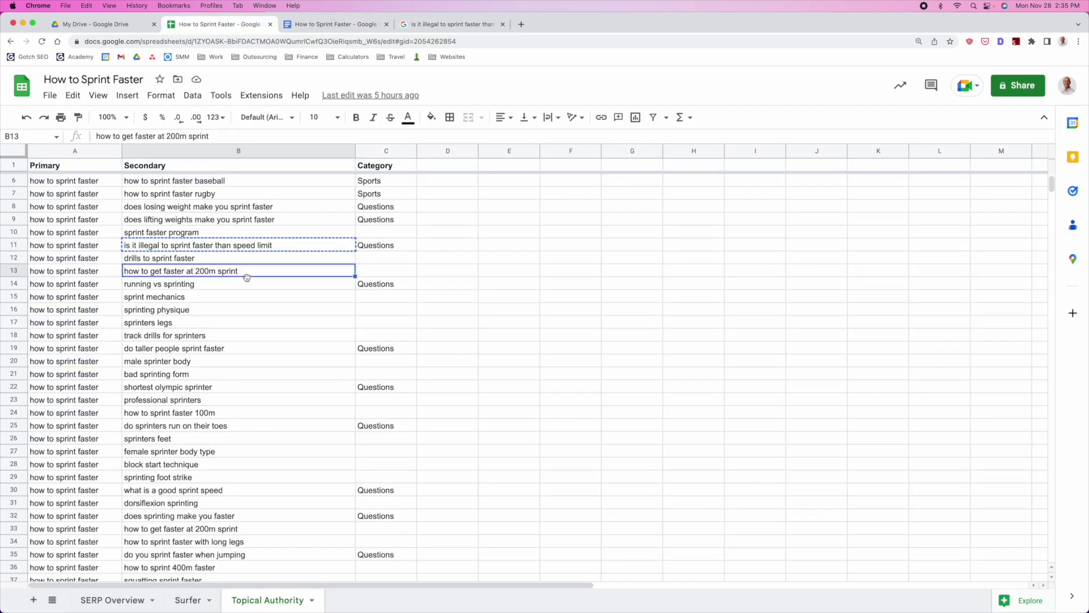
scroll(266, 335, "down", 1)
scroll(266, 335, "down", 5)
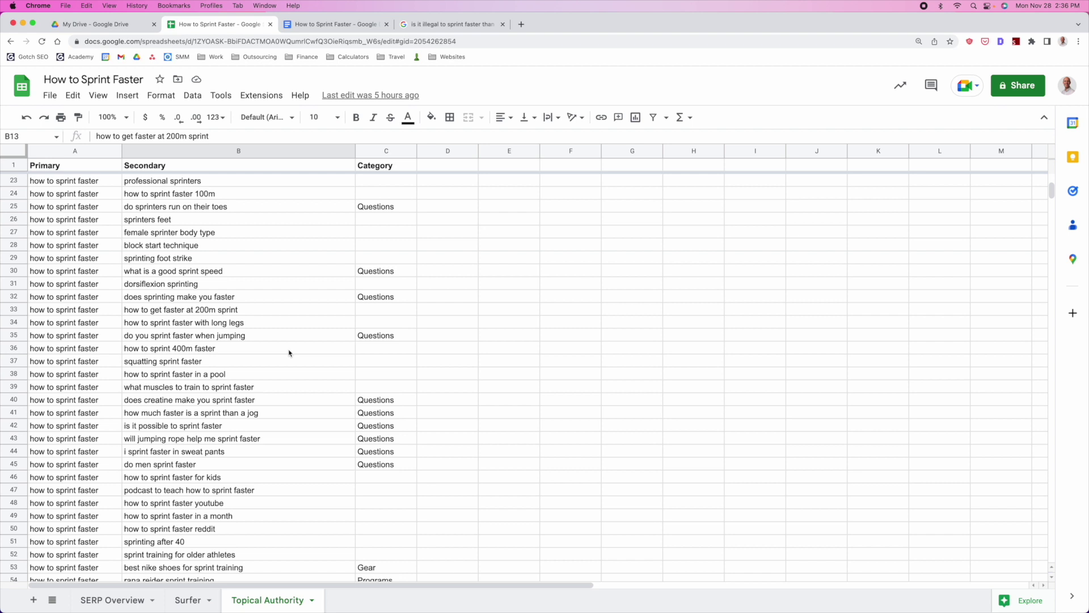
left_click(248, 151)
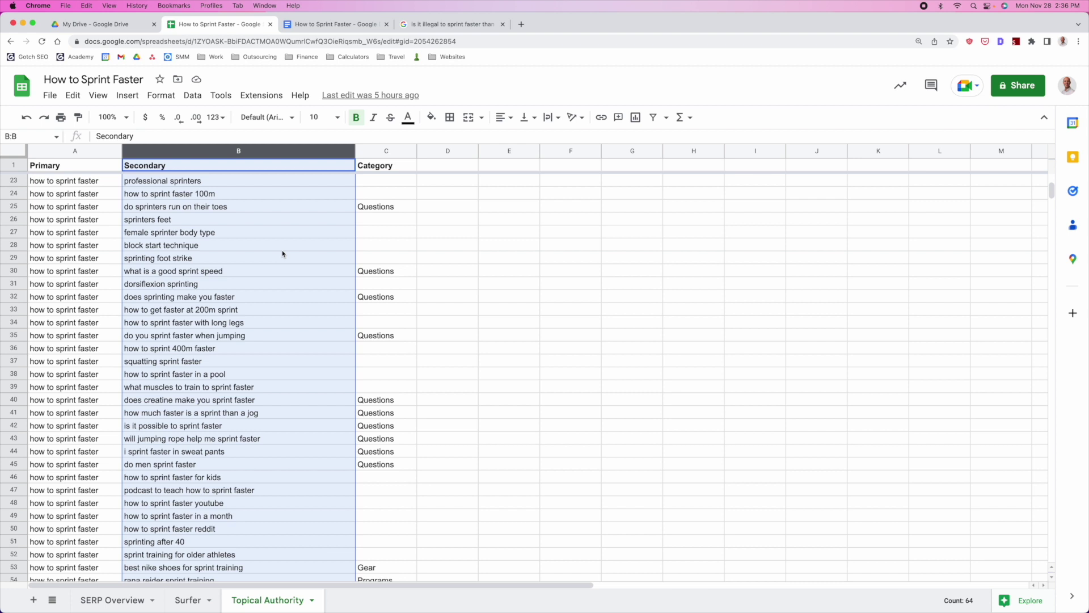